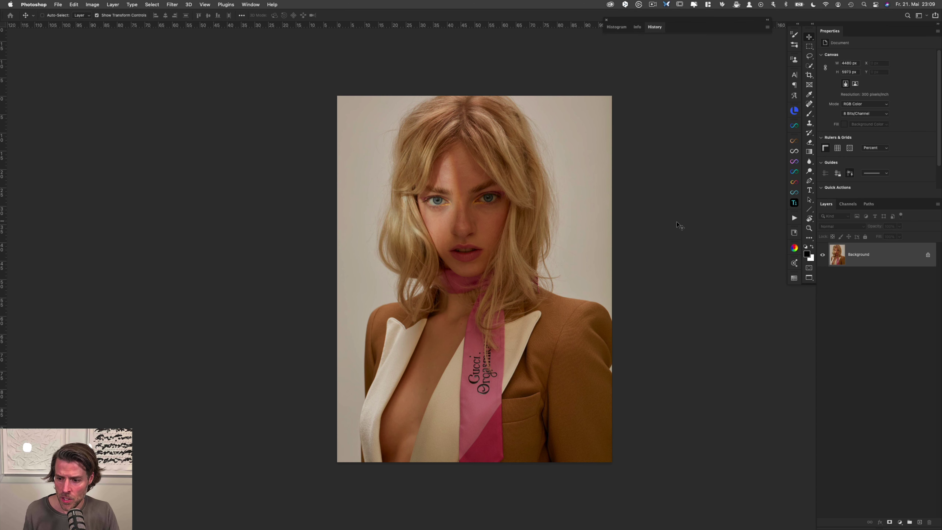
Step: Create a new empty layer above the Background and name it NOTES
click(920, 522)
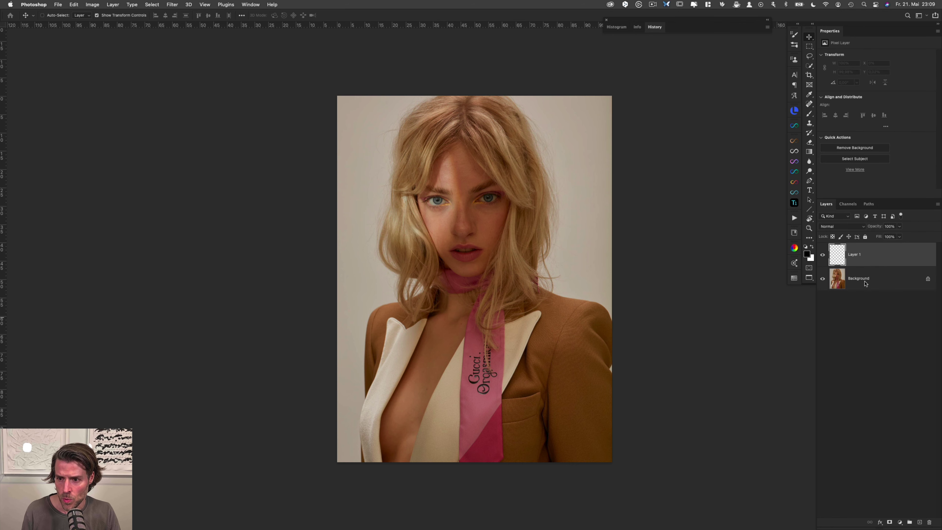
double_click(853, 254)
text(NOTES)
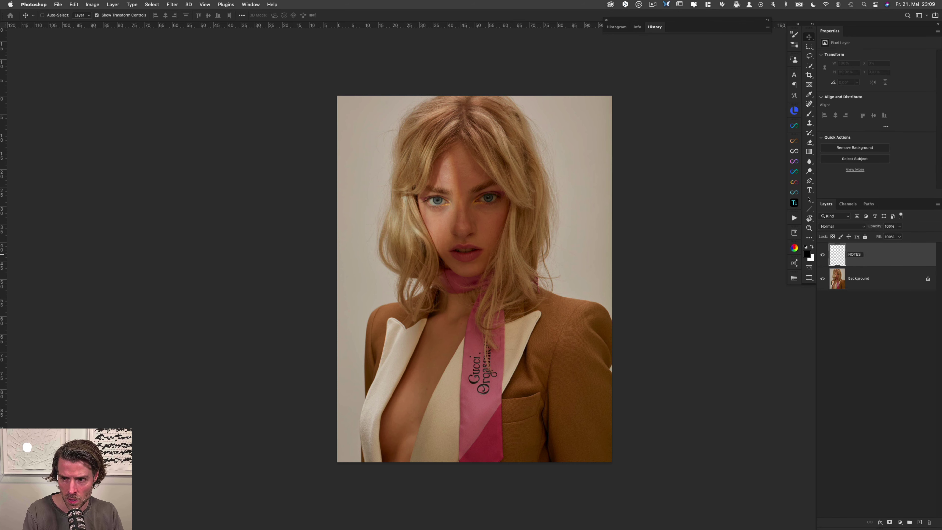
key(Return)
Step: Set up the Brush tool with a bright red foreground color (ff002a) and 100% opacity
key(b)
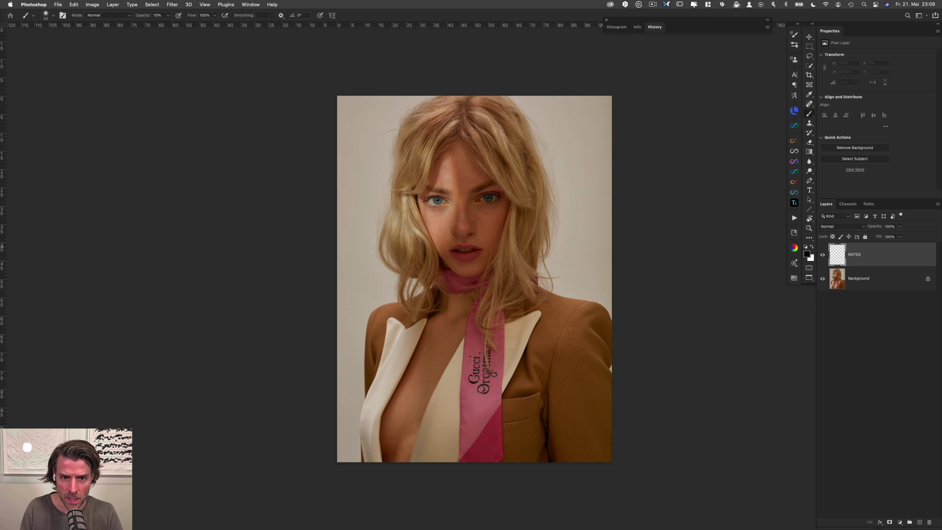
click(807, 255)
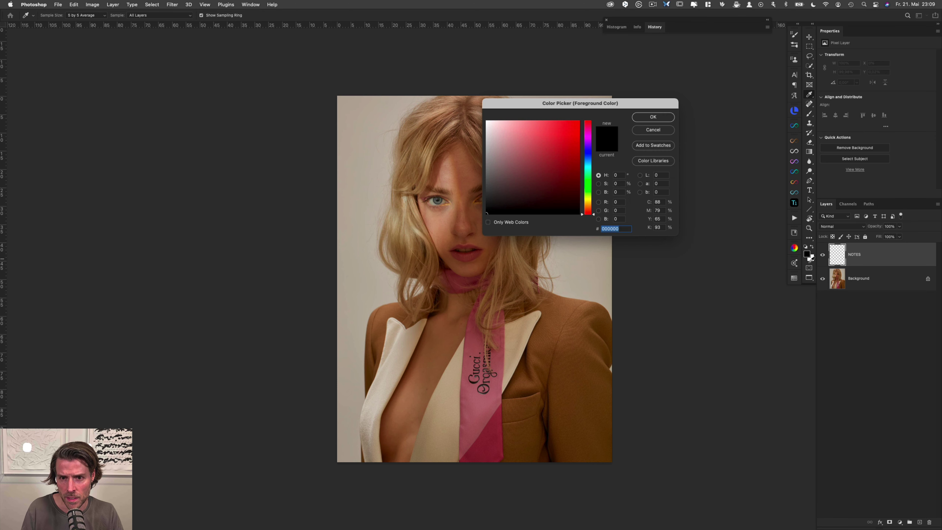
click(573, 125)
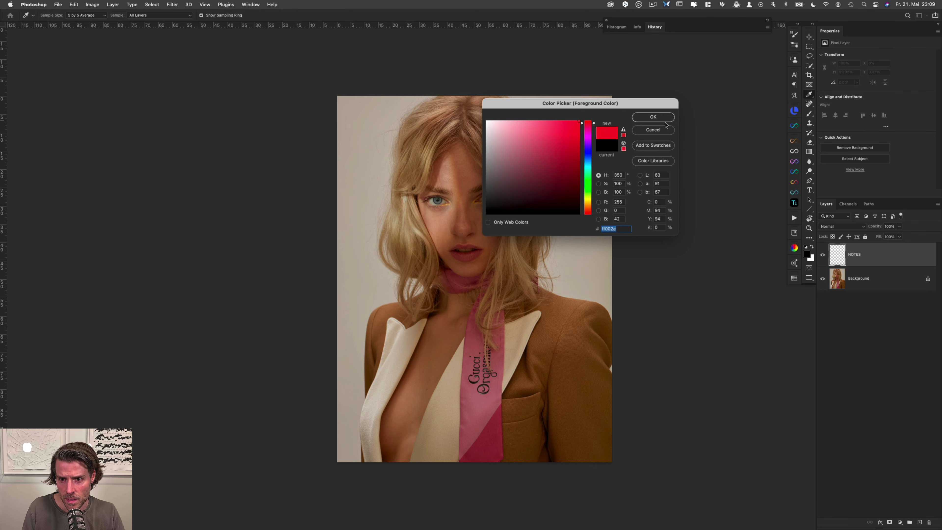
click(655, 117)
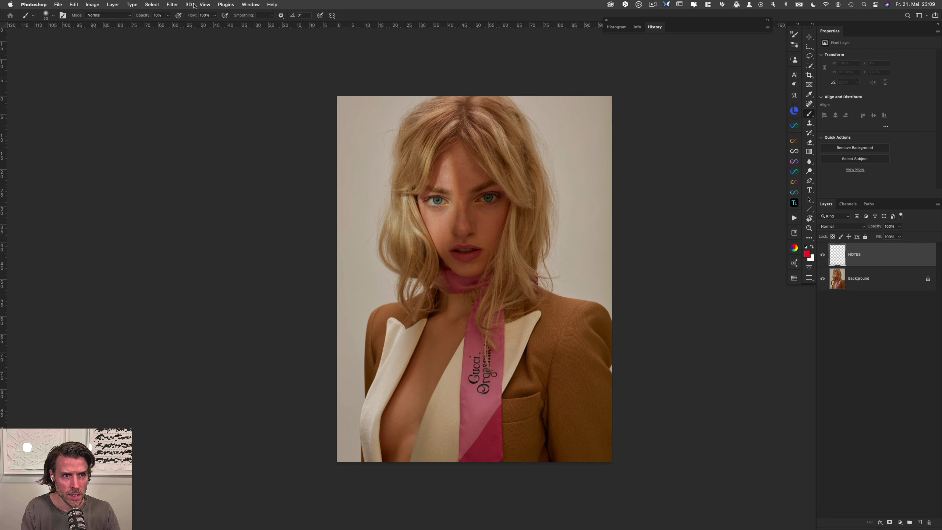
key(0)
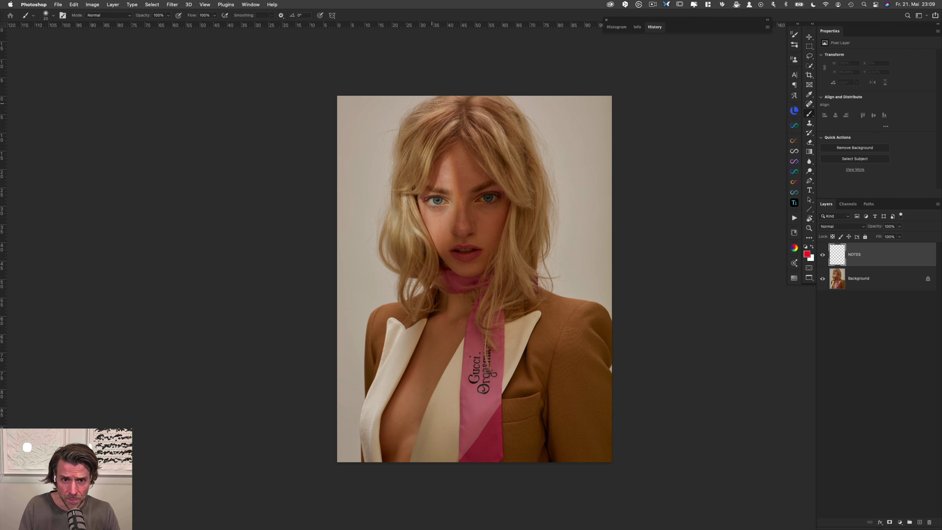
Step: Draw red curves along both upper sides of the hair, each with an arrow pointing inward
mouse_move(398, 148)
mouse_down()
mouse_move(433, 100)
mouse_move(519, 116)
mouse_move(528, 132)
mouse_up()
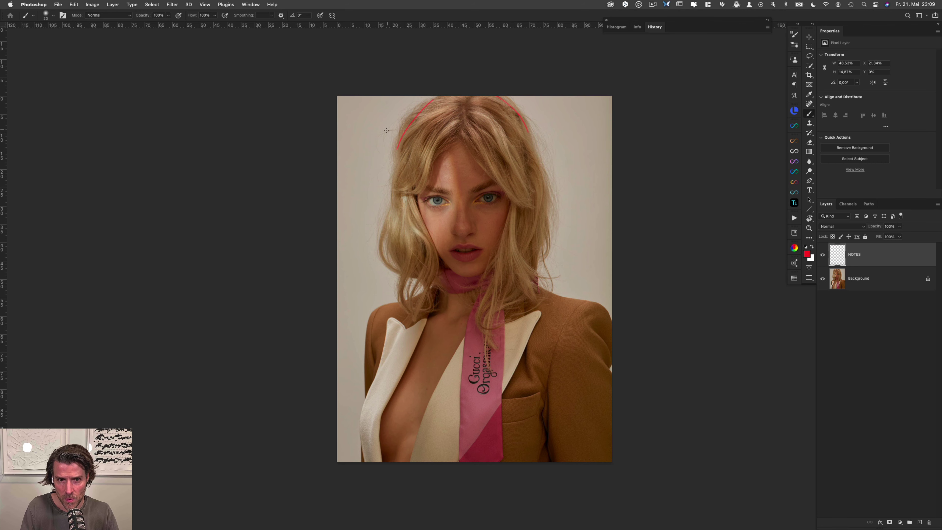
drag(384, 116, 404, 119)
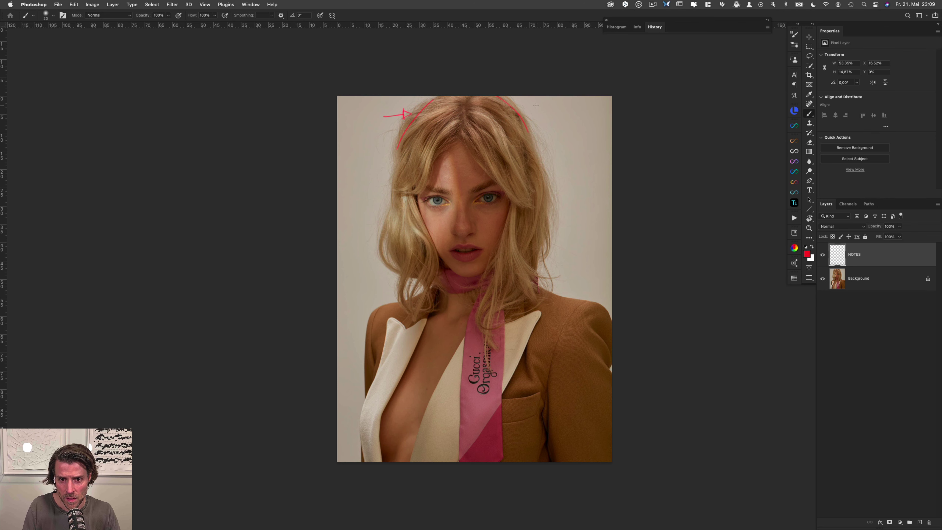
drag(526, 100, 527, 111)
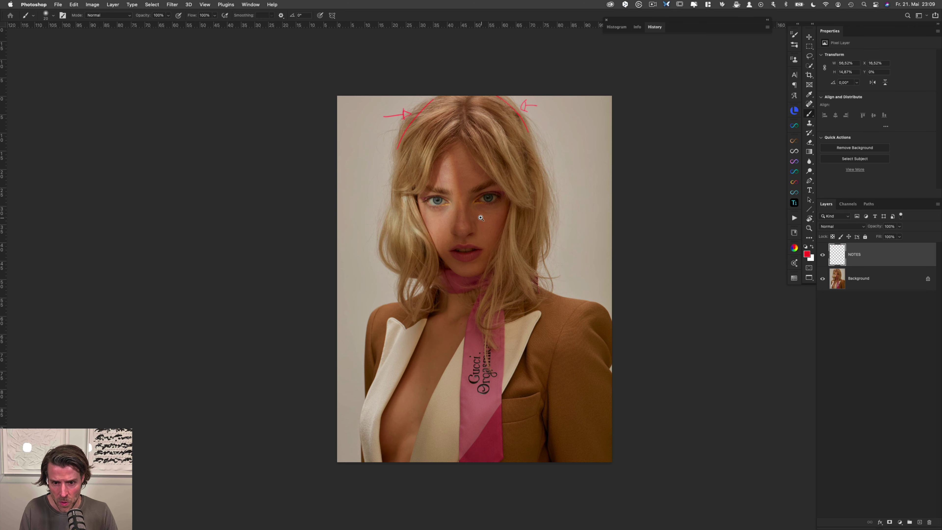
Step: Trace the top of the right-hand shoulder and both long edges of the hanging pink scarf in red
scroll(483, 218, up, 3)
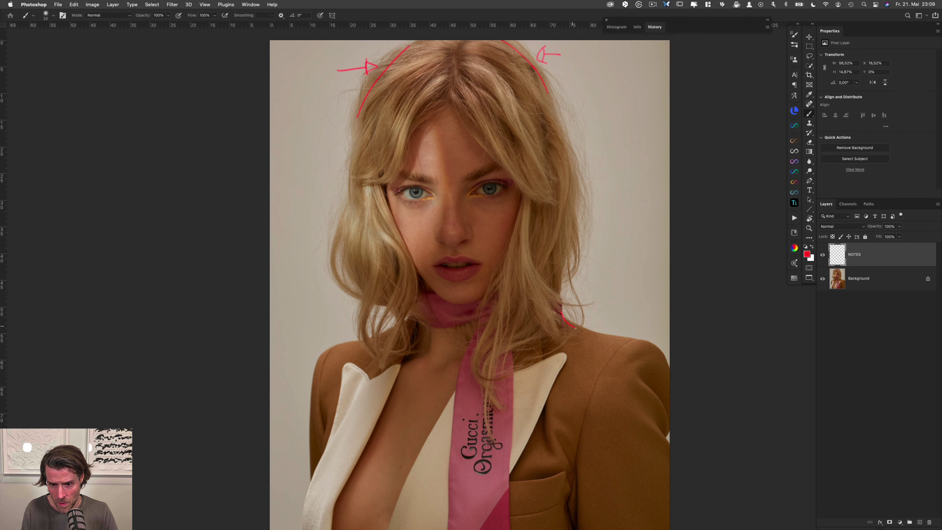
drag(603, 337, 647, 339)
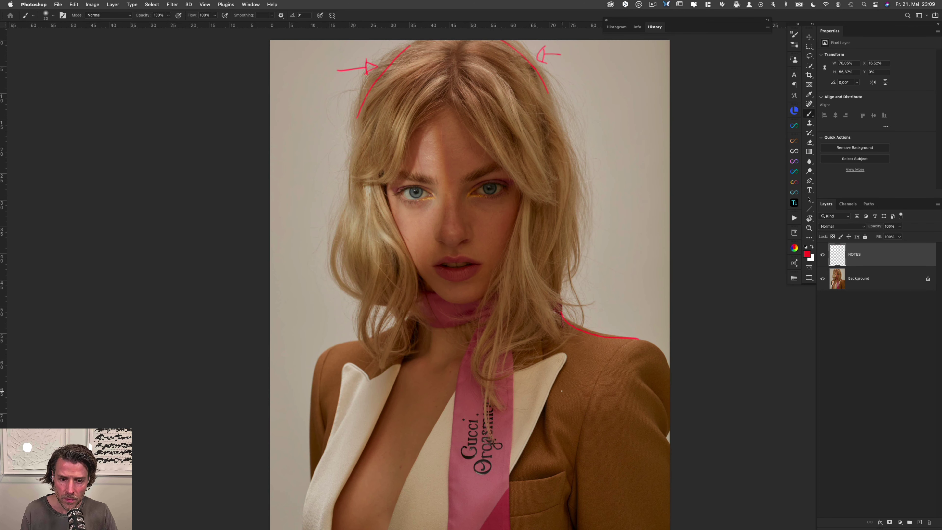
scroll(561, 392, down, 5)
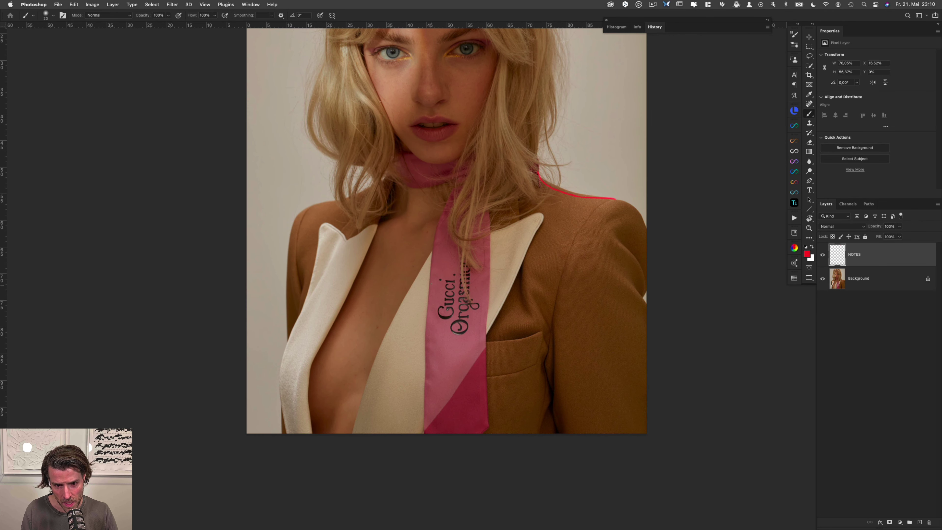
drag(428, 308, 426, 399)
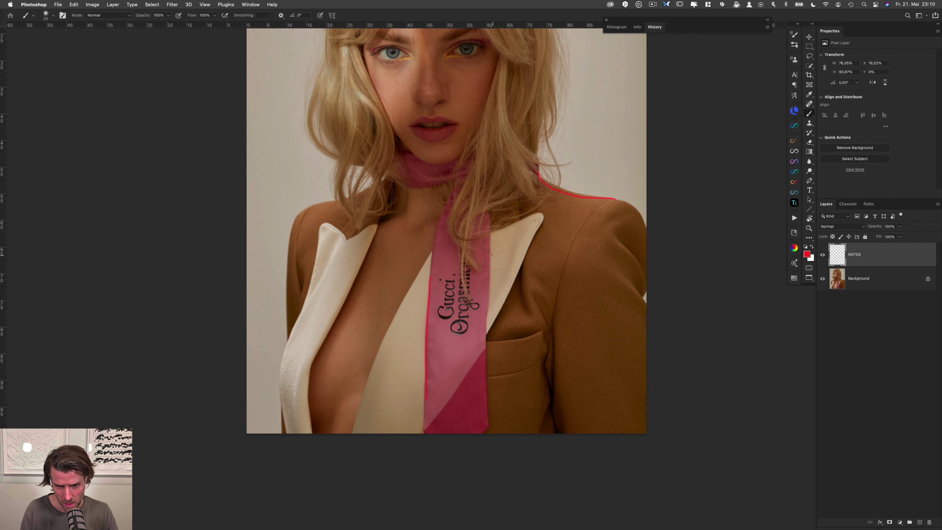
drag(490, 257, 485, 362)
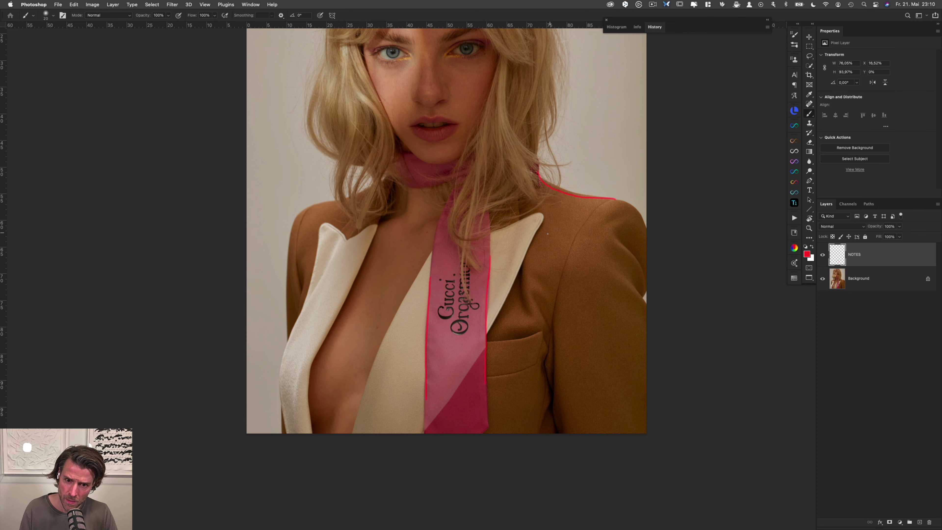
Step: Trace the right lapel's outer edge, the chest pocket, the sleeve seam and the left lapel's inner edge in red
drag(544, 224, 507, 295)
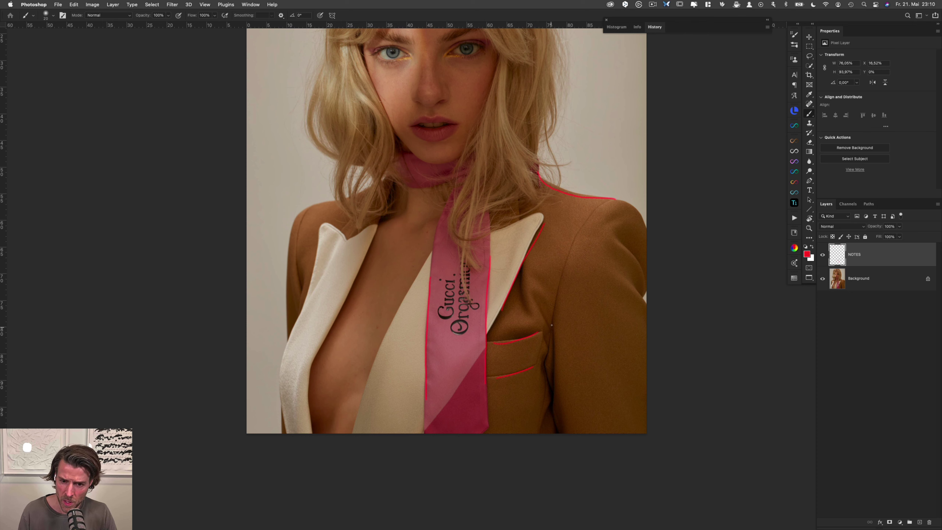
drag(552, 322, 549, 403)
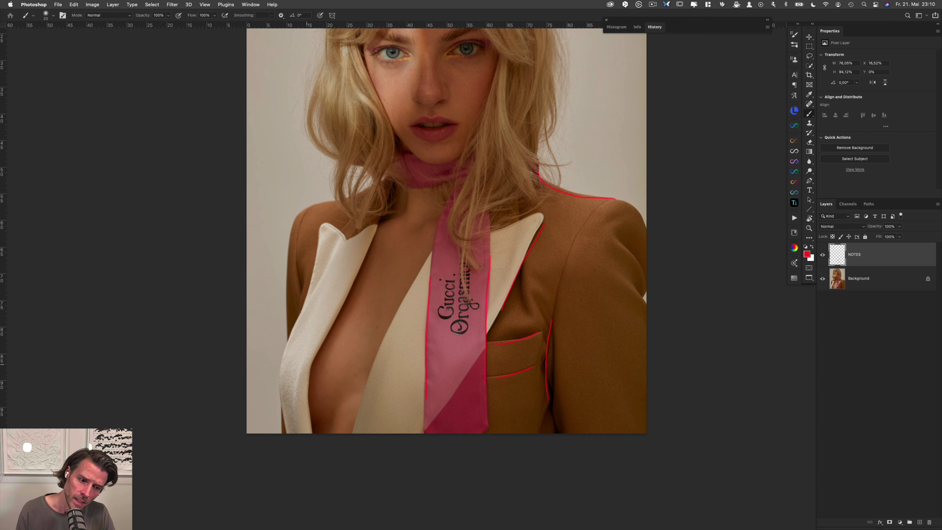
drag(315, 360, 310, 417)
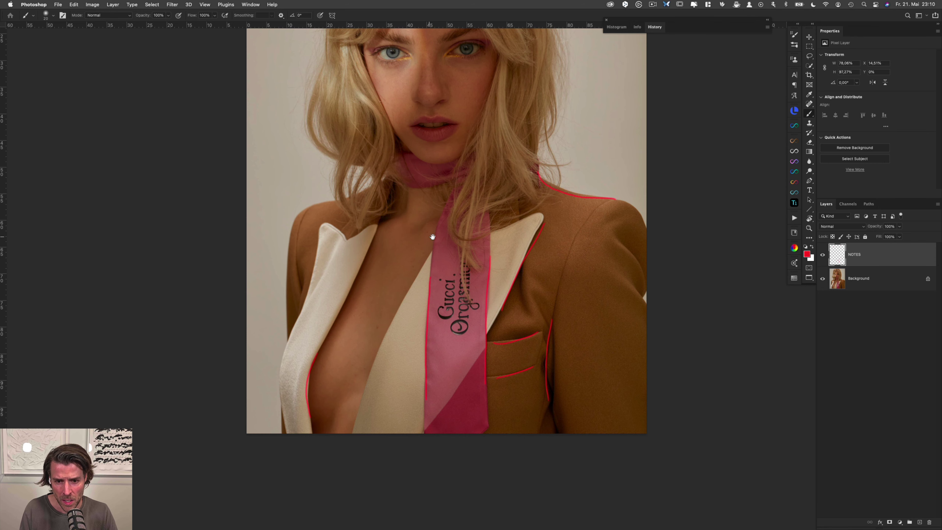
Step: Mark both sides of the nose with red lines and small arrows pointing inward
scroll(433, 236, up, 5)
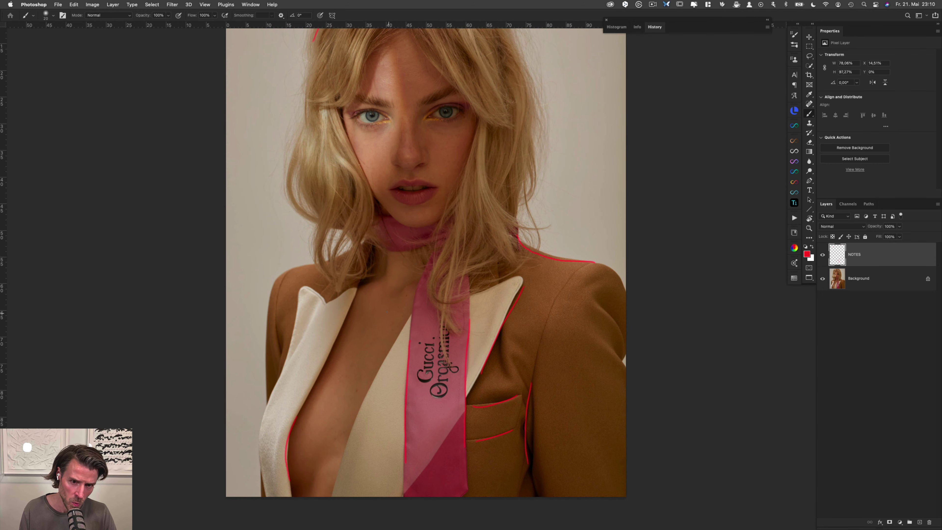
scroll(408, 249, up, 5)
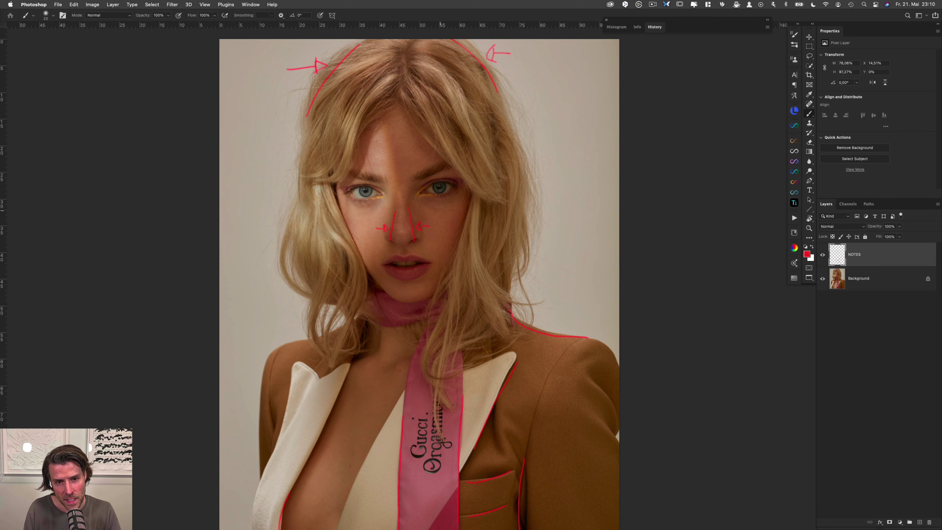
drag(414, 304, 403, 209)
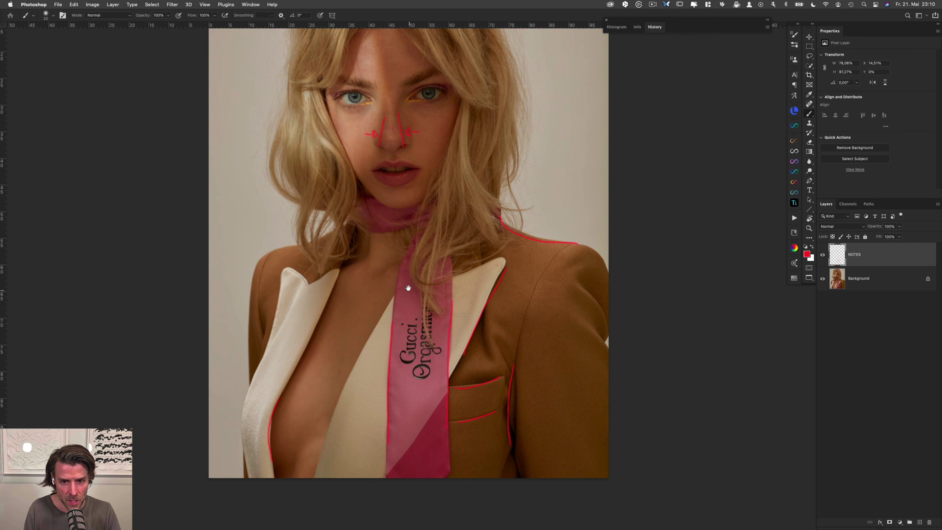
drag(408, 285, 405, 264)
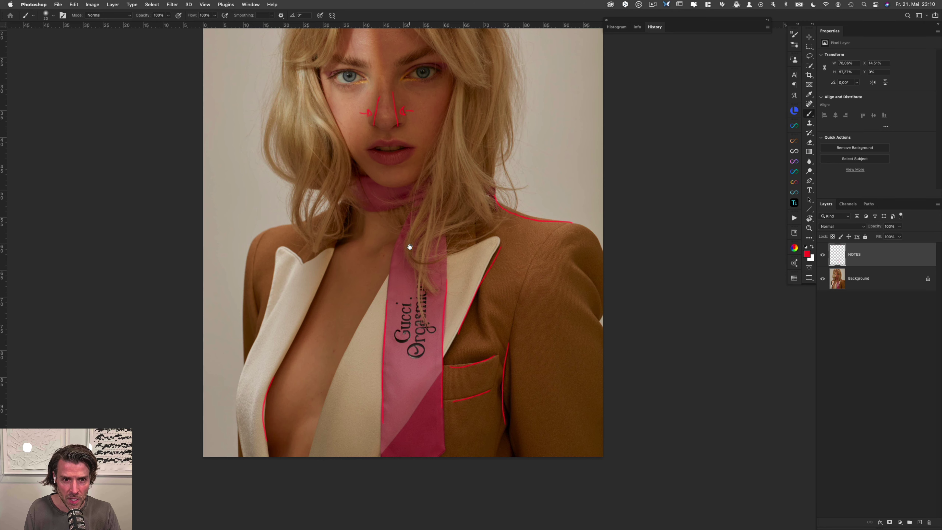
scroll(409, 268, up, 4)
scroll(410, 301, up, 1)
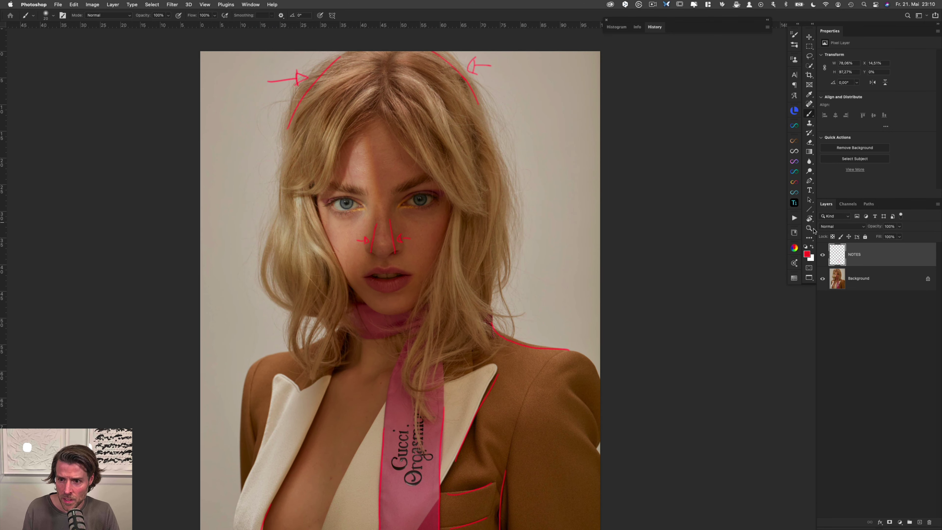
Step: Swap the foreground and background colors and pick a green hue of 120° for the foreground
click(812, 246)
click(807, 254)
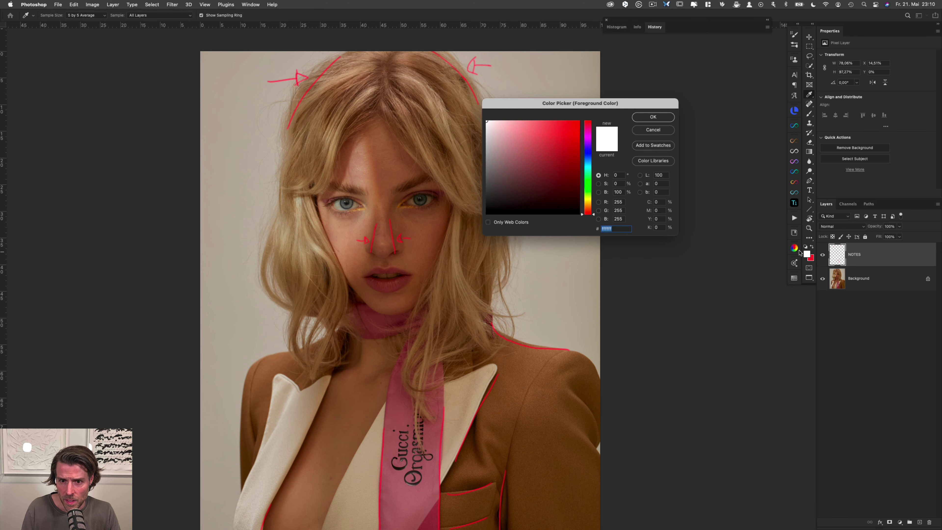
click(588, 183)
click(653, 117)
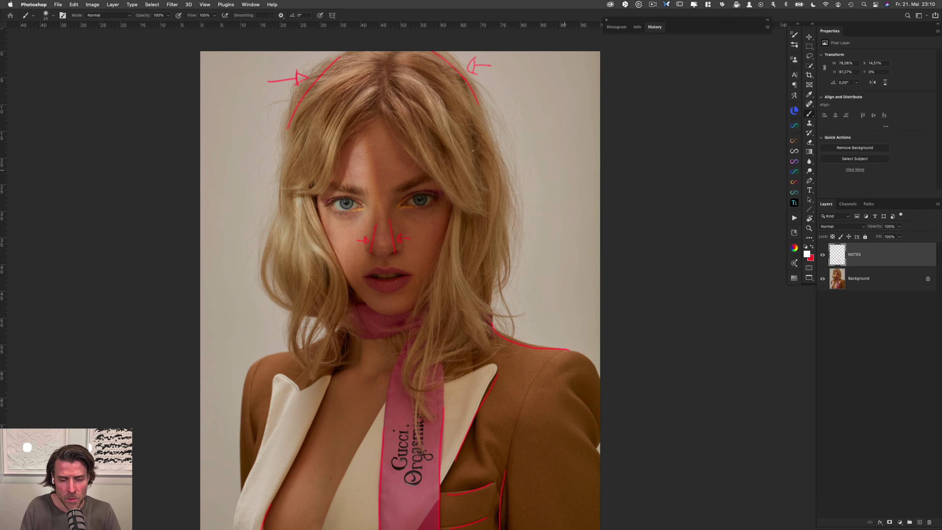
Step: Try to mark a hair strand to the right of the parting with a thin white brush stroke
scroll(360, 153, up, 3)
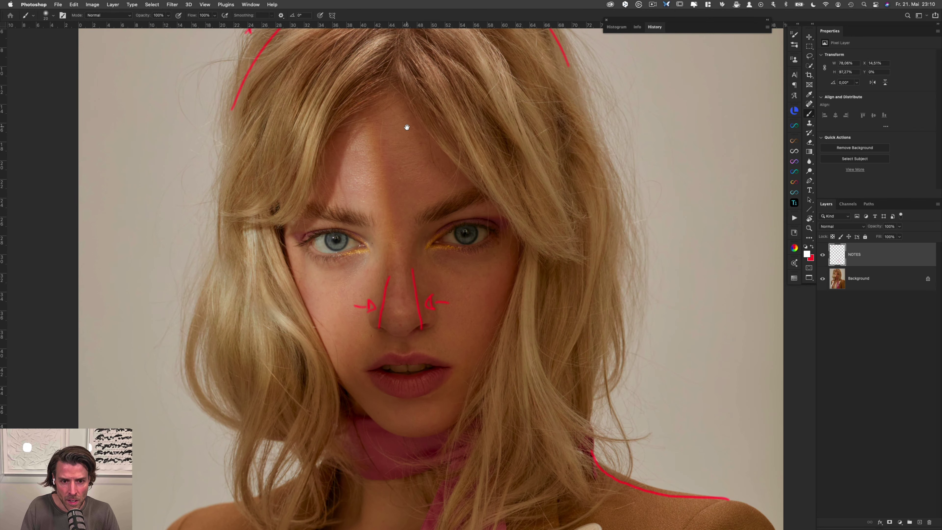
scroll(368, 137, up, 5)
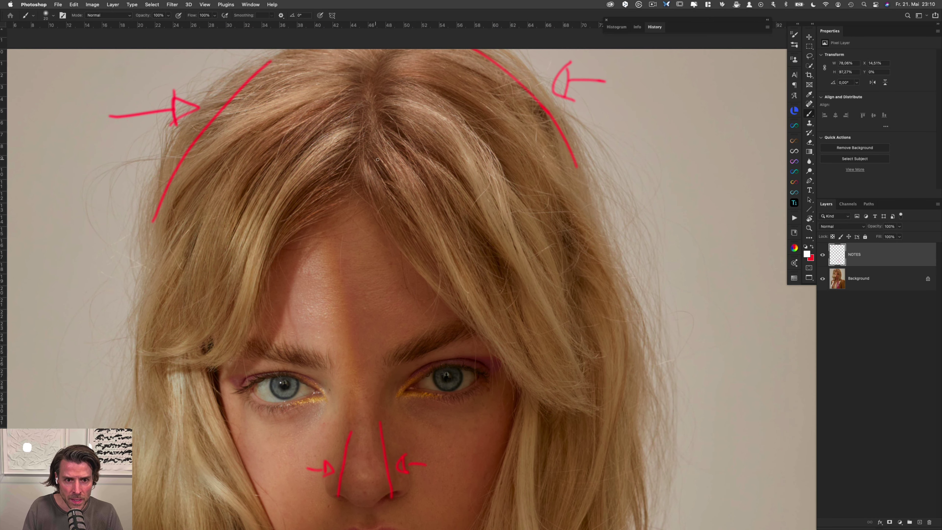
drag(382, 154, 390, 162)
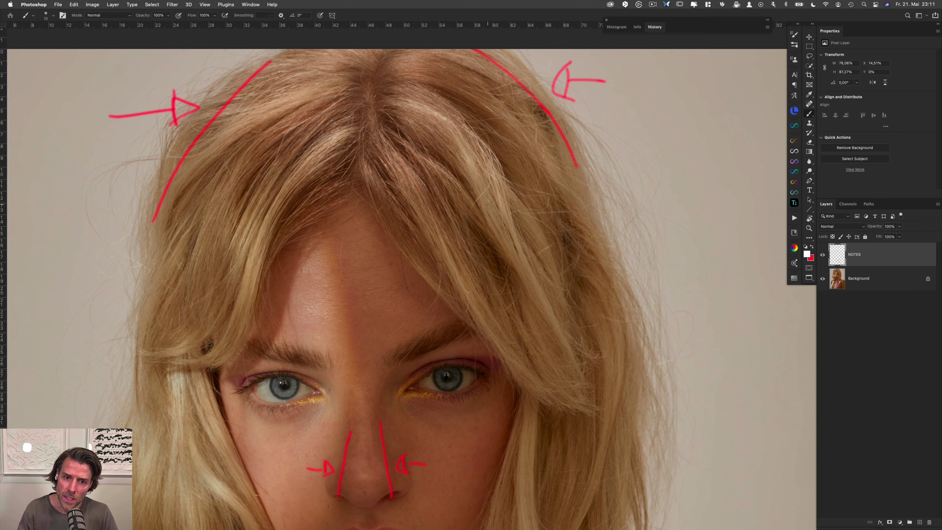
drag(470, 209, 493, 178)
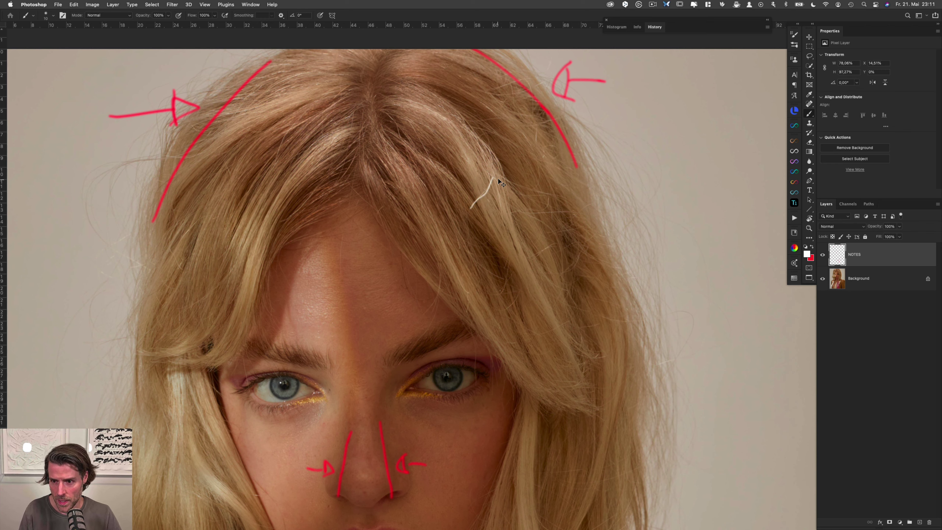
key(super+z)
Step: Set the foreground color to a bright, saturated green
click(807, 254)
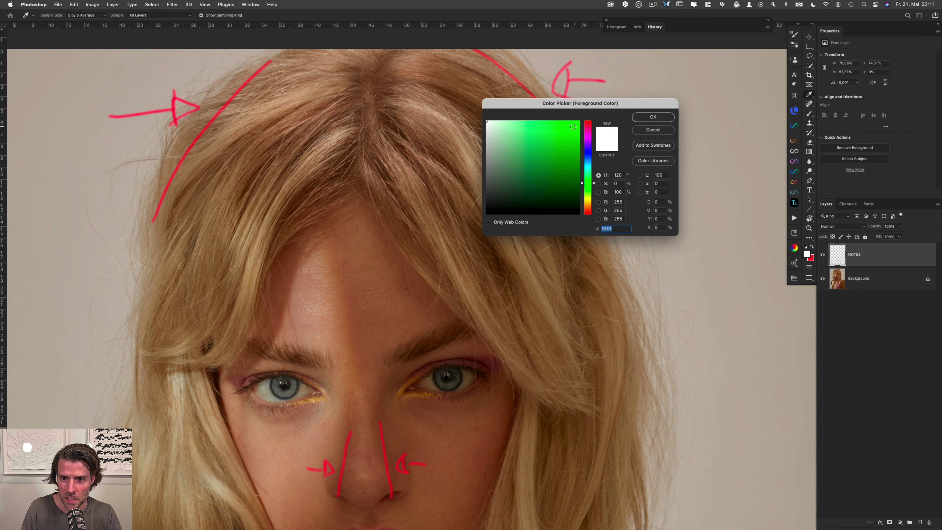
click(573, 127)
click(653, 116)
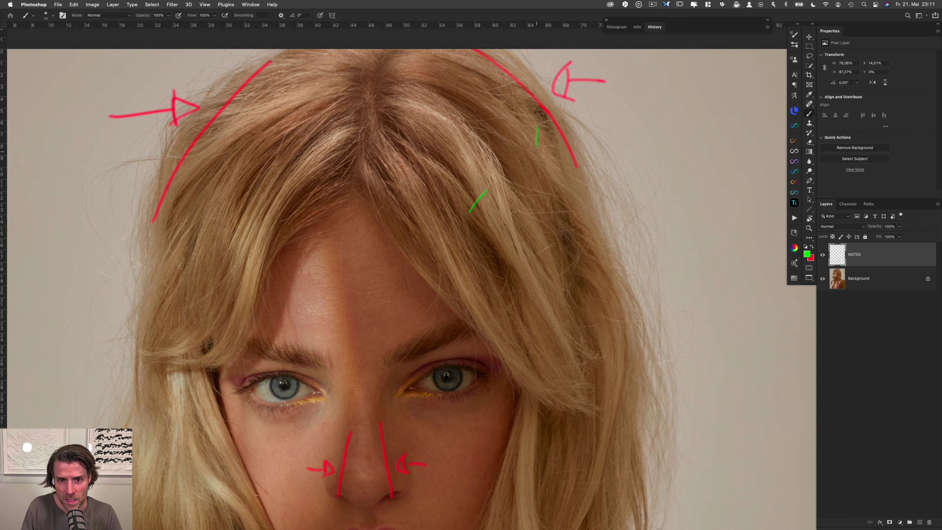
Step: Mark messy strands and gaps with short green strokes across the hair on the image's right side, down to the eye
drag(477, 116, 502, 117)
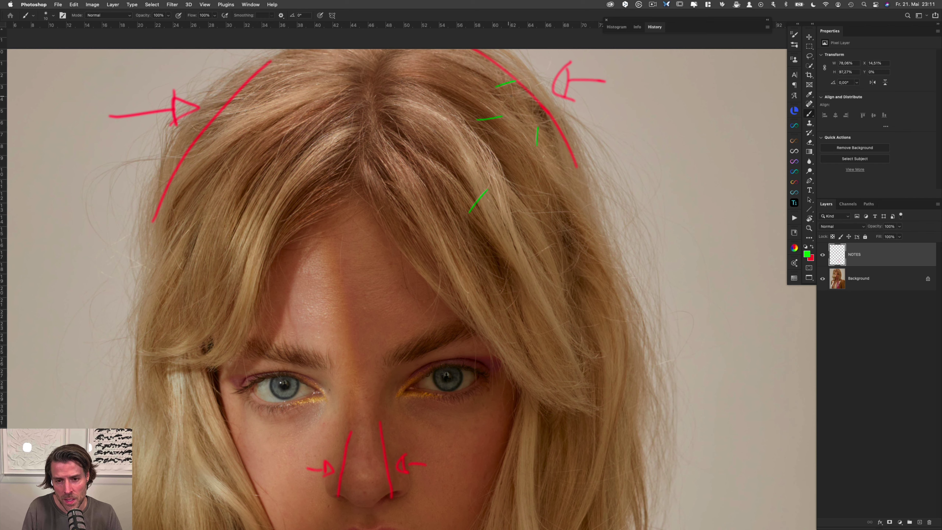
mouse_move(511, 182)
mouse_down()
mouse_move(549, 194)
mouse_move(564, 211)
mouse_move(559, 235)
mouse_move(590, 203)
mouse_up()
drag(538, 256, 560, 244)
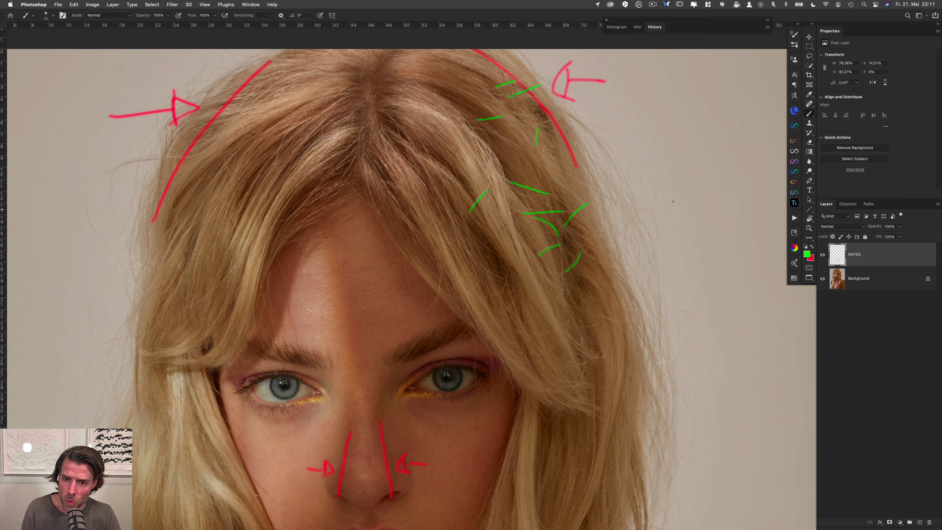
drag(617, 236, 656, 191)
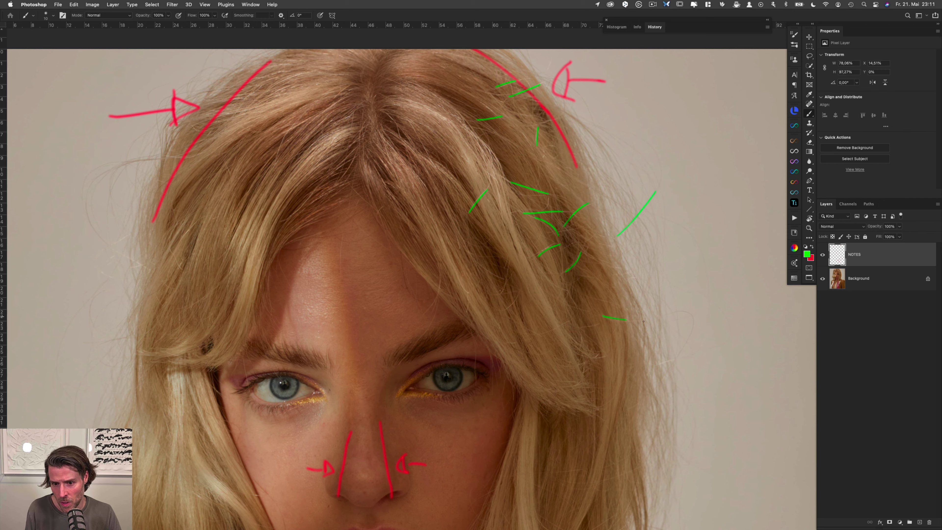
drag(594, 333, 606, 329)
mouse_move(528, 327)
mouse_down()
mouse_move(500, 310)
mouse_move(521, 295)
mouse_up()
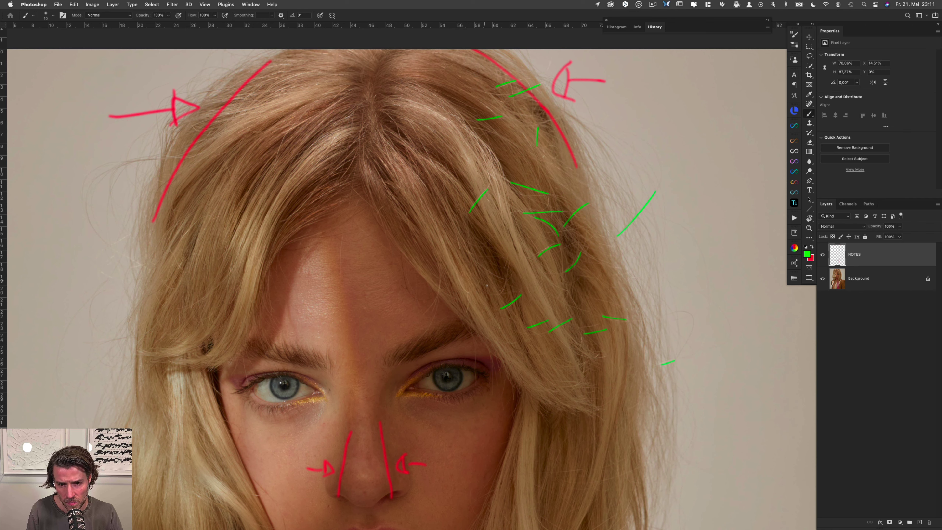
drag(507, 265, 504, 285)
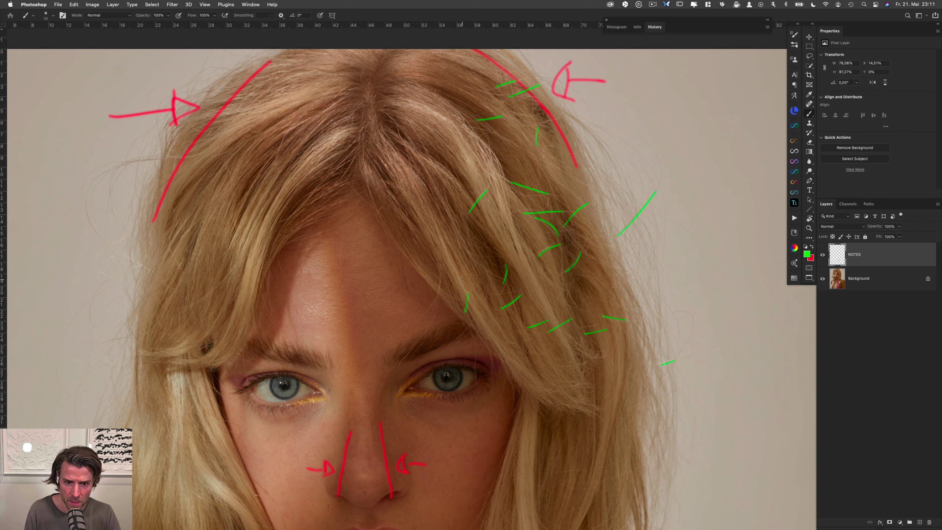
mouse_move(472, 335)
mouse_down()
mouse_move(455, 240)
mouse_move(453, 277)
mouse_up()
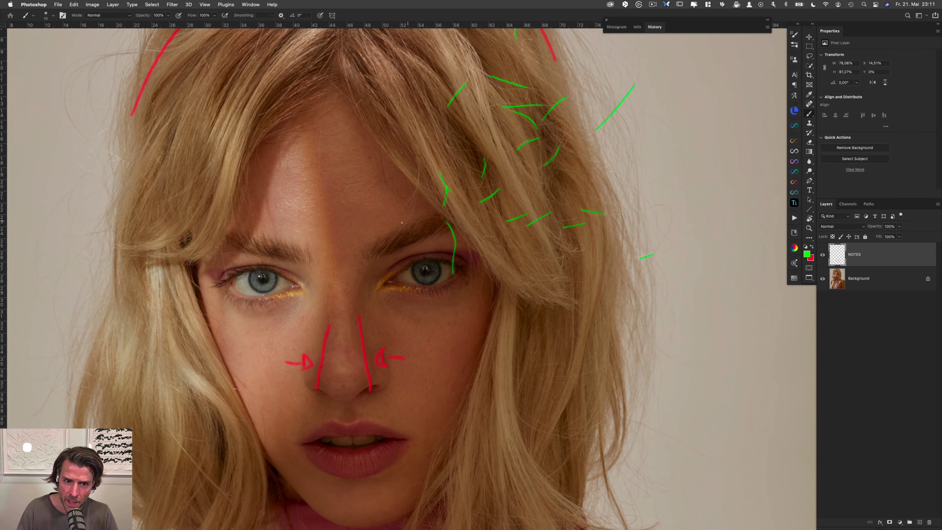
Step: Mark the loose strands over the brow and along the forehead hairline with green strokes
drag(395, 238, 416, 180)
drag(382, 147, 388, 180)
drag(322, 137, 321, 157)
drag(265, 142, 292, 141)
Step: Mark the hair around the crown and on both sides of the parting with short green strokes
scroll(305, 84, up, 5)
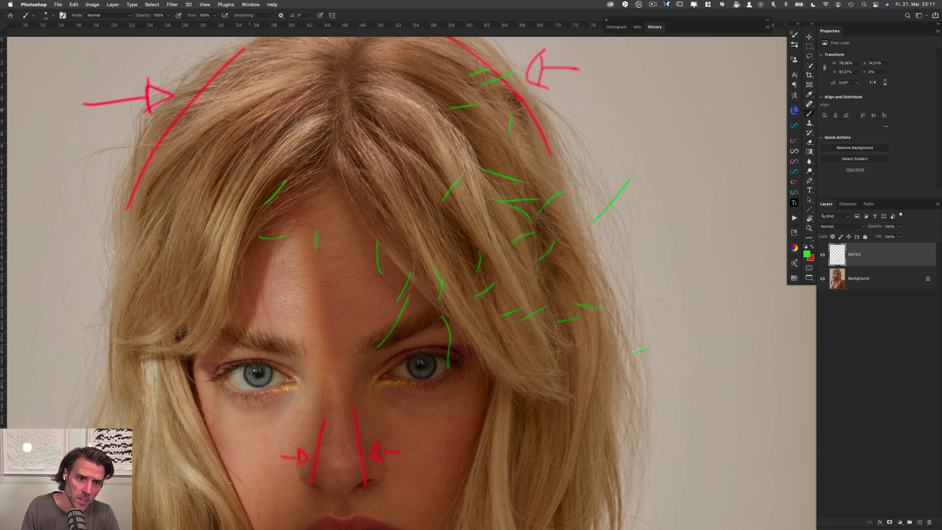
drag(262, 116, 250, 143)
drag(310, 85, 334, 73)
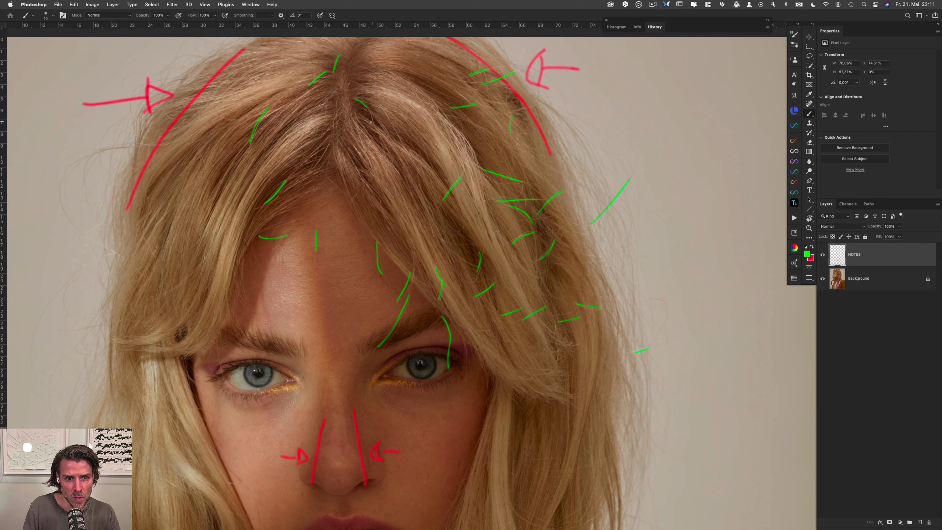
drag(369, 114, 375, 129)
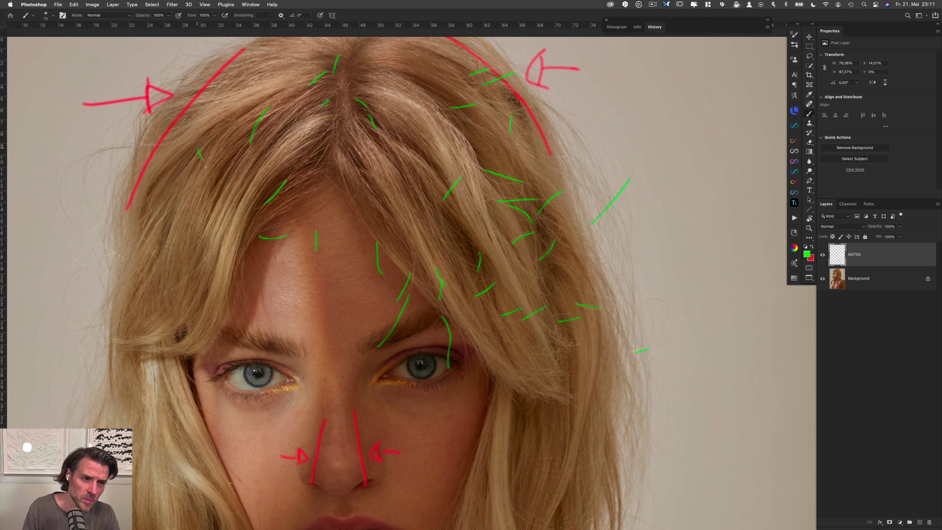
Step: Trace green curves outside the hair on the image's left side, adding a question mark beside the upper bulge
drag(131, 190, 247, 152)
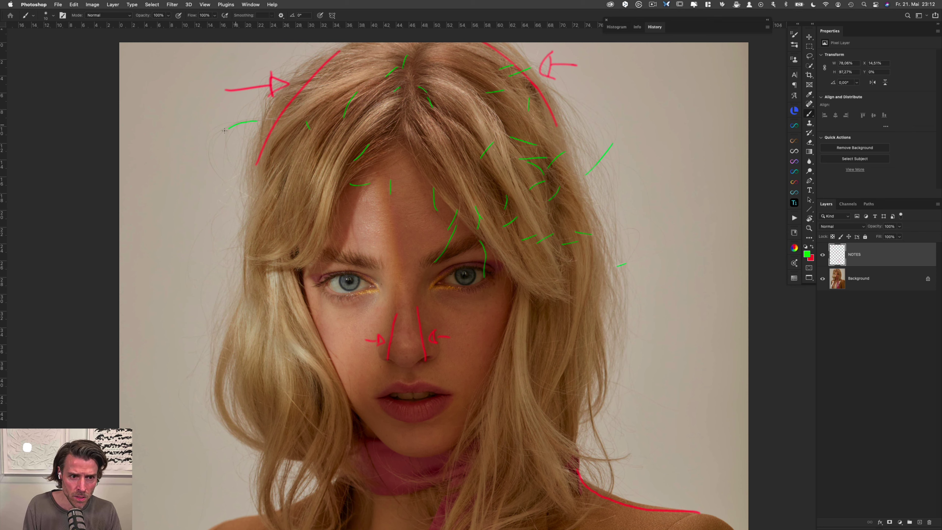
mouse_move(222, 132)
mouse_down()
mouse_move(213, 152)
mouse_move(248, 186)
mouse_up()
drag(230, 110, 233, 118)
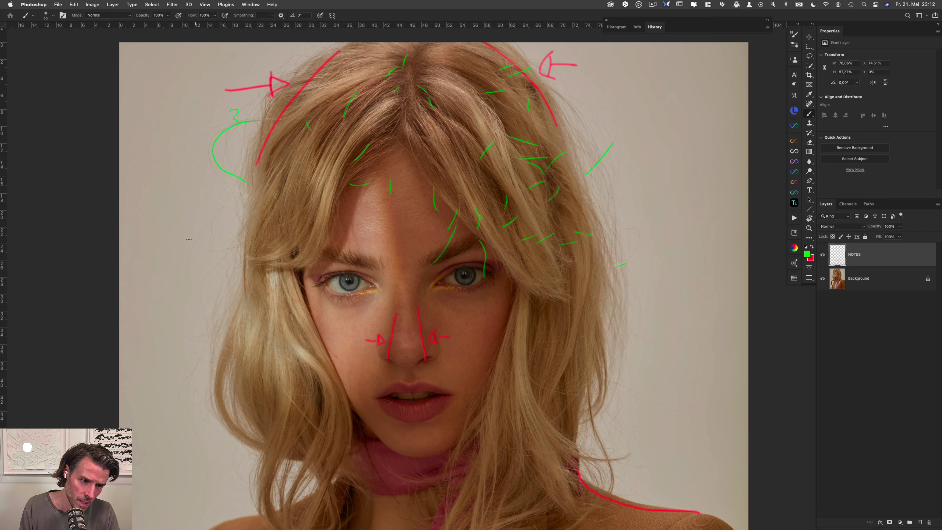
drag(221, 211, 197, 237)
drag(207, 337, 184, 390)
mouse_move(189, 387)
mouse_down()
mouse_move(196, 426)
mouse_move(211, 428)
mouse_up()
scroll(218, 356, down, 5)
drag(217, 341, 205, 375)
Step: Mark the neck scarf's left part and the hair strands beside the shadowed cheek with green lines
drag(377, 279, 407, 343)
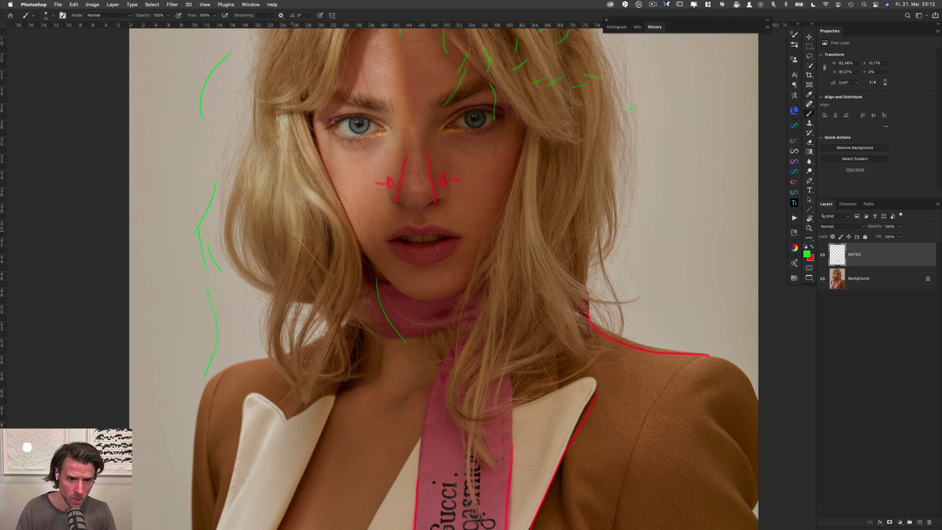
mouse_move(297, 239)
mouse_down()
mouse_move(332, 277)
mouse_move(326, 244)
mouse_up()
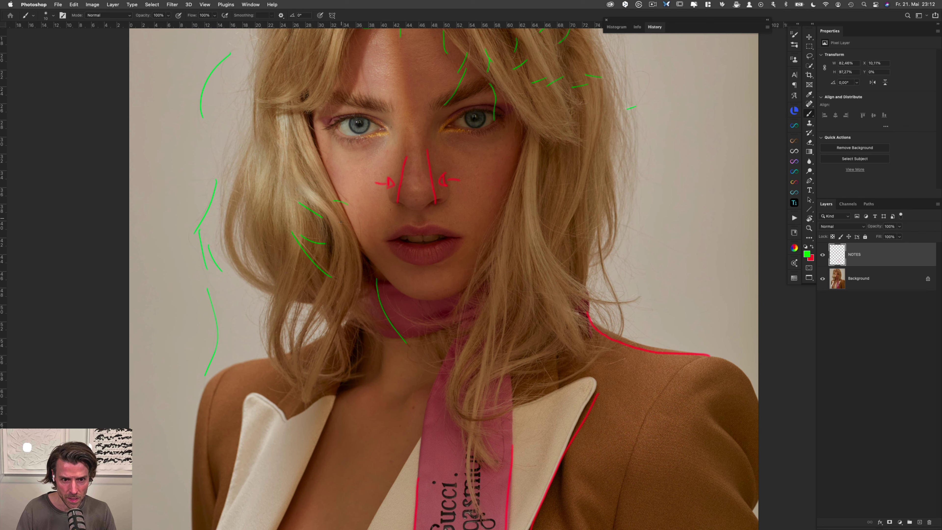
drag(355, 216, 355, 243)
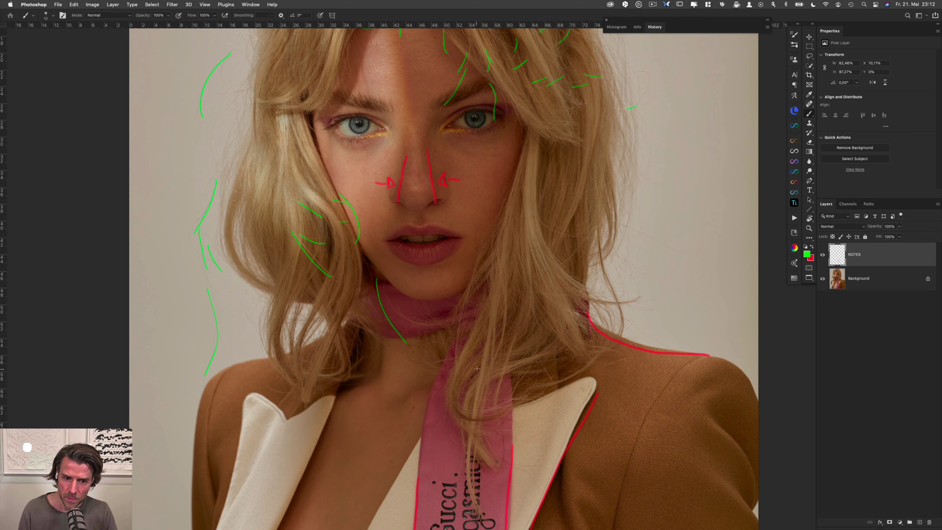
Step: Mark the scarf folds at the neck and the strands falling over the scarf, lapel and shoulder in green
mouse_move(388, 289)
mouse_down()
mouse_move(420, 319)
mouse_move(439, 322)
mouse_up()
drag(426, 370, 458, 357)
drag(425, 390, 461, 254)
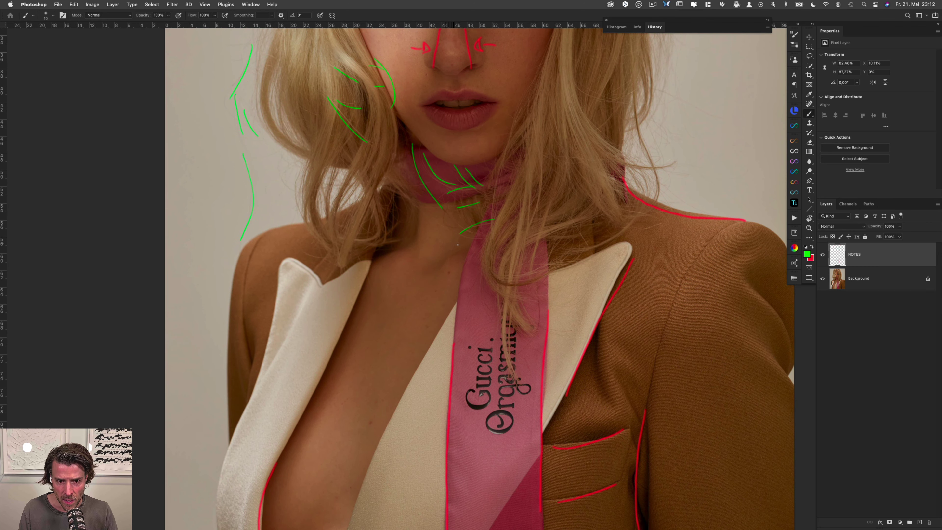
drag(572, 216, 592, 249)
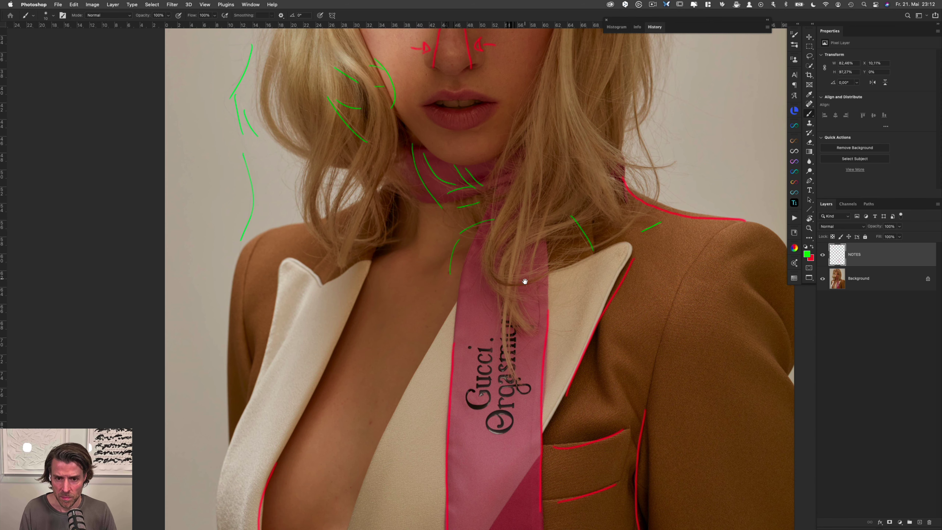
mouse_move(524, 283)
mouse_down()
mouse_move(517, 214)
mouse_move(517, 255)
mouse_up()
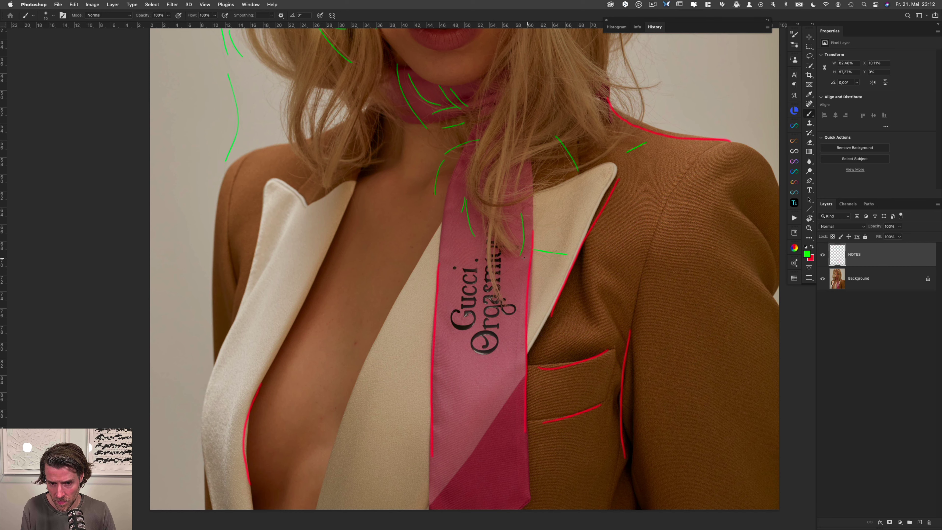
Step: Mark skin spots on the chest and areas around the eyes, brows and cheek with small green marks
drag(567, 359, 451, 290)
mouse_move(348, 286)
mouse_down()
mouse_move(331, 336)
mouse_move(335, 316)
mouse_up()
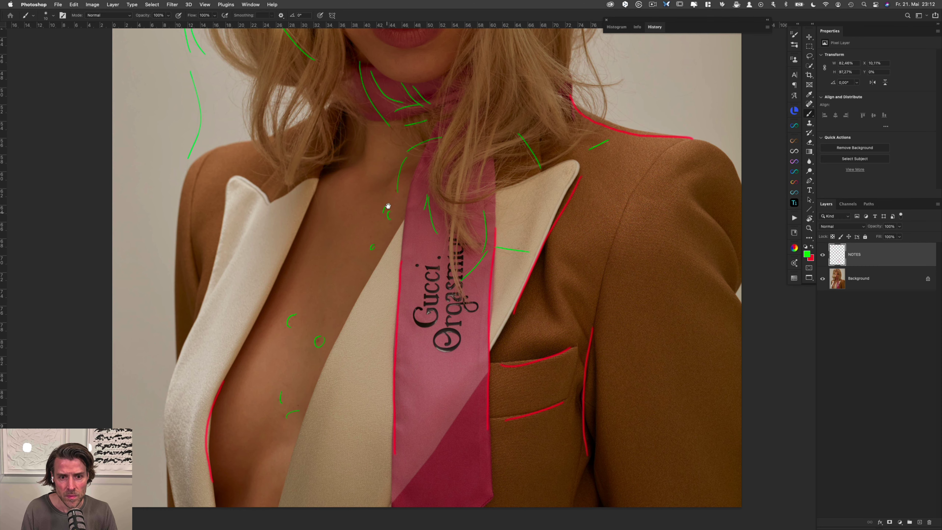
scroll(389, 197, up, 10)
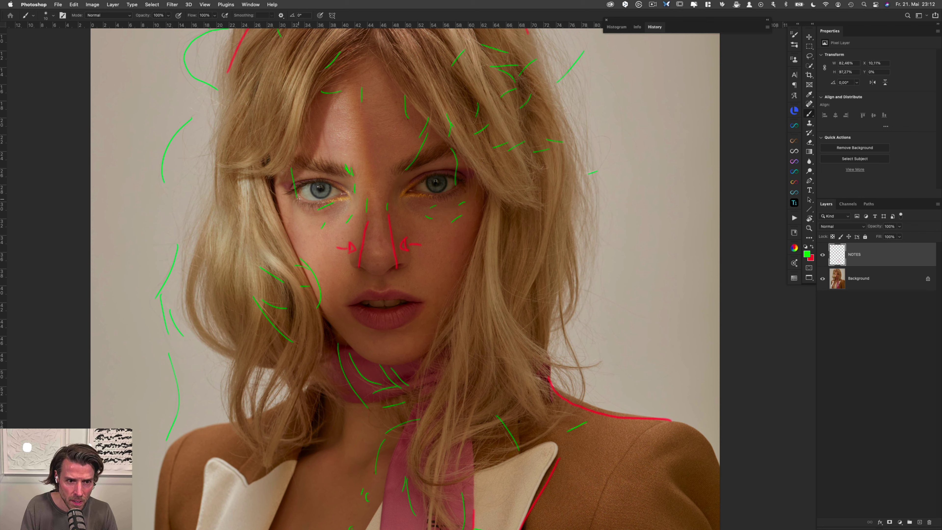
drag(270, 179, 277, 195)
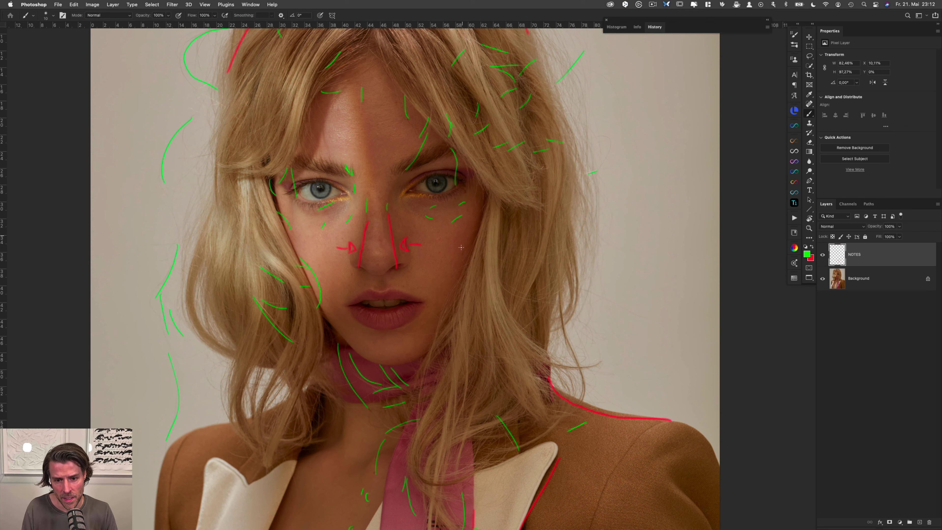
Step: Mark the lower hair on the image's right side in green and trace its outer contour with inward-pointing arrows
mouse_move(482, 344)
mouse_down()
mouse_move(487, 243)
mouse_move(514, 252)
mouse_move(492, 276)
mouse_up()
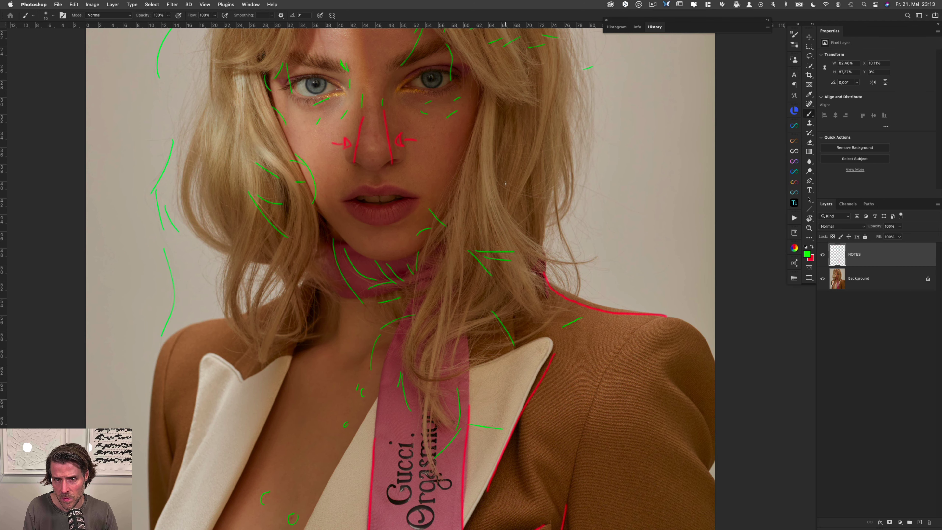
mouse_move(506, 180)
mouse_down()
mouse_move(549, 175)
mouse_move(528, 200)
mouse_move(545, 193)
mouse_move(518, 219)
mouse_up()
drag(580, 184, 628, 208)
drag(614, 170, 540, 321)
alt+click(555, 210)
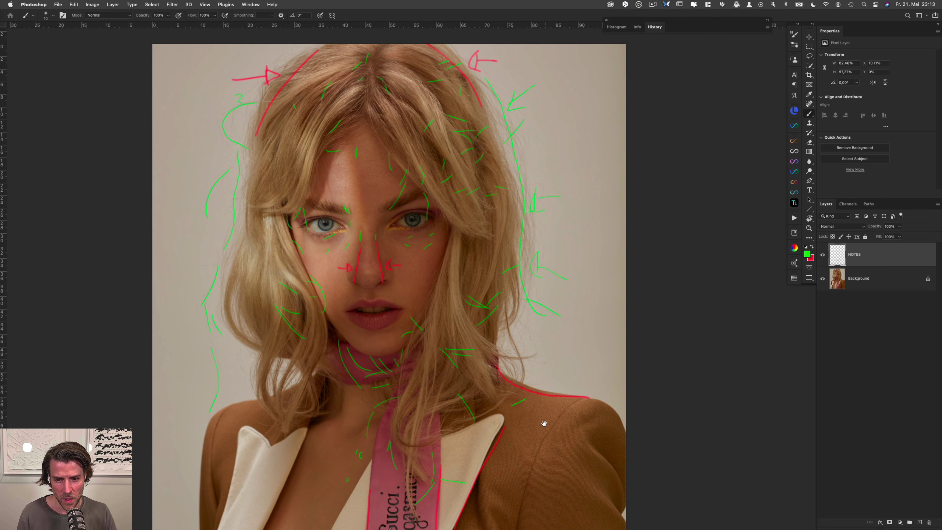
Step: Hide the NOTES layer to show the portrait without annotations
drag(544, 421, 532, 359)
drag(533, 298, 512, 297)
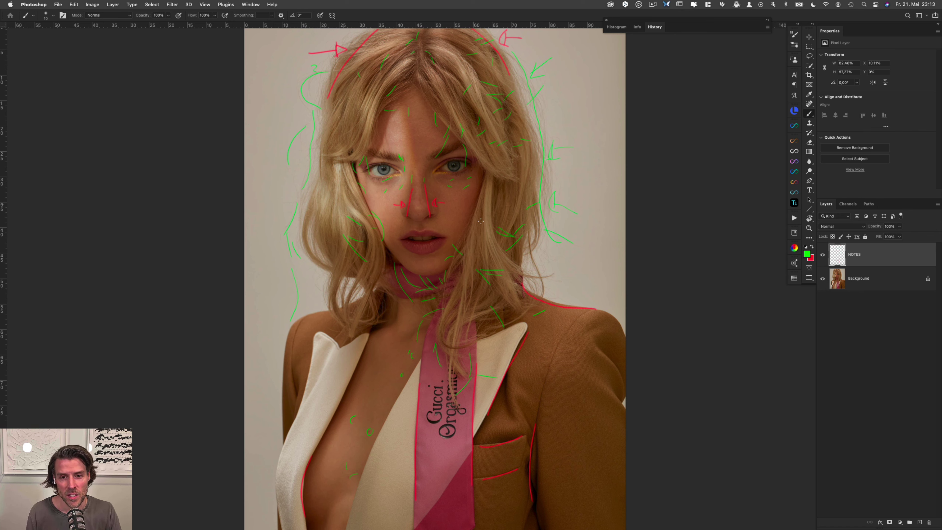
click(823, 256)
Step: Duplicate the Background layer and name the copy LIQ
click(864, 281)
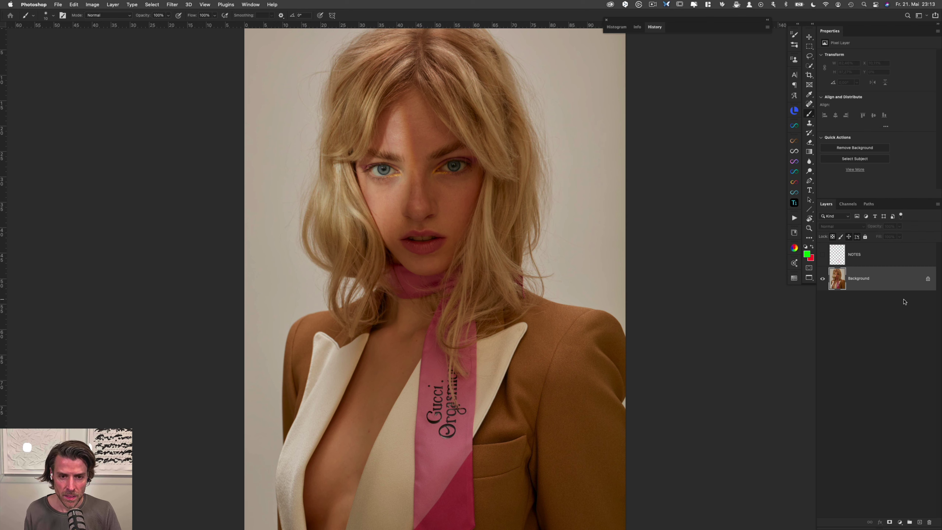
drag(888, 287, 920, 521)
double_click(859, 278)
text(LIQ)
key(Return)
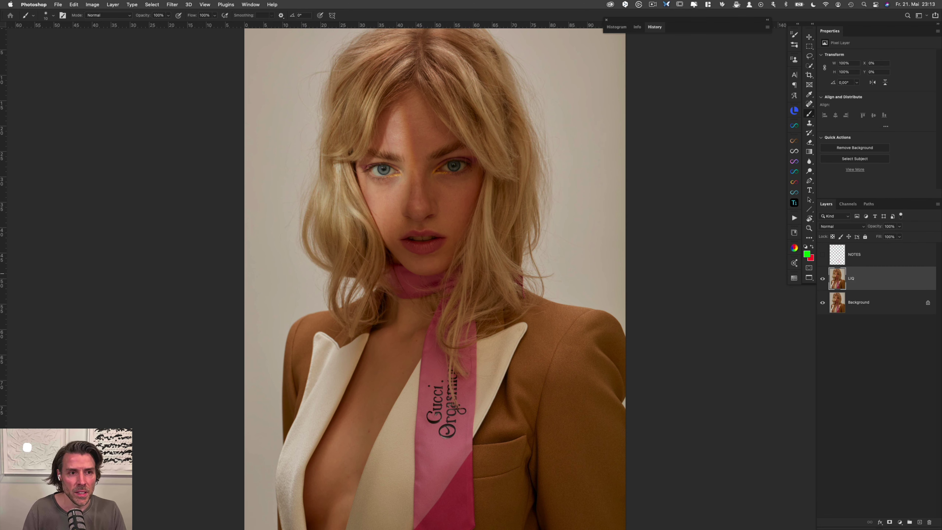
Step: Open the Liquify filter on the LIQ layer and push the upper hair outline on the image's left side inward with a large Forward Warp brush
click(174, 4)
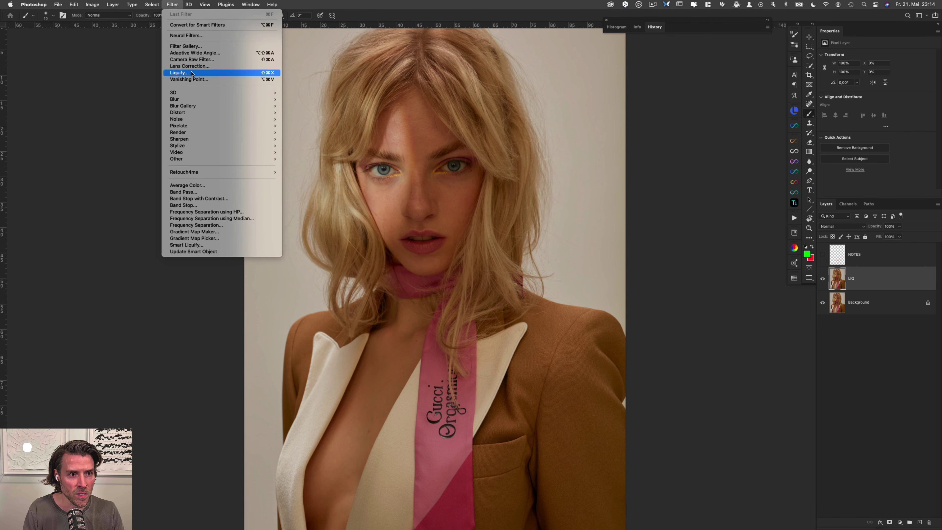
click(192, 73)
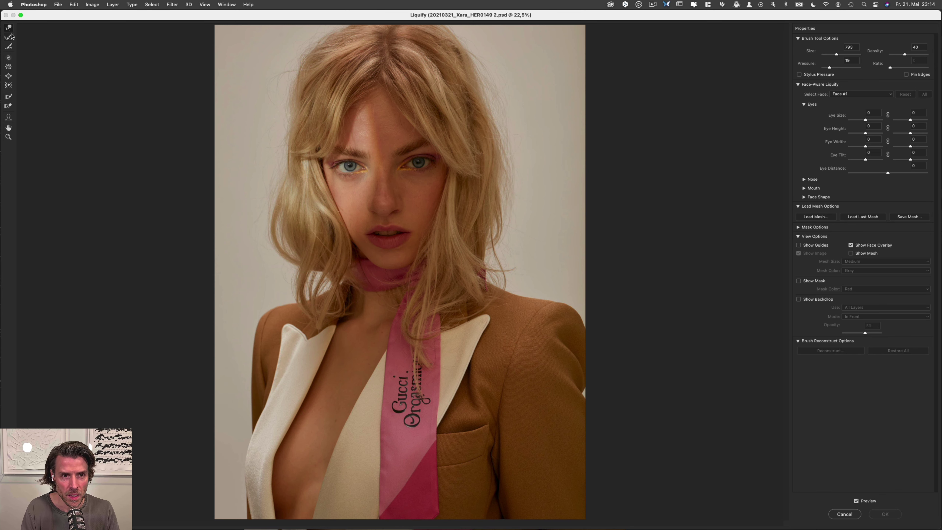
key(alt)
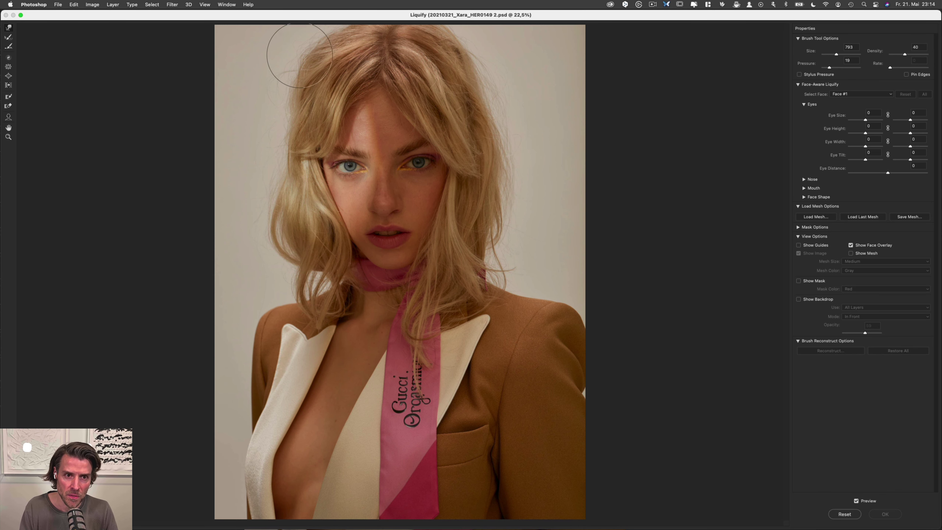
drag(264, 80, 286, 78)
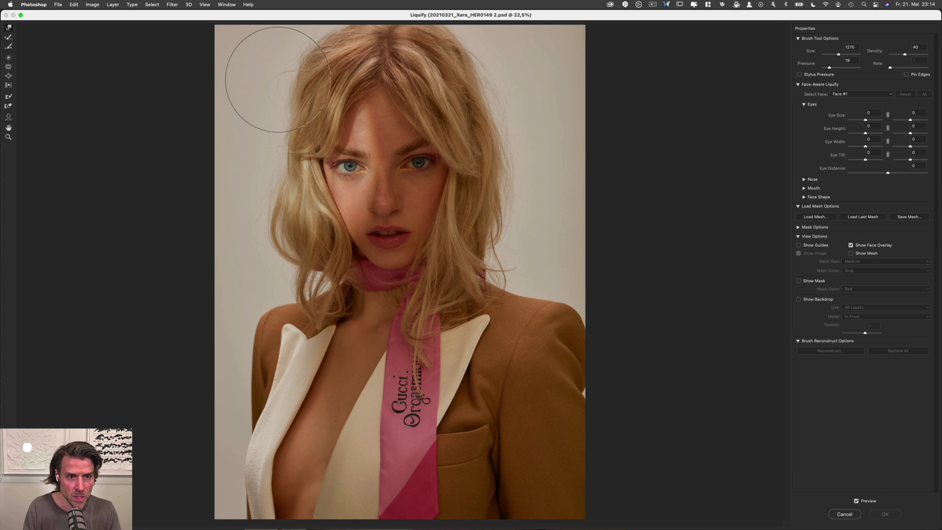
mouse_move(287, 82)
mouse_down()
mouse_move(269, 81)
mouse_move(284, 80)
mouse_up()
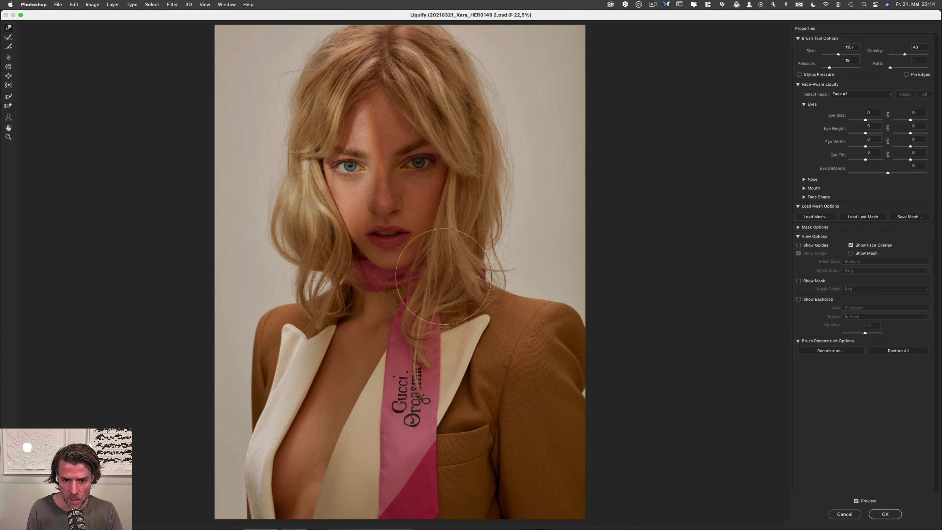
Step: Smooth the outer edge of the cream lapel on the image's right side with a Forward Warp brush reduced to about 356 px
key(super+space)
click(451, 349)
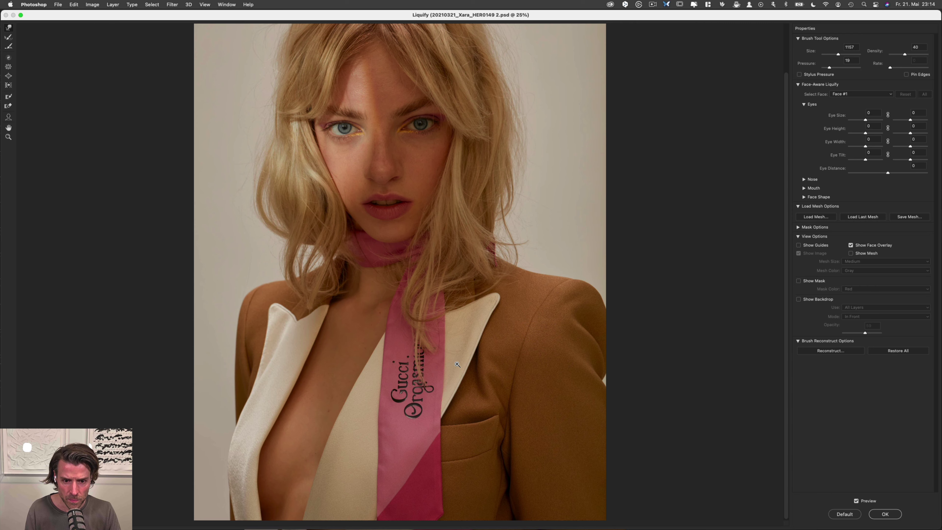
click(457, 364)
click(445, 359)
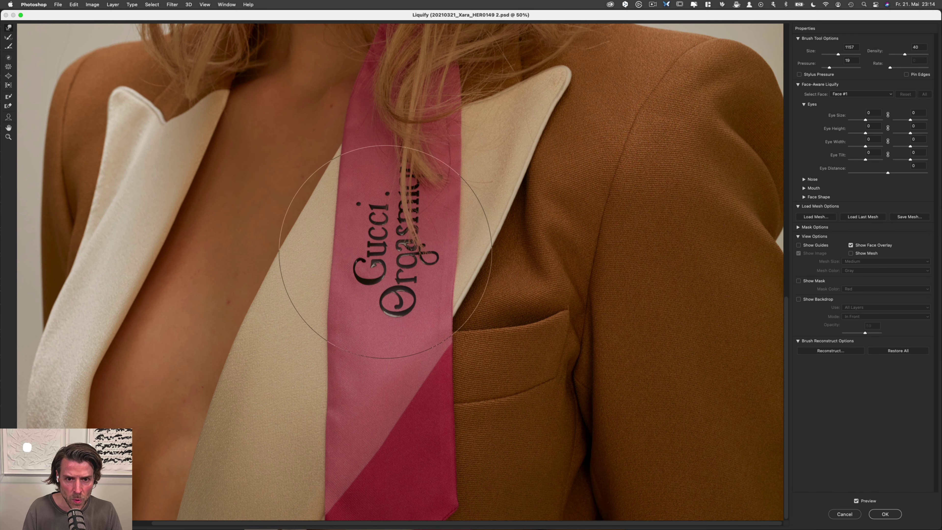
drag(364, 213, 318, 207)
drag(534, 145, 488, 137)
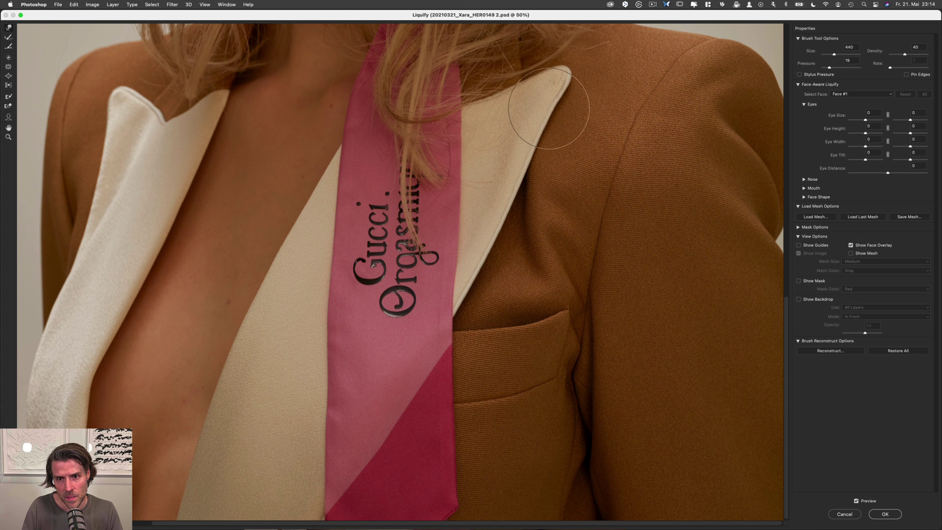
drag(543, 126, 532, 127)
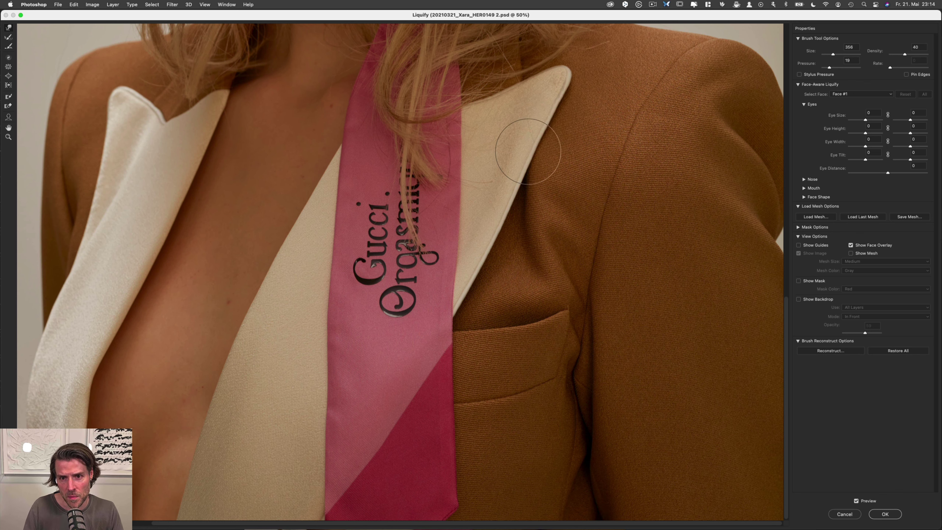
drag(524, 163, 532, 153)
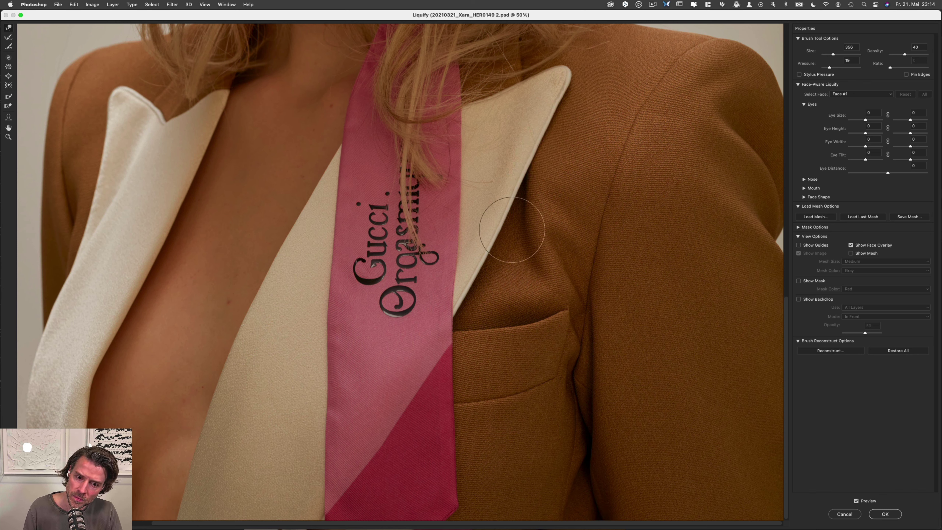
mouse_move(458, 264)
mouse_down()
mouse_move(448, 264)
mouse_move(467, 277)
mouse_up()
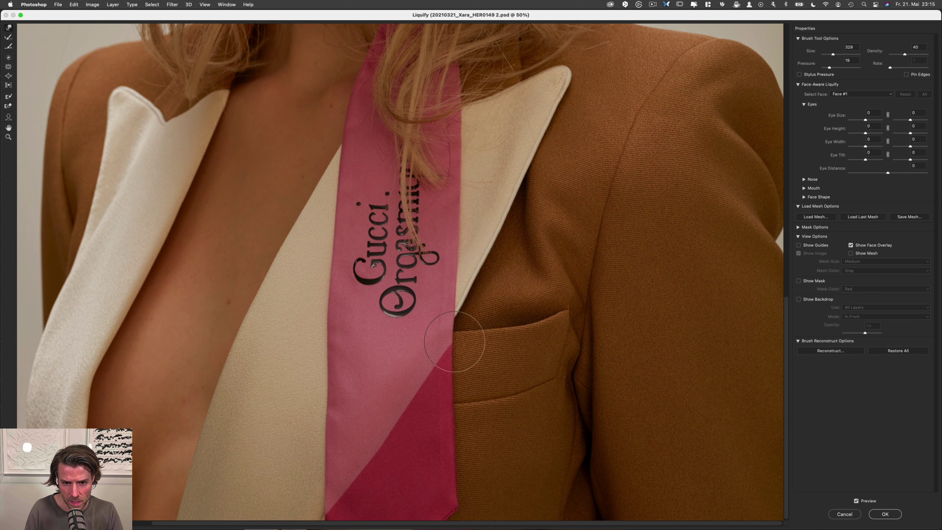
Step: Even out the pink scarf's edge on the image's left side, below the lettering, with a small Forward Warp brush
scroll(459, 336, left, 2)
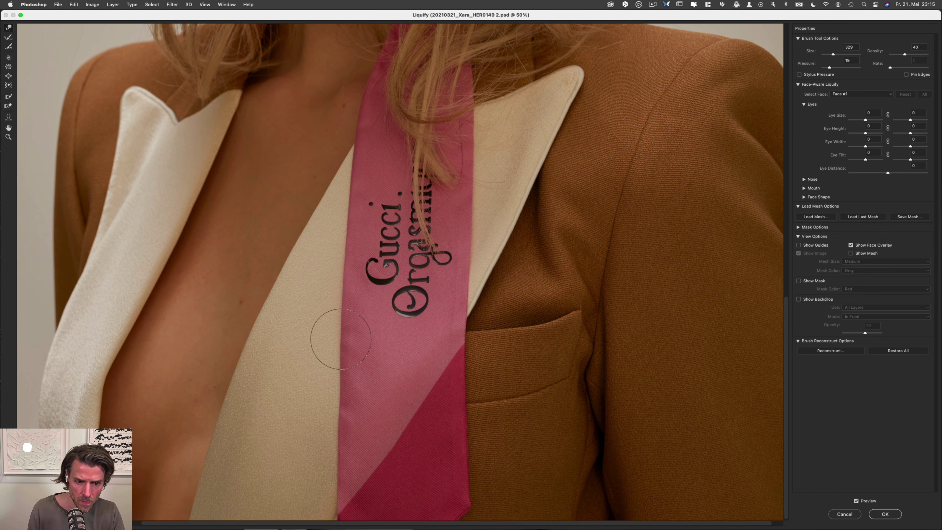
scroll(357, 296, left, 1)
scroll(357, 295, right, 1)
drag(339, 414, 335, 414)
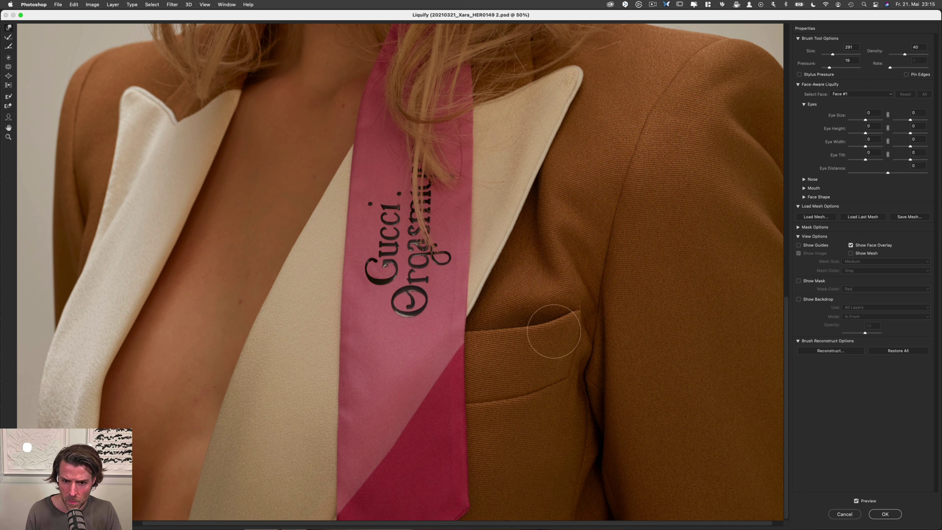
Step: Smooth the jacket fabric around the breast pocket and the adjoining sleeve fold with the Forward Warp brush enlarged to about 399 px
key(bracketright)
key(bracketright)
key(bracketright)
key(bracketright)
key(bracketright)
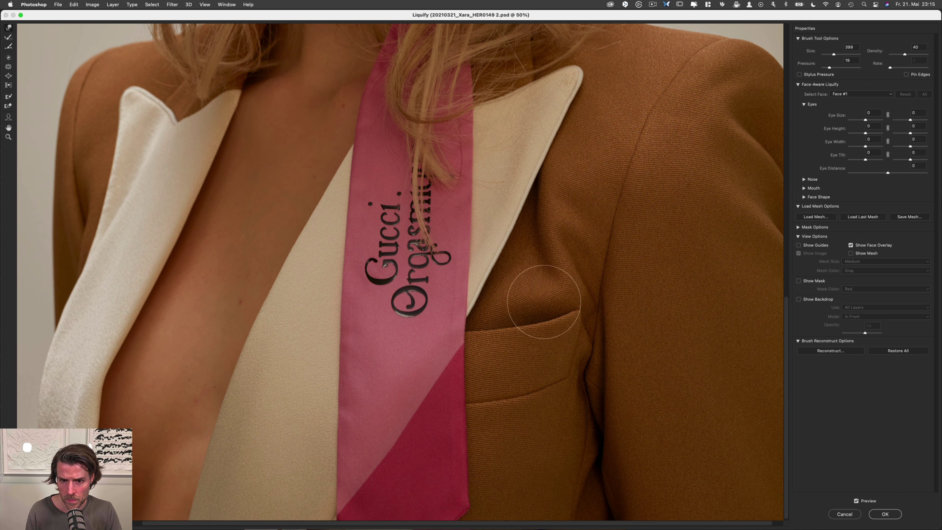
drag(595, 349, 587, 348)
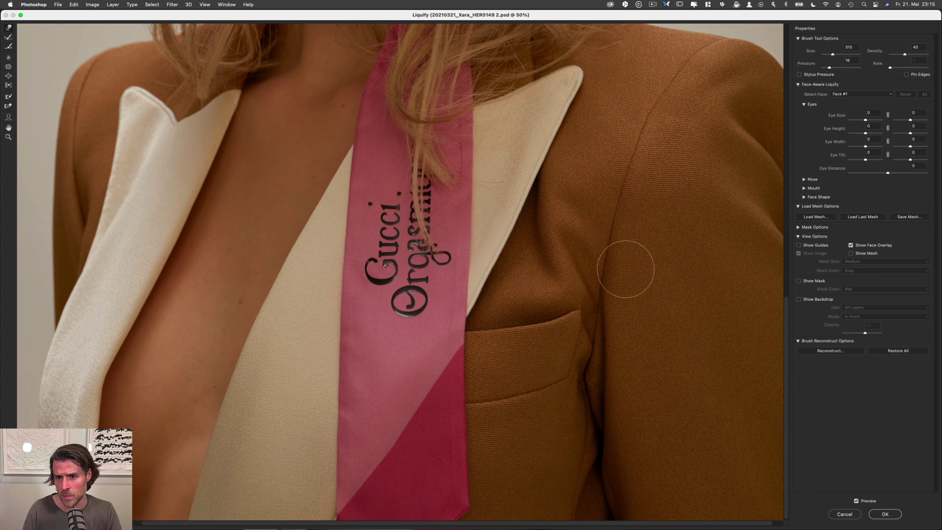
Step: Refine the jacket's shoulder and sleeve seam on the image's right side with a Forward Warp brush of about 284 px
scroll(633, 164, up, 5)
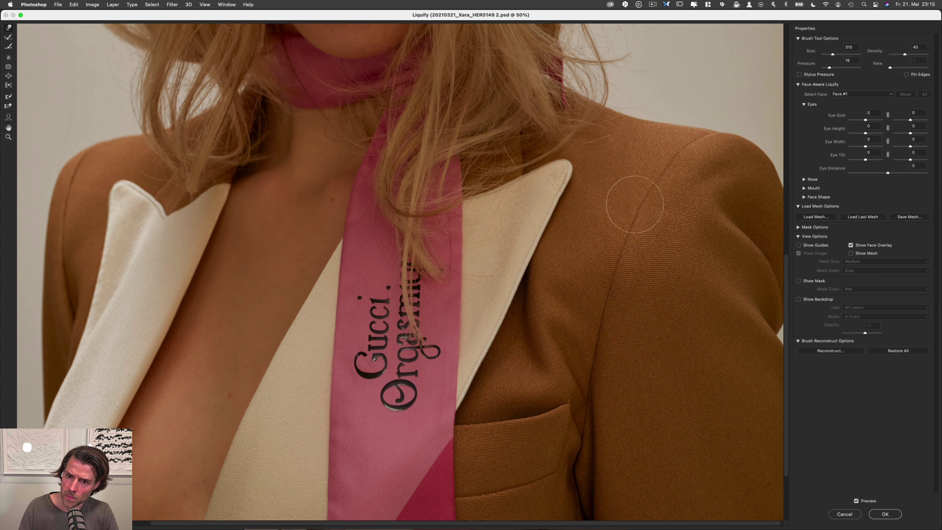
click(693, 106)
key(bracketright)
key(bracketright)
key(bracketright)
key(bracketright)
key(bracketright)
key(bracketright)
key(bracketright)
key(bracketright)
key(bracketleft)
key(bracketleft)
key(bracketleft)
key(bracketleft)
key(bracketleft)
key(bracketleft)
key(bracketleft)
key(bracketleft)
click(690, 177)
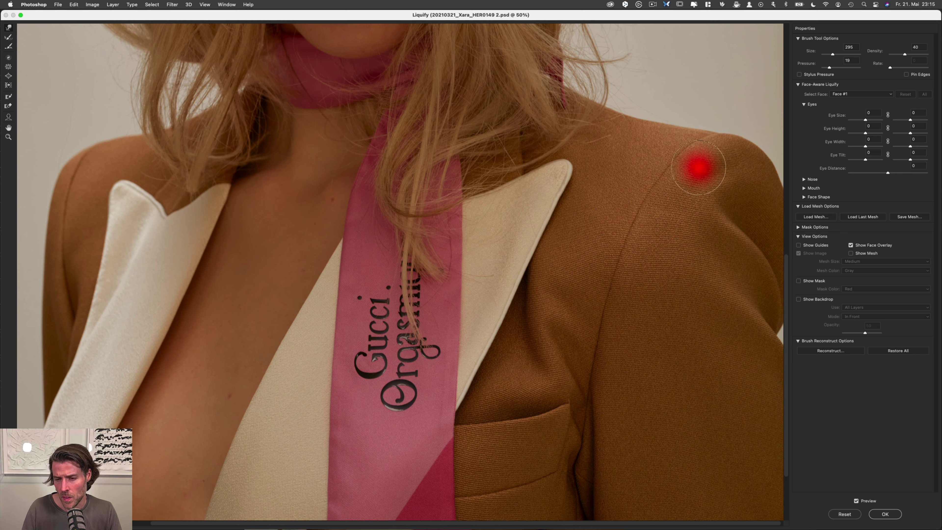
key(bracketleft)
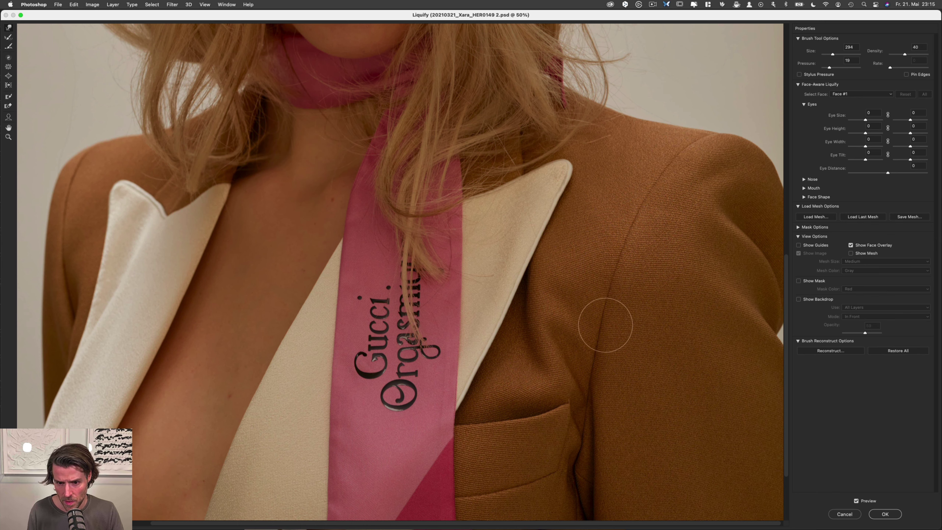
Step: Refine the notch and inner tip of the cream lapel on the image's left side with Forward Warp brushes of 134 and 188 px
scroll(579, 355, down, 5)
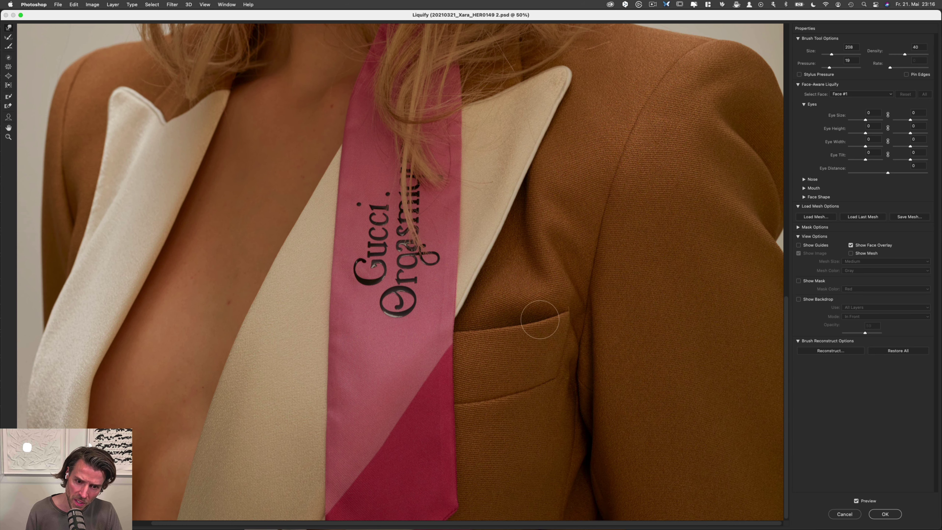
scroll(231, 368, left, 3)
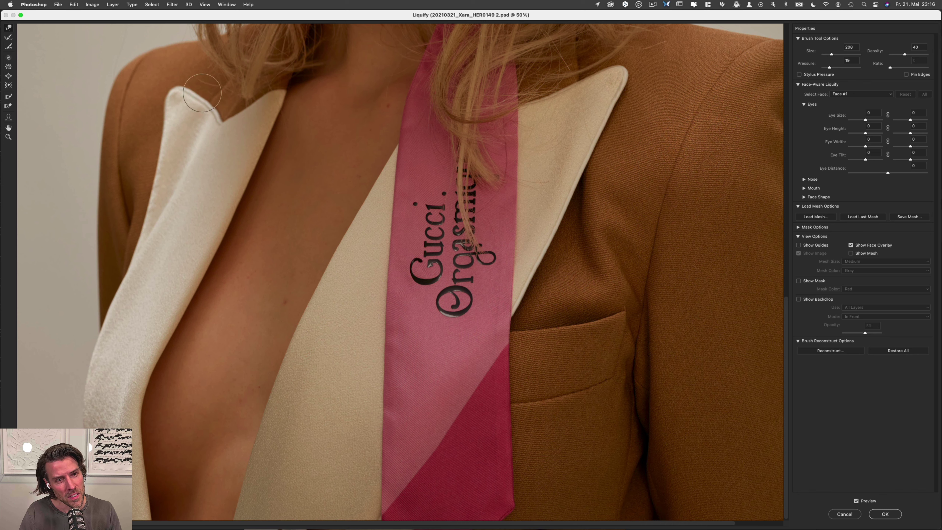
drag(223, 105, 216, 107)
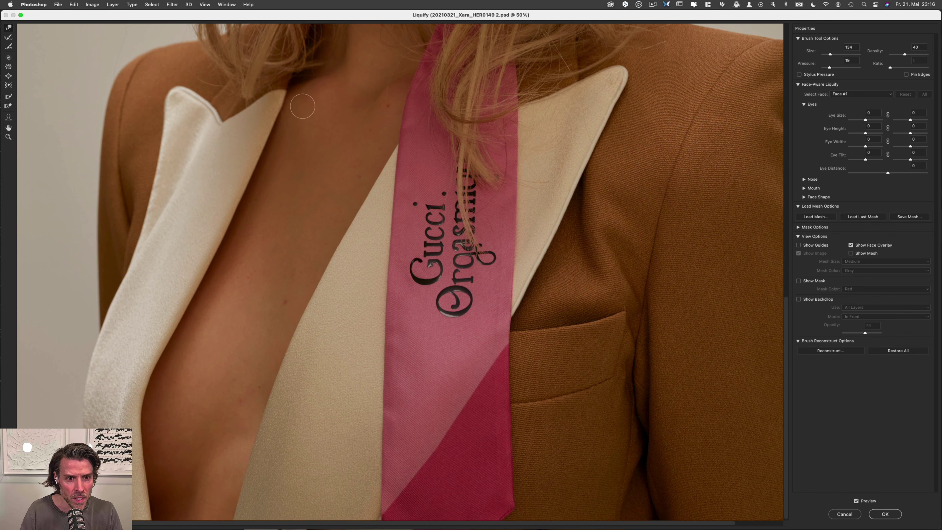
drag(301, 105, 310, 105)
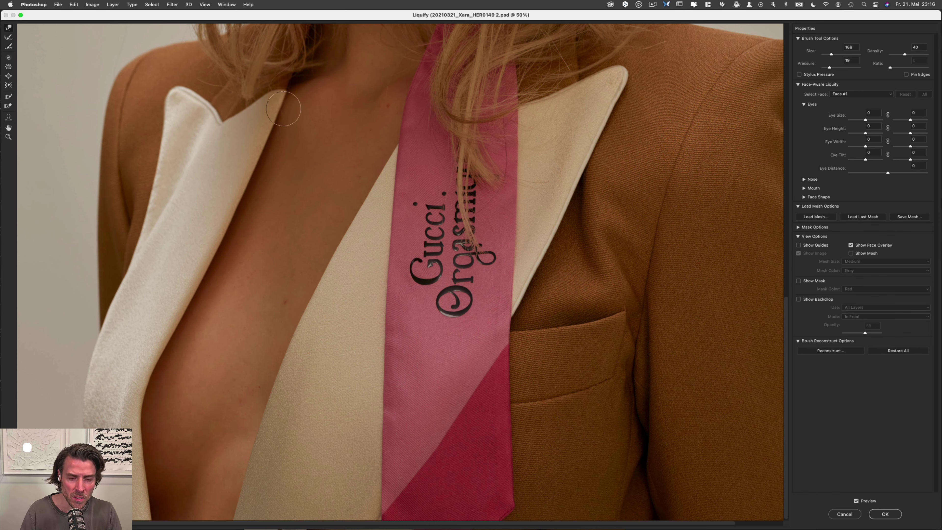
drag(423, 136, 422, 137)
Step: Bring the whole head into view and switch to the Pucker tool
scroll(421, 140, up, 15)
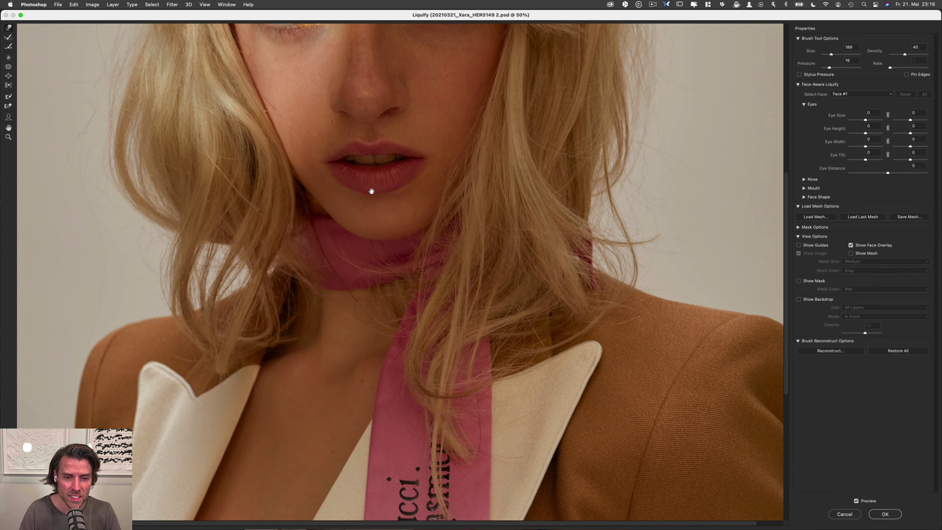
scroll(392, 233, up, 5)
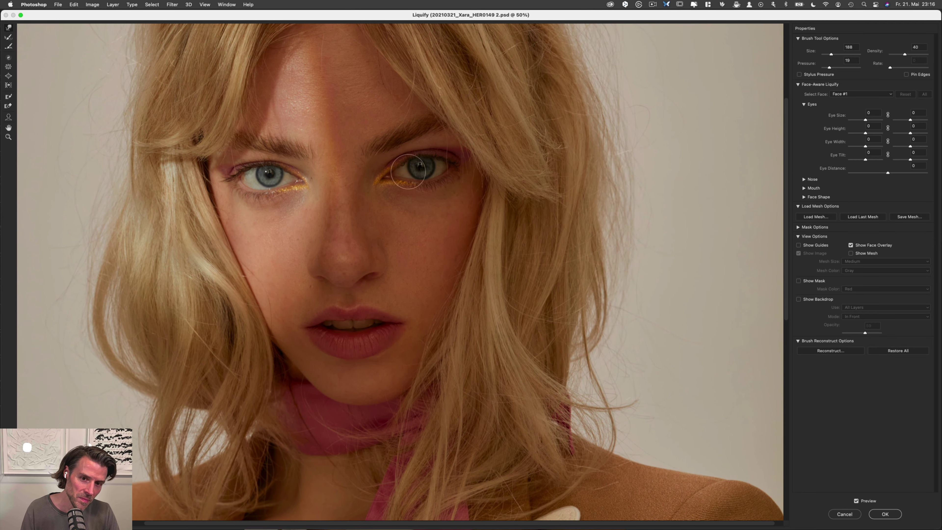
key(super+space)
alt+click(392, 230)
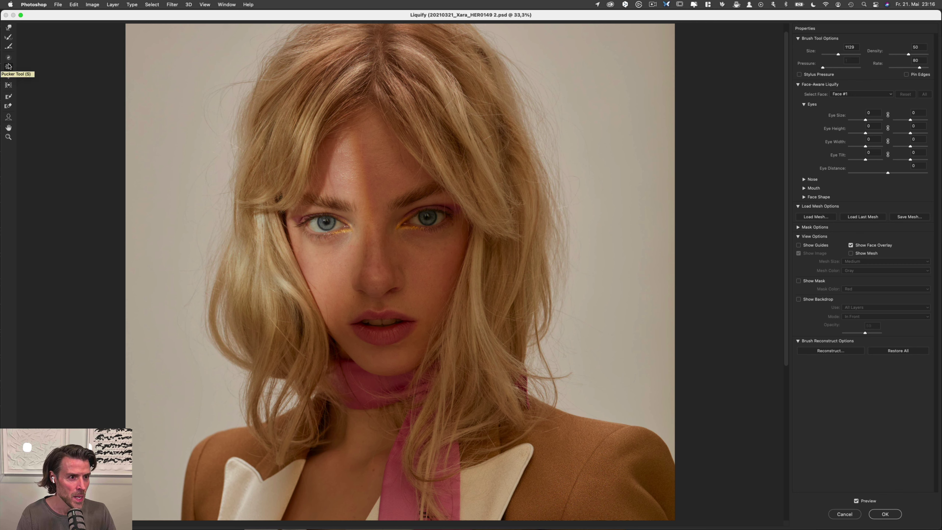
click(9, 66)
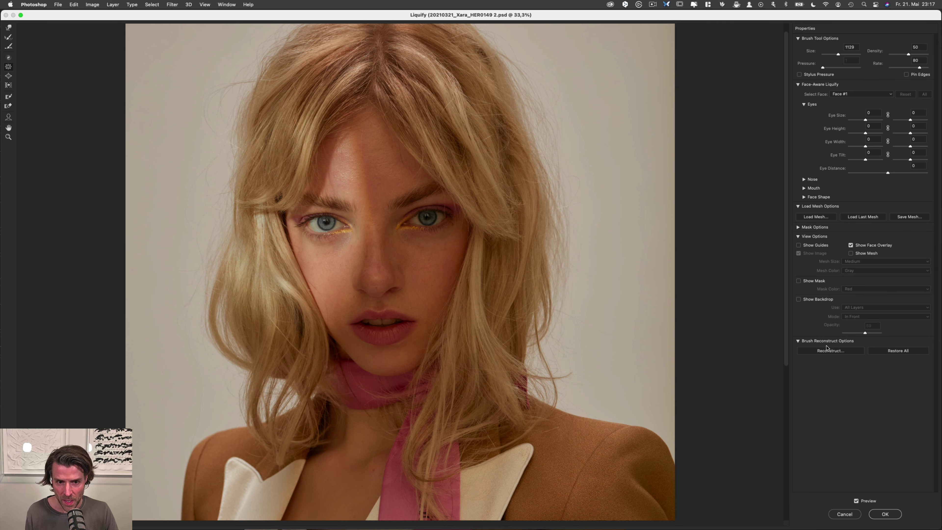
Step: Compare the head and hair outline before and after the Liquify edits by toggling the preview repeatedly
click(856, 501)
click(856, 501)
click(857, 501)
click(856, 501)
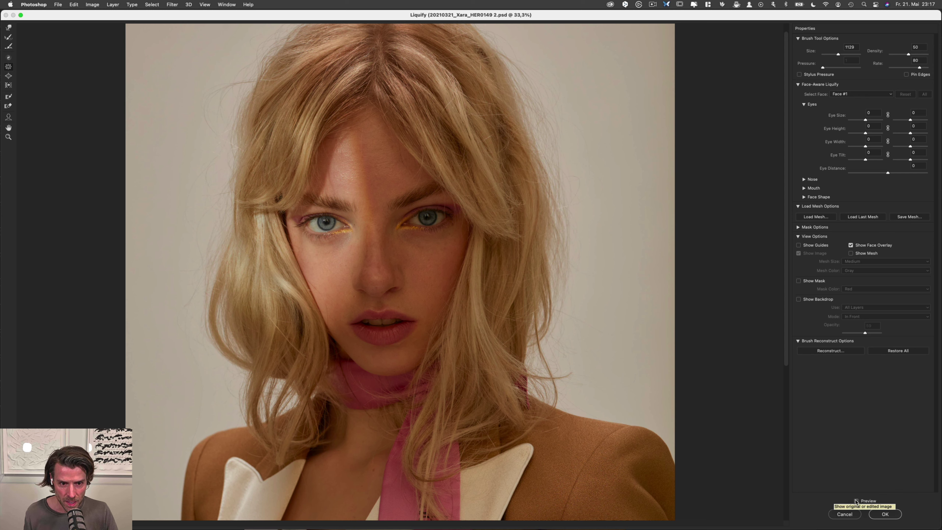
click(856, 501)
click(856, 501)
click(857, 501)
click(856, 501)
click(856, 501)
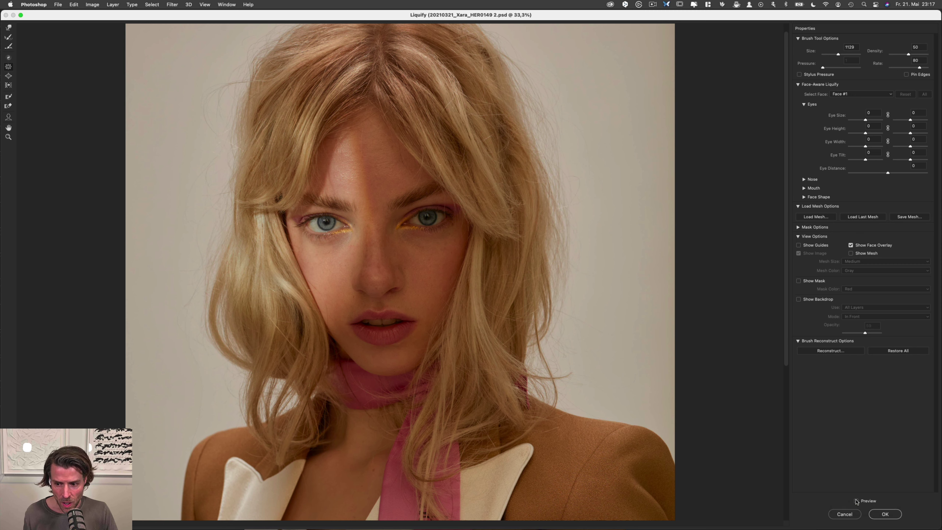
click(856, 501)
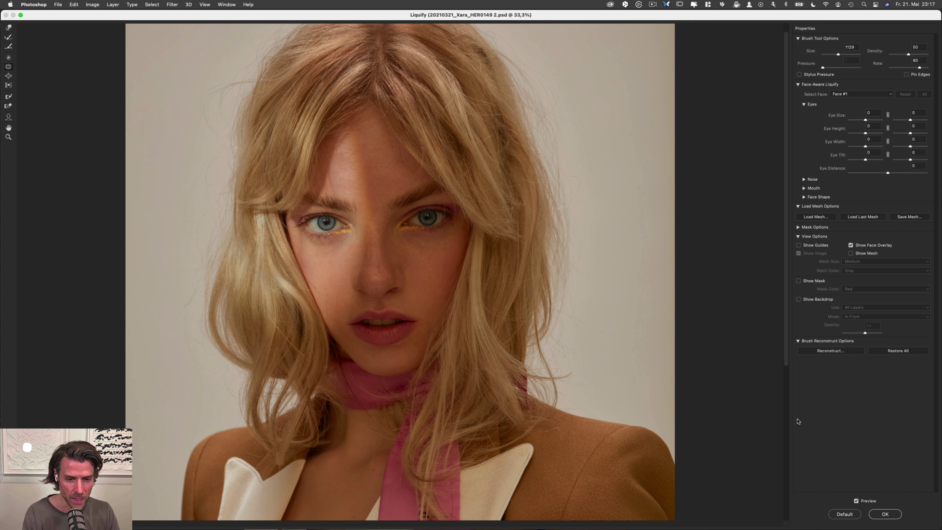
key(super+z)
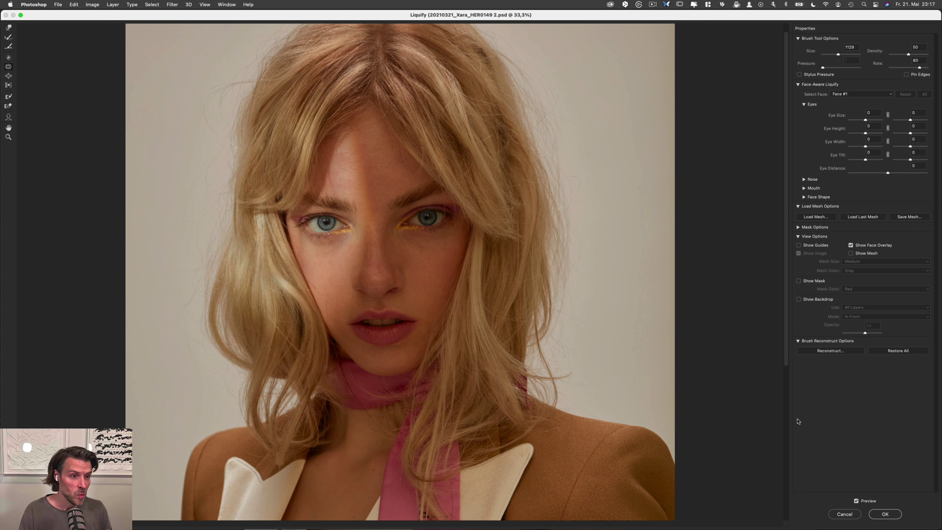
Step: Return to the Forward Warp tool and refine the nose and its tip, reducing the brush to 181 px
click(8, 27)
key(alt)
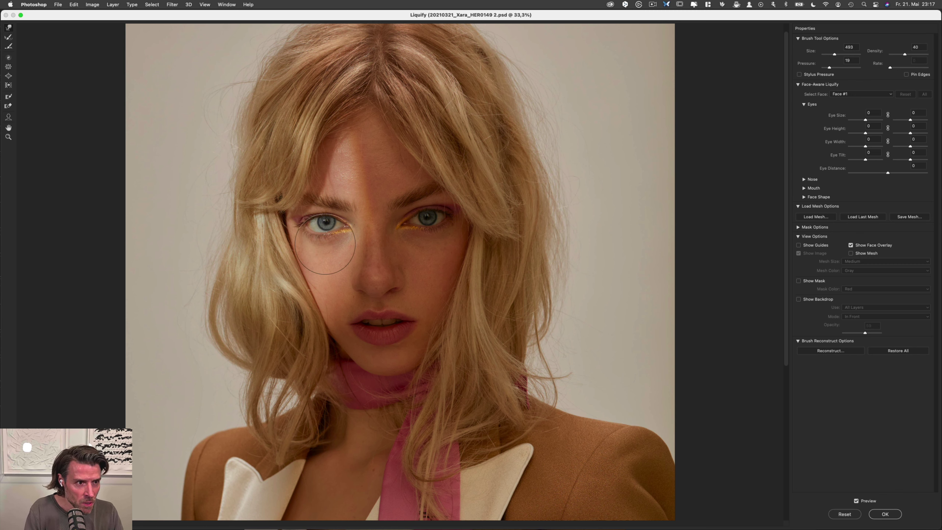
click(9, 86)
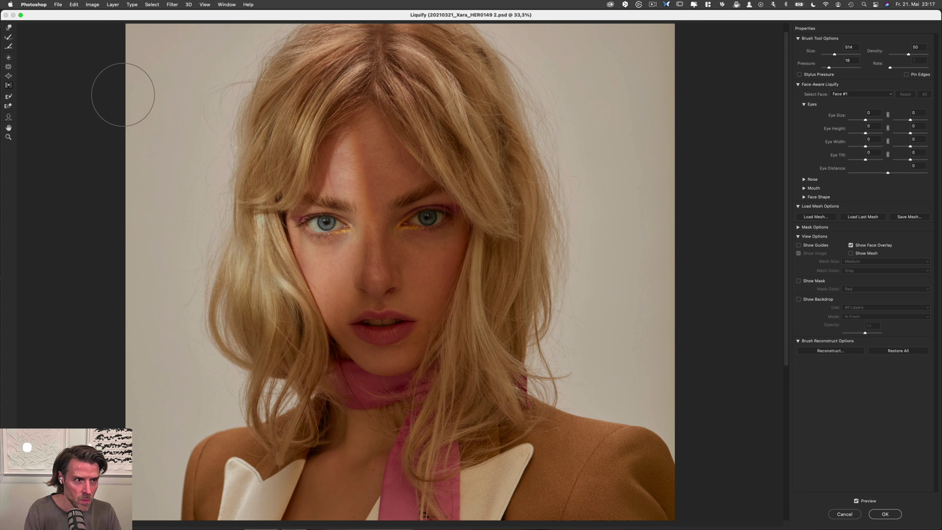
key(w)
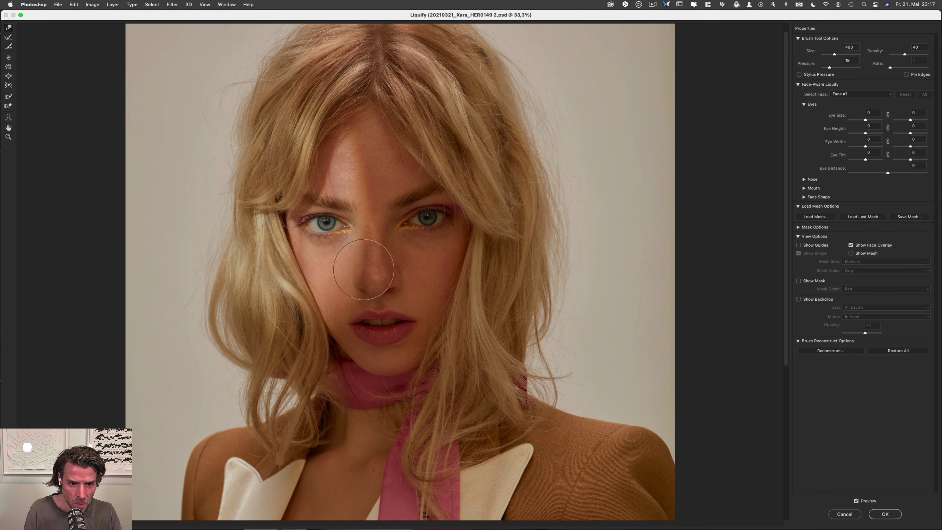
drag(371, 270, 358, 270)
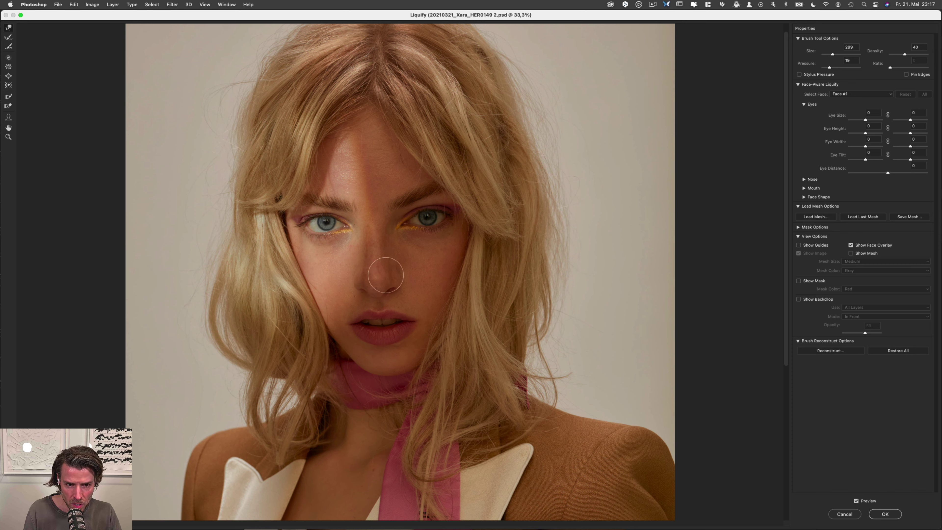
drag(387, 296, 379, 294)
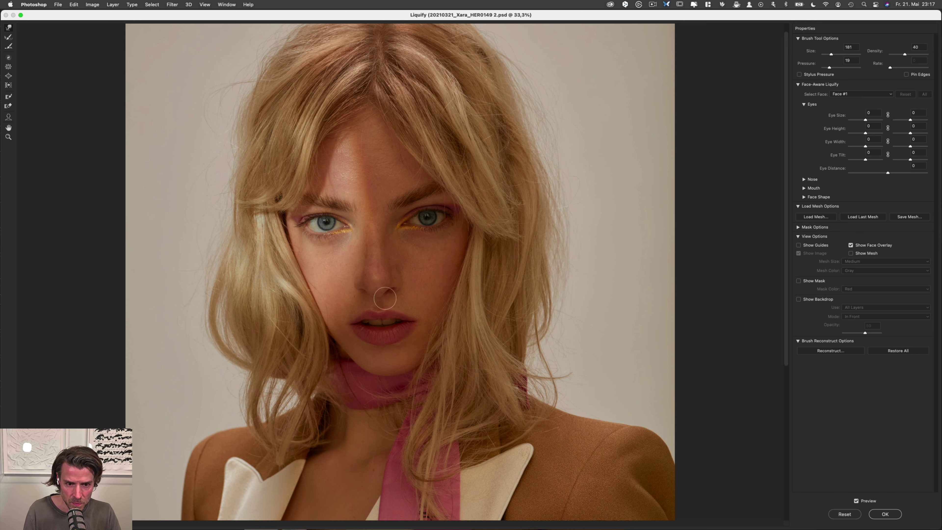
Step: Compare the face with and without the Liquify edits, and examine the portrait as a whole at a reduced view
click(856, 501)
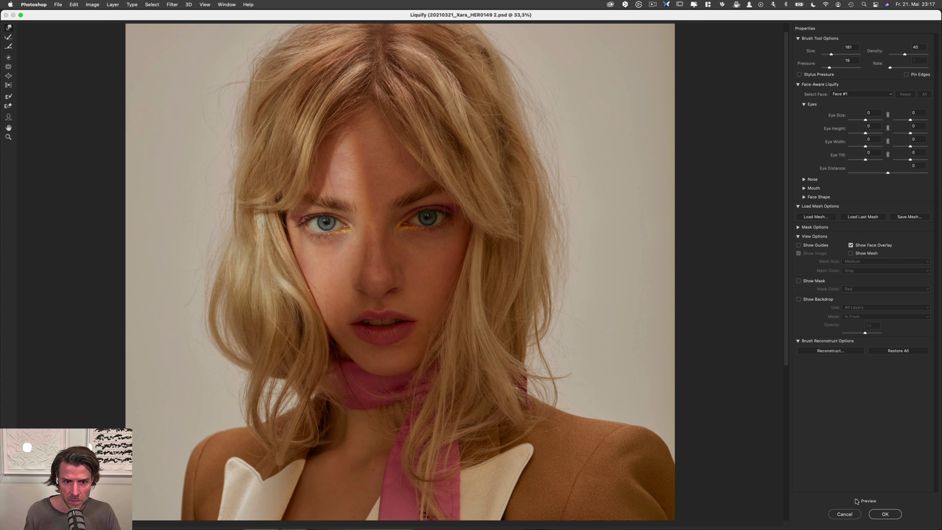
click(856, 501)
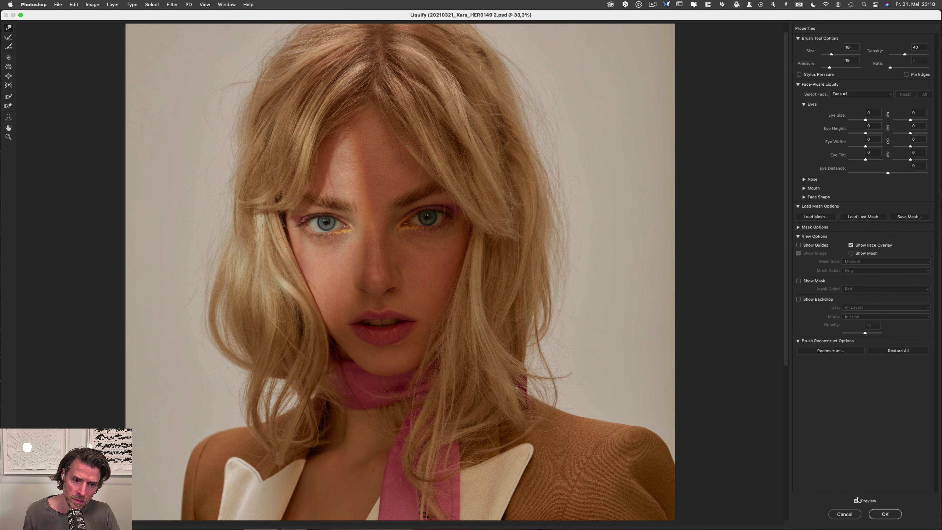
click(857, 501)
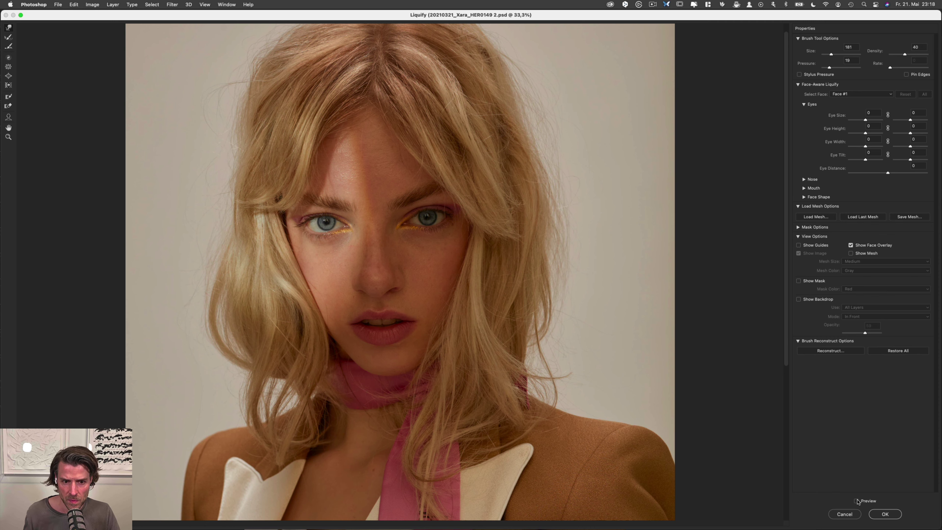
click(857, 501)
key(super+minus)
key(super+minus)
key(super+minus)
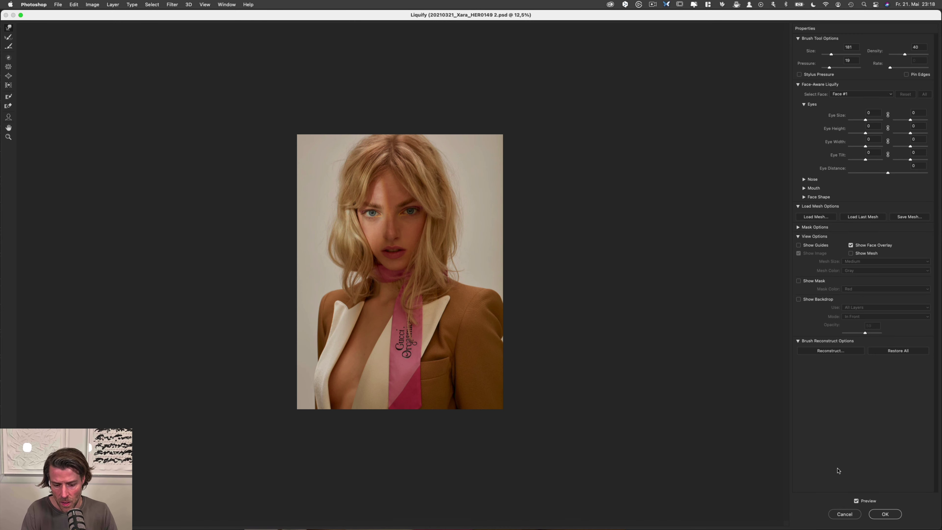
key(super+plus)
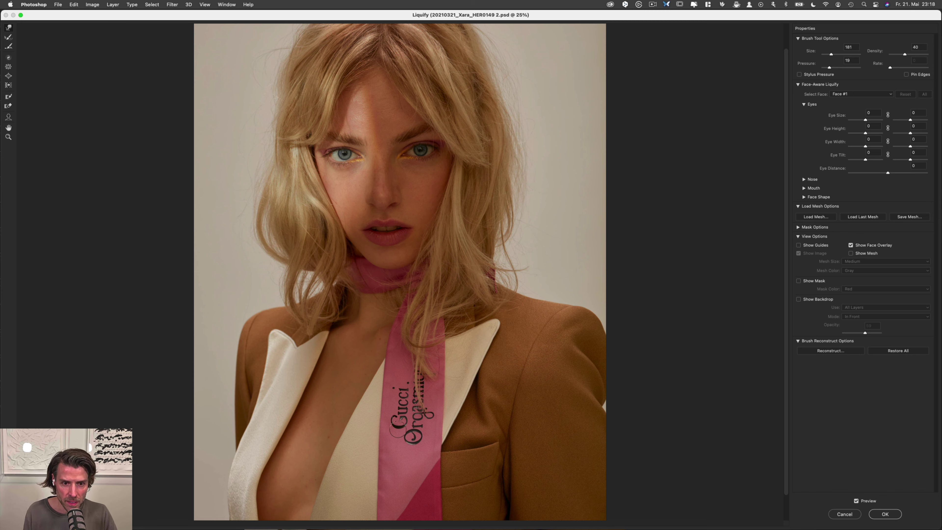
Step: Apply the Liquify corrections and compare the portrait with and without the LIQ layer
click(883, 515)
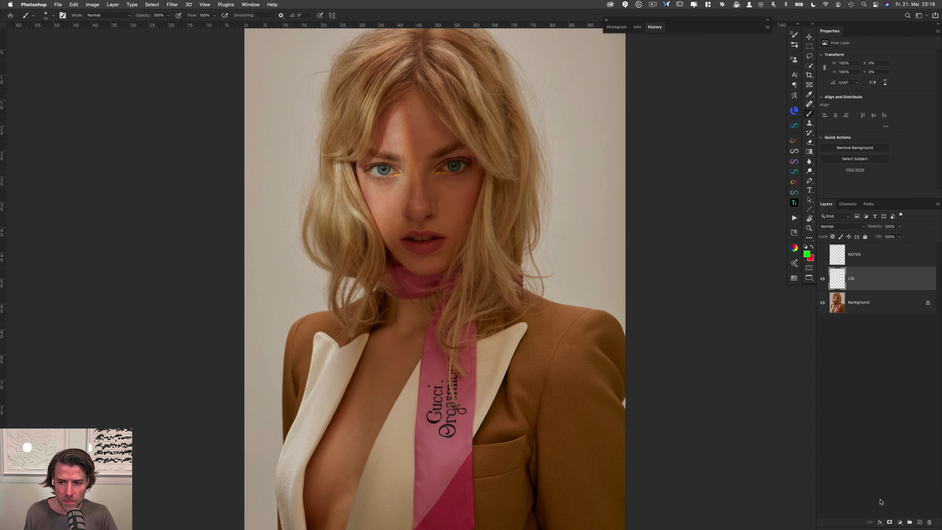
key(super+comma)
key(super+comma)
key(super+comma)
key(super+comma)
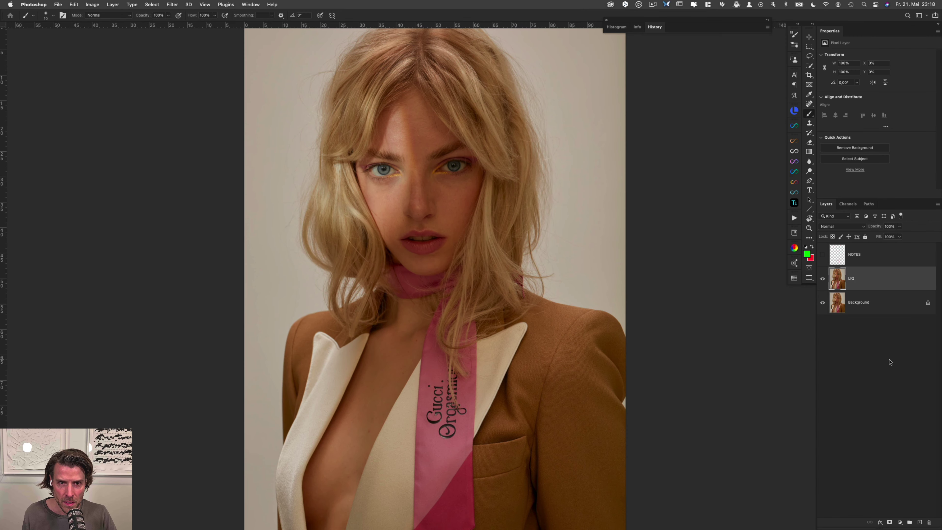
key(super+comma)
key(super+comma)
key(super+comma)
key(super+comma)
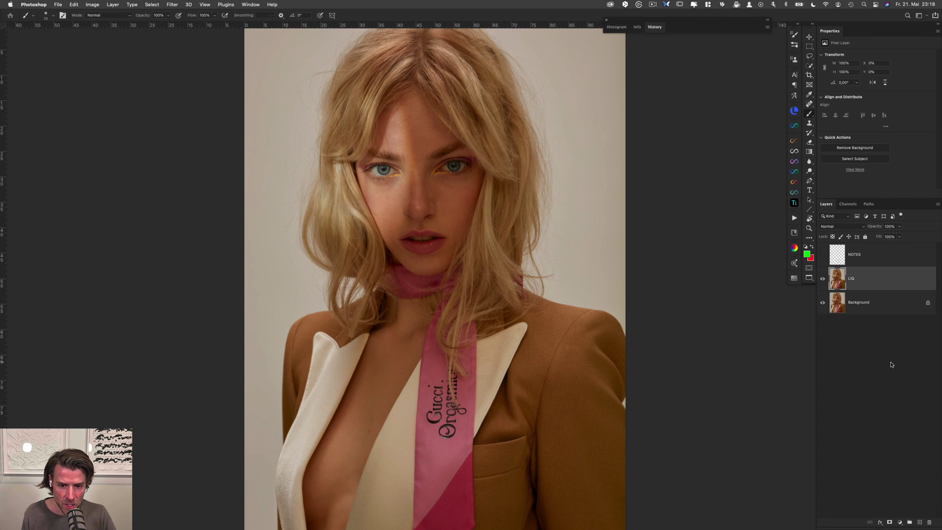
key(super+comma)
key(super+comma)
key(super+comma)
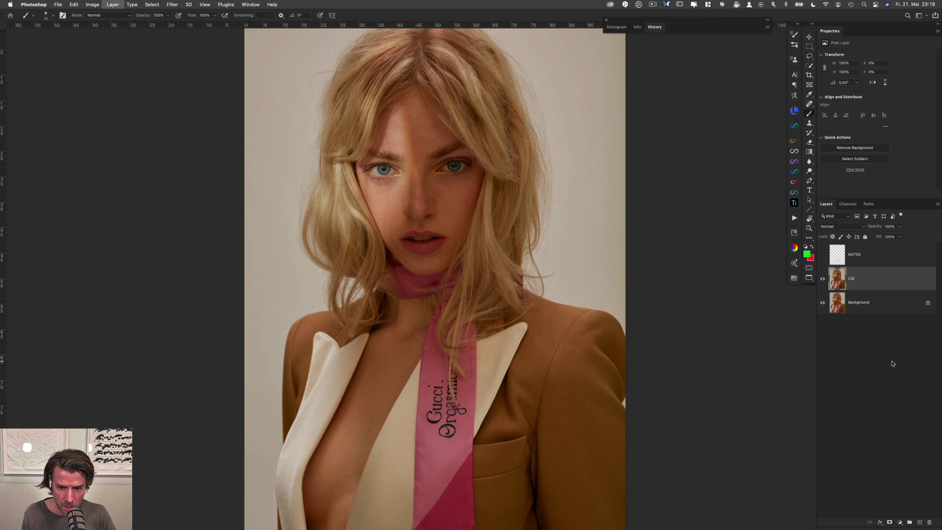
key(super+comma)
key(super+comma)
key(super+comma)
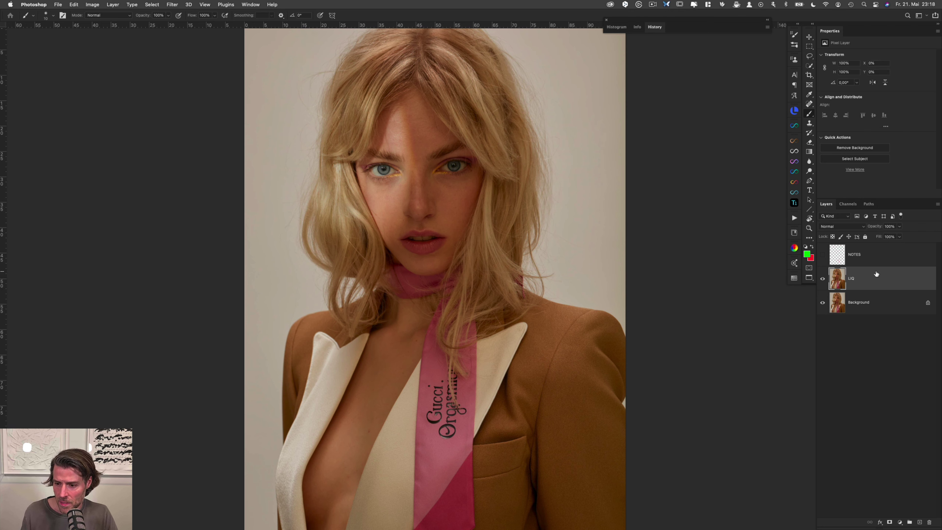
Step: Add a new named layer for retouching directly above LIQ and lock its position
click(919, 522)
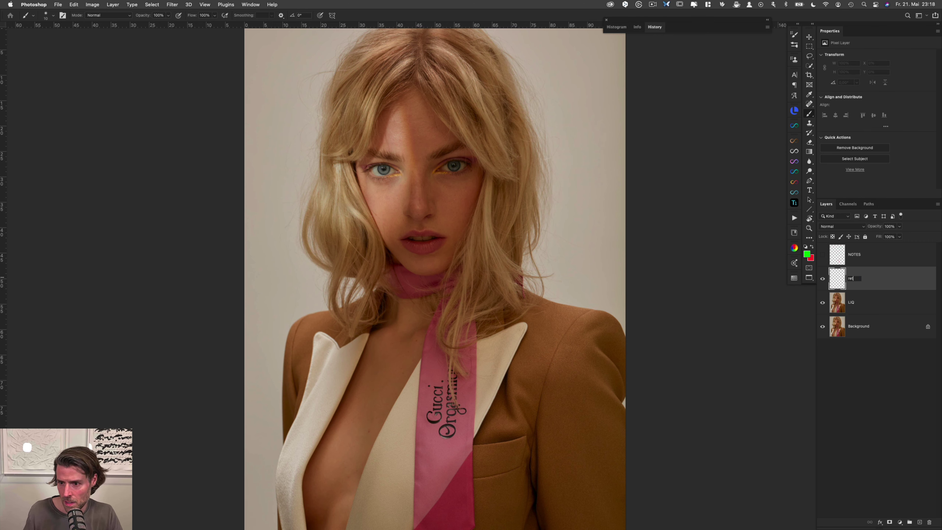
click(849, 238)
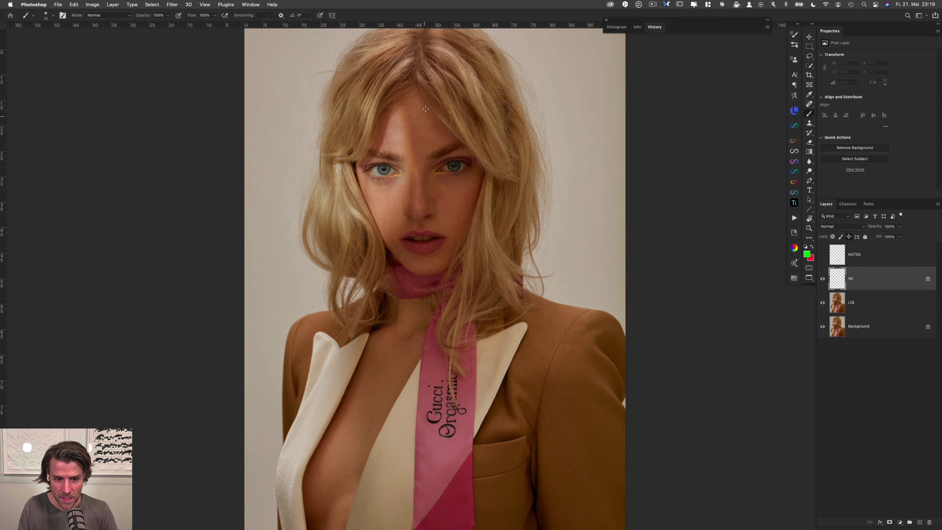
Step: Remove the fine stray hair and small blemishes from the forehead with the Healing Brush on the new layer
drag(449, 378, 481, 252)
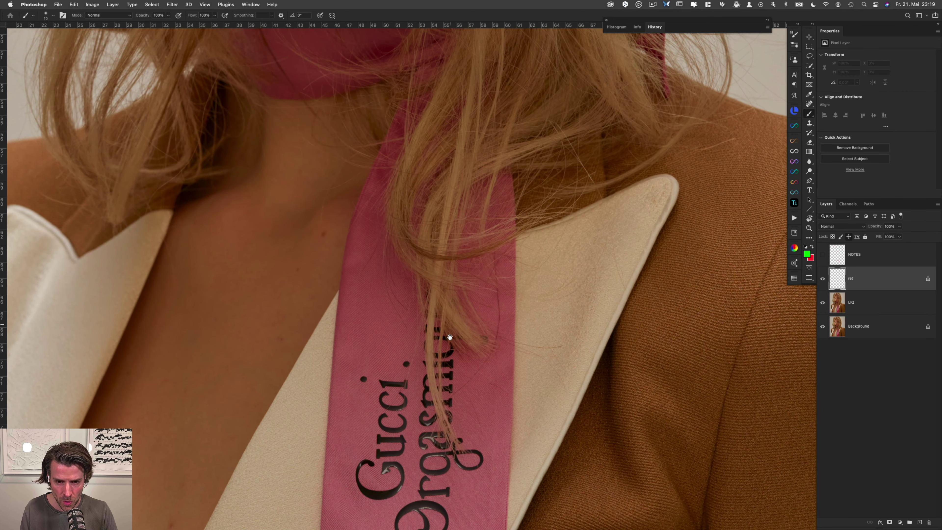
scroll(456, 255, up, 5)
scroll(459, 316, up, 15)
scroll(461, 203, up, 3)
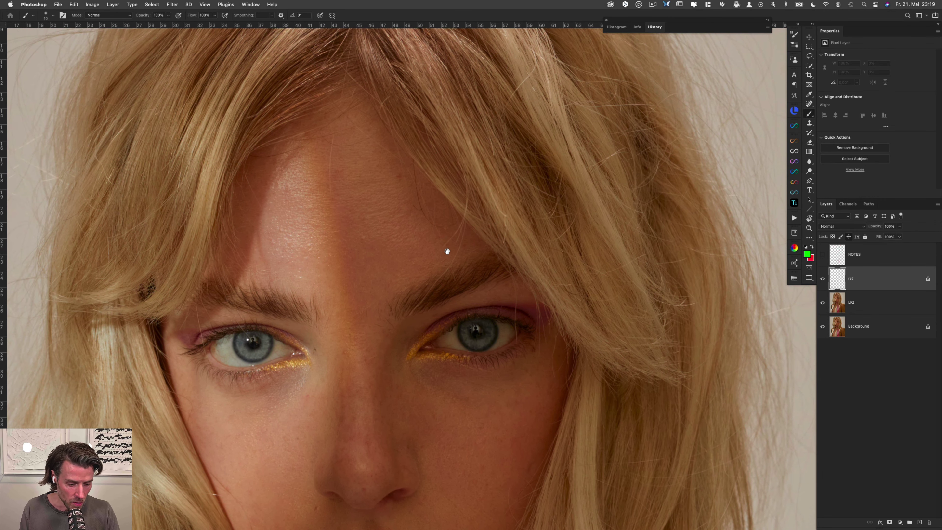
key(j)
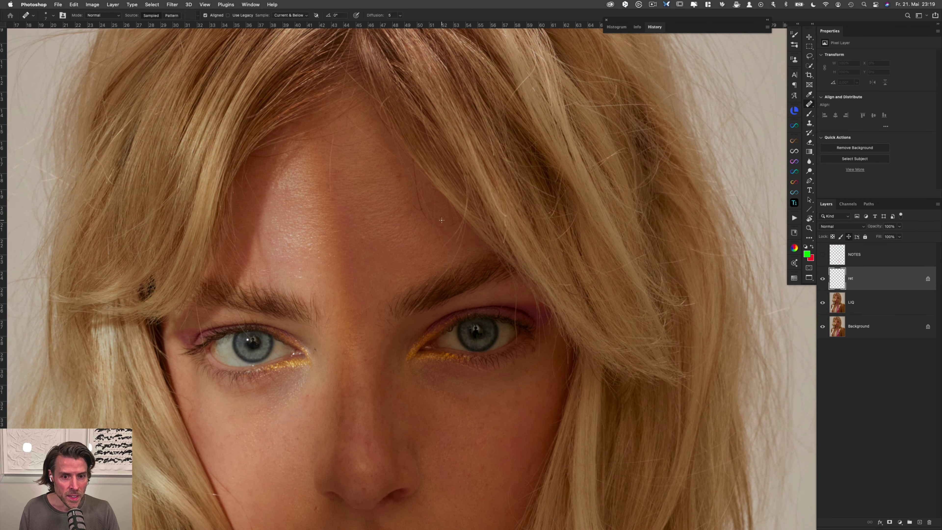
drag(341, 163, 343, 163)
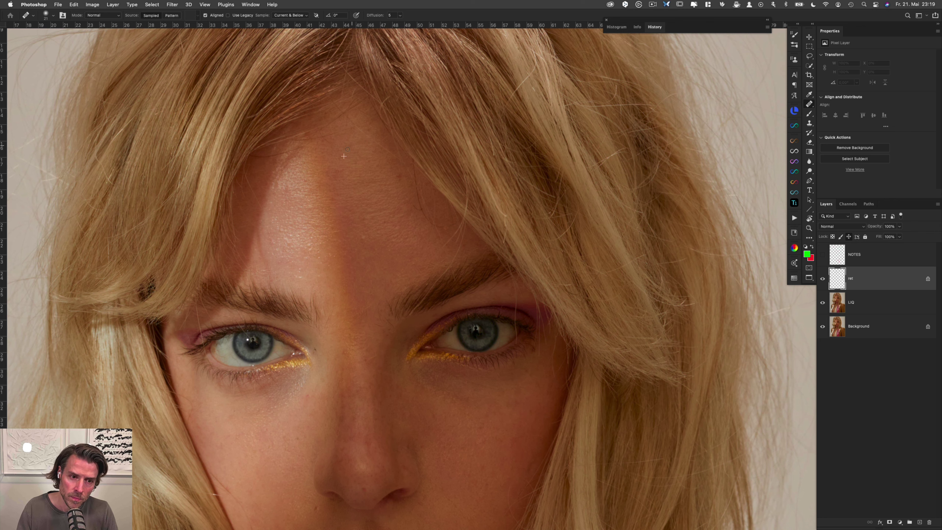
drag(296, 188, 293, 188)
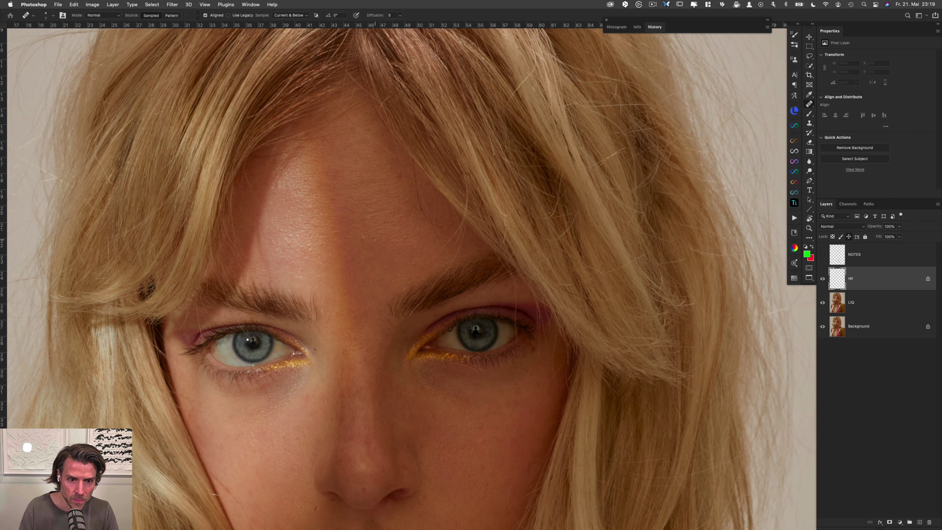
drag(372, 237, 364, 237)
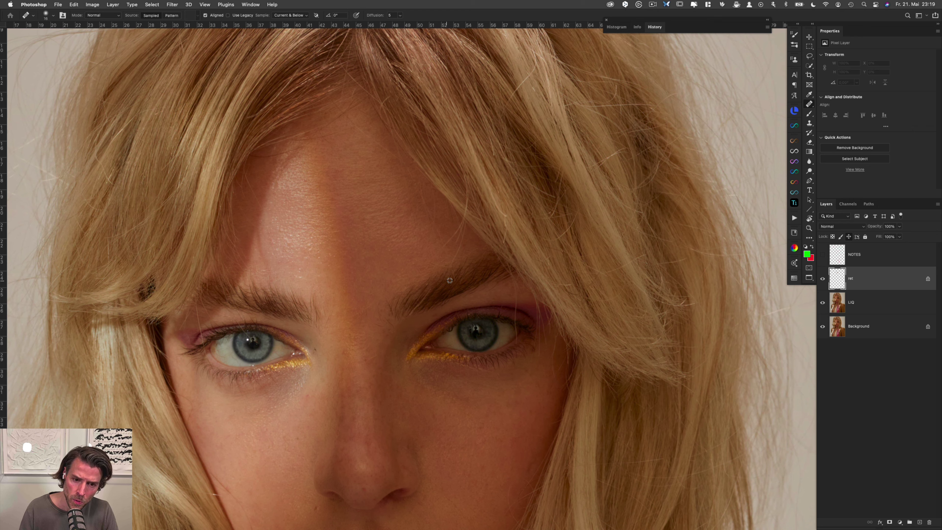
Step: Heal stray brow hairs and skin flaws between the brows and below the inner end of the image-right brow
alt+click(430, 304)
mouse_move(414, 310)
mouse_down()
mouse_move(394, 327)
mouse_move(378, 324)
mouse_up()
alt+click(399, 340)
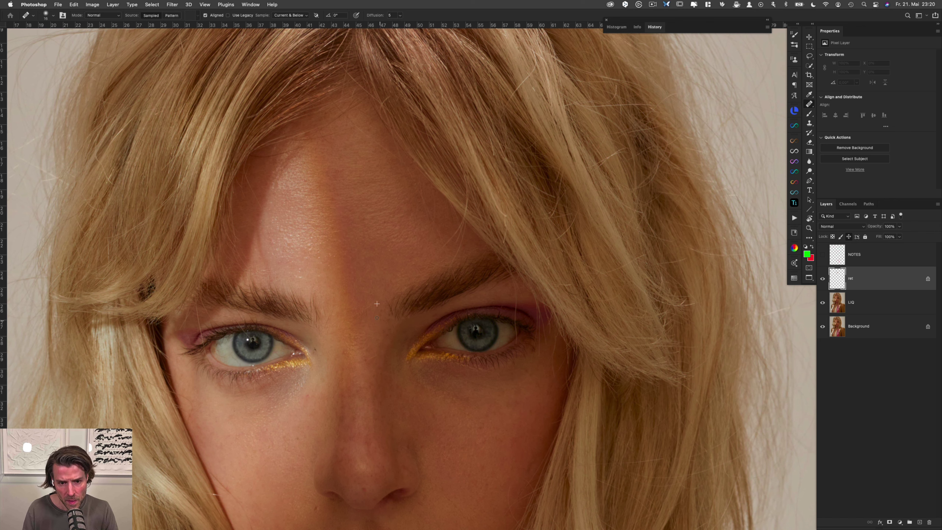
drag(381, 319, 382, 323)
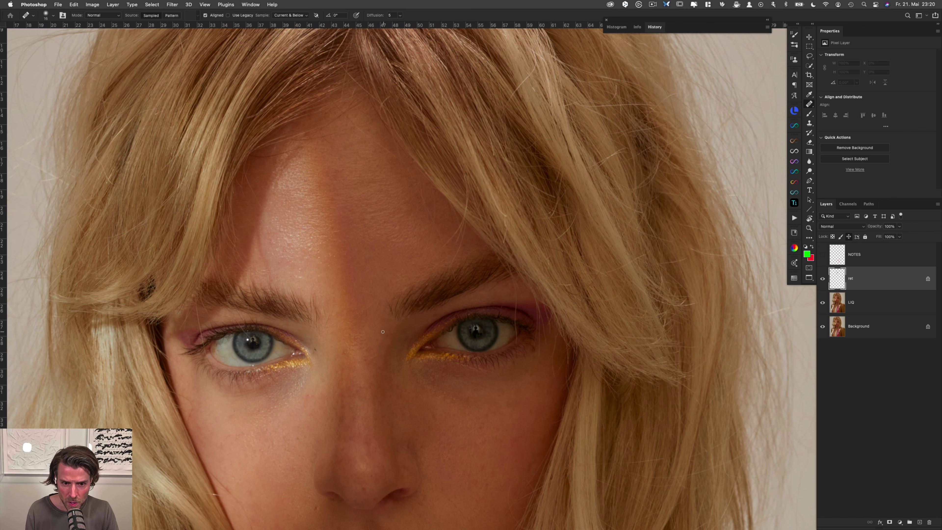
alt+click(446, 310)
drag(437, 316, 433, 316)
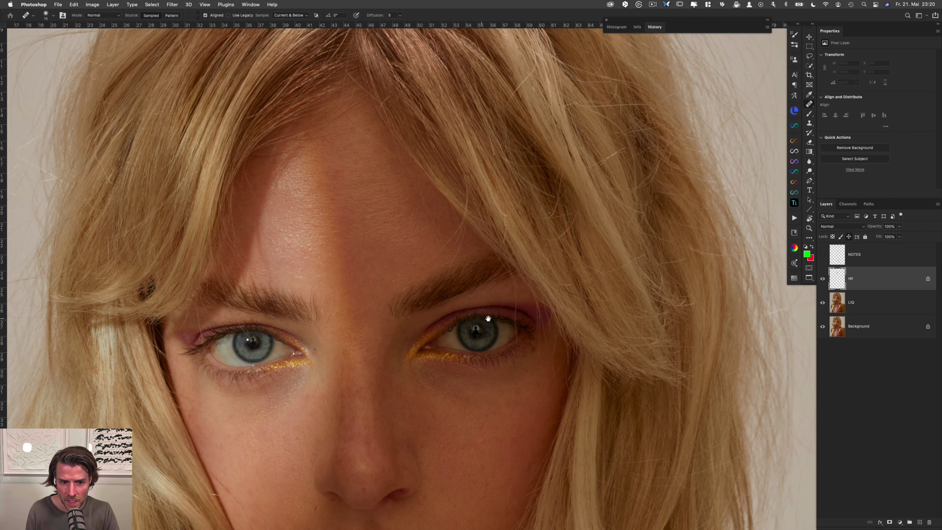
Step: Heal the small skin irregularities along the bridge of the nose between the eyes
scroll(457, 319, up, 1)
drag(370, 357, 411, 269)
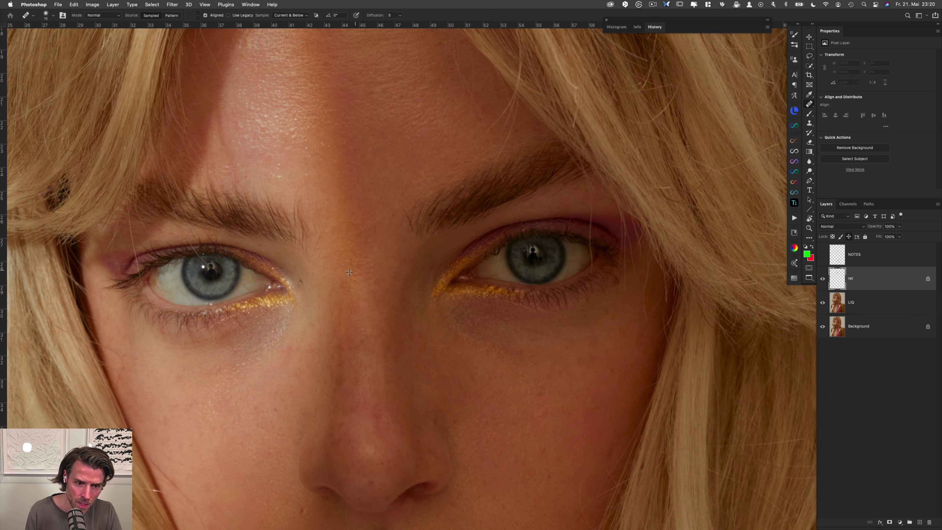
mouse_move(347, 298)
mouse_down()
mouse_move(351, 264)
mouse_move(366, 279)
mouse_up()
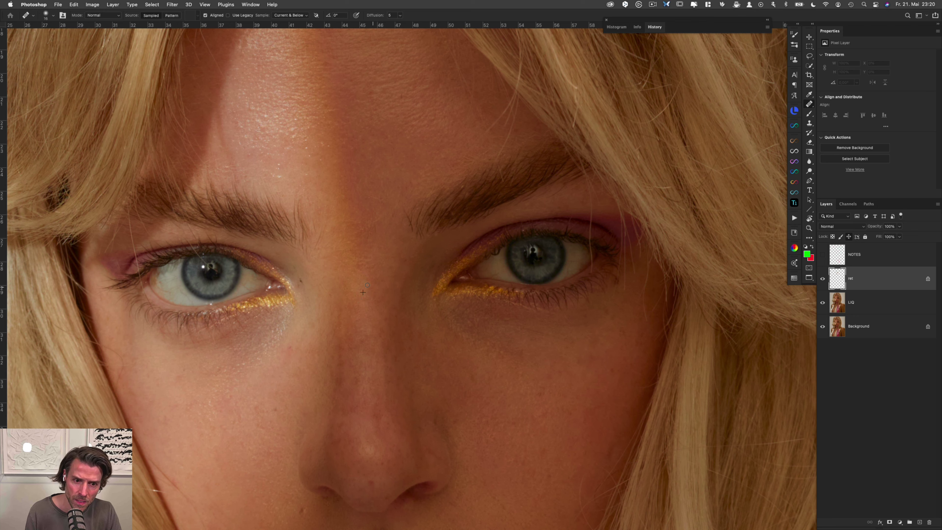
drag(378, 287, 377, 286)
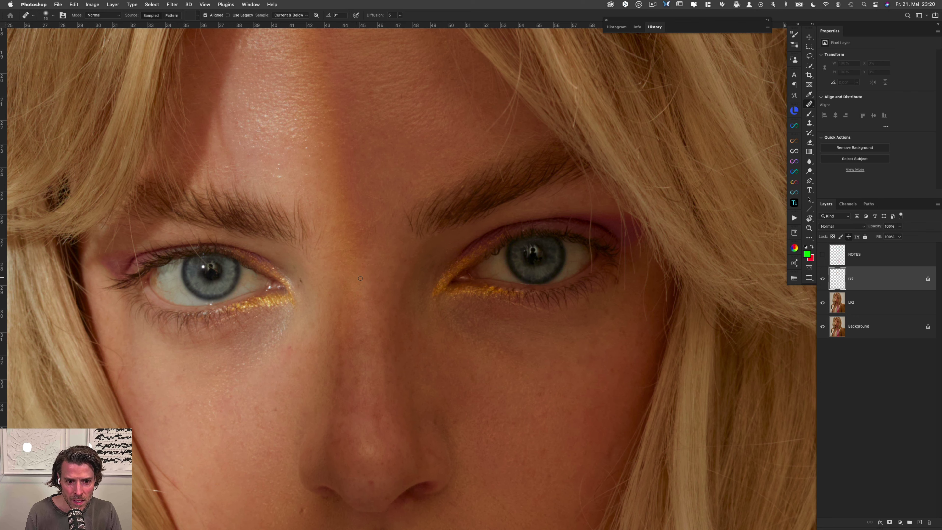
mouse_move(354, 257)
mouse_down()
mouse_move(382, 246)
mouse_move(377, 206)
mouse_move(360, 231)
mouse_up()
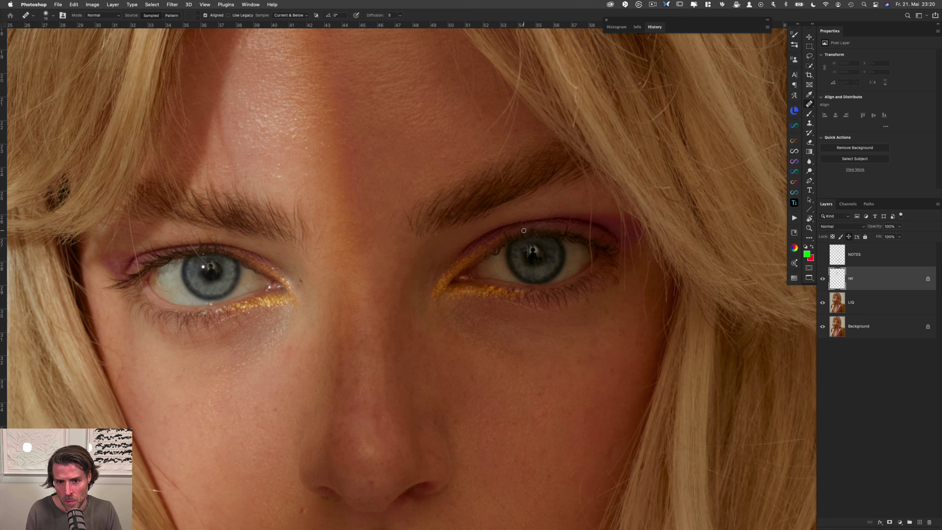
Step: Clean up the skin just below the gold makeup at the inner corner of the image-right eye
drag(466, 309, 464, 310)
alt+click(467, 310)
click(450, 319)
drag(458, 307, 451, 314)
click(463, 312)
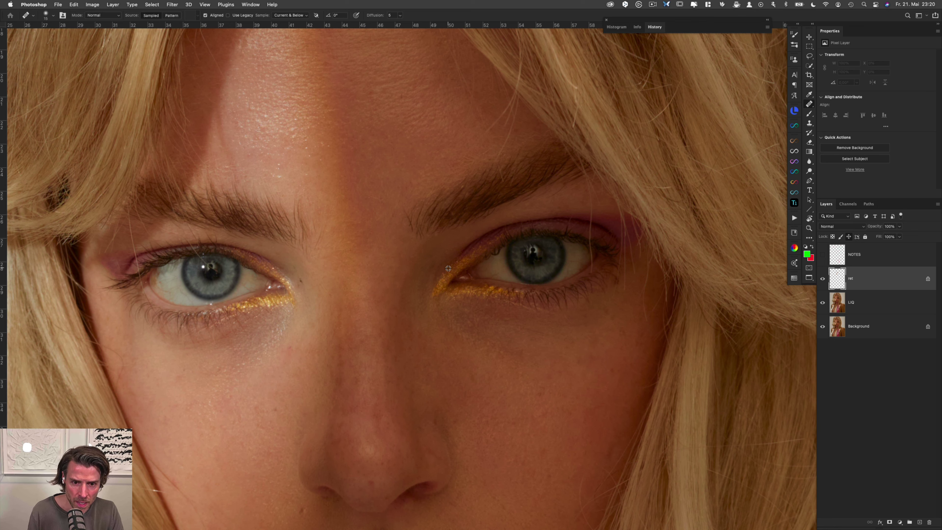
Step: Heal the loose hairs and marks under and above the inner part of the image-right brow
alt+click(441, 245)
drag(440, 237, 438, 234)
alt+click(475, 185)
mouse_move(464, 188)
mouse_down()
mouse_move(502, 181)
mouse_move(446, 274)
mouse_up()
alt+click(497, 196)
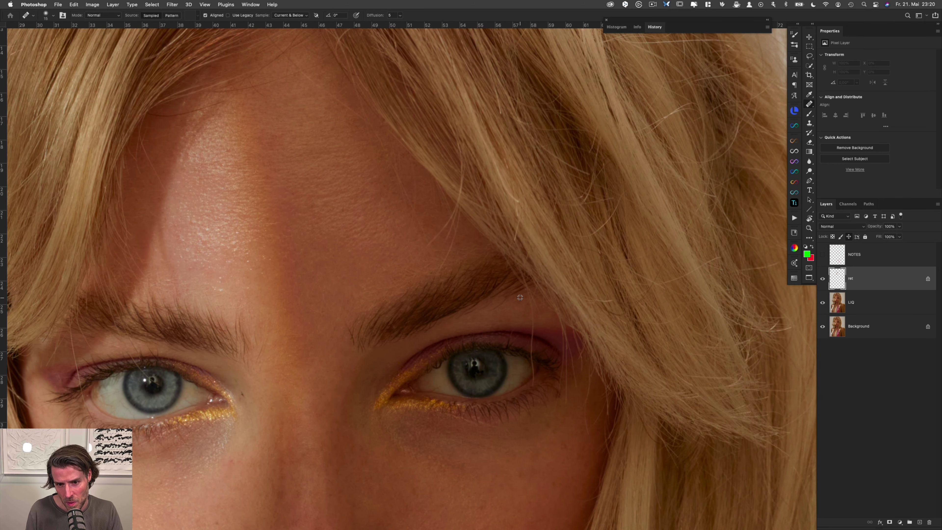
Step: Remove the stray hairs running from the tail of the image-right brow down to the upper eyelid and outer lashes
alt+click(520, 298)
drag(531, 305, 532, 345)
alt+click(539, 342)
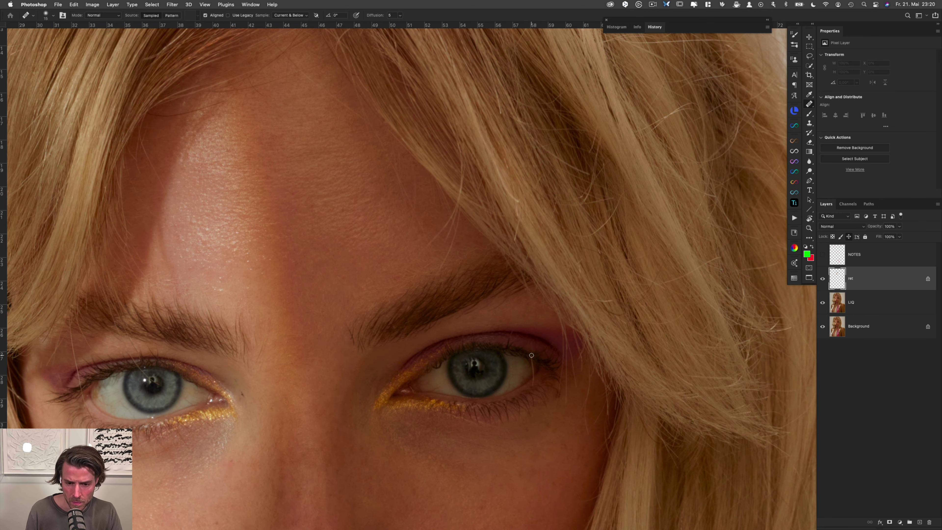
super+click(544, 368)
drag(545, 363, 543, 362)
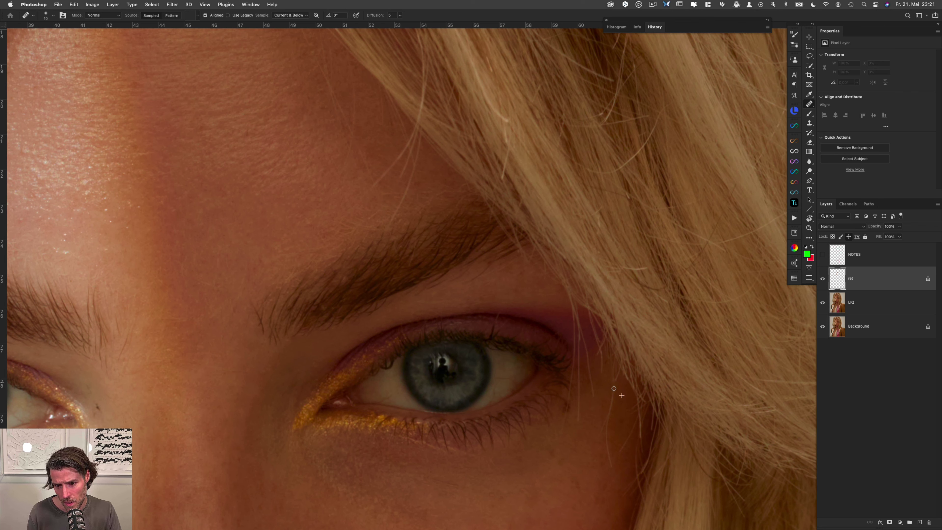
Step: Heal the fine hairs on the skin between the outer corner of the image-right eye and the hairline
drag(615, 387, 610, 466)
alt+click(627, 416)
drag(636, 422, 627, 438)
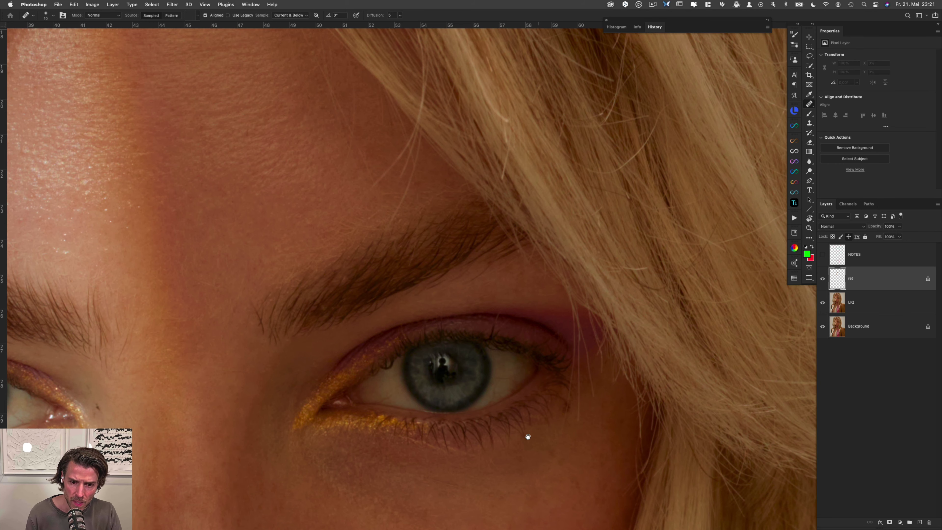
Step: Smooth the marks and fine lines in the skin beneath the lower lashes of the image-right eye
scroll(523, 415, down, 5)
alt+click(465, 333)
mouse_move(457, 318)
mouse_down()
mouse_move(495, 344)
mouse_move(463, 336)
mouse_up()
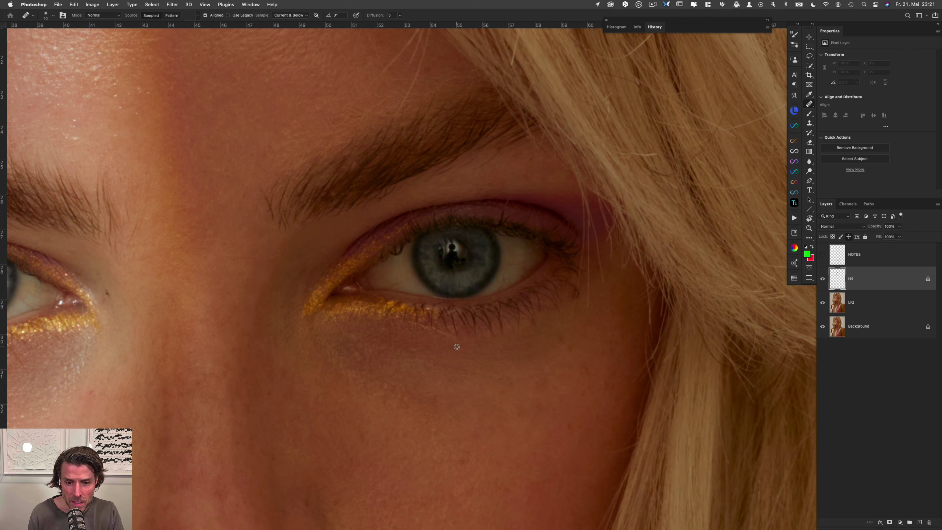
drag(441, 332, 414, 324)
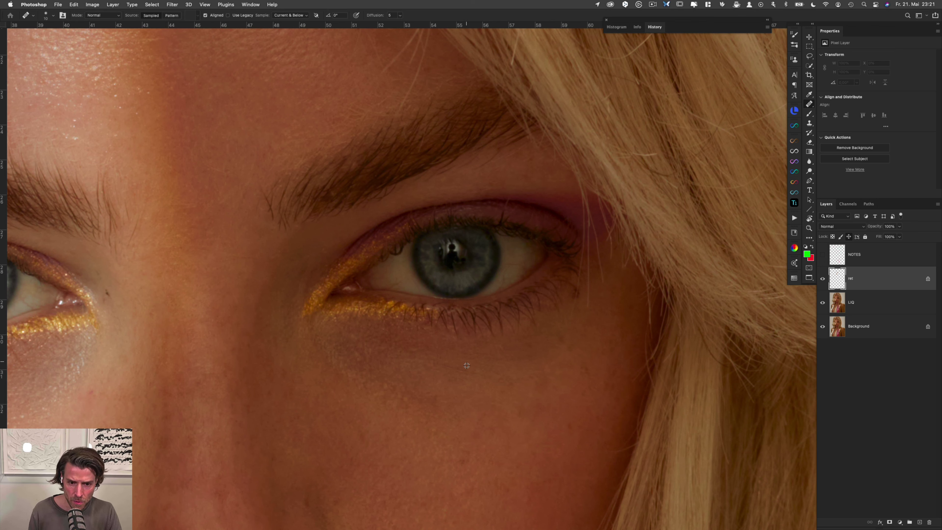
drag(440, 361, 474, 374)
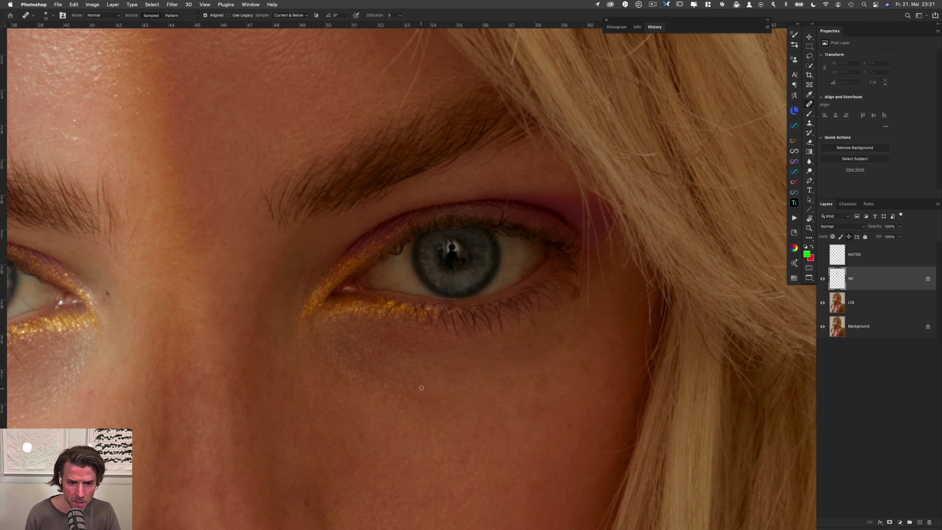
Step: Heal the skin along the lower edge of the gold makeup near the image-right eye's inner corner
scroll(369, 373, up, 3)
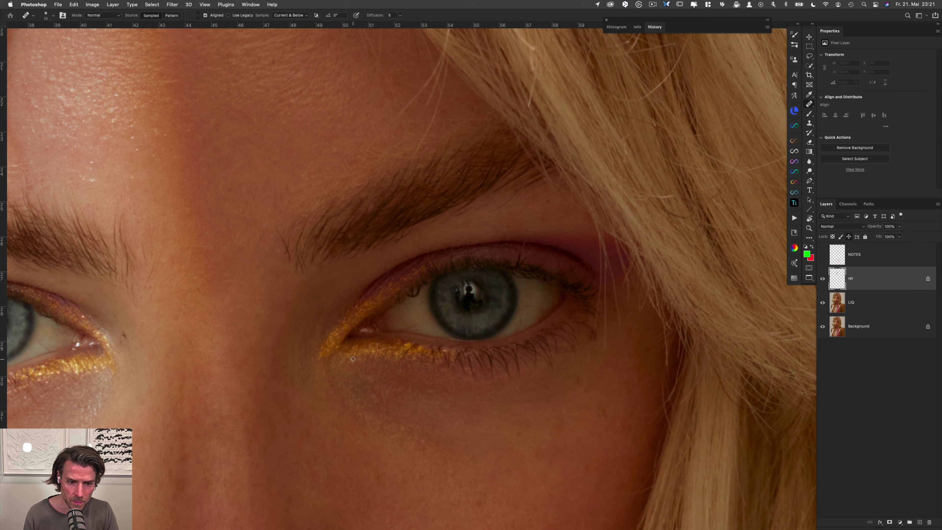
alt+click(364, 367)
drag(347, 359, 340, 367)
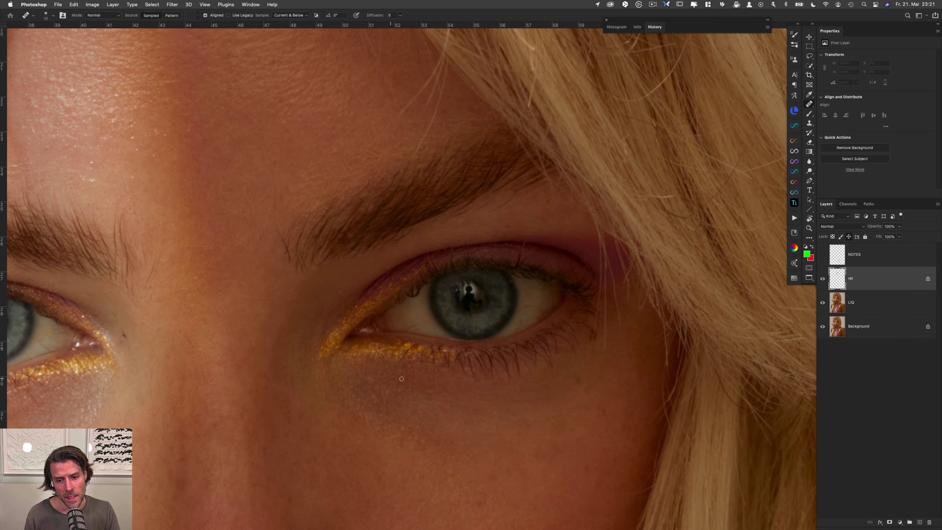
scroll(482, 330, right, 5)
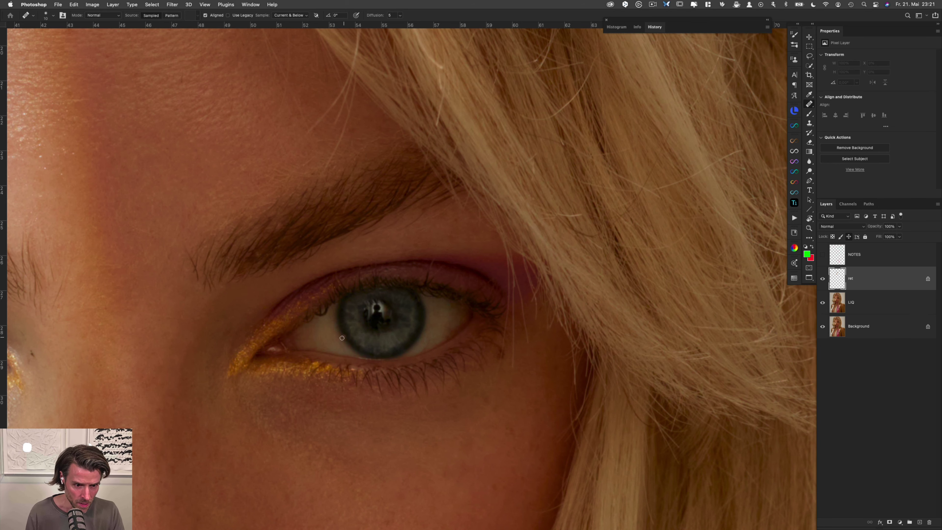
Step: Remove the dark speck beside the image-left eye's inner corner and the stray hairs at the opposite brow's inner end
scroll(340, 330, left, 10)
scroll(341, 330, down, 4)
alt+click(249, 292)
click(239, 279)
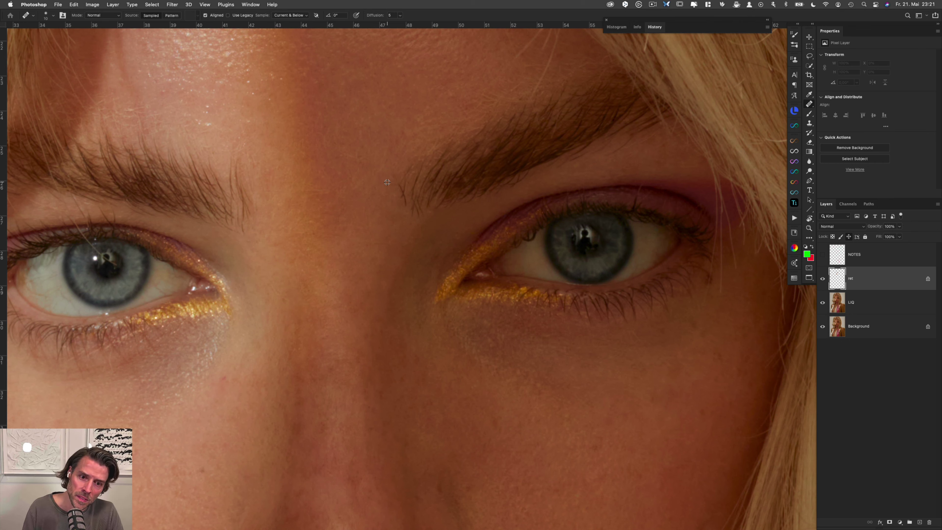
alt+click(379, 181)
drag(399, 185, 405, 206)
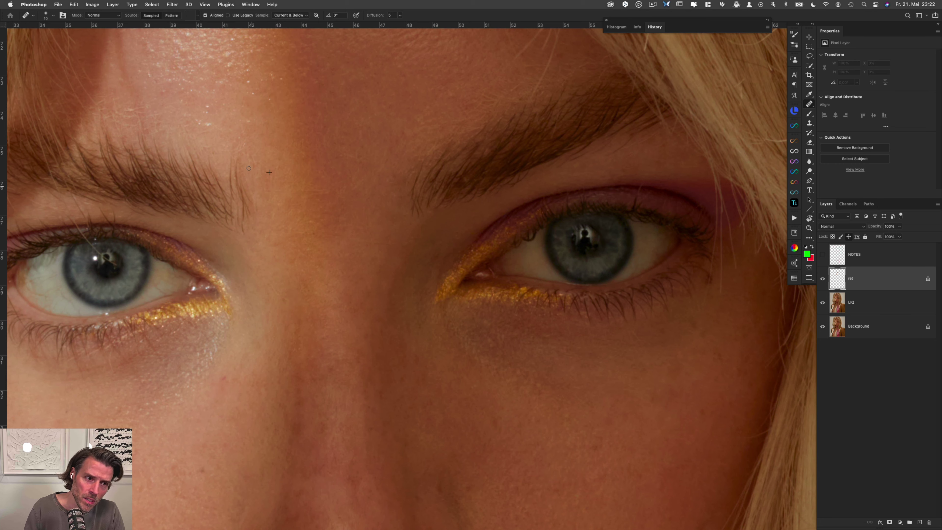
Step: Heal the fine veins and discoloration in the white of the image-left eye near its outer corner
scroll(252, 158, left, 5)
scroll(252, 158, up, 3)
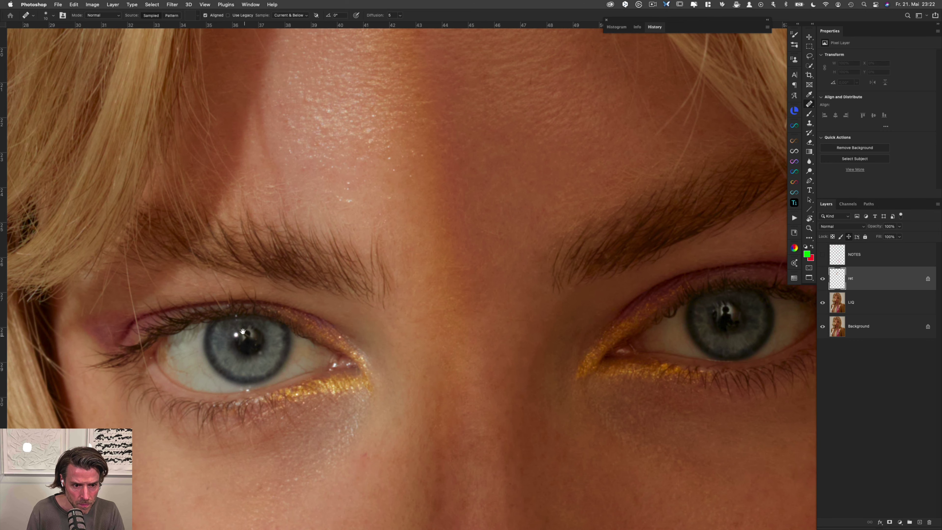
scroll(257, 343, up, 1)
drag(256, 338, 252, 343)
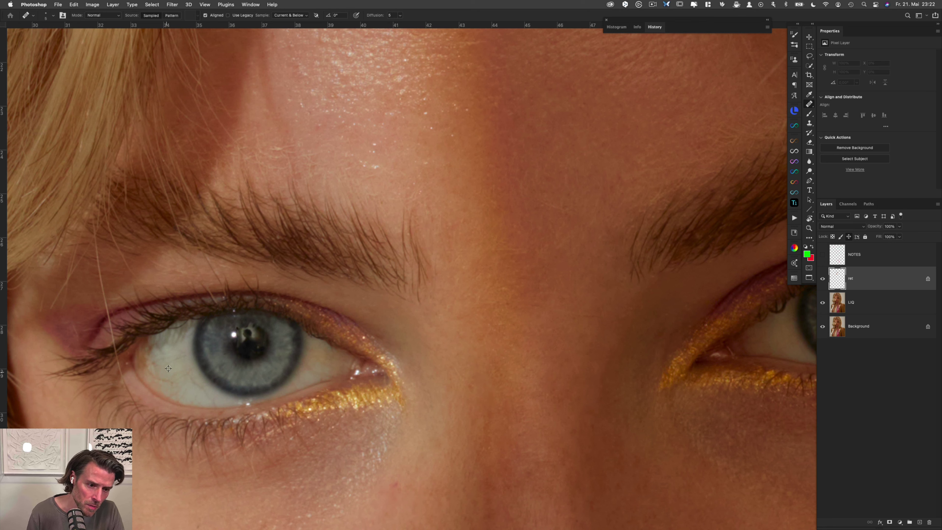
alt+click(204, 389)
drag(177, 388, 150, 361)
alt+click(159, 371)
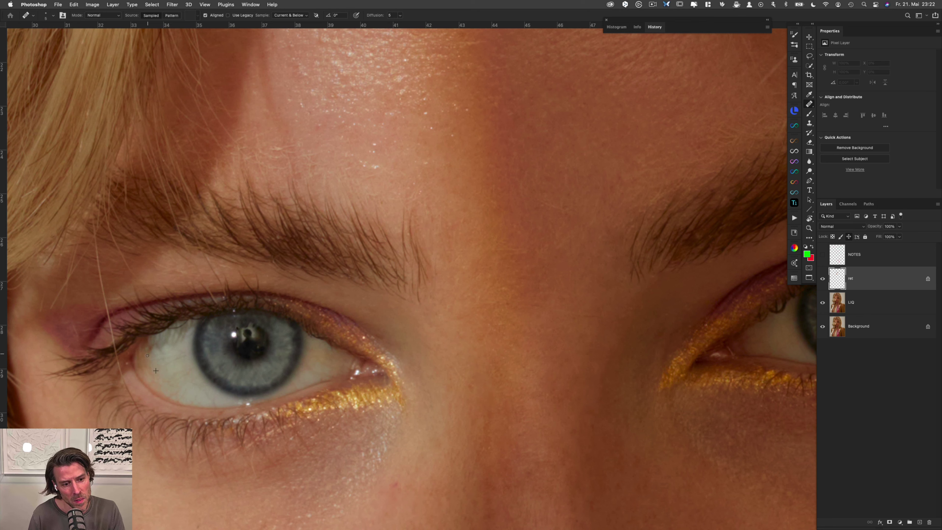
drag(149, 353, 145, 347)
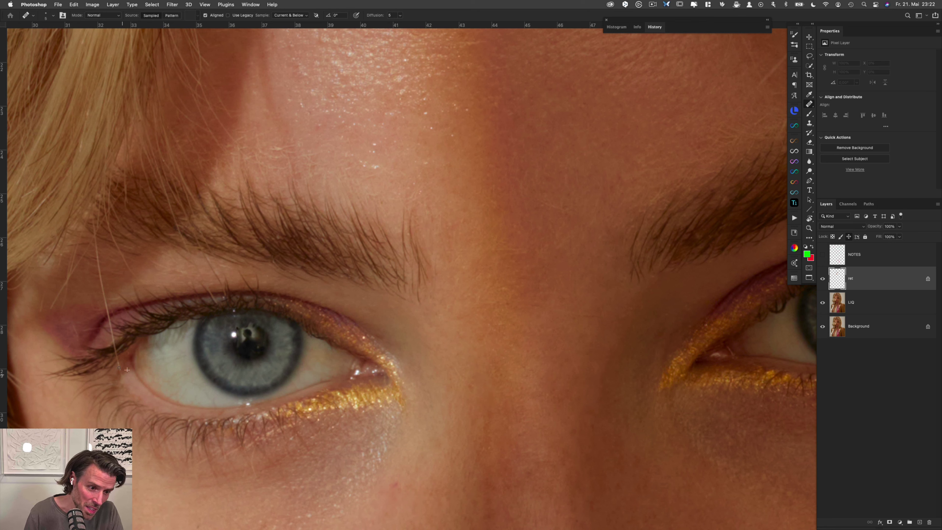
Step: Remove the long stray hair running from the image-left eye's outer corner across the purple eyeshadow up to the brow
drag(119, 366, 119, 357)
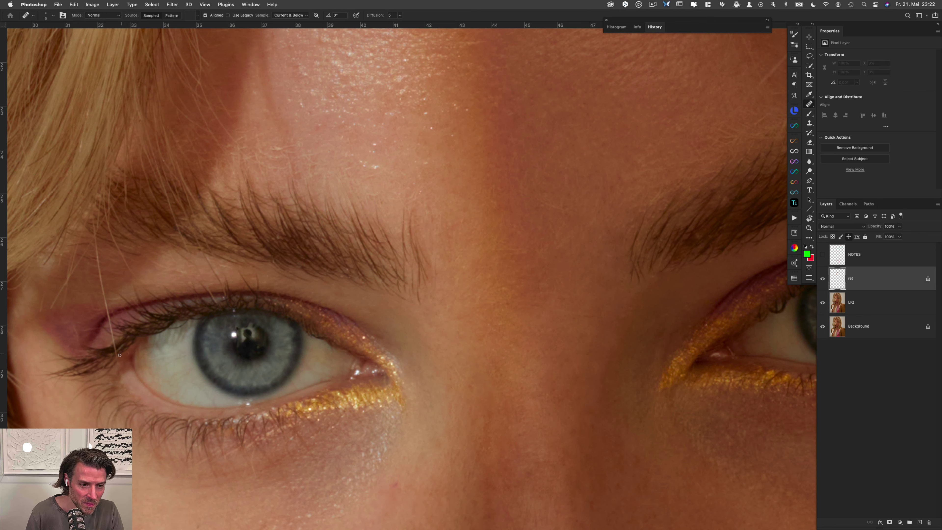
alt+click(121, 352)
mouse_move(116, 356)
mouse_down()
mouse_move(111, 324)
mouse_move(77, 323)
mouse_up()
alt+click(111, 346)
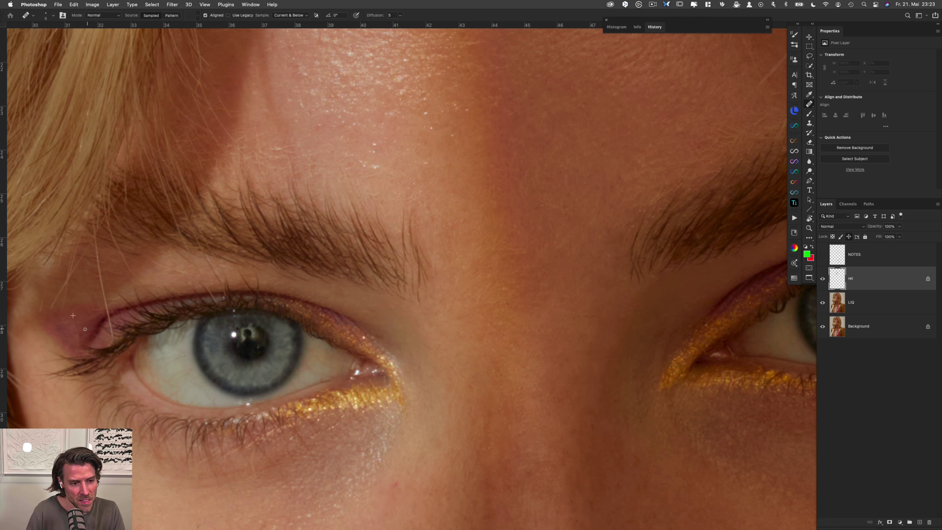
alt+click(101, 320)
mouse_move(108, 314)
mouse_down()
mouse_move(106, 266)
mouse_move(93, 238)
mouse_up()
alt+click(100, 316)
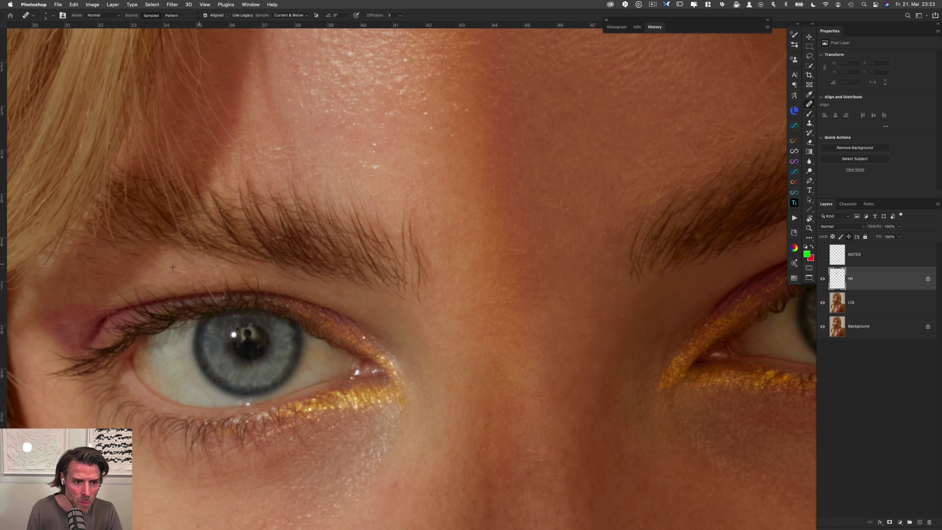
Step: Heal the small marks and loose hairs on the skin between the image-left brow and its upper eyelid
alt+click(340, 300)
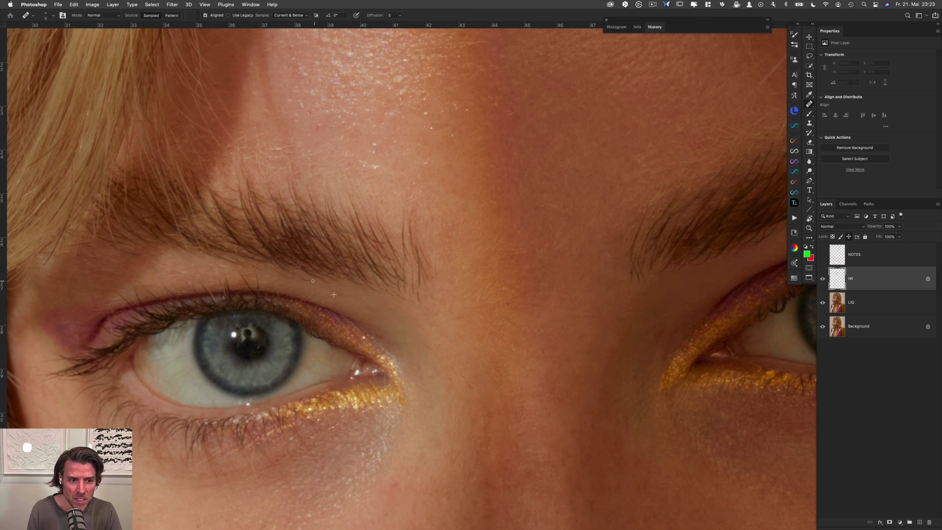
alt+click(159, 273)
drag(112, 253, 119, 260)
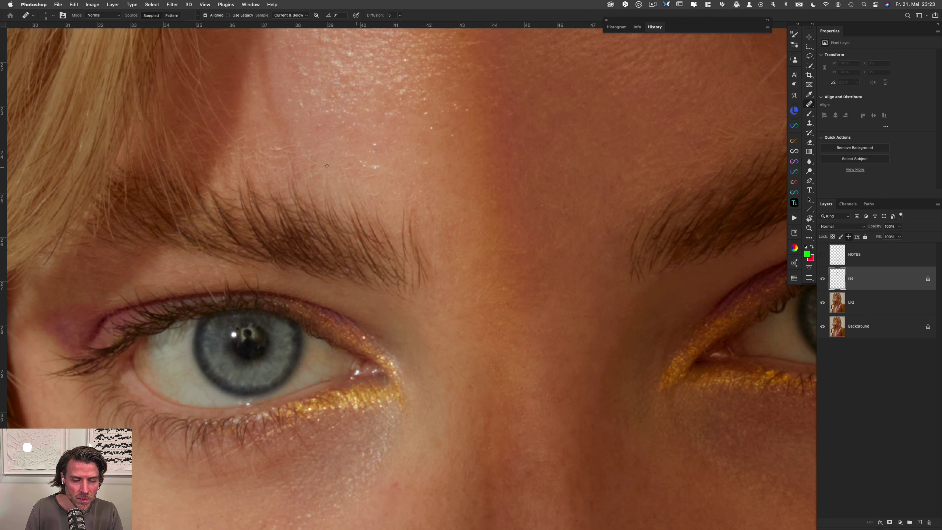
Step: Remove the thin vertical hairs crossing the purple eyeshadow and skin at the outer corner of the image-right eye
scroll(312, 166, up, 5)
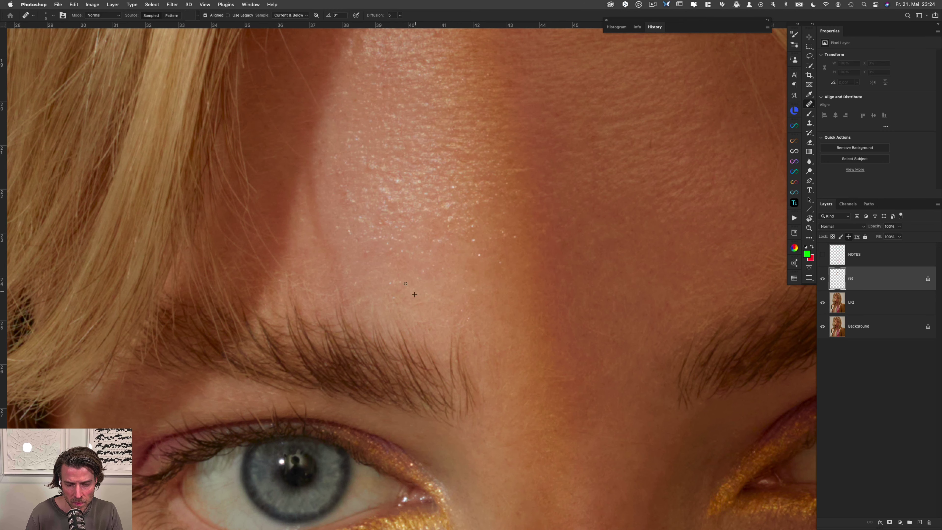
drag(499, 357, 441, 188)
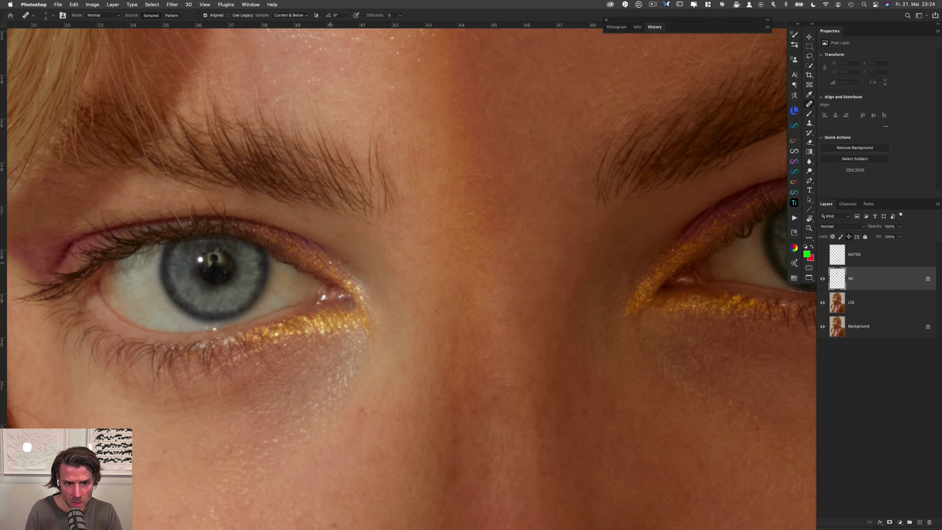
scroll(463, 320, right, 5)
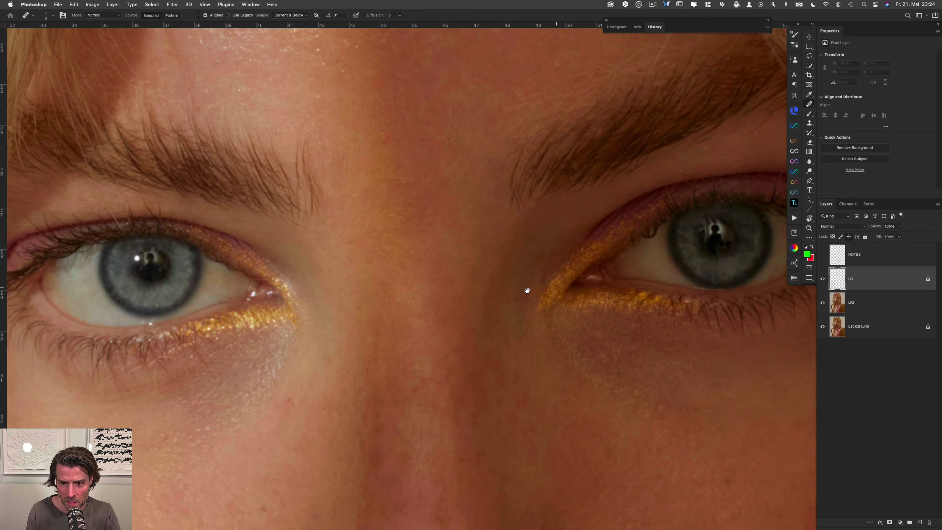
drag(495, 294, 459, 294)
drag(672, 246, 483, 276)
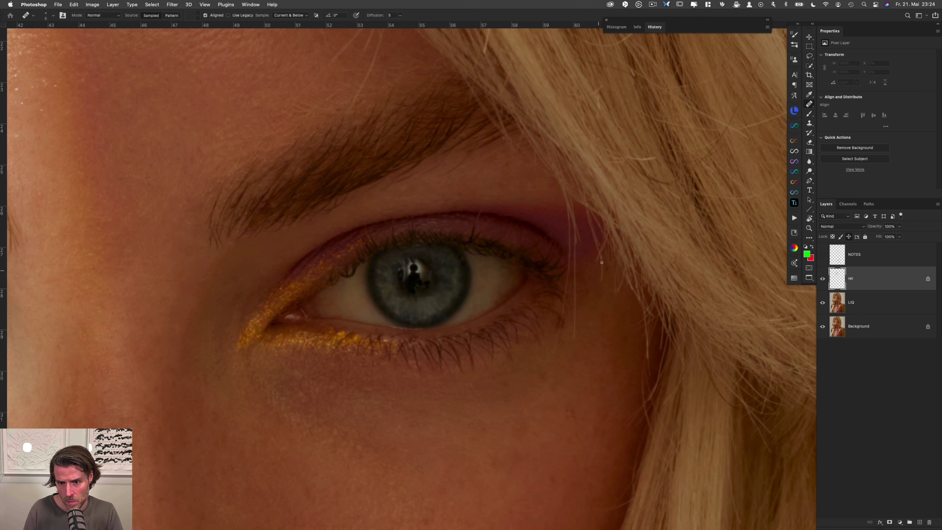
mouse_move(602, 262)
mouse_down()
mouse_move(604, 238)
mouse_move(595, 253)
mouse_move(593, 234)
mouse_up()
alt+click(586, 240)
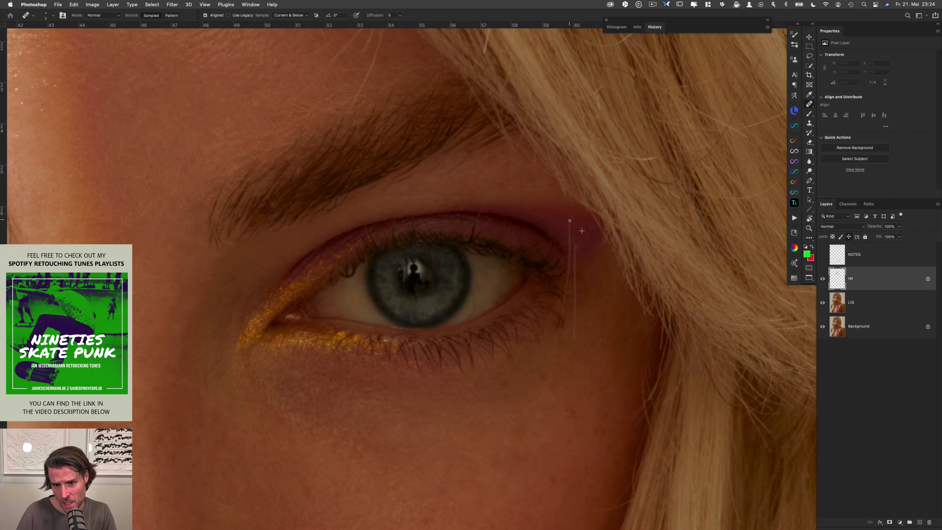
mouse_move(568, 243)
mouse_down()
mouse_move(574, 337)
mouse_move(562, 320)
mouse_up()
alt+click(565, 348)
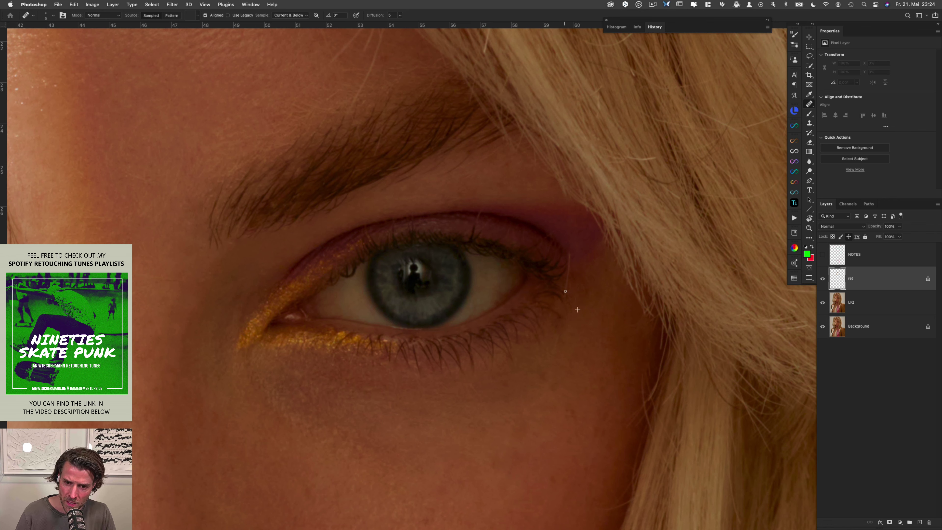
drag(569, 264, 570, 256)
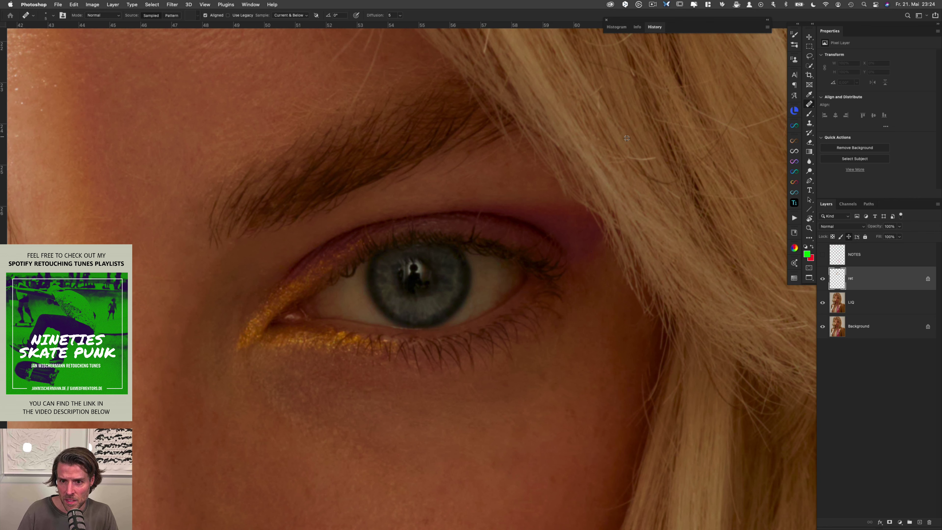
Step: Heal the distracting flyaway hairs within the blonde strands beside the image-right eye
drag(628, 149, 652, 159)
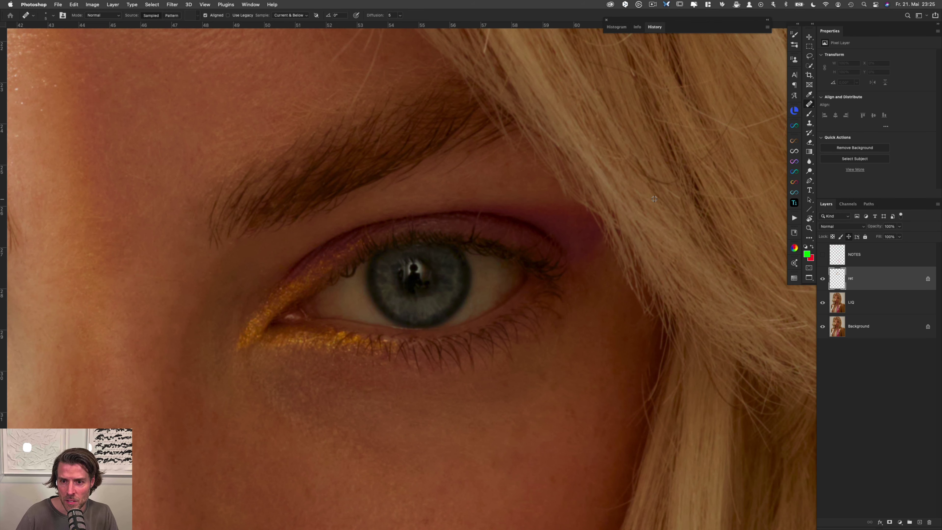
alt+click(645, 171)
mouse_move(646, 176)
mouse_down()
mouse_move(638, 160)
mouse_move(663, 181)
mouse_up()
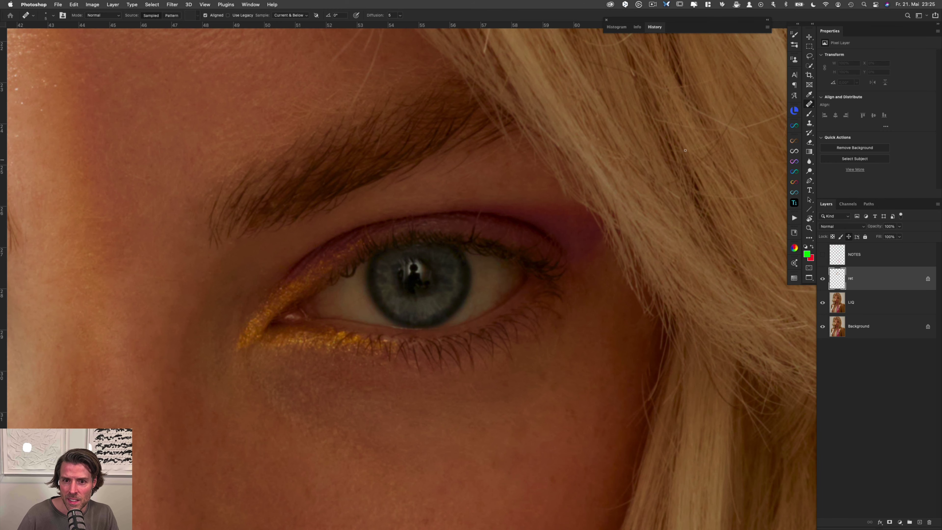
Step: Heal the skin directly beneath the outer end of the image-right brow
drag(681, 143, 564, 219)
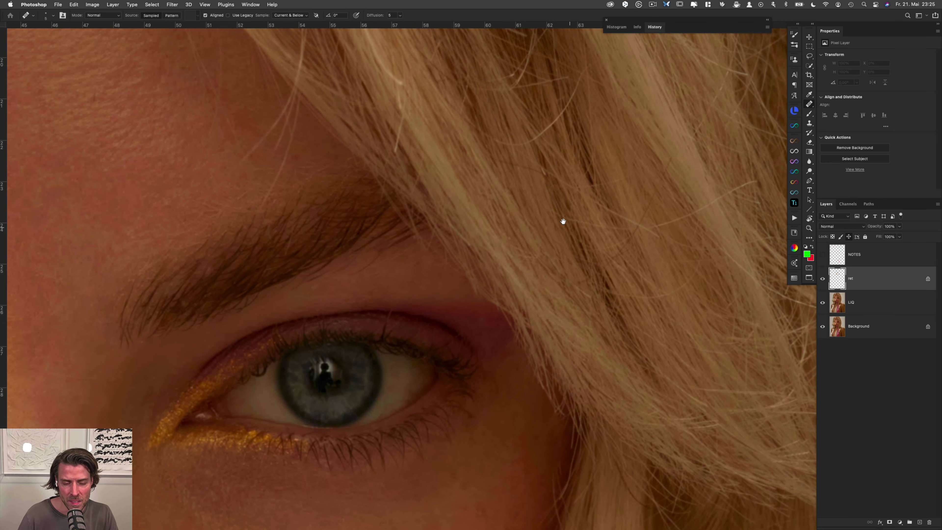
alt+click(391, 265)
mouse_move(376, 257)
mouse_down()
mouse_move(347, 277)
mouse_move(365, 266)
mouse_move(357, 273)
mouse_move(356, 258)
mouse_move(345, 276)
mouse_up()
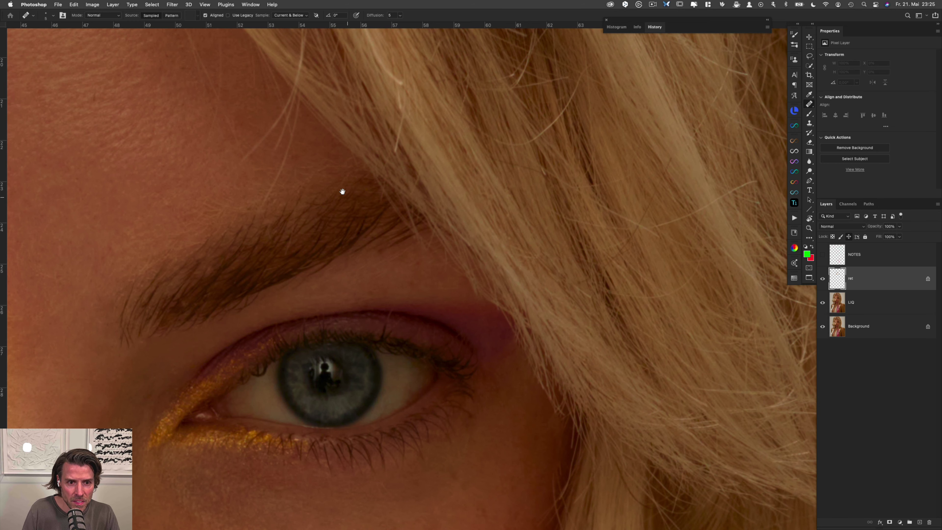
Step: Heal small blemishes on the image-right side of the forehead, from above the brow up toward the hairline
drag(340, 186, 385, 294)
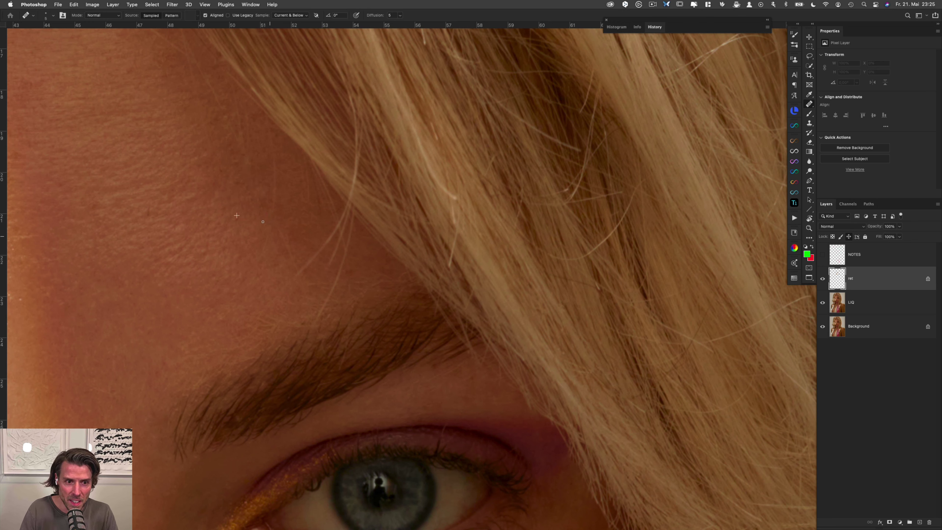
alt+click(276, 191)
drag(264, 205, 262, 199)
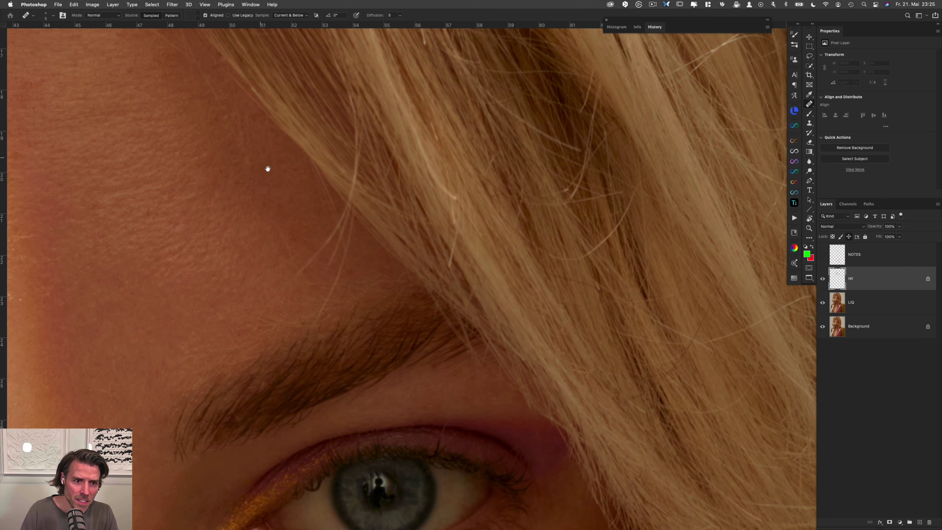
drag(279, 190, 349, 320)
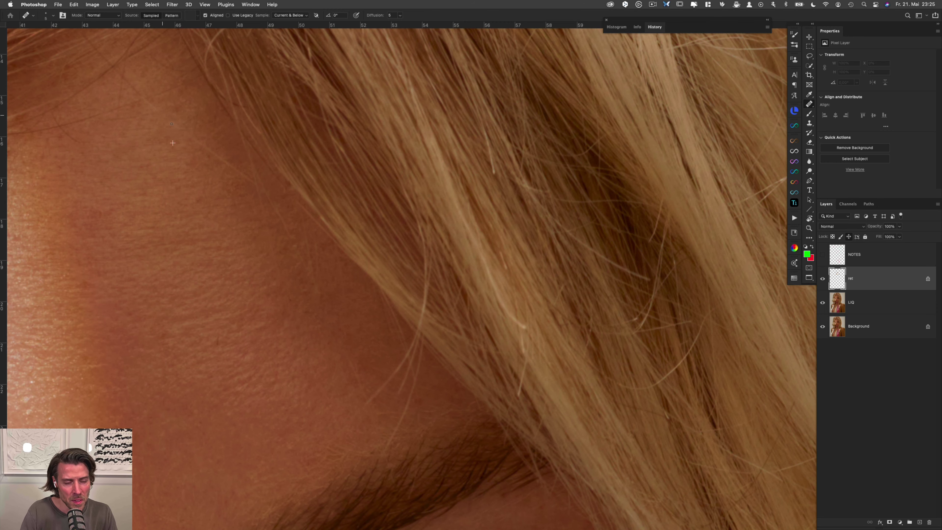
drag(165, 127, 171, 133)
drag(180, 142, 266, 279)
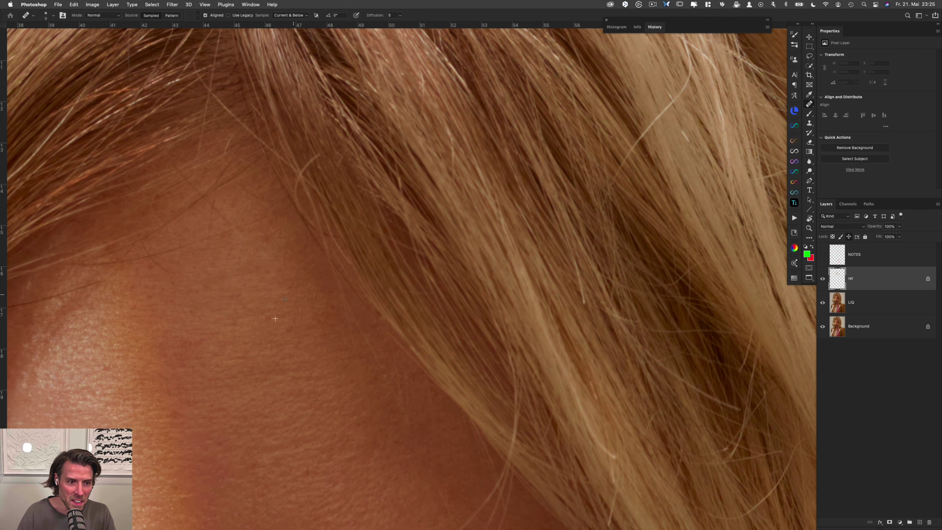
drag(186, 273, 211, 294)
Step: Remove the curved stray hairs on the shaded skin at the upper image-left hairline of the forehead
mouse_move(136, 375)
mouse_down()
mouse_move(301, 324)
mouse_move(252, 301)
mouse_move(336, 292)
mouse_up()
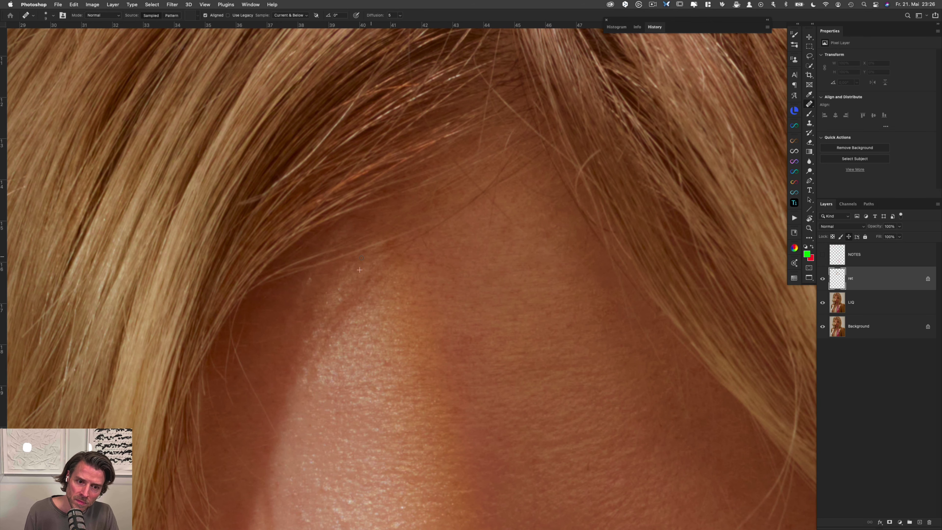
drag(478, 223, 423, 267)
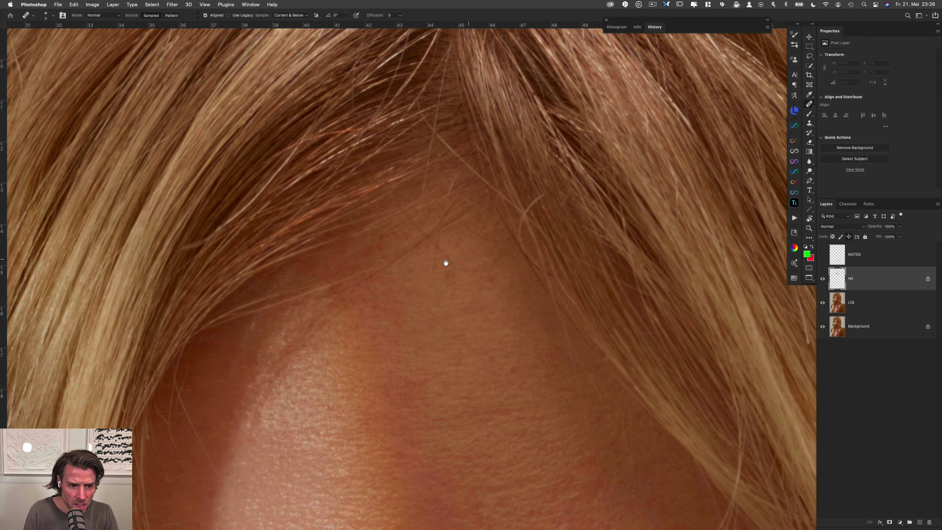
drag(255, 433, 371, 249)
alt+click(303, 207)
drag(295, 215, 306, 242)
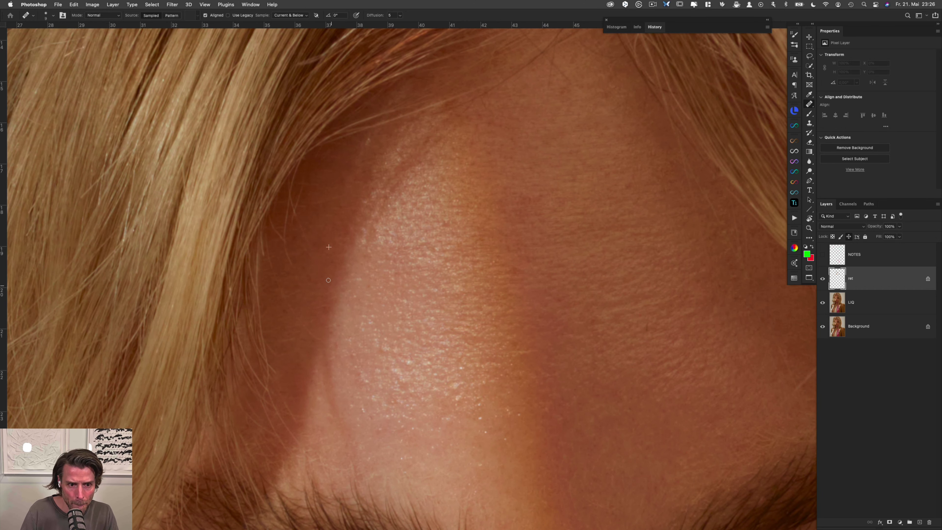
drag(270, 222, 284, 236)
mouse_move(292, 202)
mouse_down()
mouse_move(293, 225)
mouse_move(300, 193)
mouse_move(291, 187)
mouse_move(290, 197)
mouse_up()
alt+click(305, 182)
alt+click(308, 180)
drag(301, 161, 302, 161)
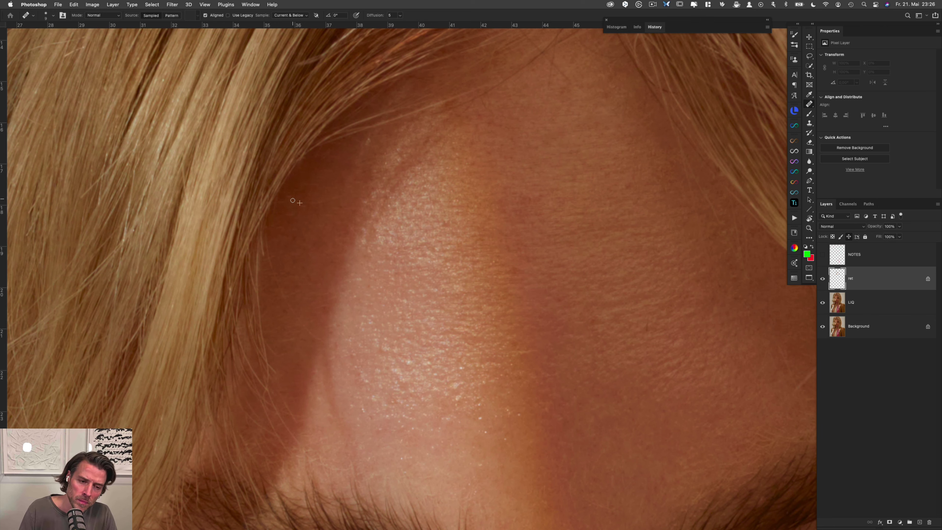
Step: Heal the loose hairs further down the image-left hairline, along the middle of the shaded forehead skin
drag(293, 204, 288, 205)
alt+click(285, 232)
drag(268, 236, 269, 264)
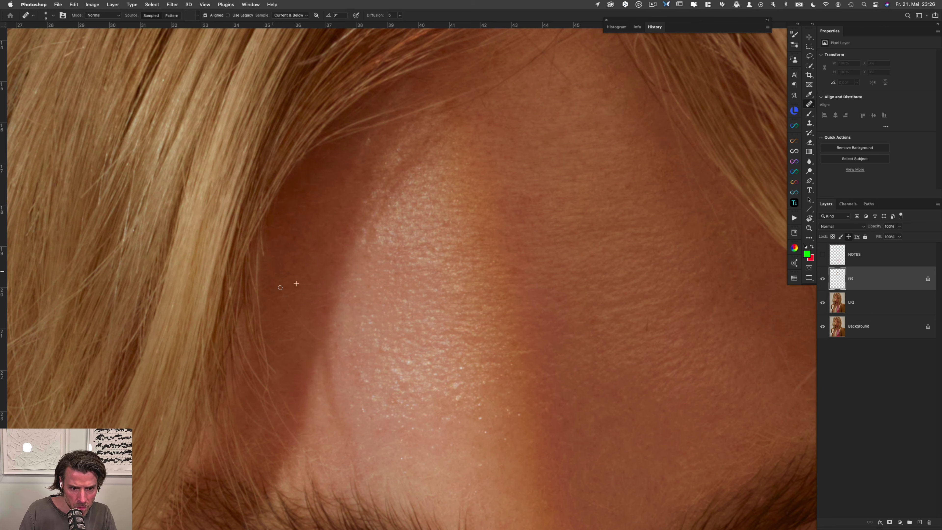
drag(266, 341, 274, 352)
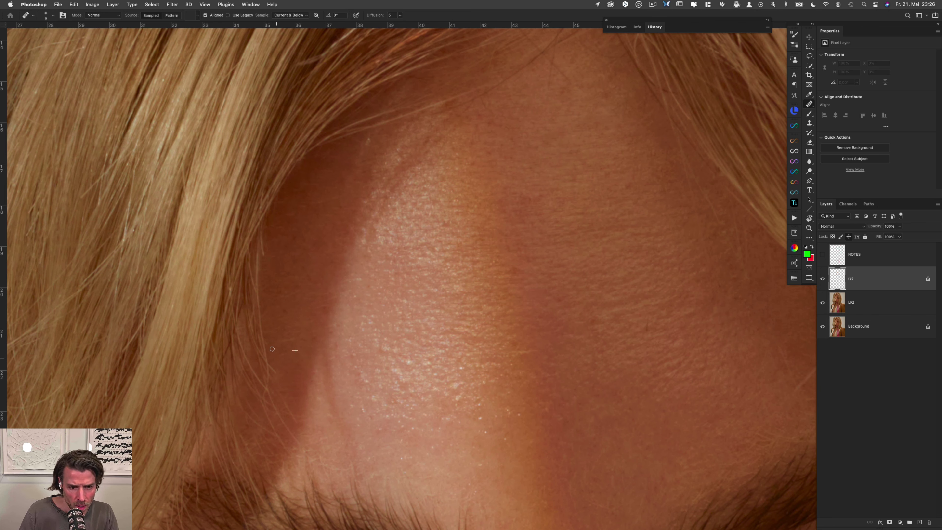
Step: Remove the stray hairs crossing the shaded forehead skin just above the image-left brow
scroll(313, 358, down, 5)
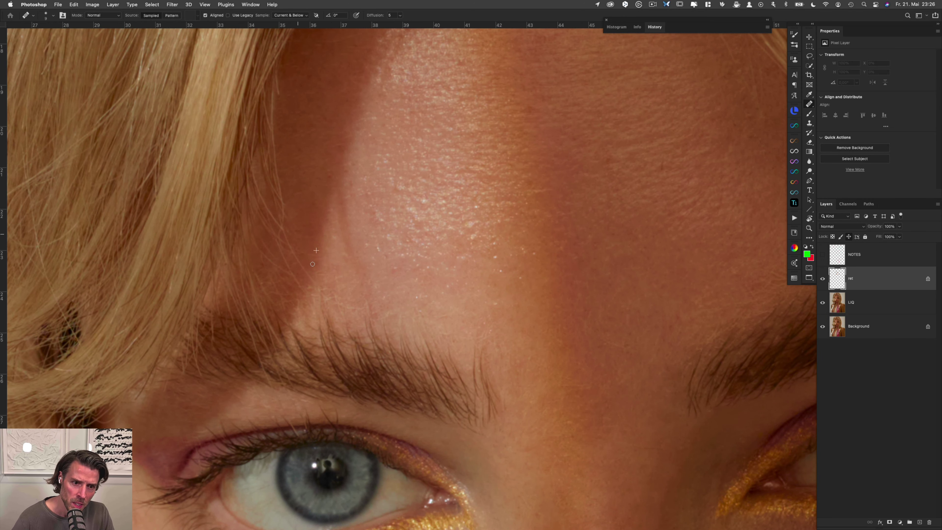
drag(288, 235, 309, 275)
alt+click(326, 275)
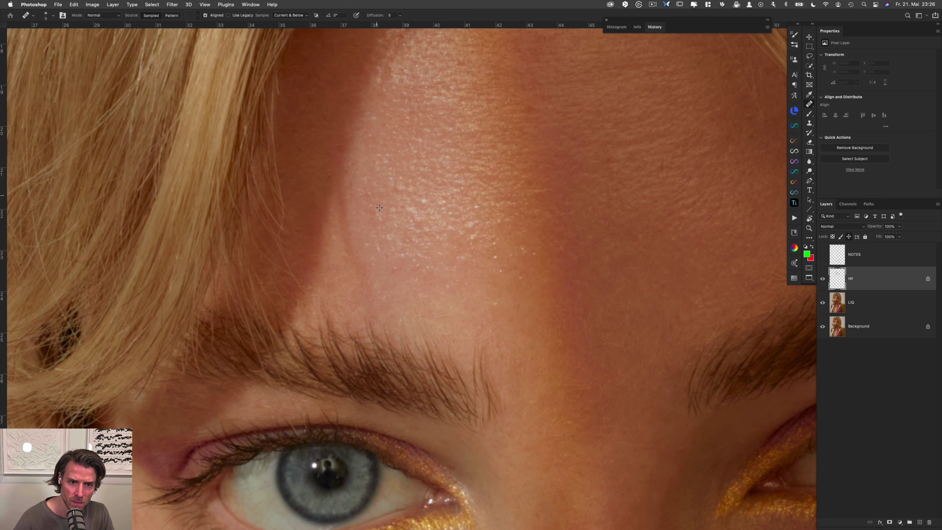
Step: Clean up the remaining fine hairs sticking out from the image-left hairline onto the shaded forehead skin
drag(316, 173, 323, 269)
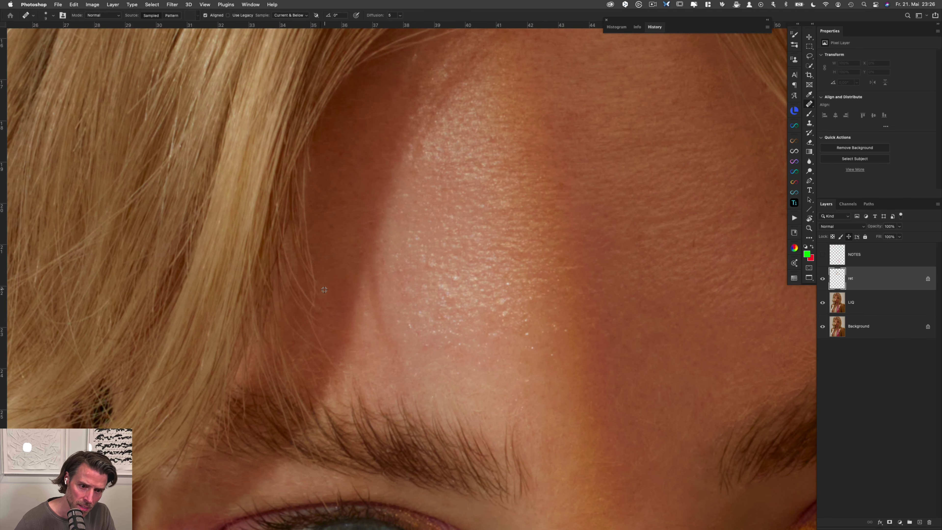
alt+click(323, 309)
mouse_move(315, 304)
mouse_down()
mouse_move(319, 316)
mouse_move(324, 308)
mouse_up()
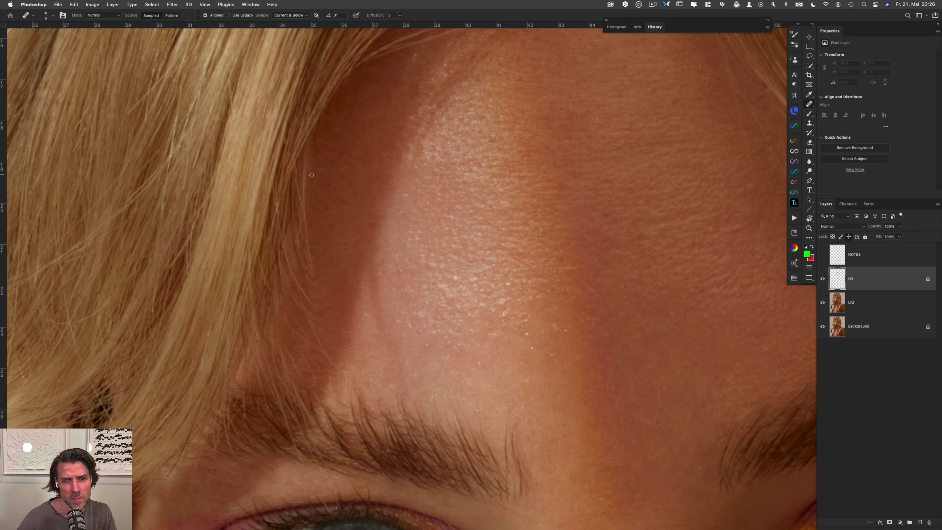
drag(359, 155, 328, 213)
drag(340, 176, 316, 179)
drag(430, 134, 311, 271)
drag(512, 244, 472, 248)
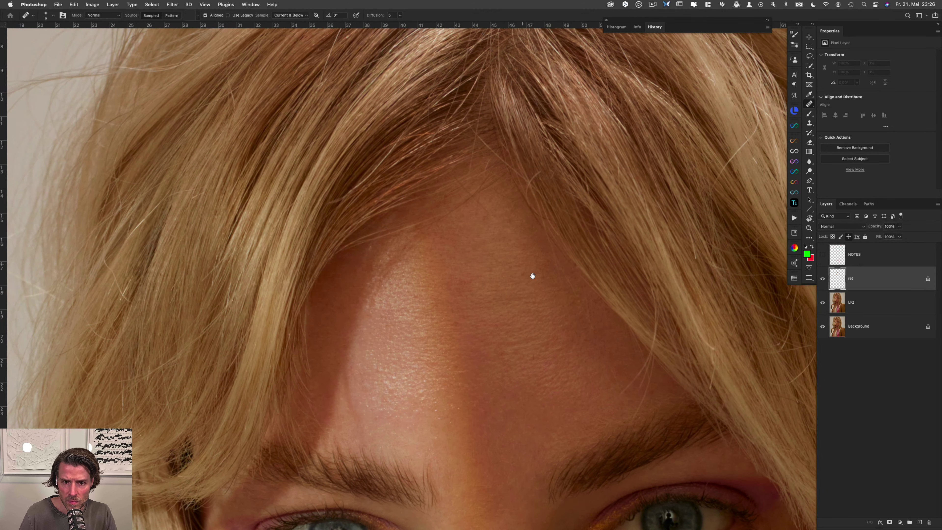
Step: Heal the uneven skin along the lower edge of the shadow beneath the image-right eye
drag(544, 208, 452, 261)
drag(539, 371, 388, 167)
scroll(427, 237, down, 8)
scroll(428, 236, left, 2)
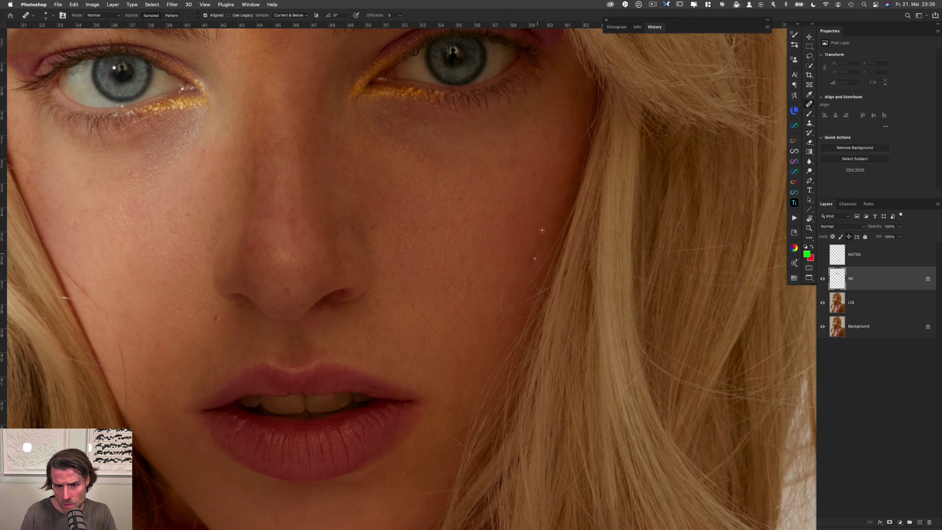
scroll(519, 186, up, 5)
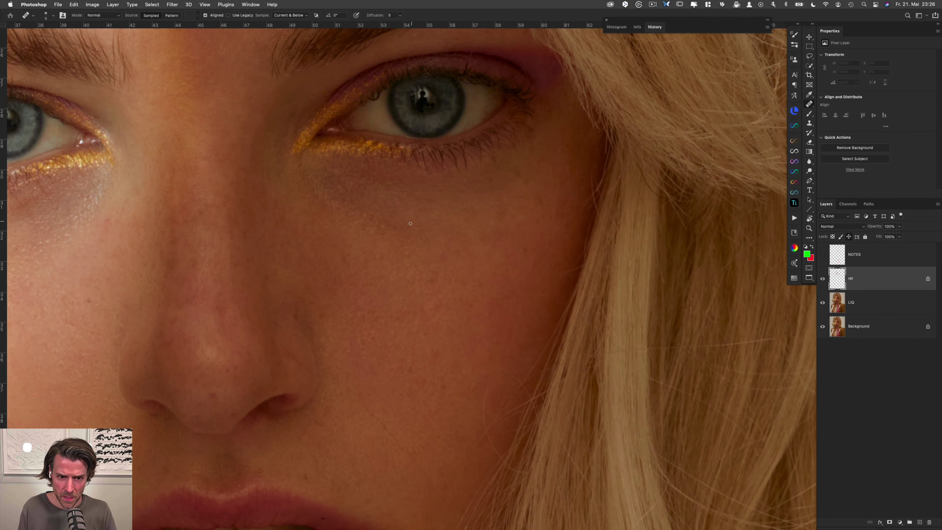
drag(417, 225, 388, 213)
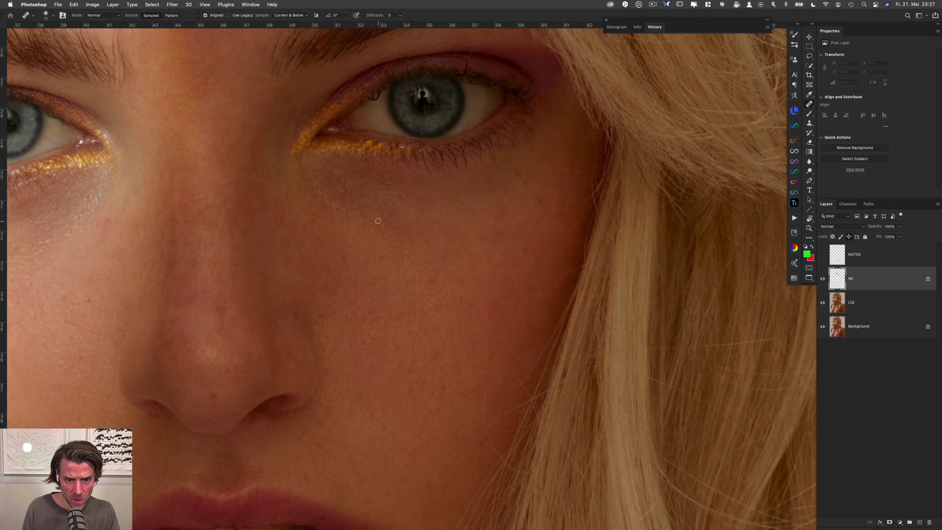
alt+click(371, 265)
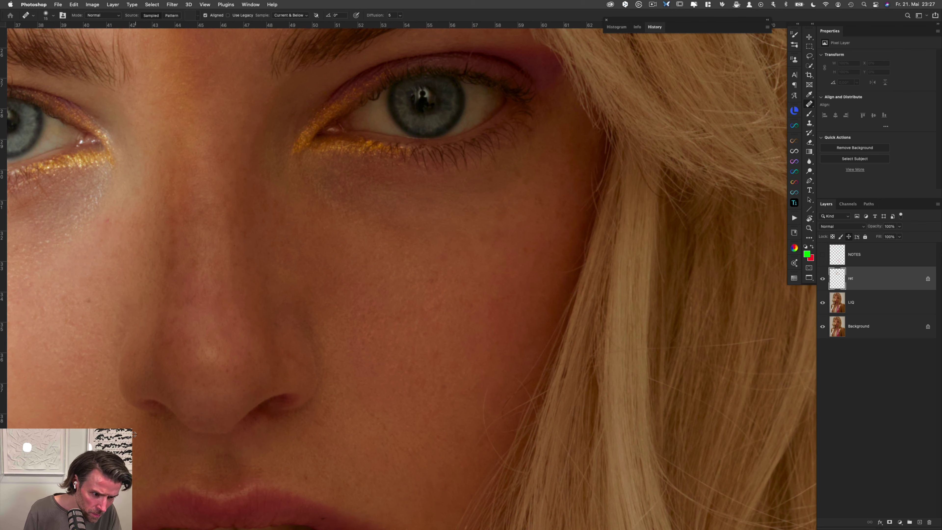
Step: Heal the small spots on the skin directly below the image-left nostril, using clean skin sampled just beneath them
drag(162, 441, 309, 251)
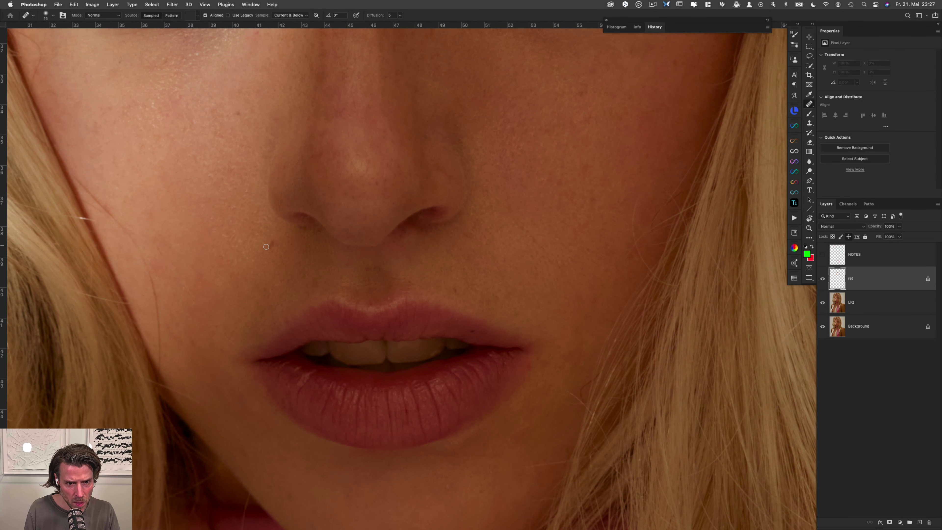
alt+click(304, 240)
click(302, 228)
alt+click(313, 246)
click(312, 235)
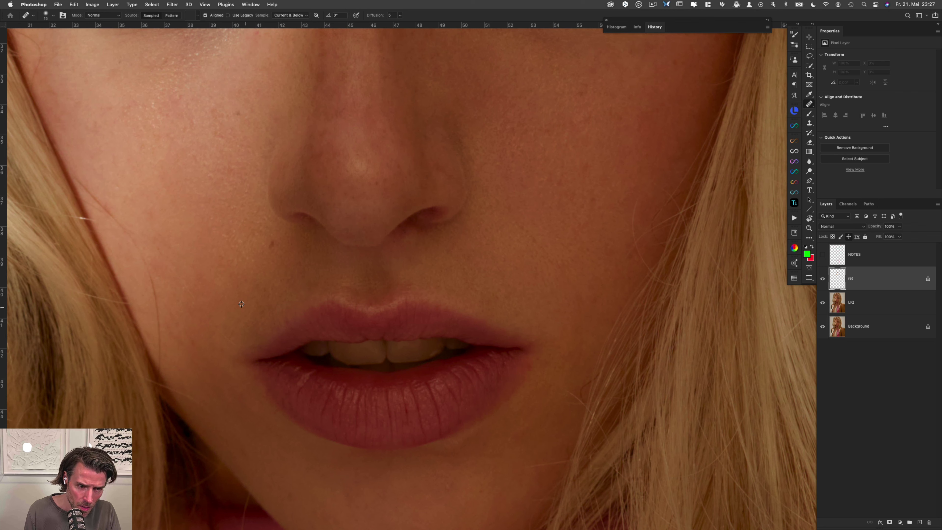
Step: Heal the blemishes around the image-left mouth corner and remove the bright stray hair at the edge of that cheek
click(268, 291)
alt+click(225, 320)
click(233, 344)
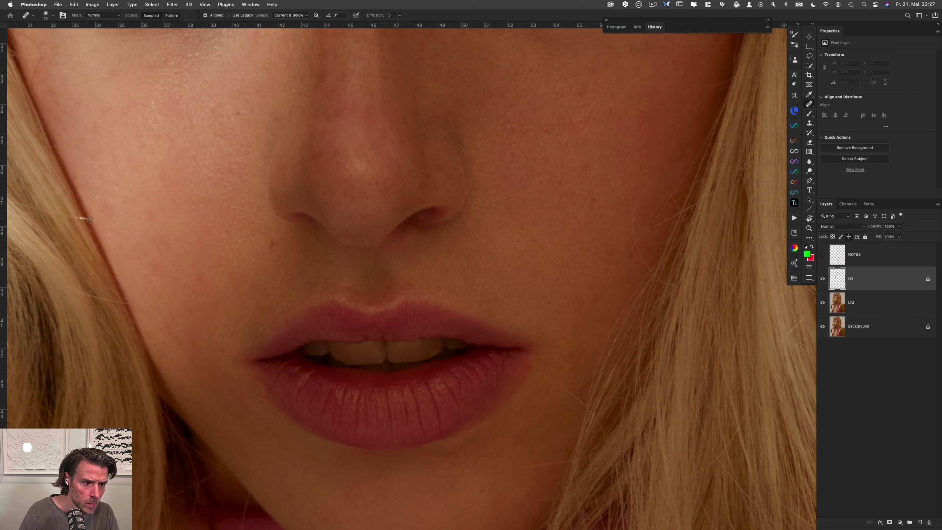
alt+click(254, 231)
click(275, 243)
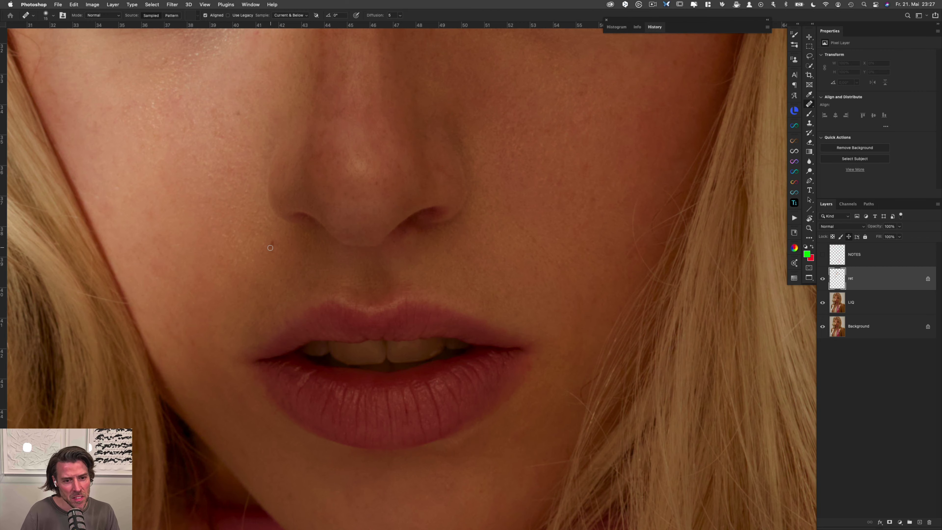
Step: Heal the blemishes on the image-left cheek and remove the small dark mole beside the nostril
scroll(277, 249, up, 3)
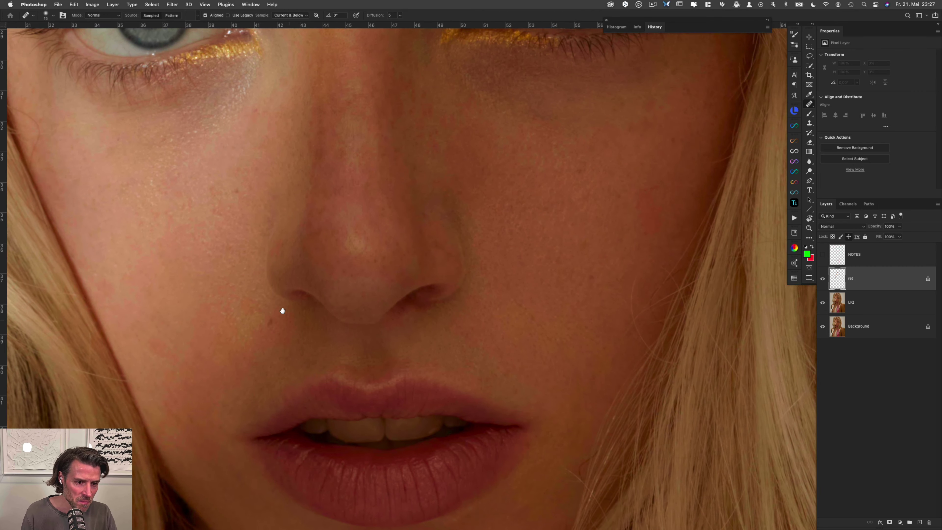
alt+click(234, 200)
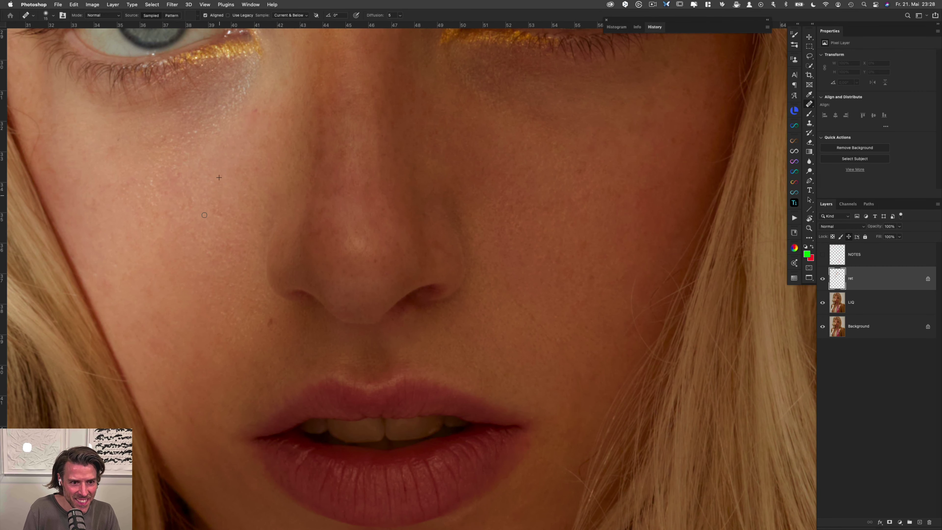
click(219, 215)
alt+click(237, 141)
alt+click(257, 302)
click(270, 320)
drag(356, 301, 331, 383)
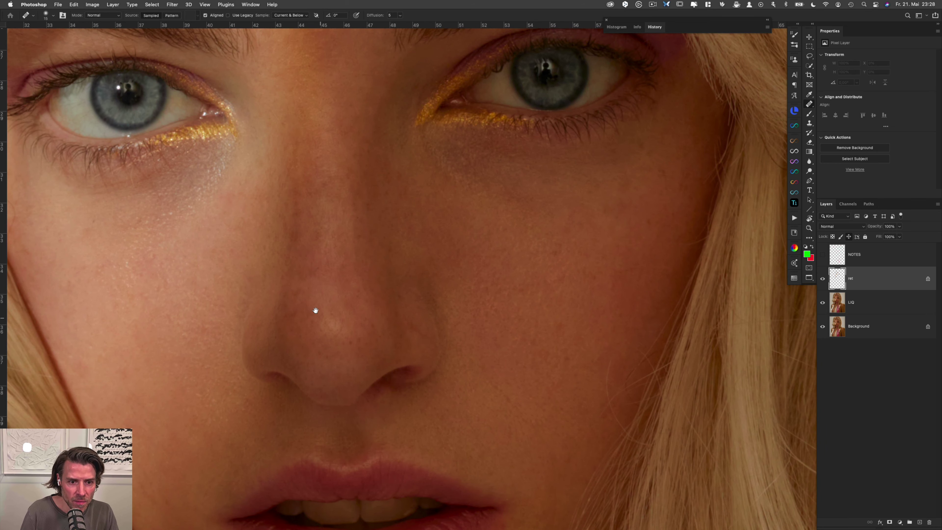
Step: Heal the small spots on the nose bridge and on the cheek below the image-left eye
click(322, 231)
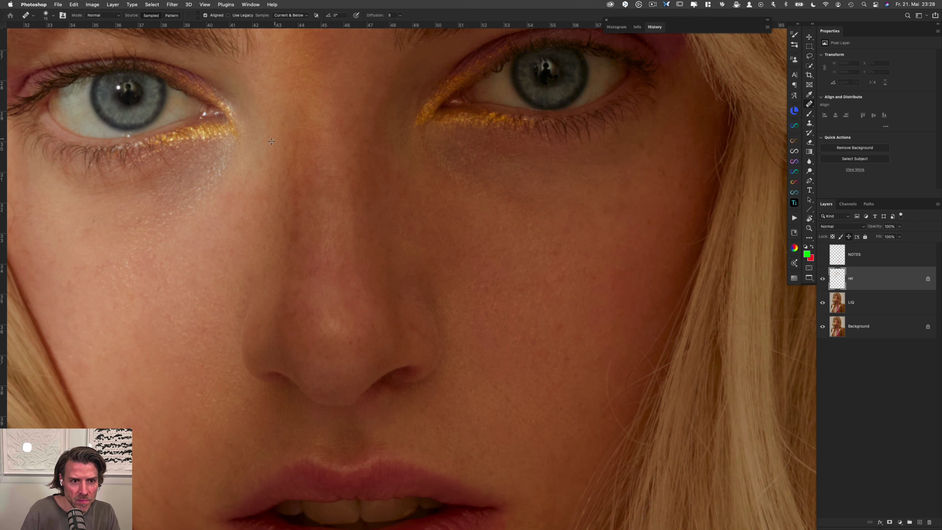
alt+click(227, 232)
click(225, 208)
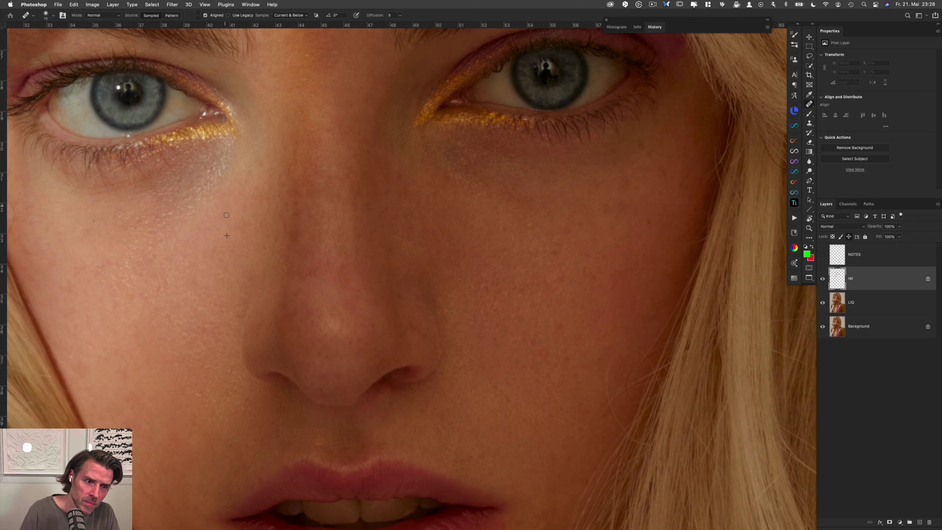
scroll(223, 171, down, 2)
scroll(223, 171, left, 5)
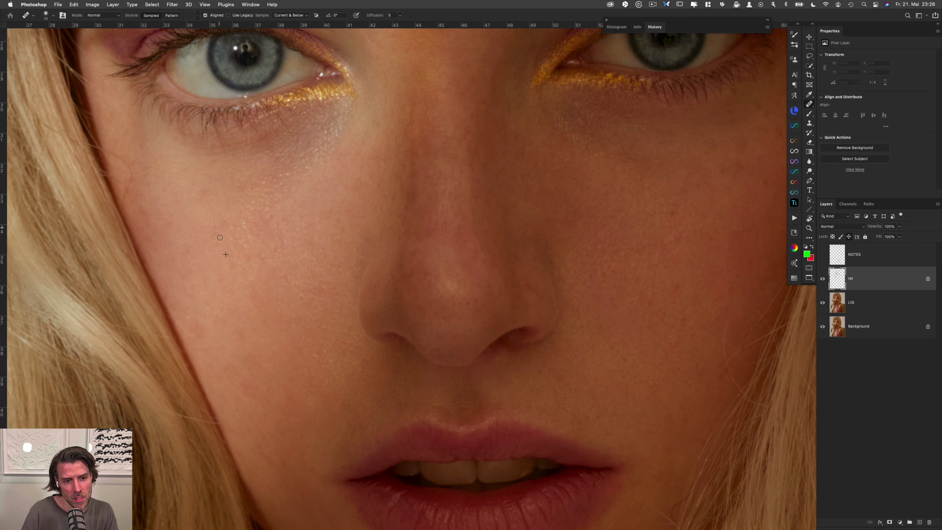
drag(245, 222, 246, 234)
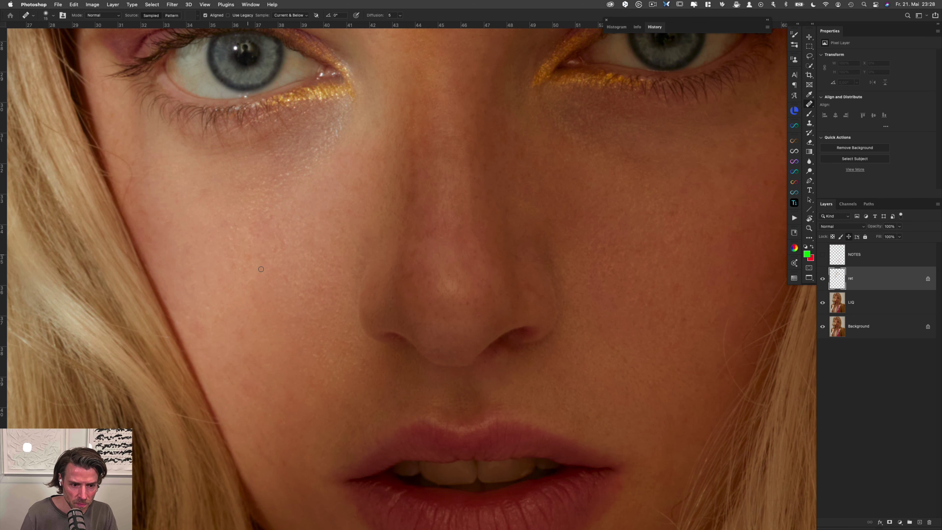
Step: Remove the loose hairs crossing the edge between the image-left cheek and the hair beside the mouth and nose
scroll(275, 286, down, 5)
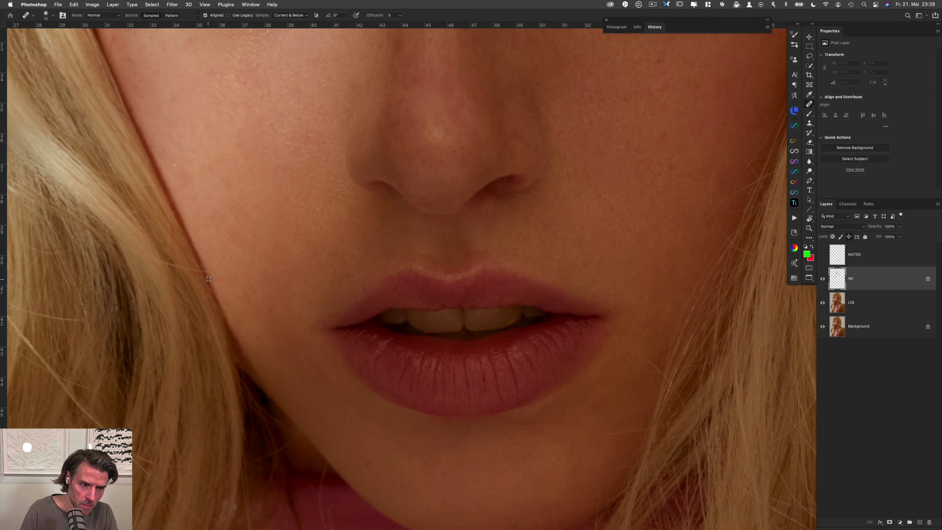
alt+click(208, 279)
drag(202, 271, 160, 260)
alt+click(201, 282)
alt+click(177, 270)
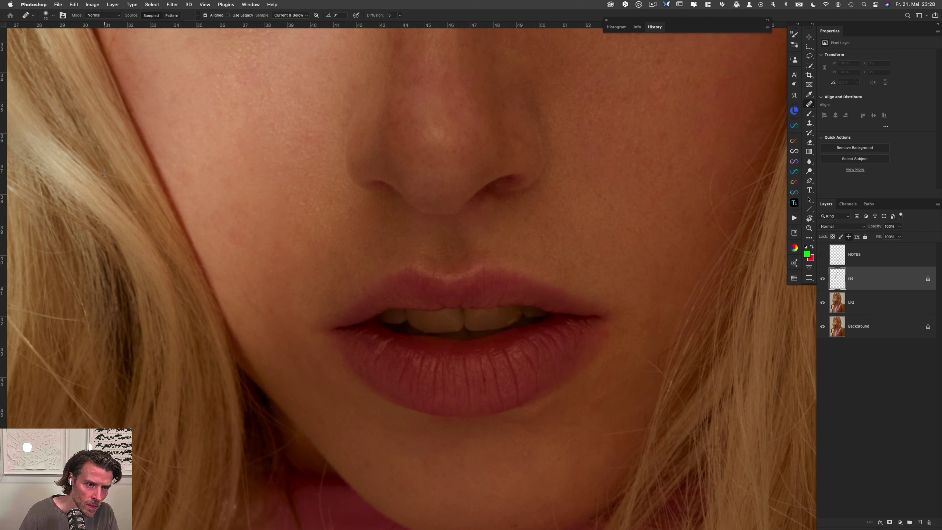
drag(115, 176, 134, 181)
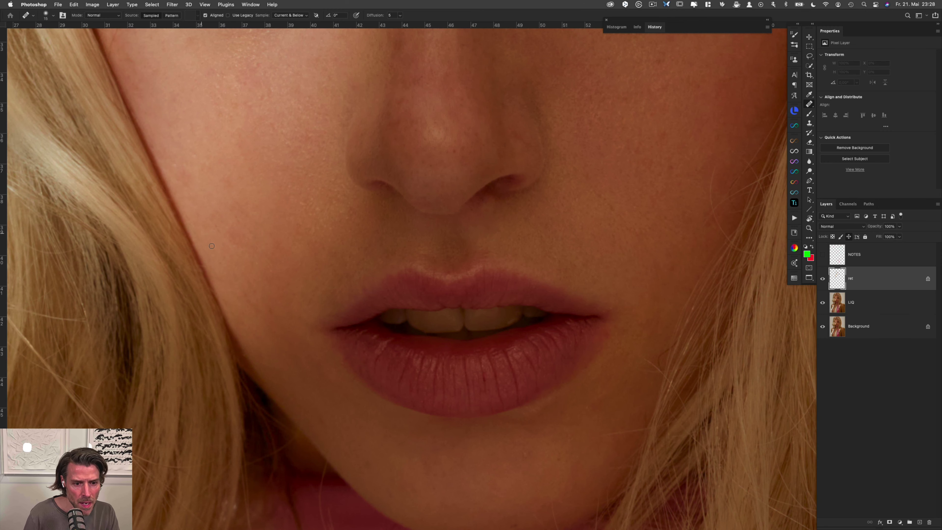
Step: Clean up the stray hairs in the dark gap between the image-left hair and jaw, including the one touching the jawline
drag(344, 390, 324, 259)
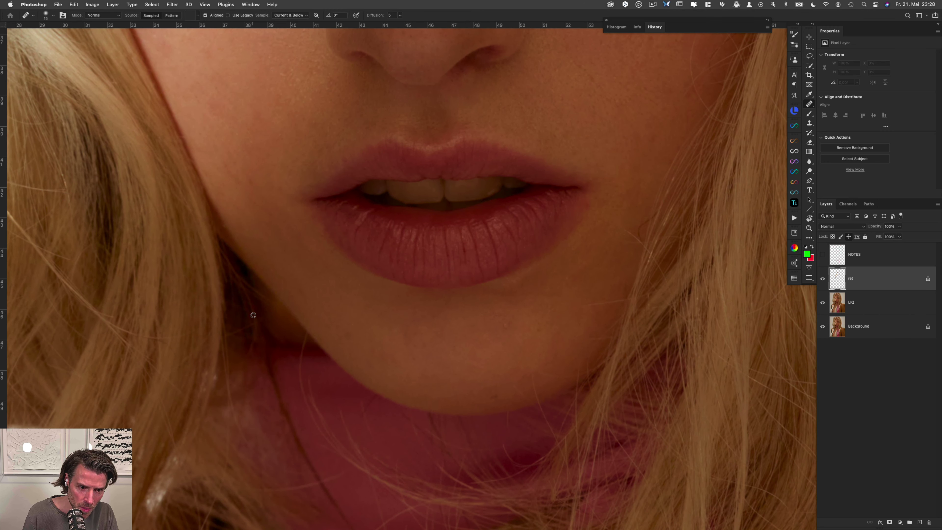
mouse_move(232, 332)
mouse_down()
mouse_move(241, 428)
mouse_move(229, 406)
mouse_move(228, 437)
mouse_move(230, 395)
mouse_up()
alt+click(243, 416)
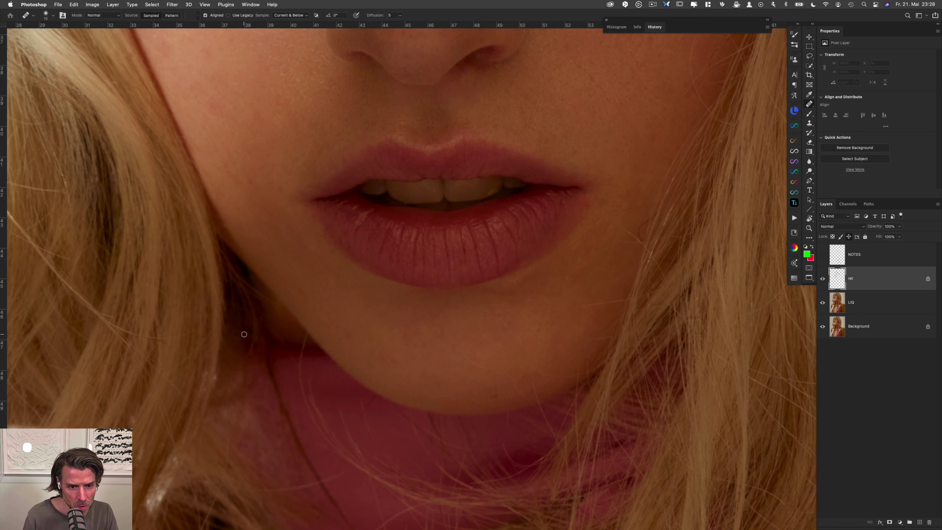
alt+click(303, 327)
drag(309, 334, 302, 353)
alt+click(295, 348)
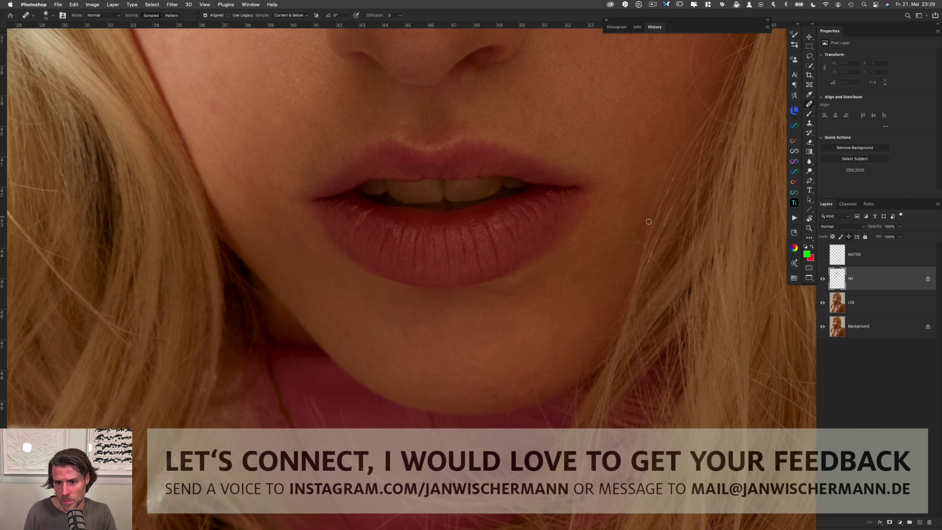
Step: Heal the fine hairs straying onto the skin along the image-right jaw with a smaller brush
drag(646, 269, 570, 250)
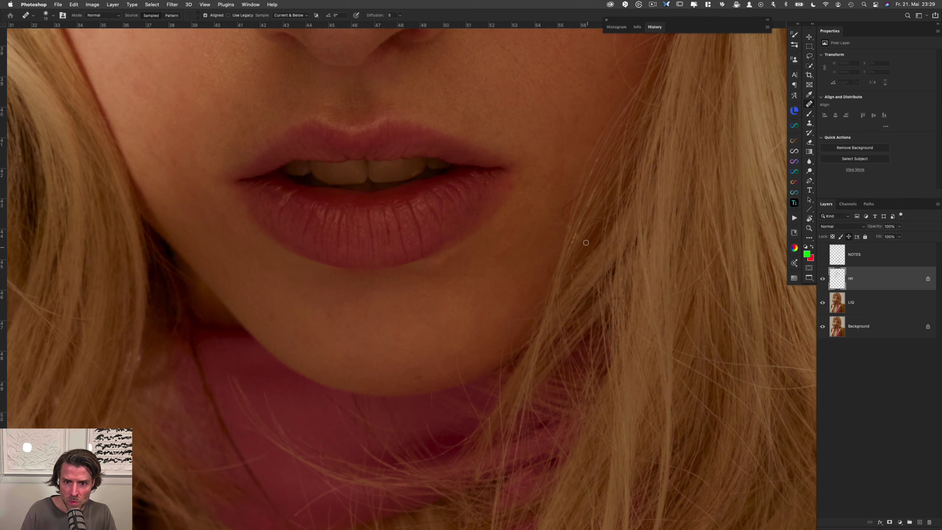
drag(585, 202, 572, 227)
key(bracketleft)
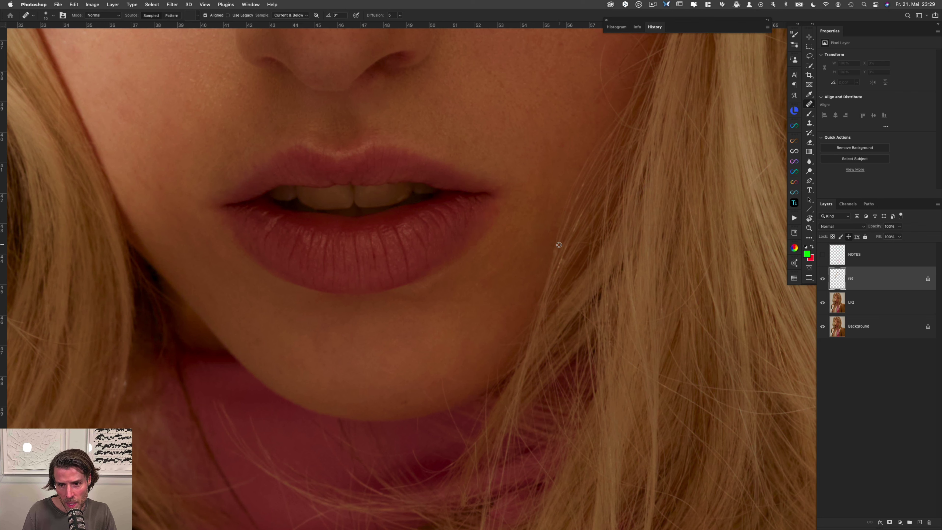
scroll(498, 262, up, 10)
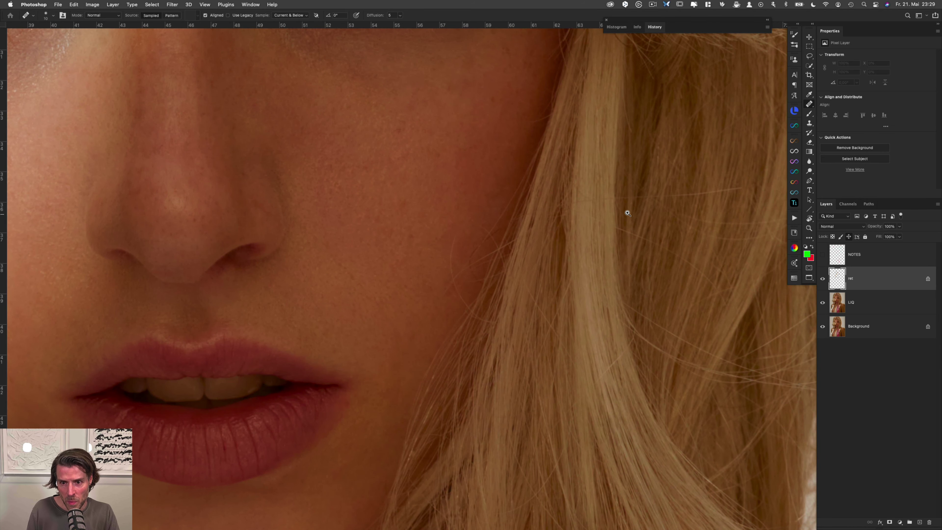
Step: Remove the upper part of the dark hair strand lying on the pink scarf below the image-left jaw
key(super+0)
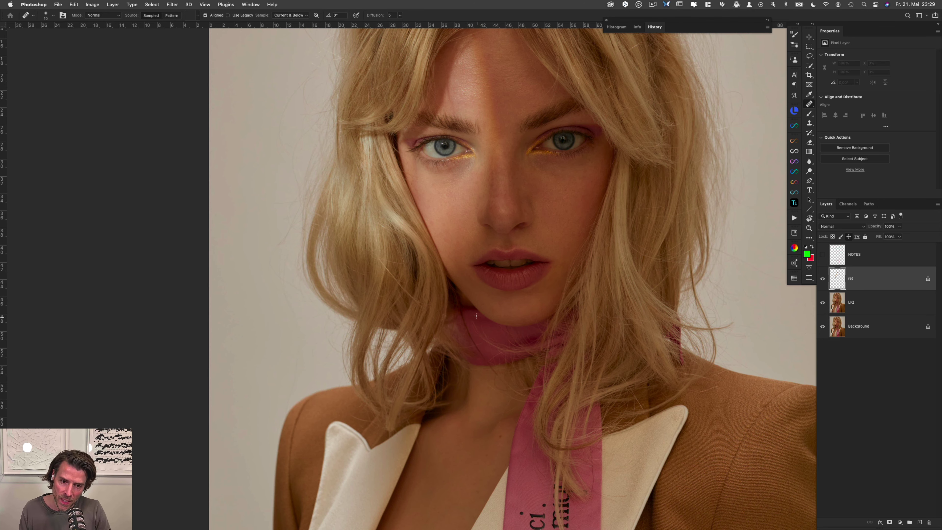
scroll(465, 321, up, 8)
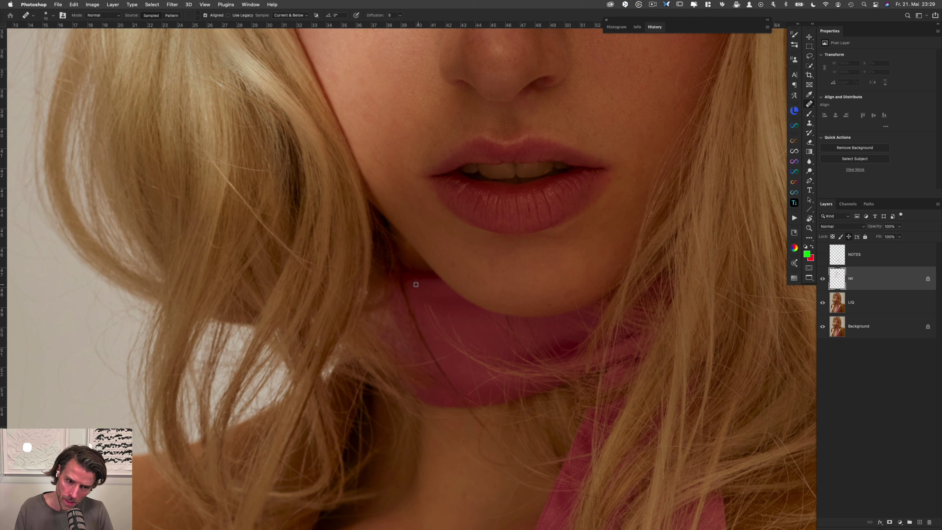
mouse_move(414, 287)
mouse_down()
mouse_move(405, 297)
mouse_move(413, 319)
mouse_move(397, 292)
mouse_up()
alt+click(410, 281)
alt+click(412, 289)
alt+click(409, 287)
alt+click(419, 296)
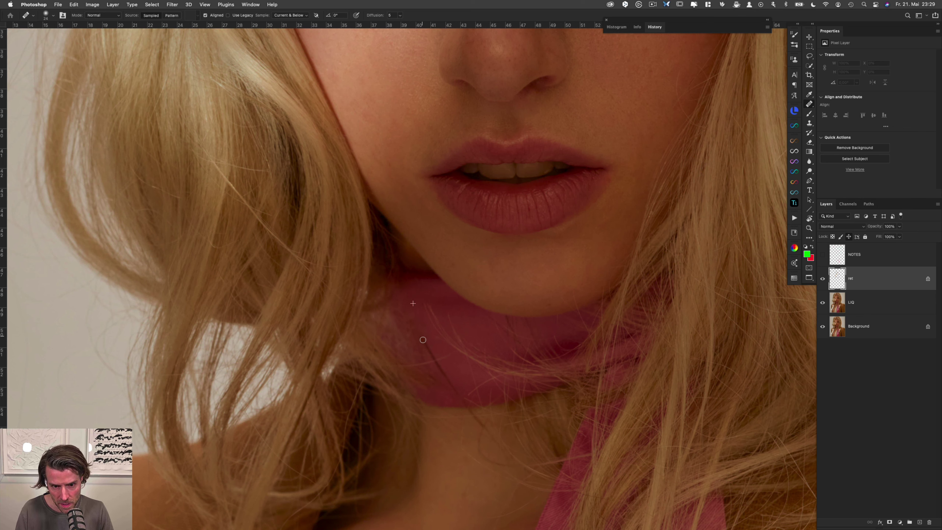
Step: Heal away the rest of the dark strand and the loose light hairs on the image-left part of the pink scarf
alt+click(439, 343)
mouse_move(432, 353)
mouse_down()
mouse_move(446, 376)
mouse_move(427, 361)
mouse_move(399, 365)
mouse_up()
alt+click(439, 349)
alt+click(439, 355)
alt+click(425, 348)
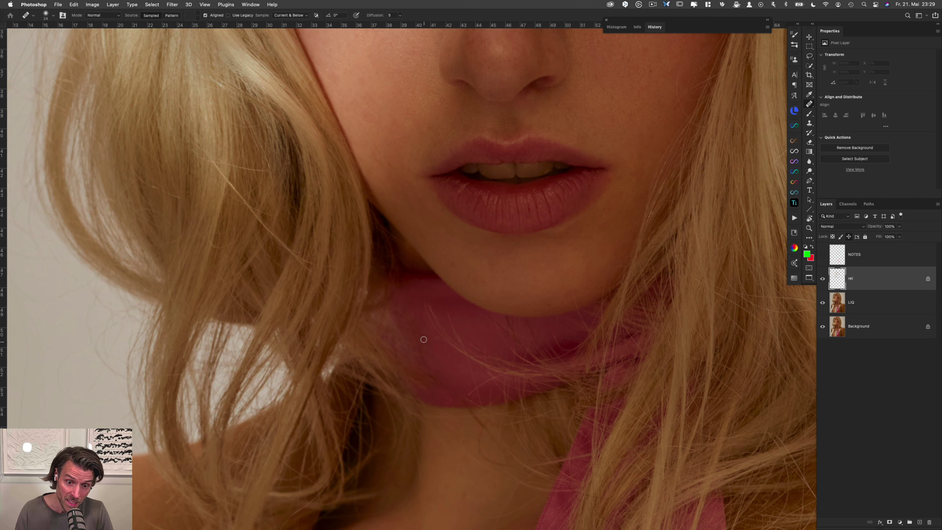
mouse_move(425, 307)
mouse_down()
mouse_move(443, 339)
mouse_move(457, 334)
mouse_move(464, 354)
mouse_up()
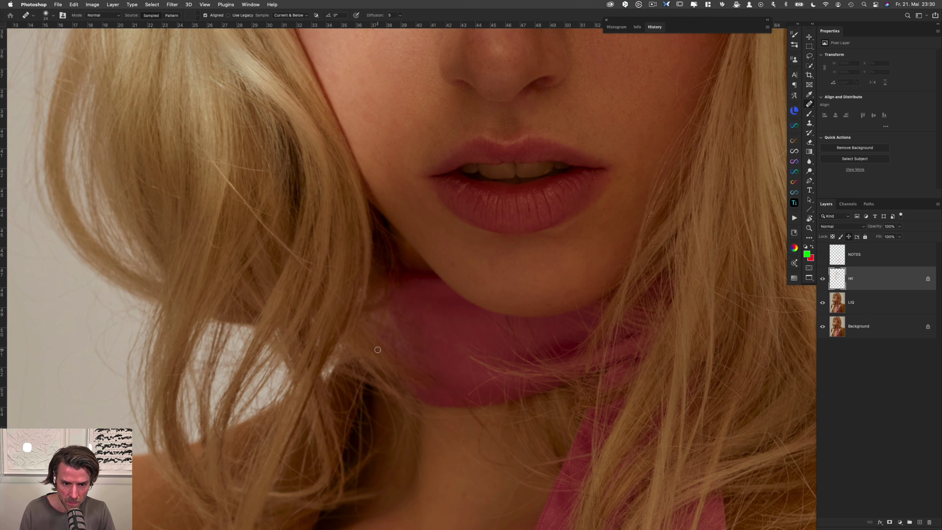
Step: Switch to the Clone Stamp tool for the lips, with Normal mode, 30% opacity and 30% flow
drag(476, 365, 430, 323)
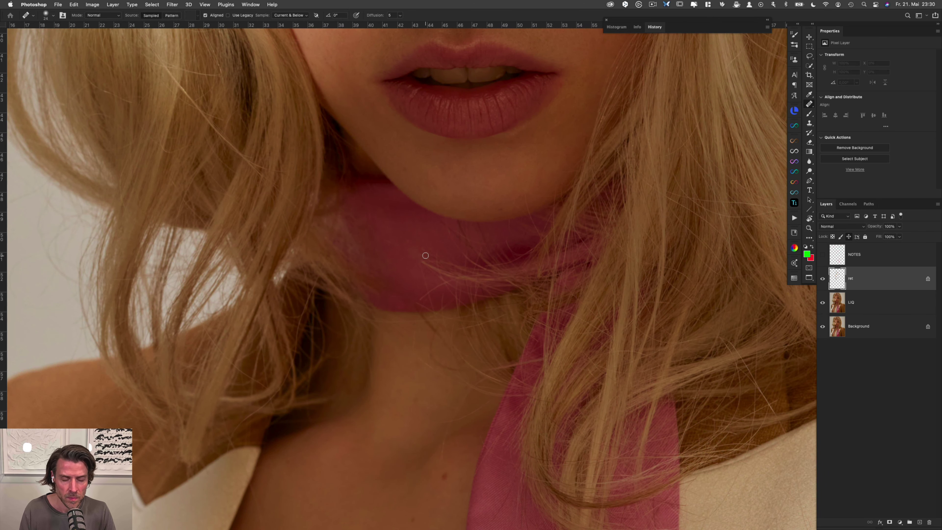
drag(417, 253, 411, 355)
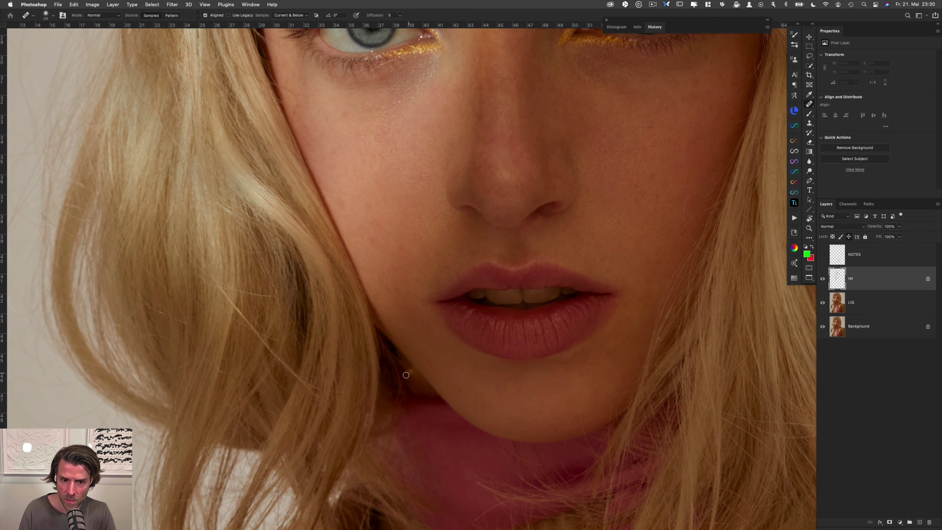
mouse_move(413, 308)
mouse_down()
mouse_move(392, 336)
mouse_move(351, 351)
mouse_up()
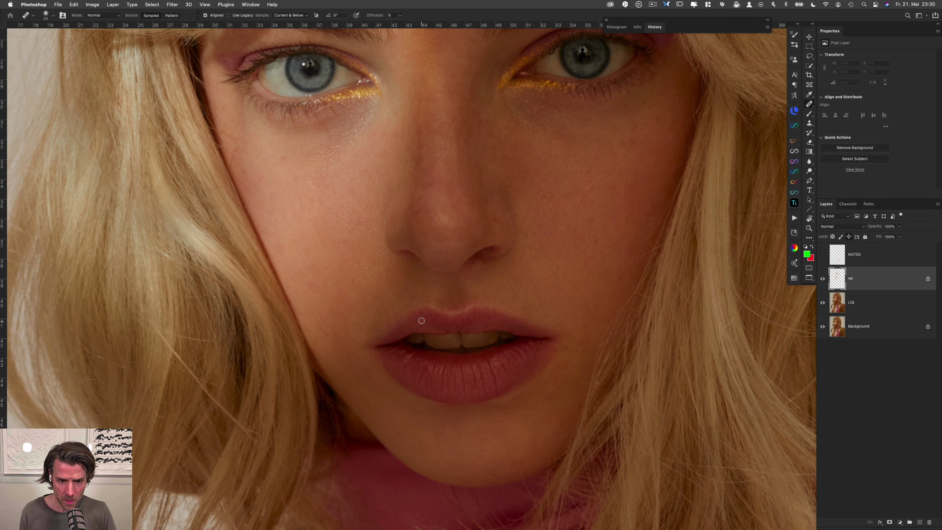
key(s)
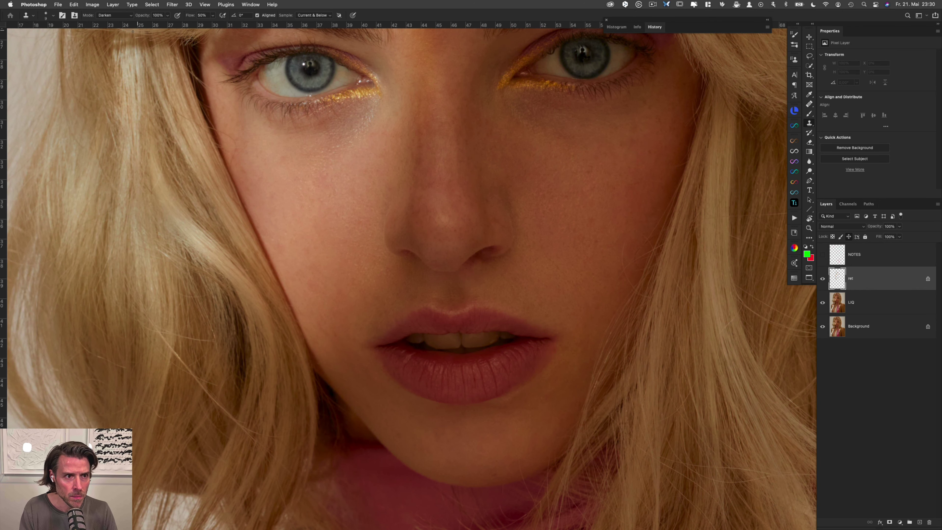
click(110, 19)
click(115, 7)
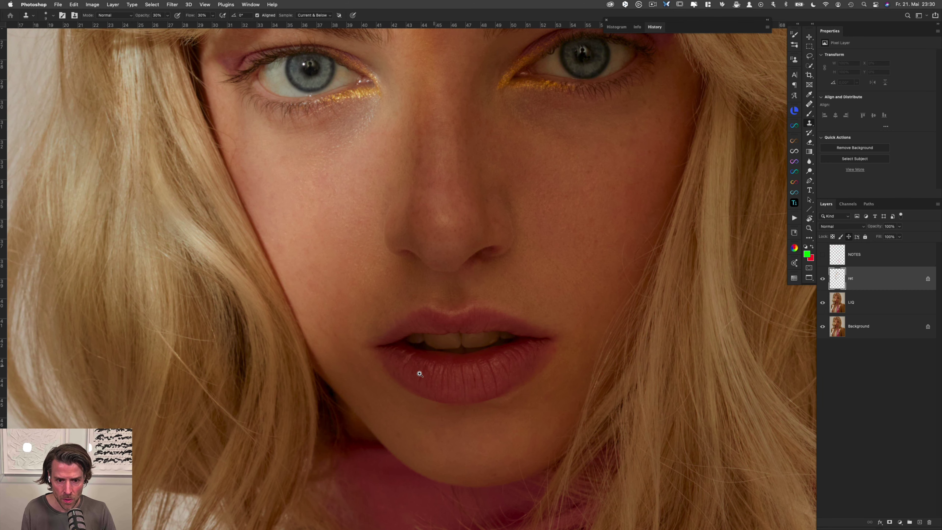
scroll(418, 362, up, 3)
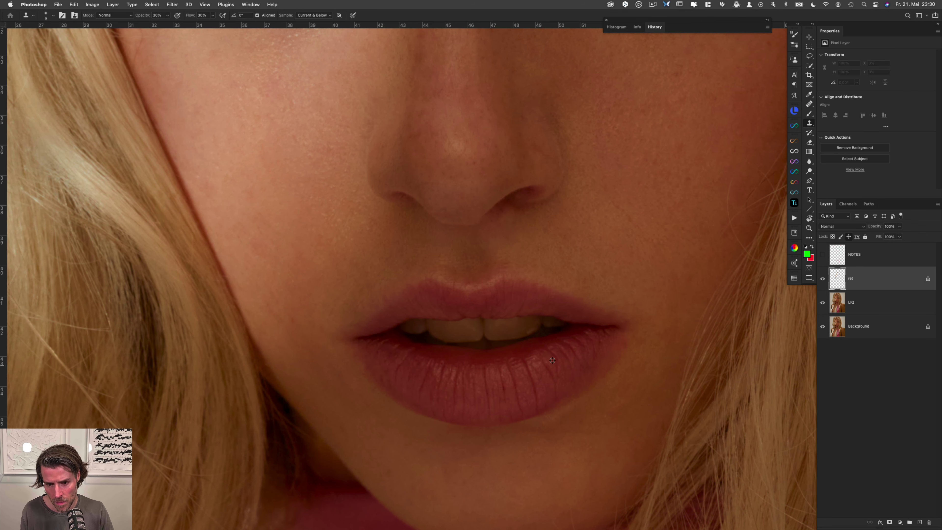
Step: Clone smooth lip texture over the creases and highlights on the image-right half of the lower lip
alt+click(542, 353)
drag(535, 362, 532, 363)
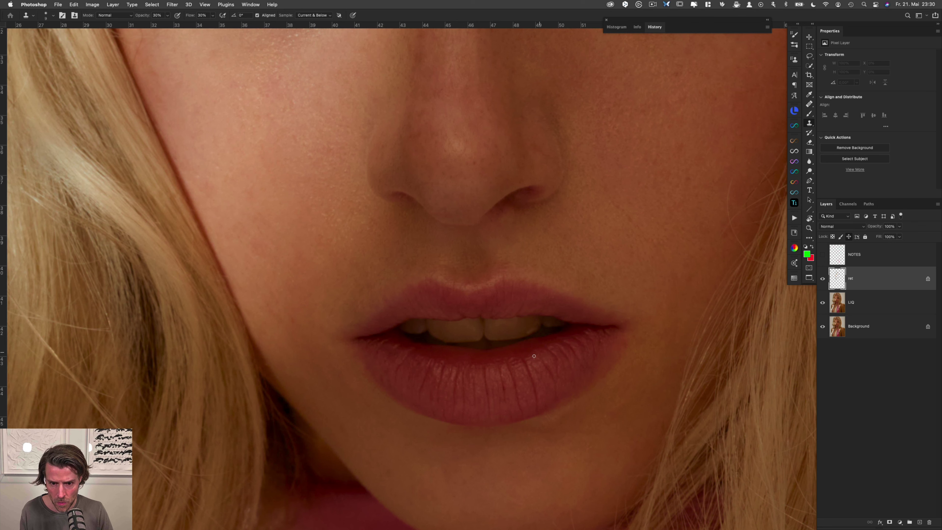
alt+click(546, 351)
drag(555, 355, 571, 348)
alt+click(571, 352)
alt+click(585, 354)
drag(567, 347, 573, 351)
alt+click(594, 345)
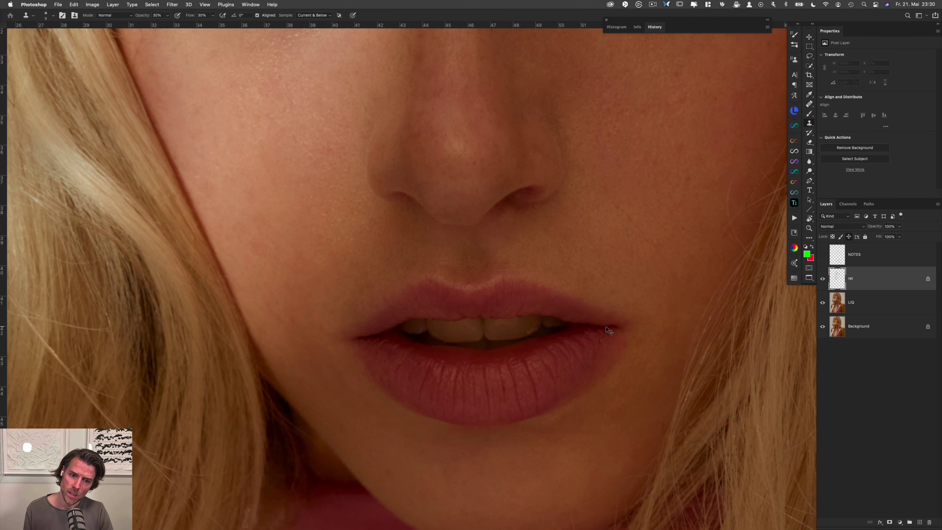
Step: Switch to the Spot Healing Brush in Content-Aware mode, sampling all layers, for the hair beside the image-left eye
drag(454, 153, 406, 345)
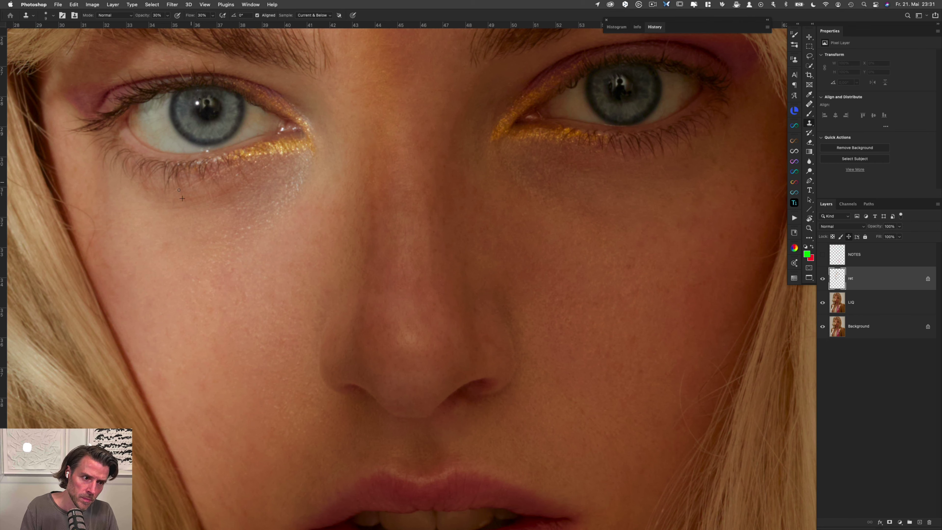
key(j)
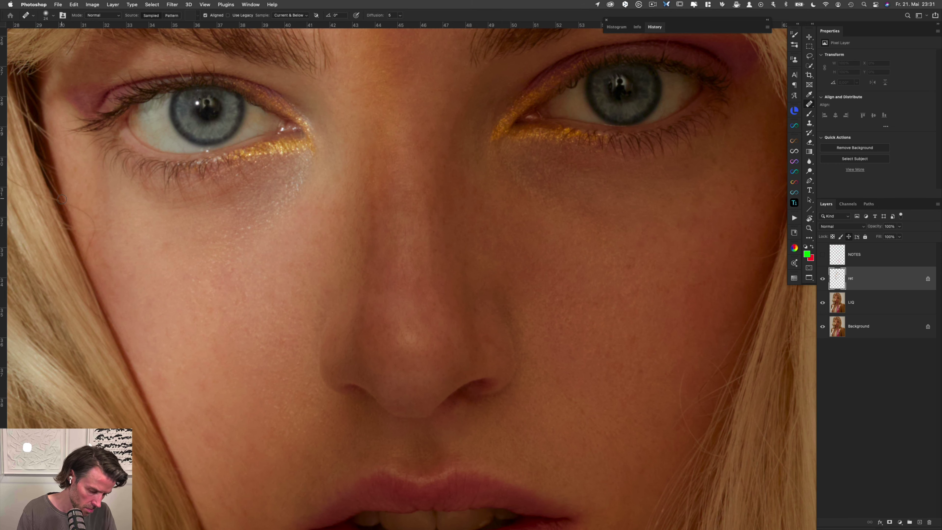
drag(58, 192, 248, 204)
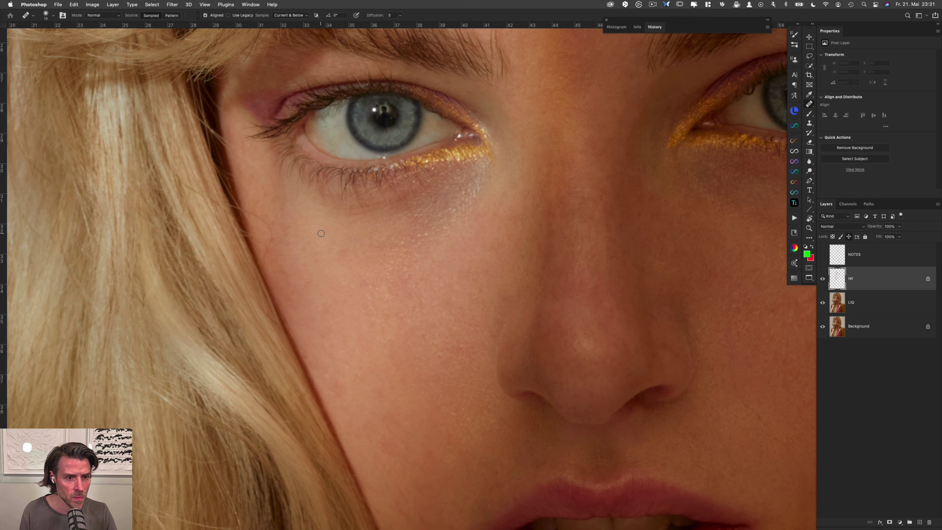
key(shift+j)
key(shift+j)
key(shift+j)
key(shift+j)
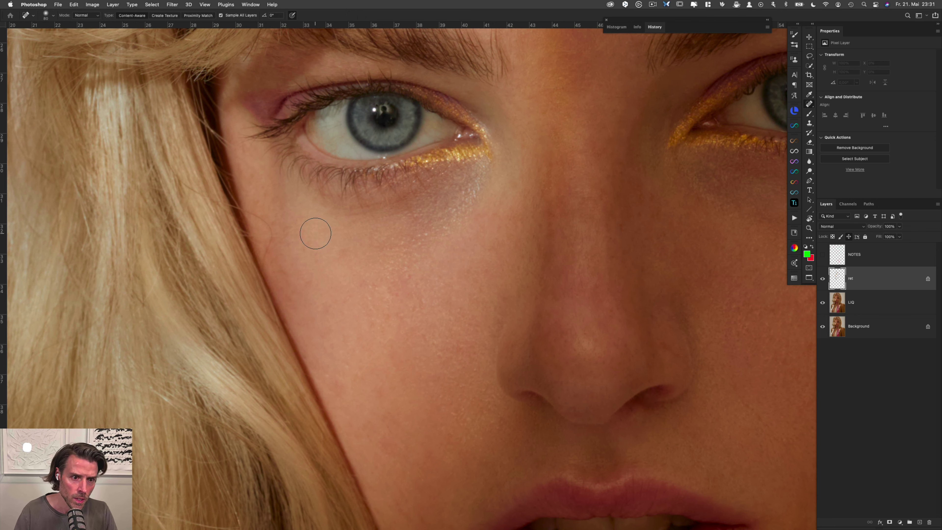
Step: Heal the fine stray hairs along the edge between the image-left hair and the face beside the eye
drag(228, 199, 221, 197)
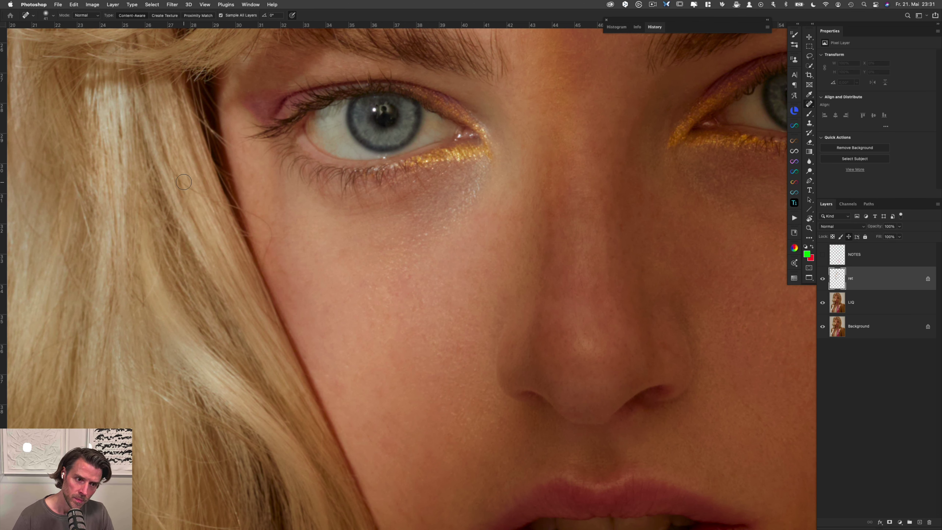
mouse_move(182, 181)
mouse_down()
mouse_move(265, 221)
mouse_move(266, 268)
mouse_up()
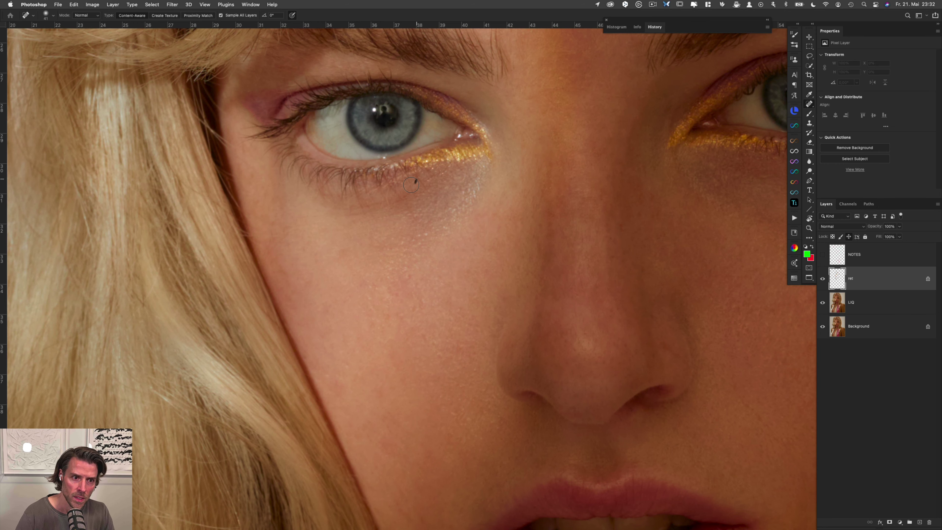
drag(229, 128, 273, 193)
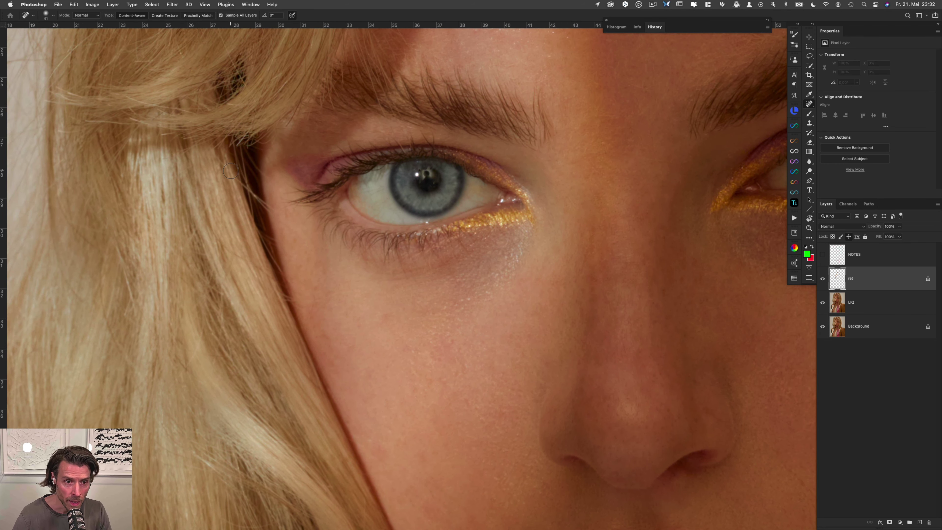
drag(217, 155, 277, 212)
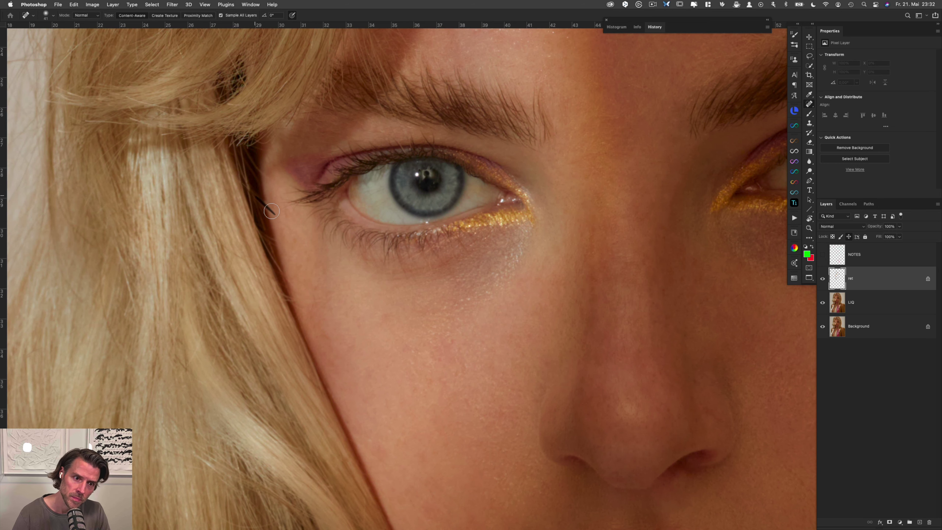
drag(246, 149, 268, 174)
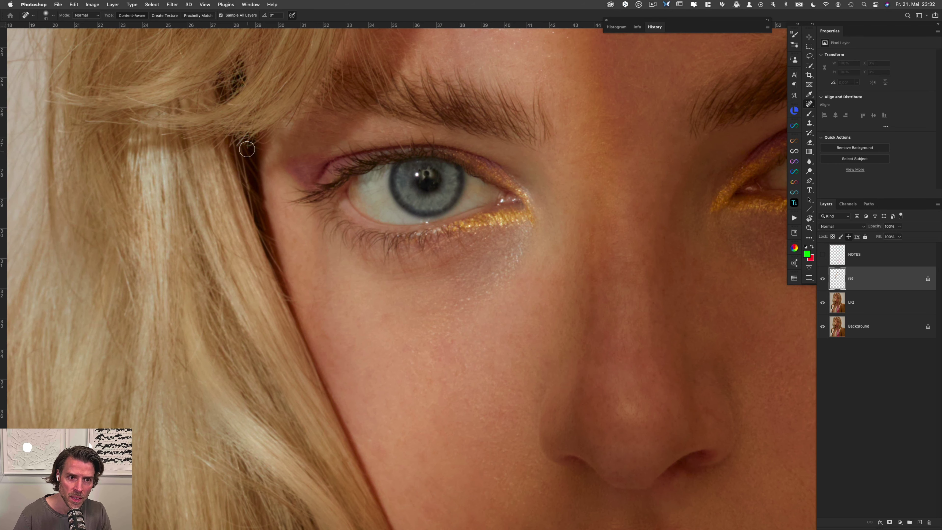
Step: Heal crossing hairs in the fringe beside the image-left brow and in the hair beside the eye
scroll(278, 185, up, 5)
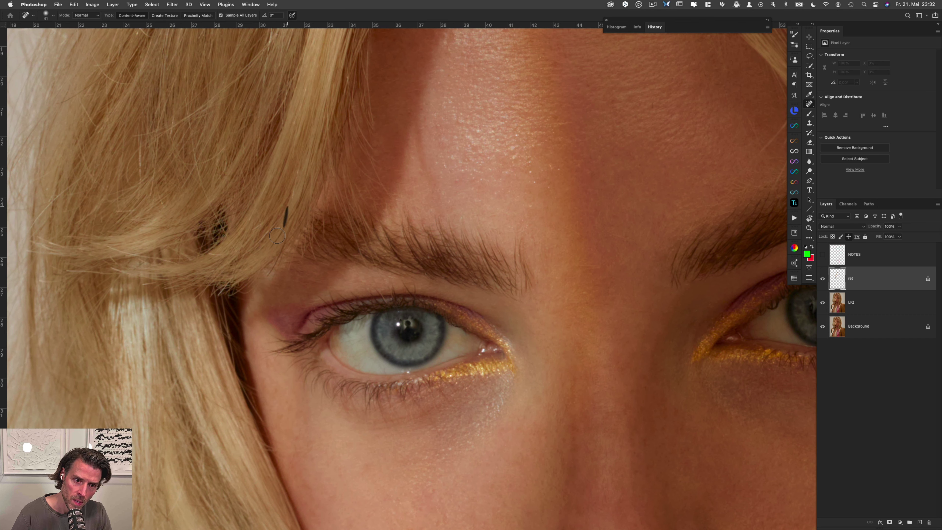
mouse_move(296, 207)
mouse_down()
mouse_move(262, 253)
mouse_move(287, 231)
mouse_move(260, 284)
mouse_up()
drag(223, 201, 271, 221)
drag(230, 356, 275, 271)
mouse_move(292, 344)
mouse_down()
mouse_move(314, 233)
mouse_move(352, 241)
mouse_up()
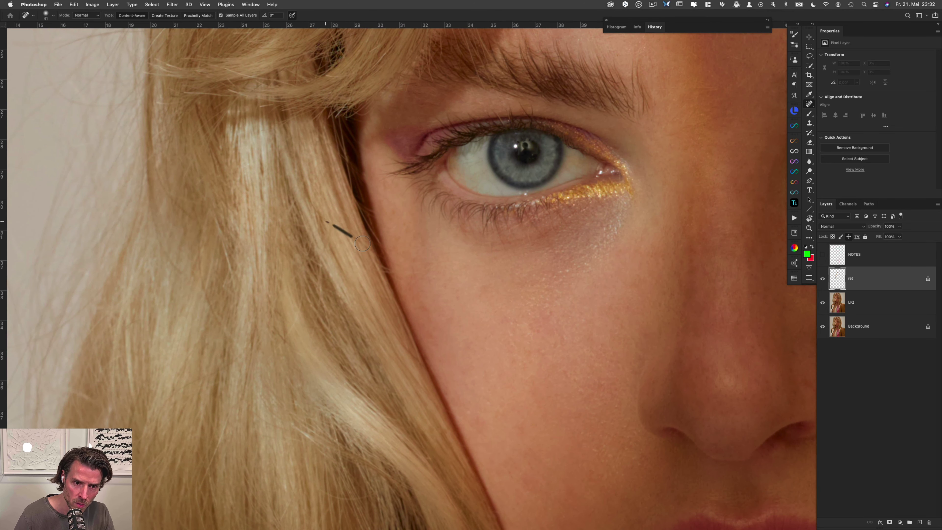
scroll(365, 300, down, 5)
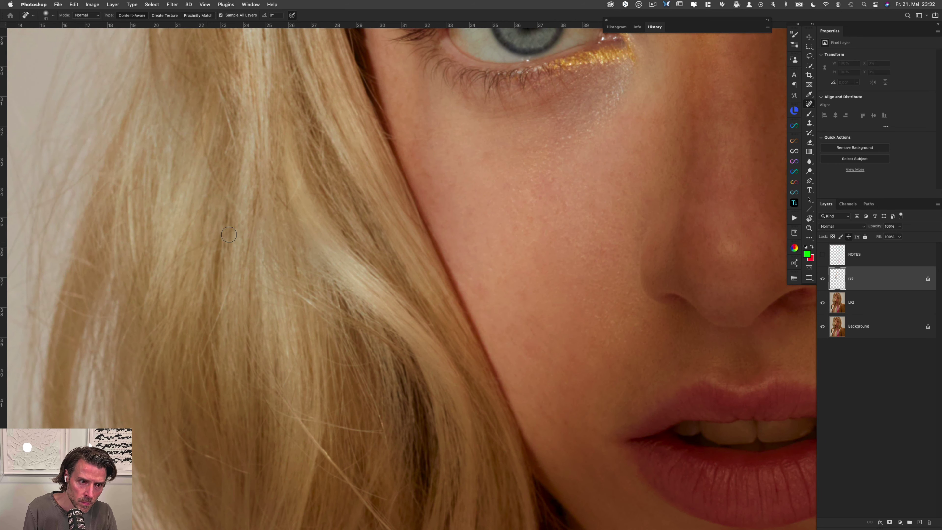
Step: Remove the loose light hairs crossing the outer, darker part of the image-left hair at mouth height
drag(243, 221, 187, 251)
scroll(312, 206, down, 8)
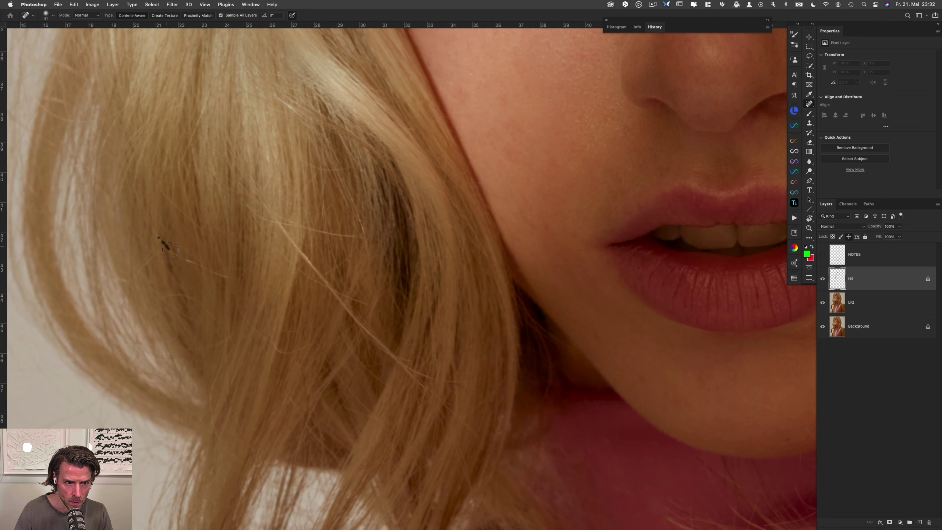
drag(231, 280, 230, 280)
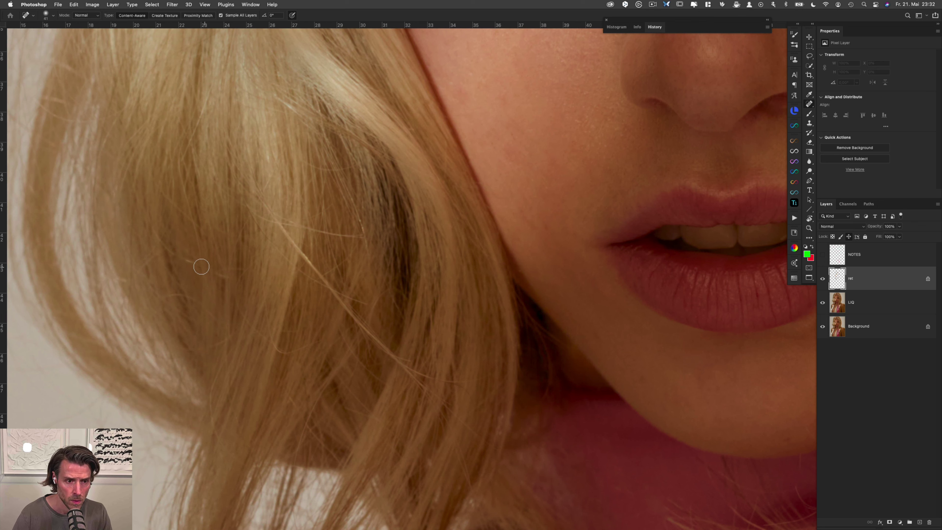
drag(169, 247, 222, 277)
drag(157, 233, 182, 260)
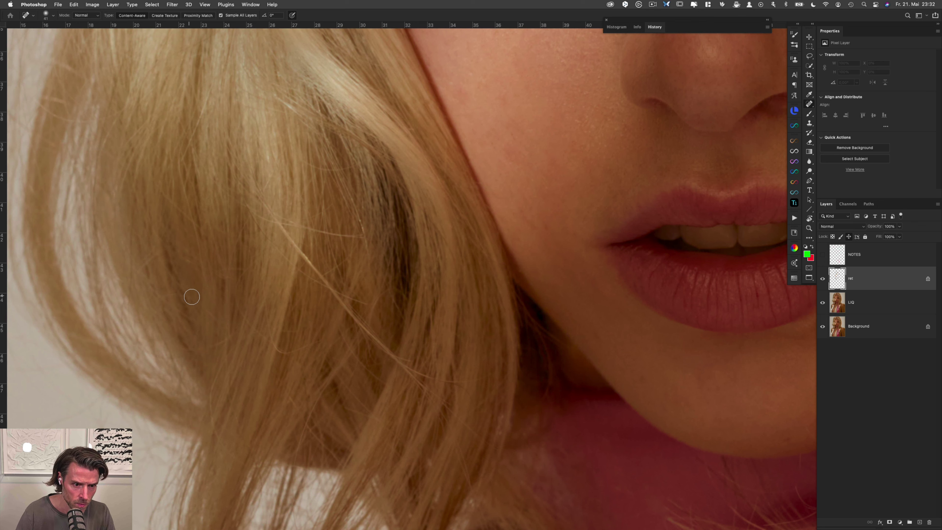
mouse_move(205, 305)
mouse_down()
mouse_move(224, 334)
mouse_move(211, 347)
mouse_up()
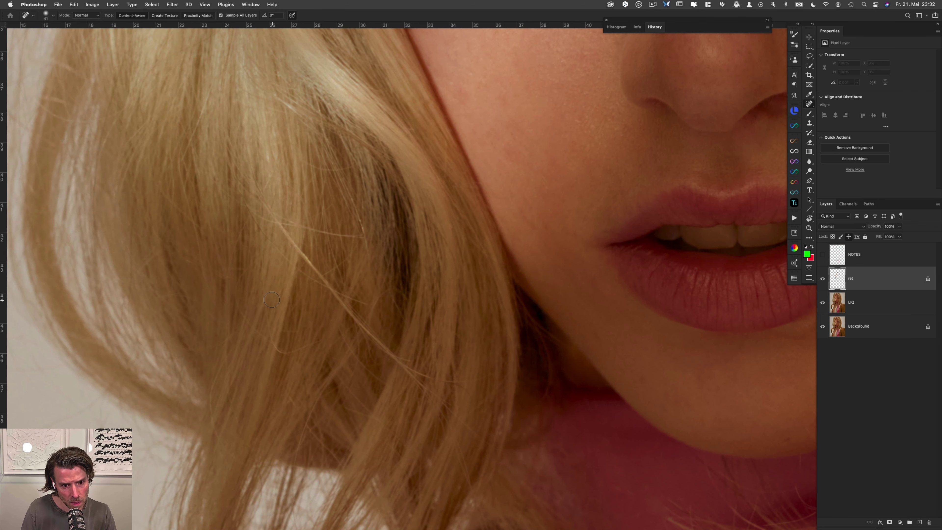
Step: Heal the small curved hairs in the middle and inner part of the image-left hair
mouse_move(272, 335)
mouse_down()
mouse_move(306, 344)
mouse_move(284, 352)
mouse_up()
drag(274, 345, 281, 348)
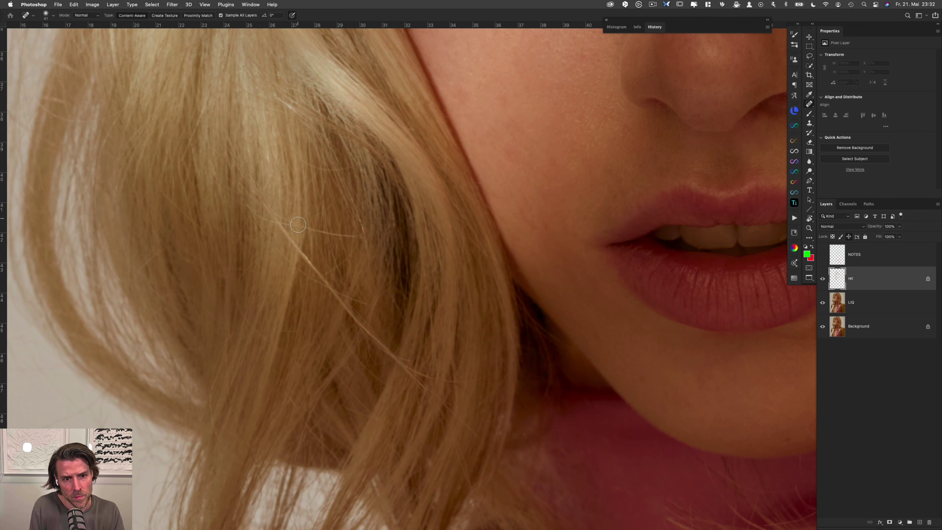
drag(323, 168, 335, 169)
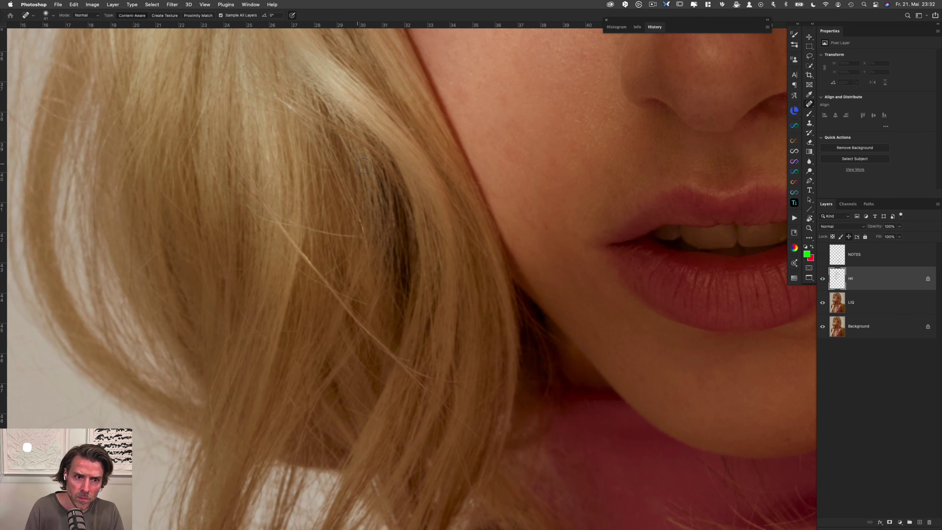
drag(359, 215, 365, 235)
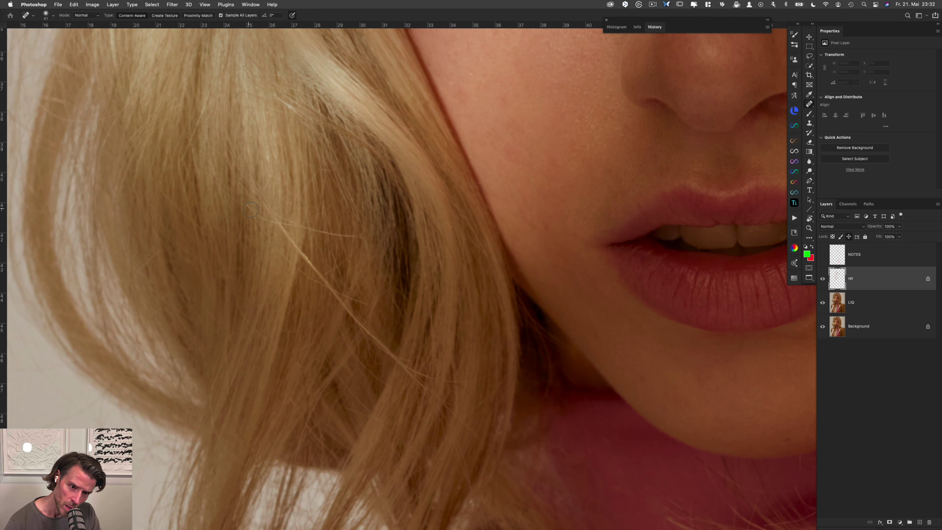
Step: Heal the thin horizontal hairs crossing the upper end of the long light strand in the image-left hair
drag(270, 219, 366, 237)
drag(337, 234, 375, 234)
drag(250, 206, 270, 232)
mouse_move(256, 218)
mouse_down()
mouse_move(309, 279)
mouse_move(368, 306)
mouse_up()
drag(380, 224, 282, 212)
Step: Compare the portrait with the retouch layer hidden and shown, examining the face and hair
key(super+)
key(super+comma)
key(super+comma)
key(super+comma)
key(super+comma)
key(super+comma)
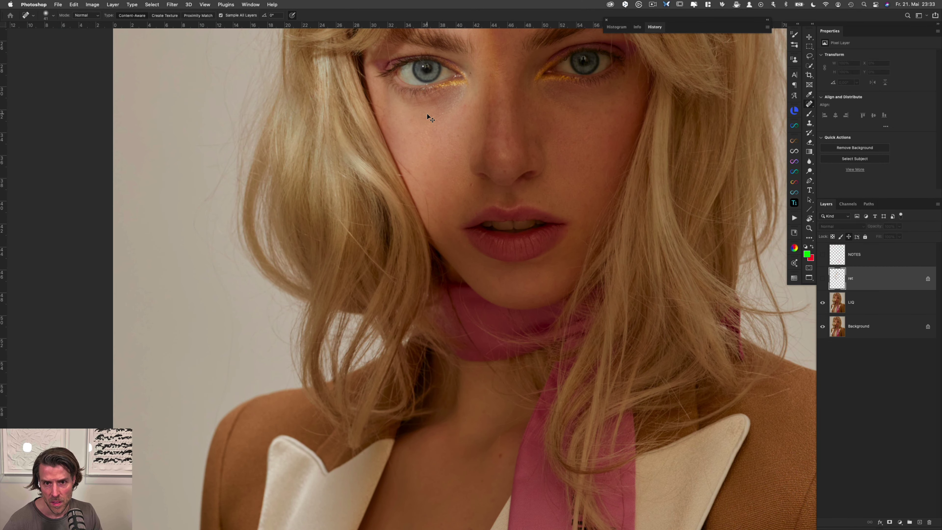
drag(478, 119, 402, 265)
key(super+comma)
key(super+comma)
key(super+comma)
key(super+comma)
key(super+comma)
key(super+comma)
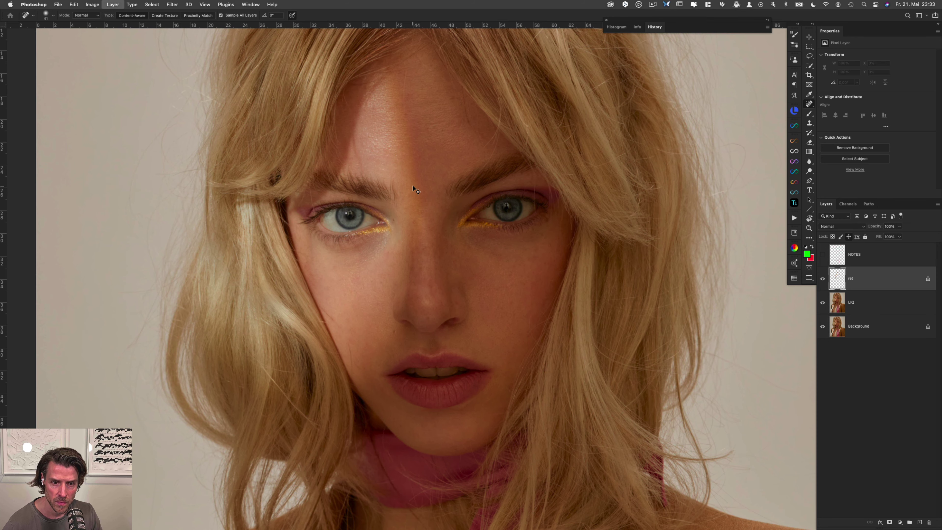
Step: Remove the upper part of the long light strand running diagonally across the image-left hair
scroll(416, 183, down, 5)
scroll(416, 184, left, 2)
drag(403, 207, 418, 182)
drag(358, 178, 386, 167)
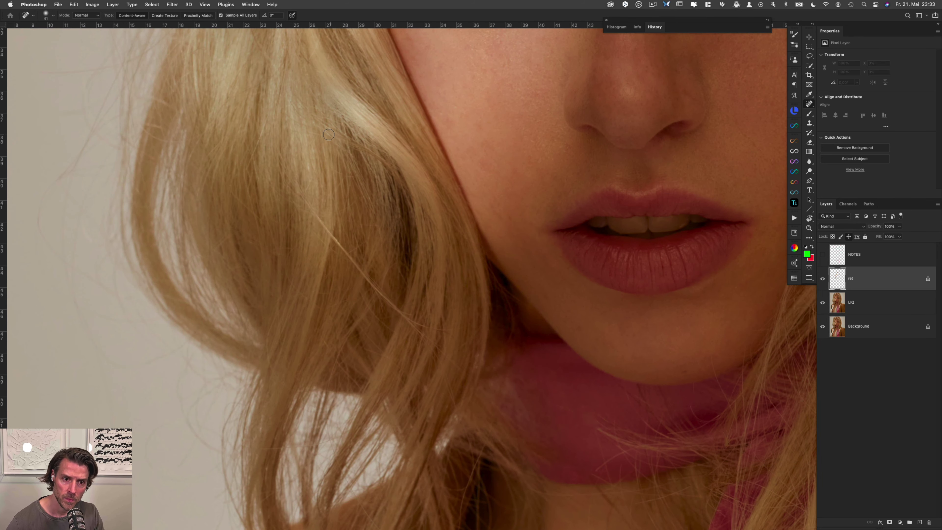
scroll(362, 209, down, 5)
scroll(362, 209, left, 1)
drag(347, 136, 352, 147)
drag(337, 120, 362, 156)
drag(341, 126, 368, 162)
drag(352, 138, 371, 167)
drag(340, 120, 394, 194)
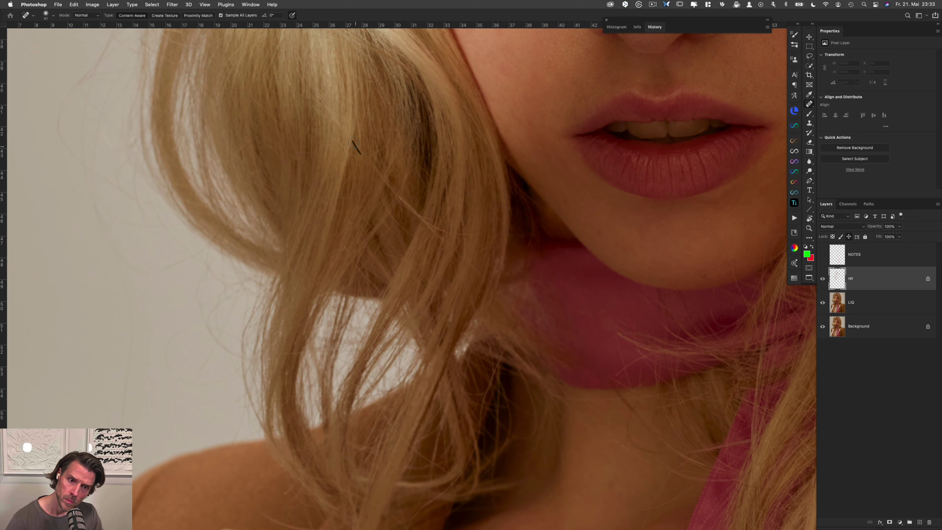
Step: Heal the lower end of the diagonal light strand and its remnants in the image-left hair
drag(400, 198, 433, 229)
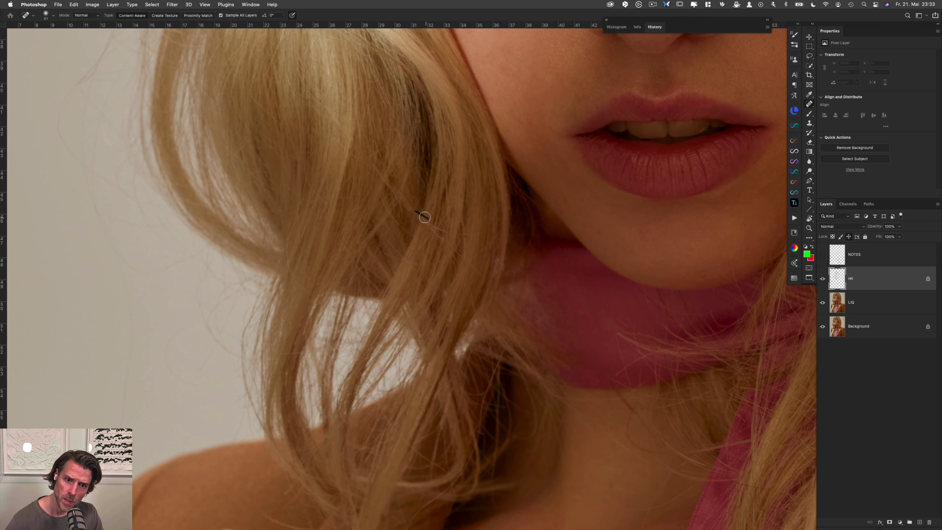
drag(404, 179, 400, 196)
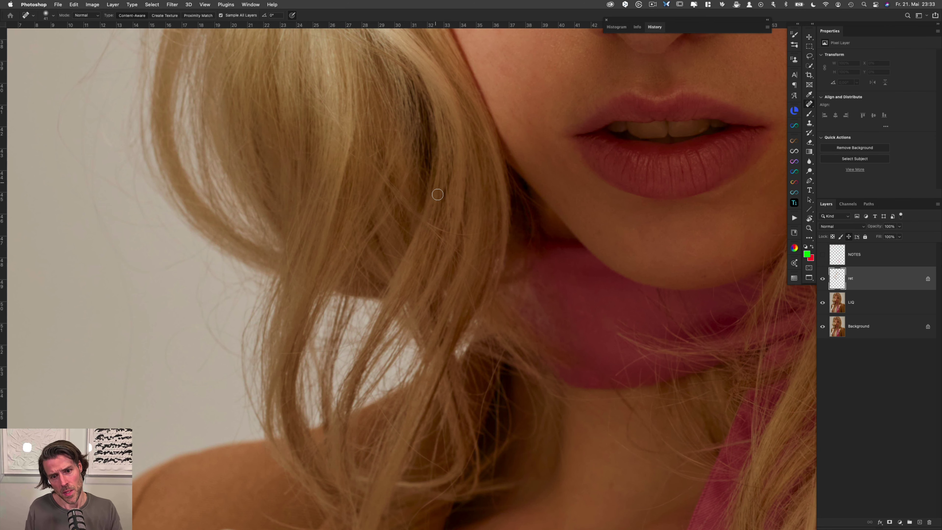
drag(430, 224, 458, 234)
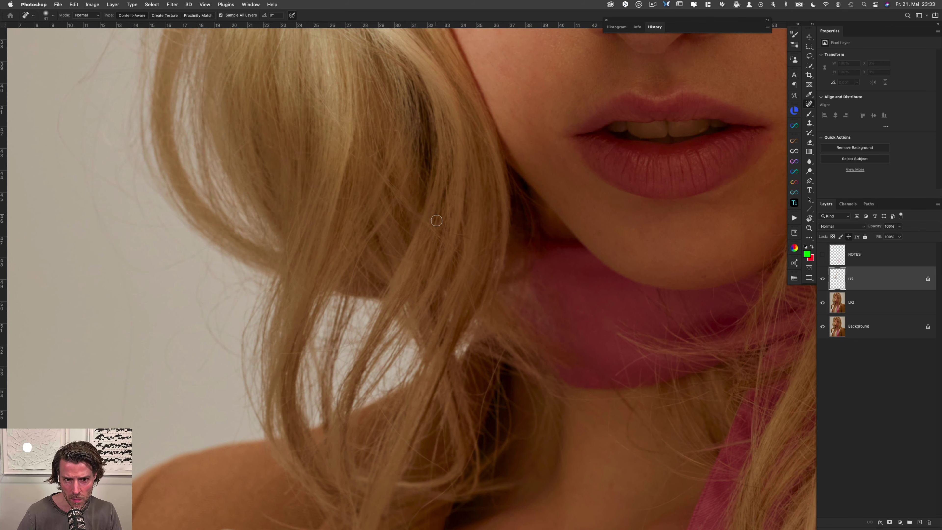
drag(459, 234, 479, 240)
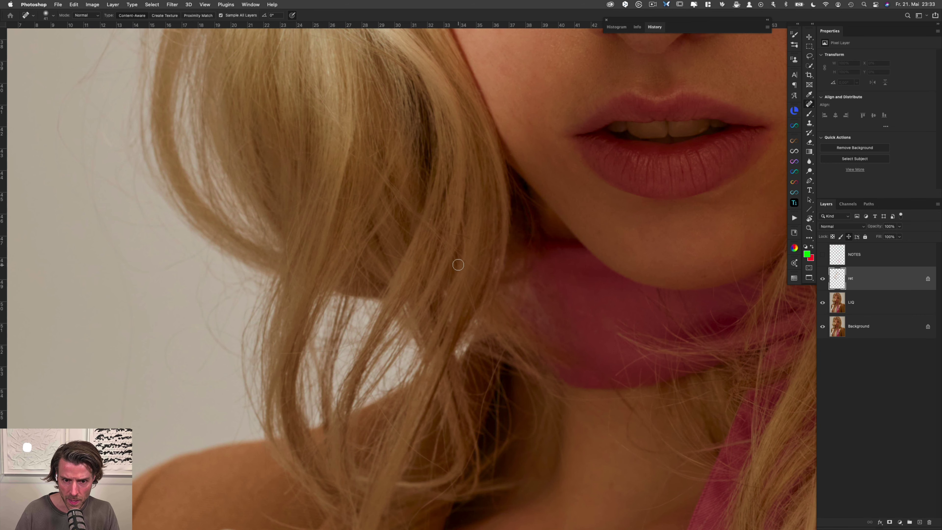
Step: Heal loose hairs on the pink scarf and along the image-right jaw edge
scroll(431, 248, down, 5)
scroll(432, 248, right, 4)
drag(551, 240, 525, 259)
drag(528, 217, 535, 252)
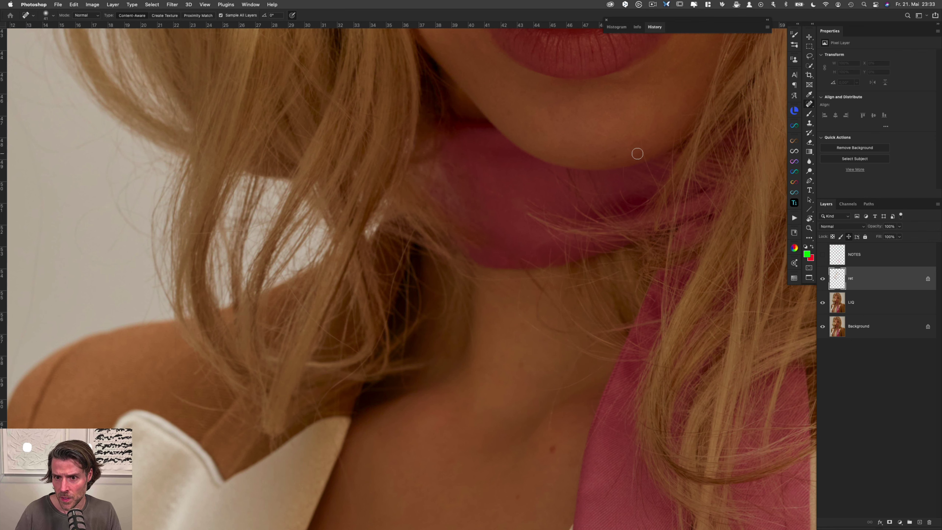
drag(642, 144, 665, 200)
mouse_move(674, 142)
mouse_down()
mouse_move(671, 188)
mouse_move(660, 179)
mouse_move(606, 191)
mouse_move(505, 224)
mouse_up()
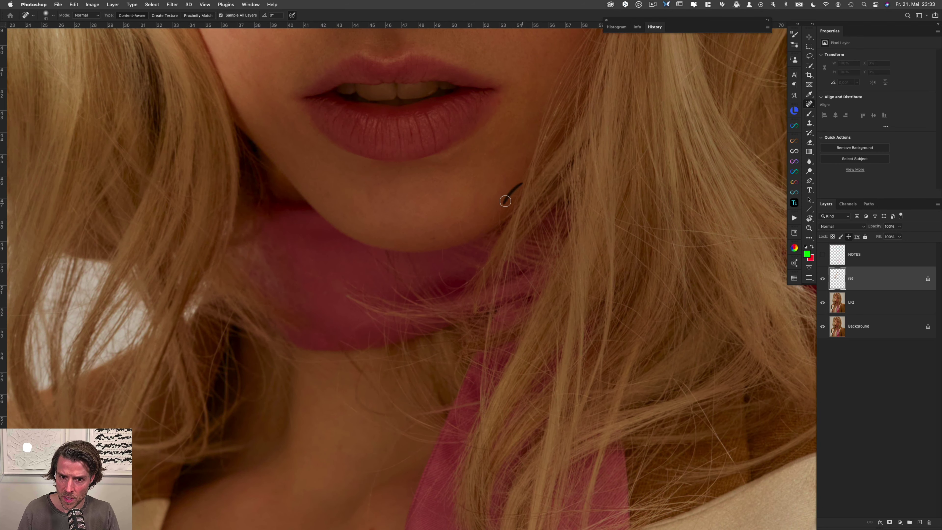
drag(501, 224, 514, 247)
Step: Heal the fine stray hairs under the chin and on the image-right part of the pink scarf
mouse_move(461, 223)
mouse_down()
mouse_move(466, 246)
mouse_move(438, 241)
mouse_up()
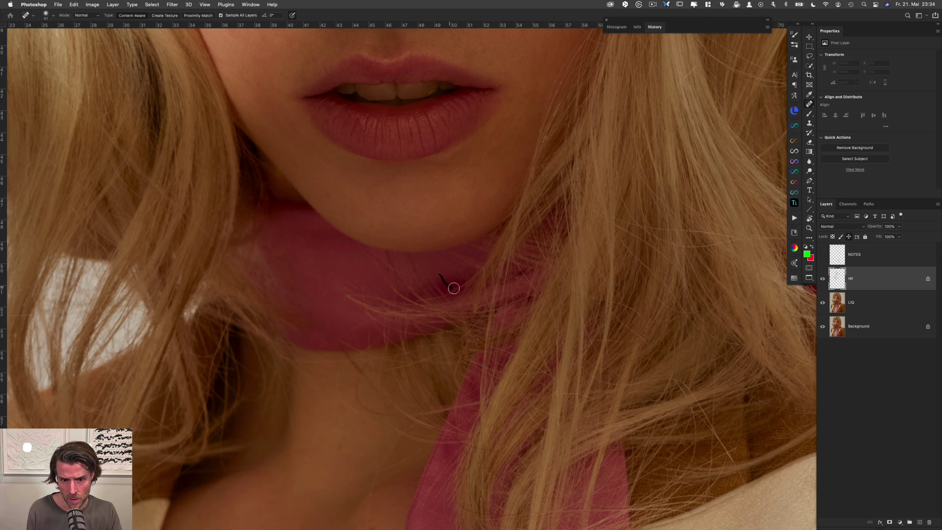
mouse_move(454, 288)
mouse_down()
mouse_move(465, 283)
mouse_move(424, 300)
mouse_up()
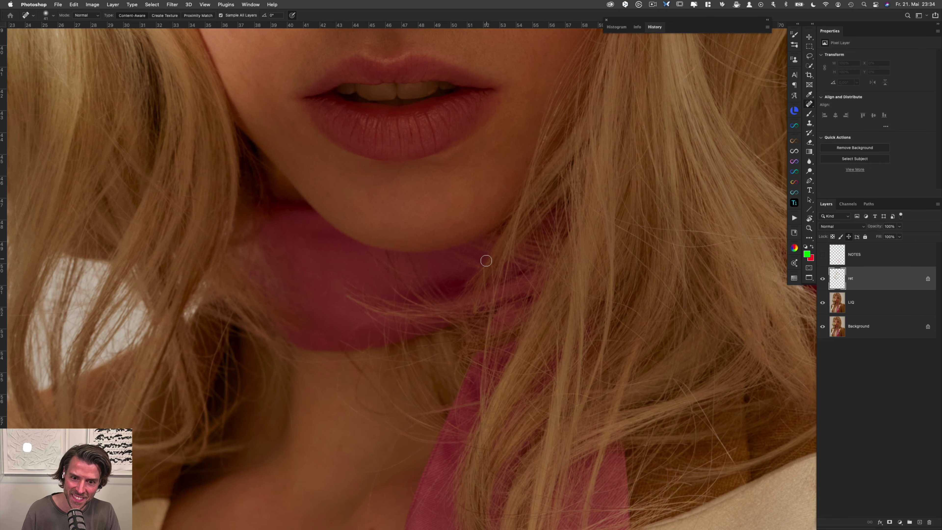
drag(530, 269, 506, 213)
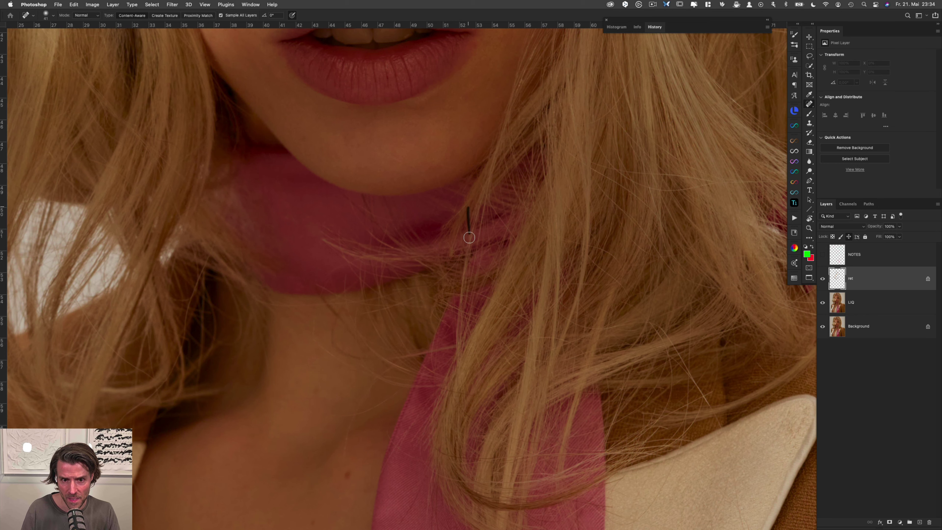
drag(458, 214, 437, 229)
scroll(445, 216, down, 5)
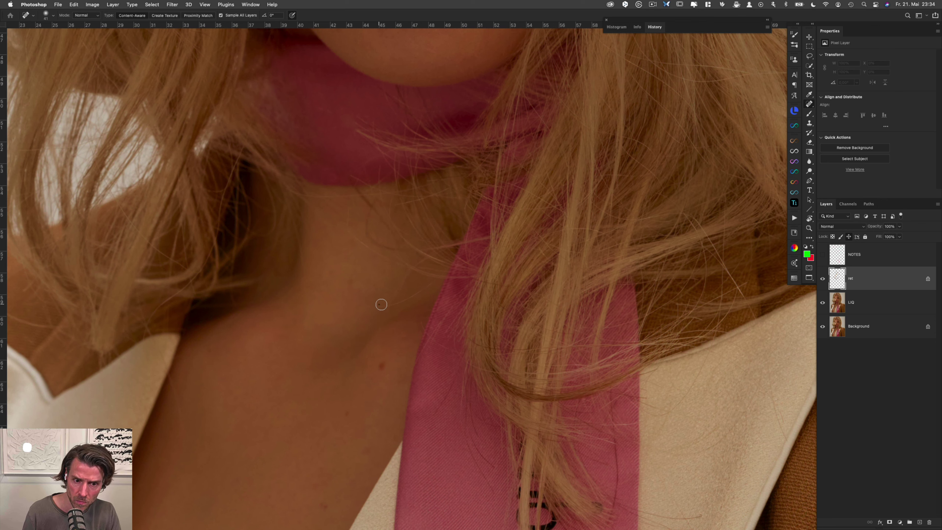
Step: Heal the fine stray hairs lying across the neck skin between the scarf's lower edge and the hanging scarf end
drag(383, 304, 437, 276)
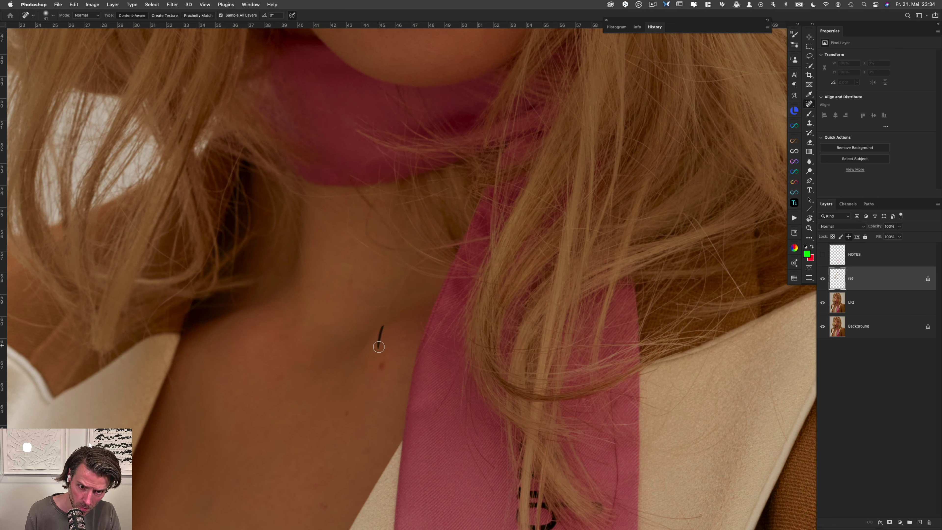
drag(399, 294, 410, 268)
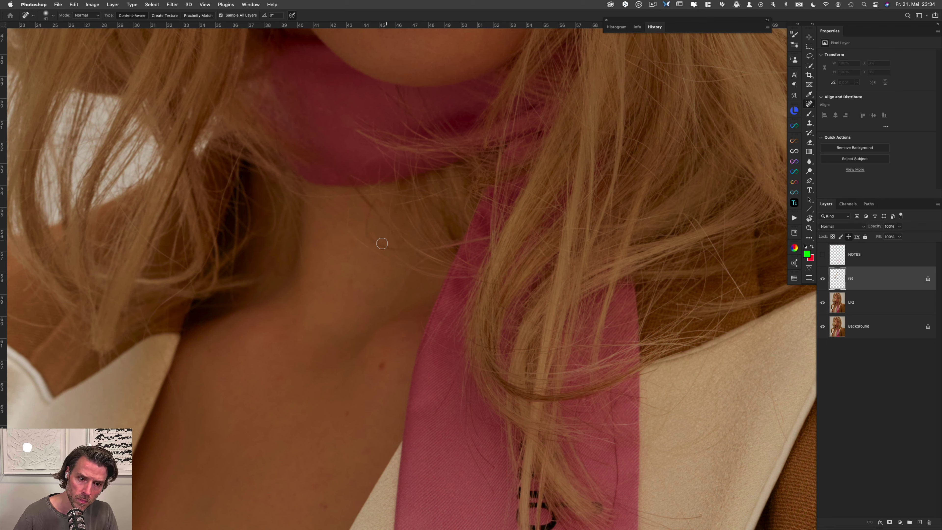
drag(355, 236, 386, 256)
drag(349, 208, 355, 241)
mouse_move(374, 202)
mouse_down()
mouse_move(369, 235)
mouse_move(388, 250)
mouse_move(412, 248)
mouse_up()
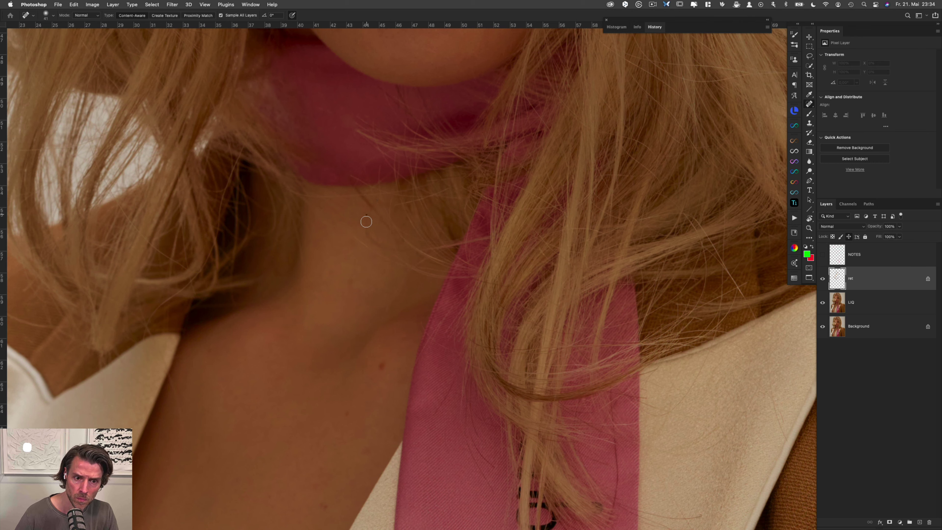
drag(366, 228, 389, 246)
drag(371, 240, 387, 248)
Step: Heal the small hairs crossing the lower edge of the neck scarf and the remaining ones on the throat
mouse_move(353, 185)
mouse_down()
mouse_move(388, 223)
mouse_move(356, 192)
mouse_up()
mouse_move(297, 192)
mouse_down()
mouse_move(368, 195)
mouse_move(300, 194)
mouse_up()
mouse_move(352, 176)
mouse_down()
mouse_move(386, 191)
mouse_move(363, 185)
mouse_up()
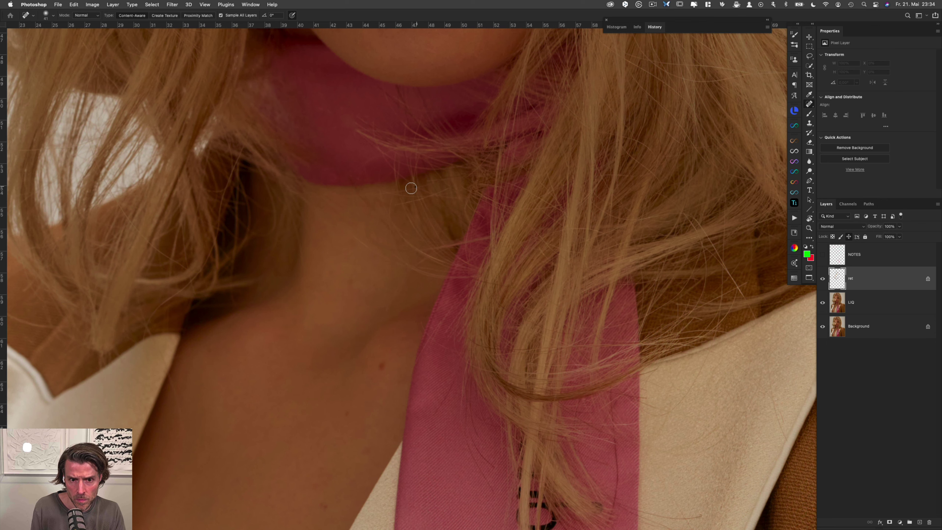
mouse_move(448, 183)
mouse_down()
mouse_move(390, 206)
mouse_move(406, 204)
mouse_move(398, 206)
mouse_up()
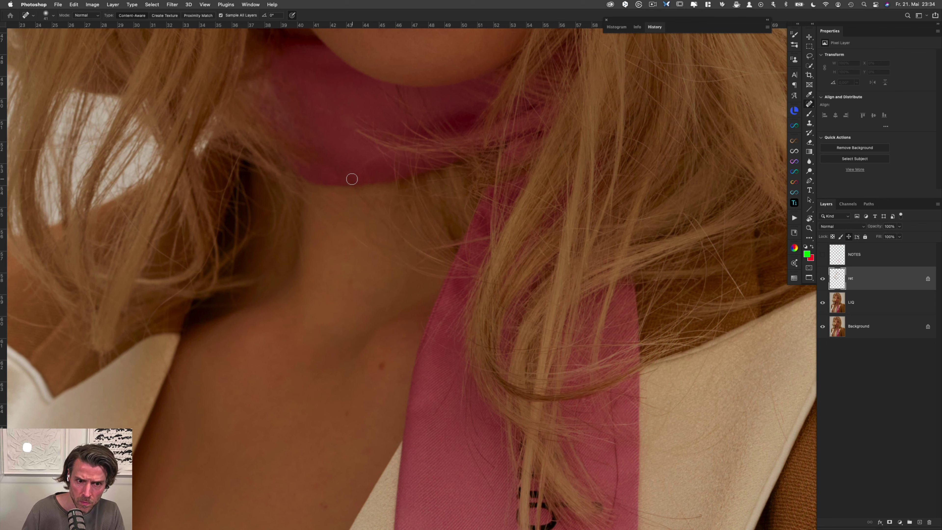
drag(352, 181, 379, 214)
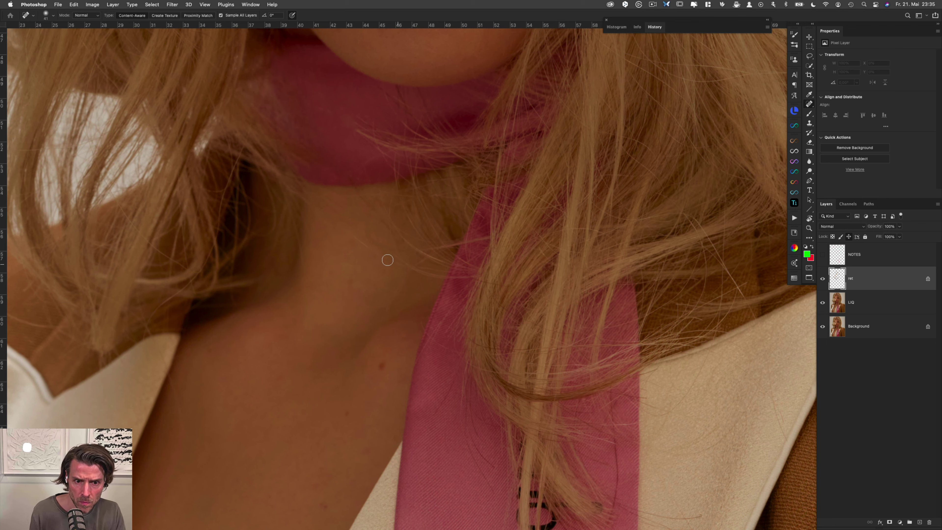
mouse_move(362, 239)
mouse_down()
mouse_move(381, 257)
mouse_move(388, 311)
mouse_move(440, 342)
mouse_move(432, 341)
mouse_up()
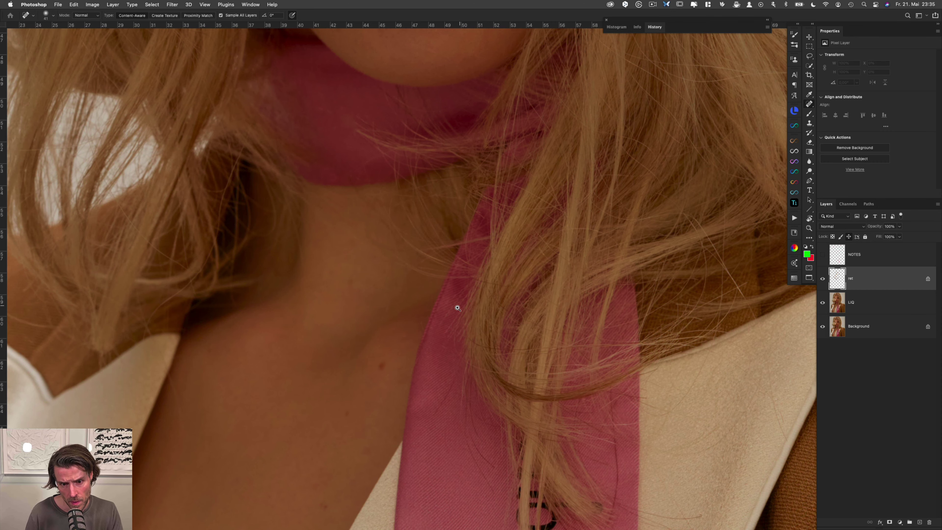
Step: Heal the loose hairs along the image-left side of the hanging scarf, beside the curled blonde strands
drag(458, 312, 473, 311)
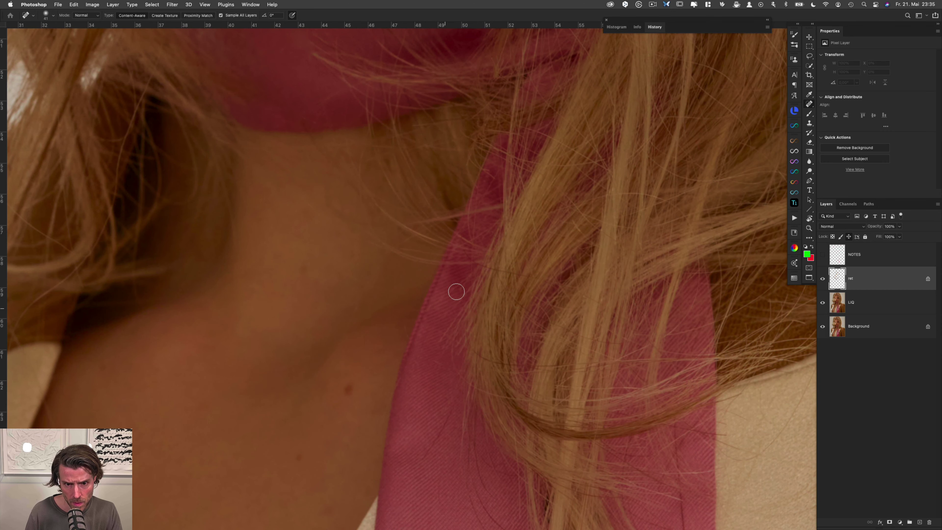
mouse_move(469, 273)
mouse_down()
mouse_move(455, 292)
mouse_move(445, 340)
mouse_up()
mouse_move(468, 304)
mouse_down()
mouse_move(442, 340)
mouse_move(442, 358)
mouse_up()
mouse_move(472, 404)
mouse_down()
mouse_move(454, 283)
mouse_move(411, 332)
mouse_up()
drag(433, 295, 404, 337)
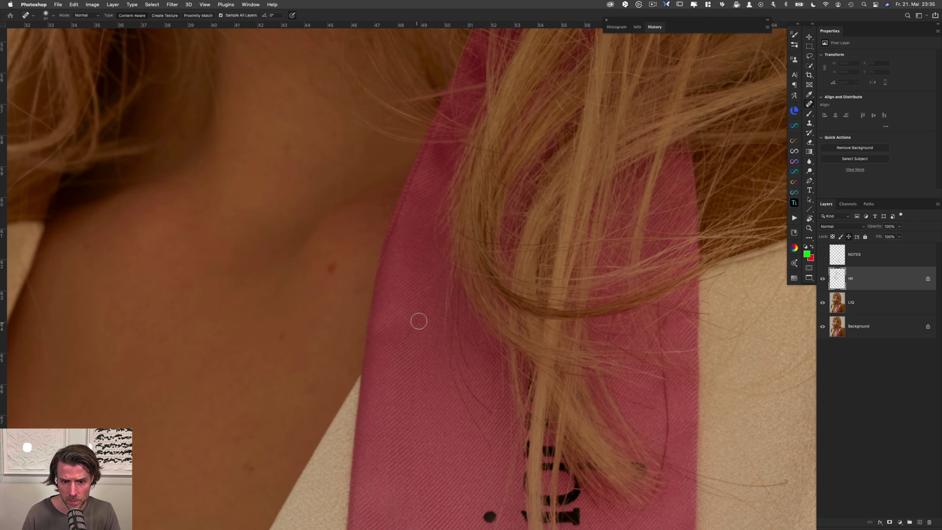
Step: Remove the thin curved hairs on the pink scarf just above the Gucci lettering
drag(448, 365, 479, 427)
drag(456, 388, 489, 445)
mouse_move(456, 362)
mouse_down()
mouse_move(492, 432)
mouse_move(482, 436)
mouse_up()
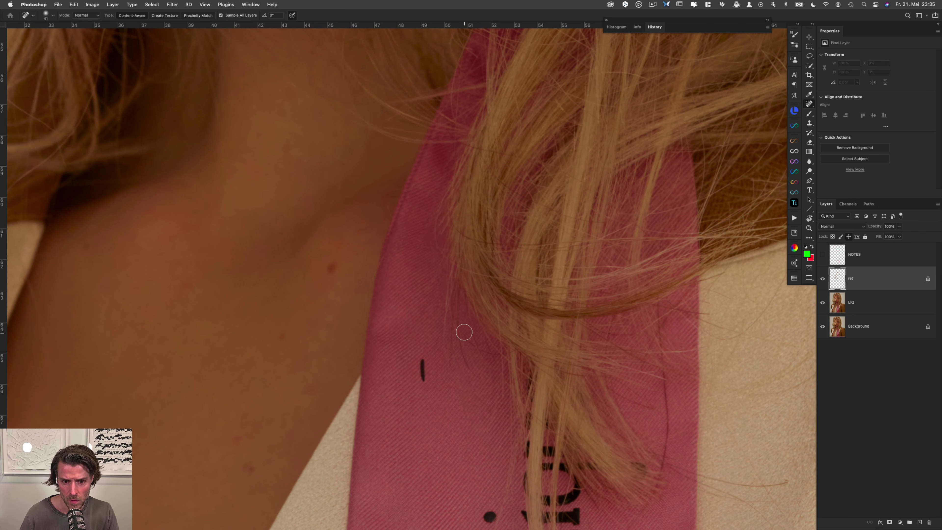
drag(459, 325, 478, 382)
Step: Heal the thin dark hairs on the image-right part of the scarf beside the black lettering
scroll(471, 368, down, 5)
scroll(472, 367, right, 2)
scroll(450, 401, down, 5)
scroll(450, 402, right, 1)
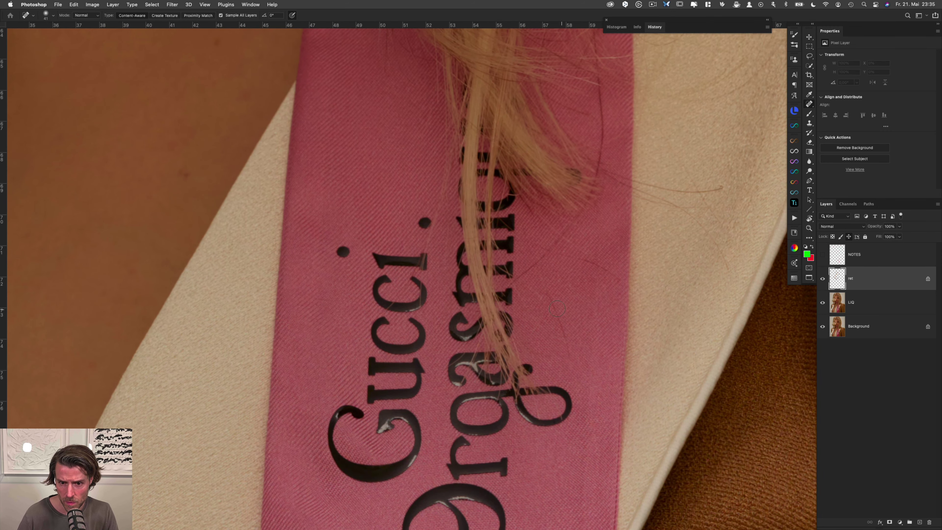
shift+click(564, 333)
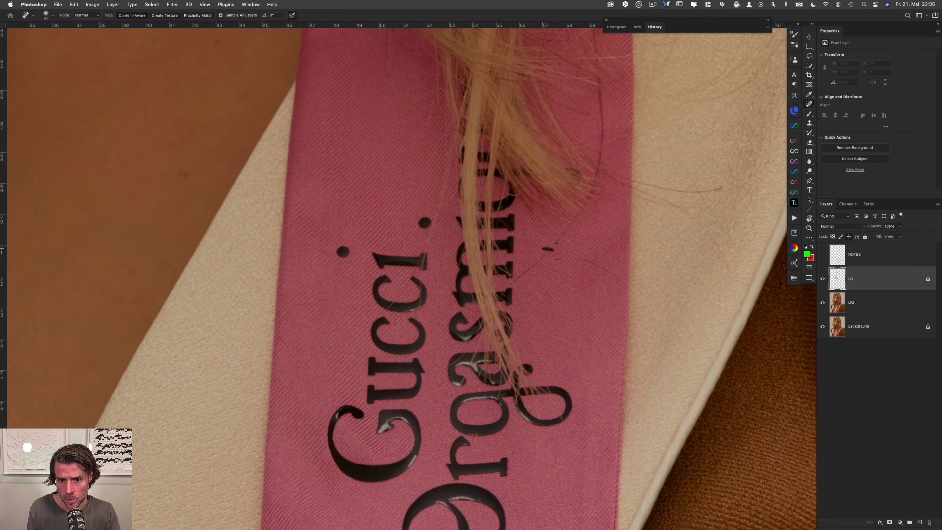
mouse_move(512, 276)
mouse_down()
mouse_move(563, 236)
mouse_move(616, 277)
mouse_up()
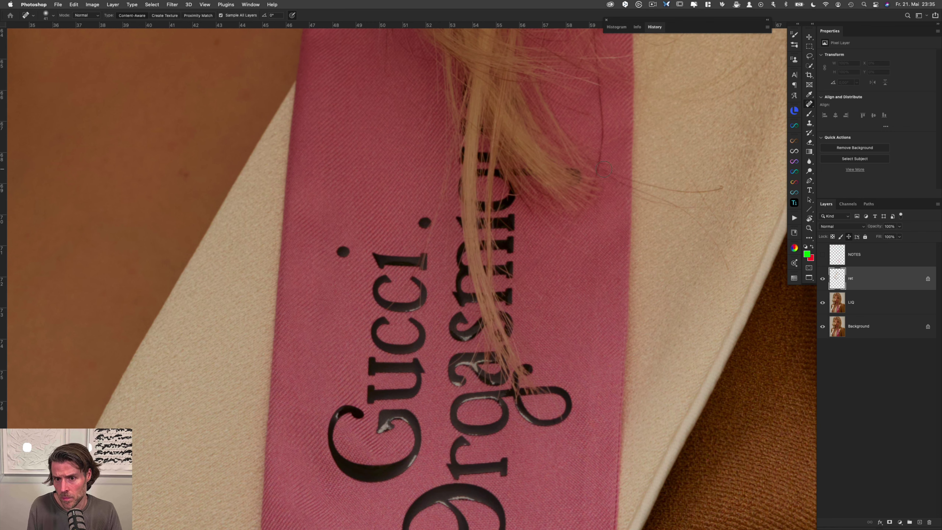
Step: Remove the long stray hairs reaching from the scarf edge onto the cream lapel
drag(629, 180, 722, 185)
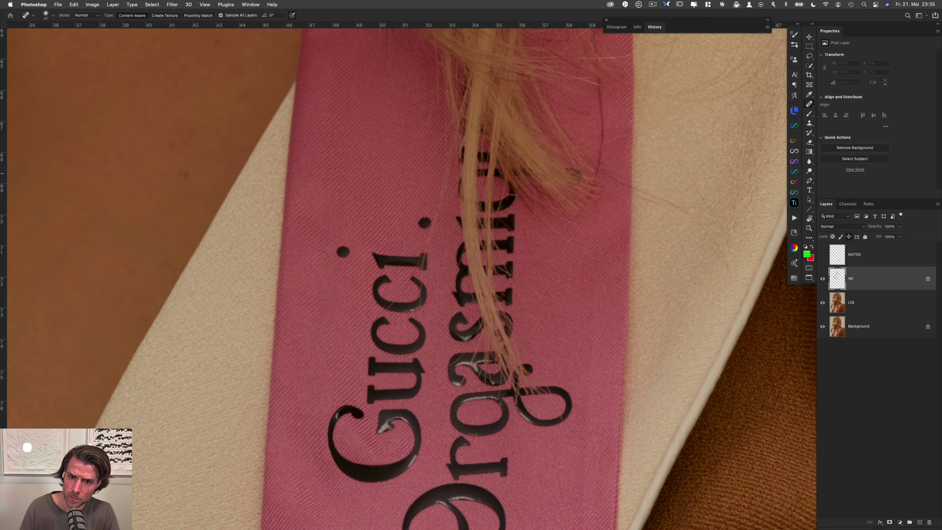
mouse_move(624, 184)
mouse_down()
mouse_move(687, 213)
mouse_move(674, 202)
mouse_move(707, 207)
mouse_move(697, 191)
mouse_move(711, 207)
mouse_move(716, 254)
mouse_up()
Step: Remove the long dark hair running down the image-right side of the scarf and heal its remnants
drag(602, 232, 512, 346)
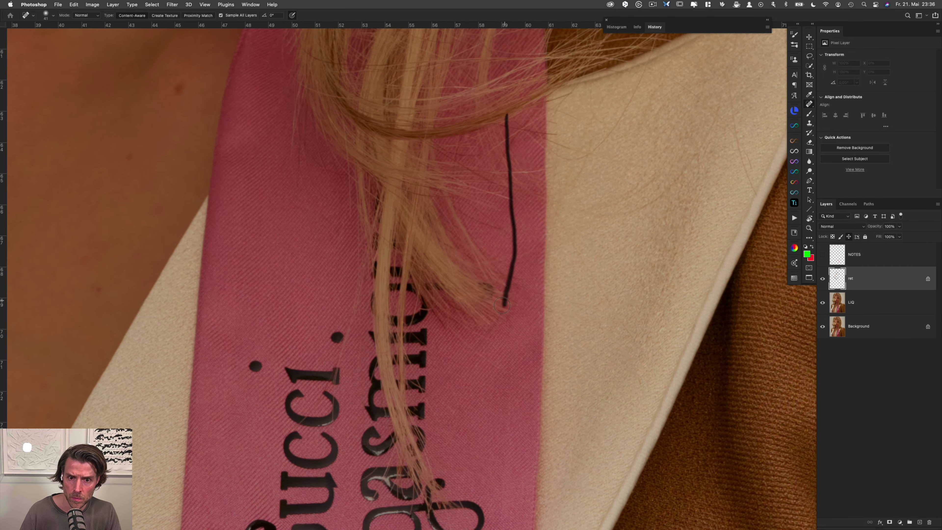
drag(501, 303, 503, 305)
drag(514, 192, 514, 223)
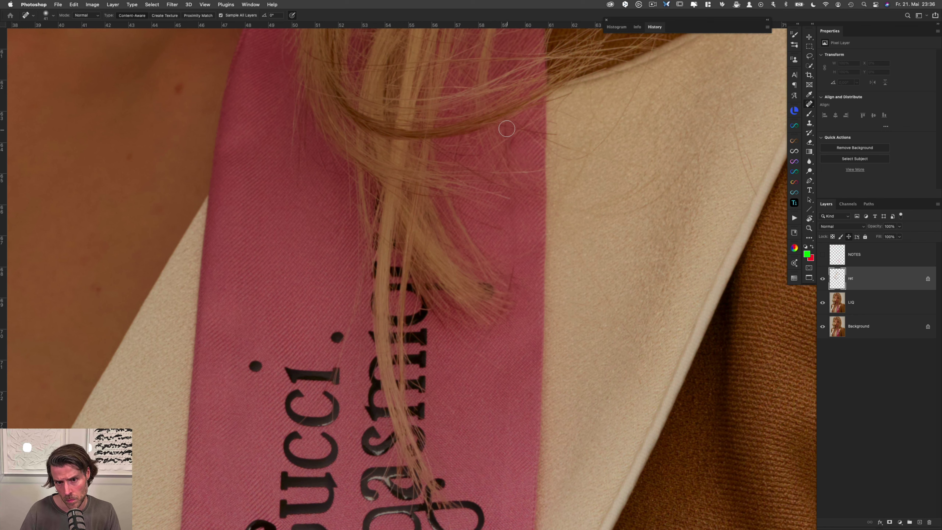
drag(505, 126, 509, 165)
drag(514, 271, 509, 297)
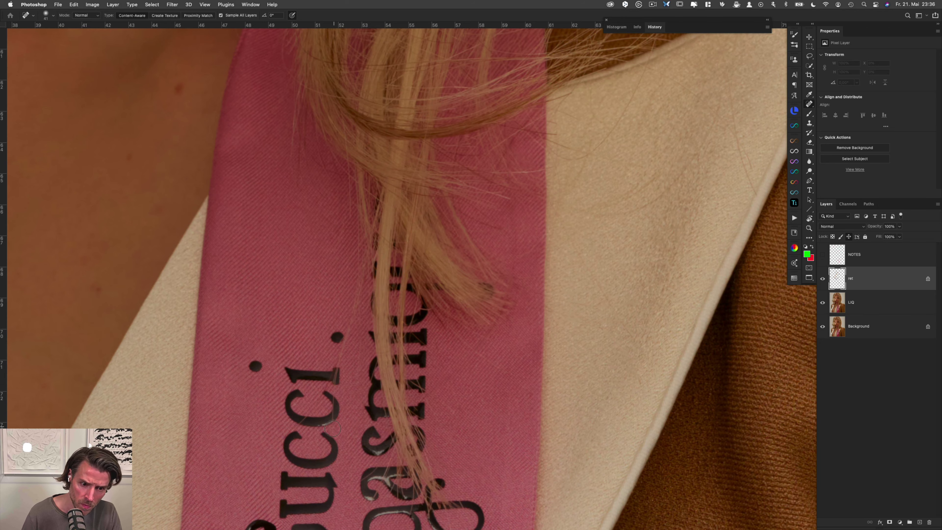
Step: Heal the short stray hairs around the strand ends on the scarf above the lettering
drag(332, 428, 351, 313)
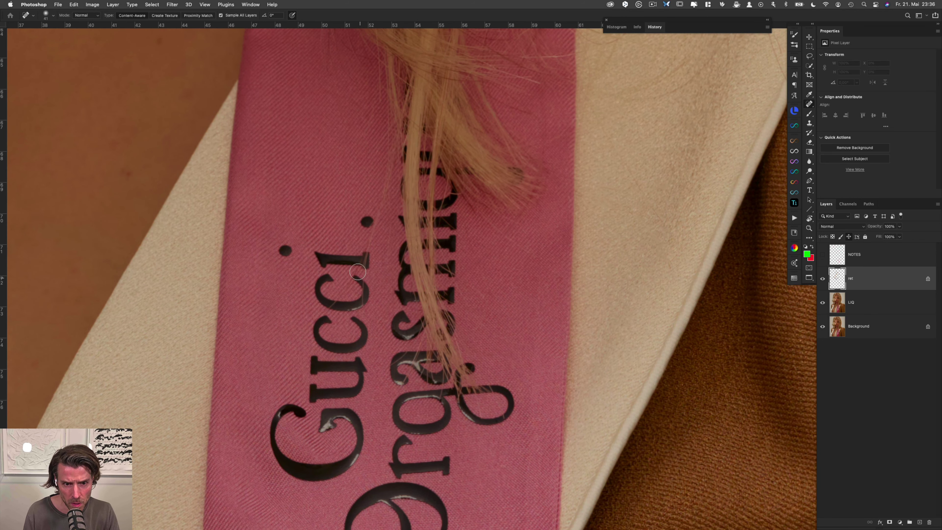
scroll(370, 255, up, 5)
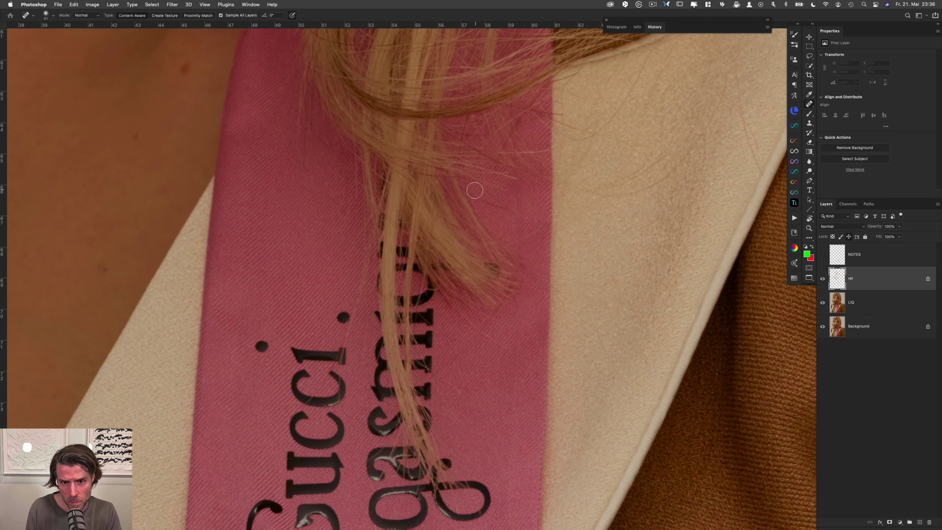
mouse_move(474, 191)
mouse_down()
mouse_move(511, 211)
mouse_move(506, 204)
mouse_up()
drag(512, 122, 490, 170)
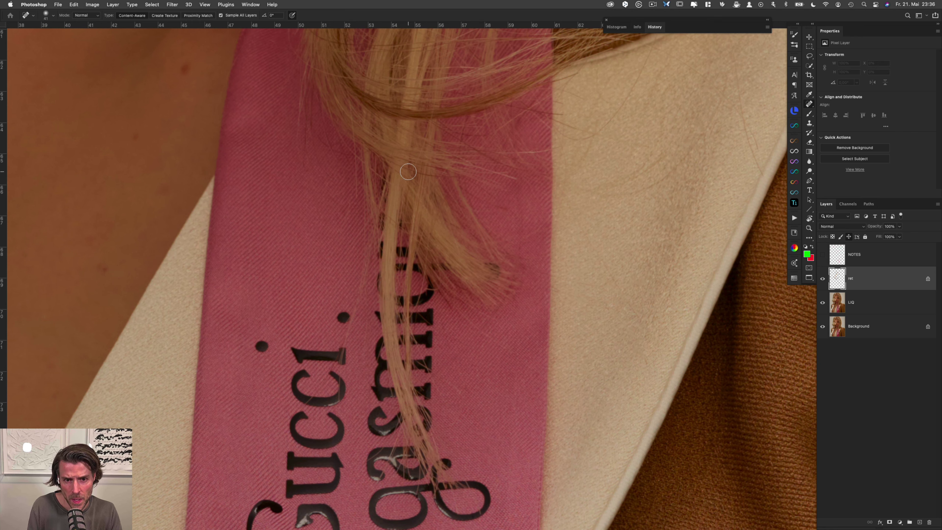
mouse_move(409, 170)
mouse_down()
mouse_move(436, 175)
mouse_move(417, 171)
mouse_move(412, 182)
mouse_up()
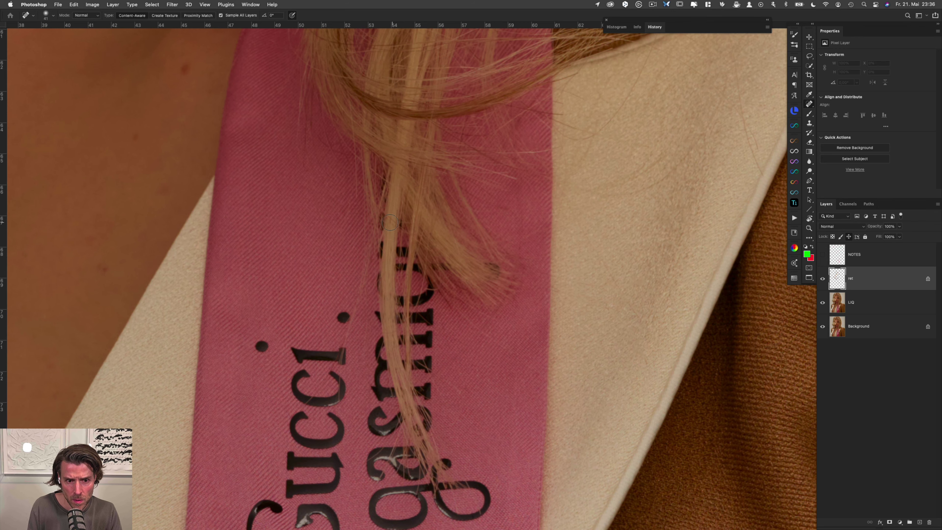
Step: Heal the hair crossing the final i of Gucci and clean the edge of its dot with the Clone Stamp
mouse_move(361, 388)
mouse_down()
mouse_move(342, 261)
mouse_move(345, 269)
mouse_move(315, 284)
mouse_up()
drag(317, 241, 316, 245)
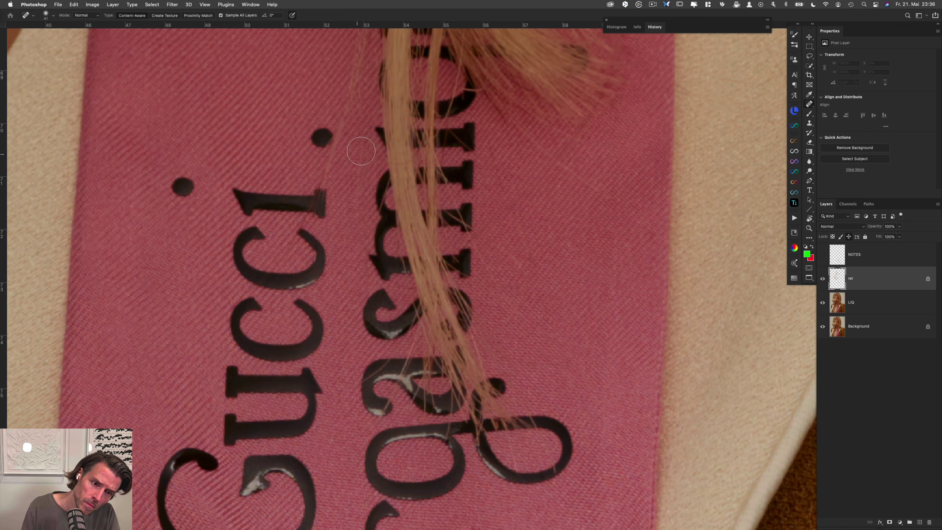
drag(305, 218, 320, 186)
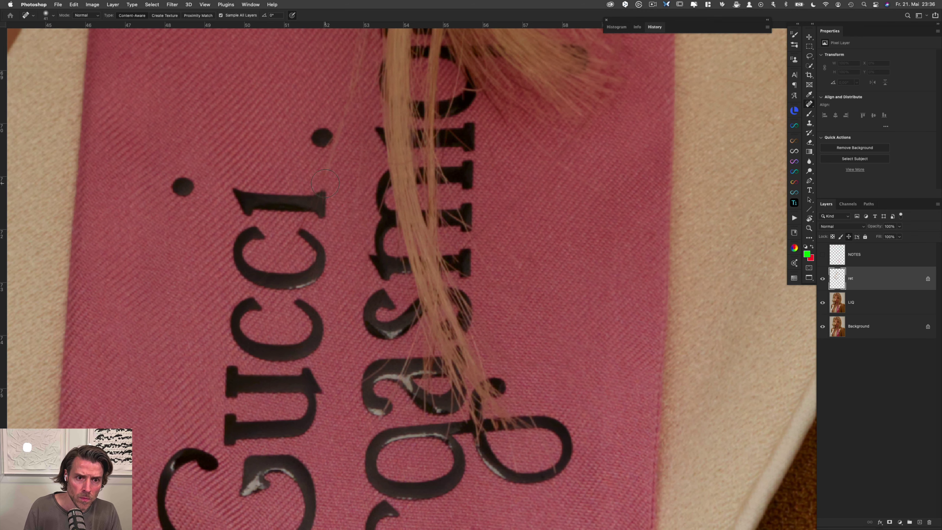
scroll(329, 212, up, 3)
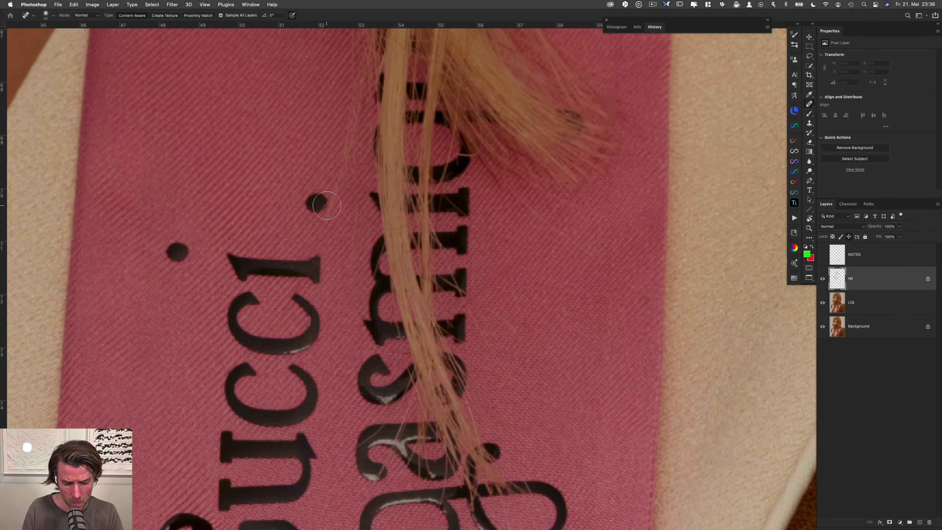
key(s)
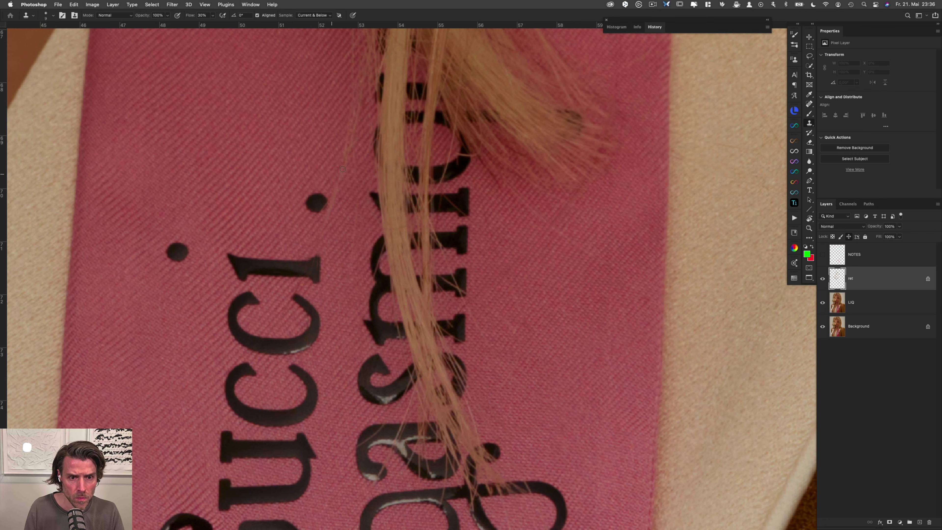
drag(320, 204, 321, 205)
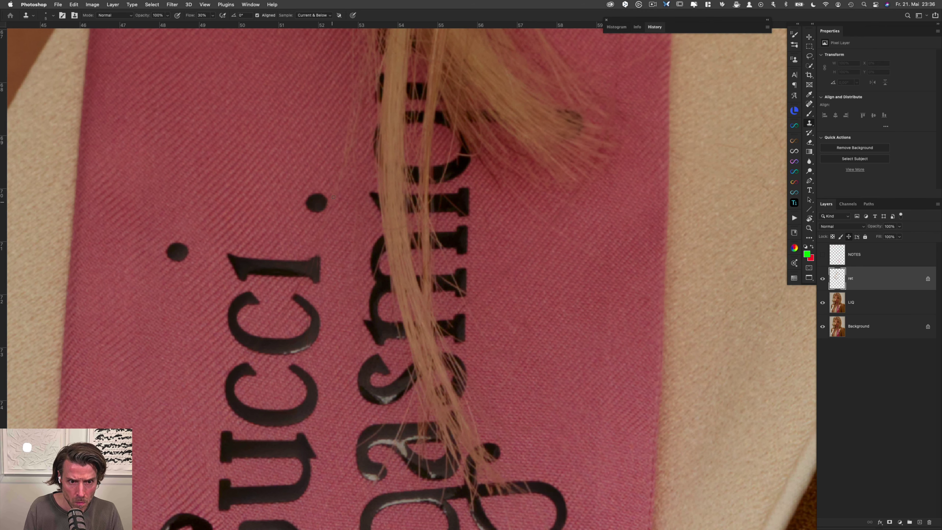
Step: Heal the fine hairs between the two lines of lettering and clone away the hairs crossing the letter a
drag(360, 168, 343, 210)
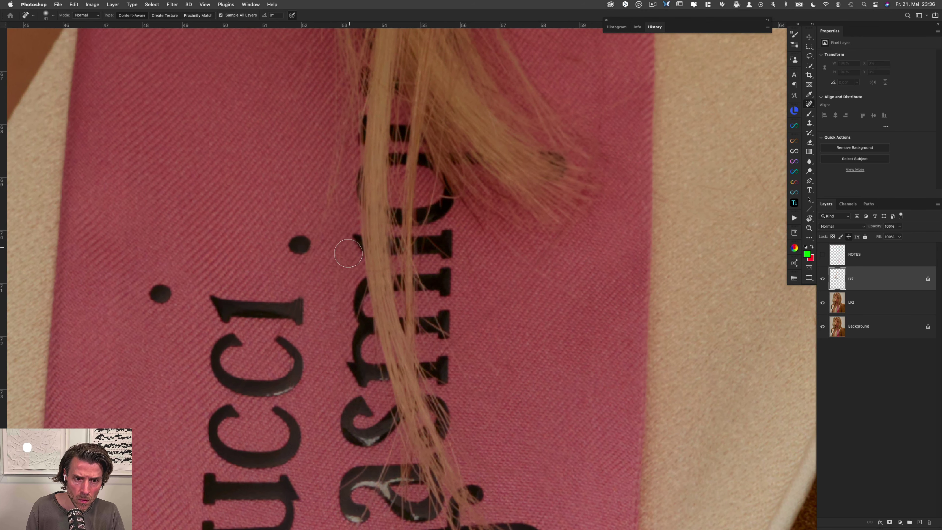
key(j)
drag(340, 353, 324, 312)
drag(352, 406, 325, 222)
drag(327, 294, 354, 299)
drag(332, 201, 327, 200)
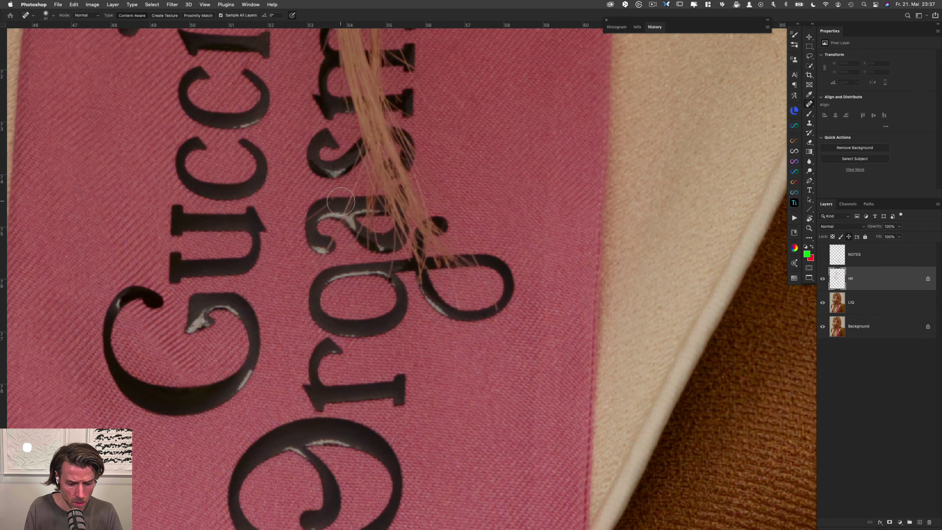
key(s)
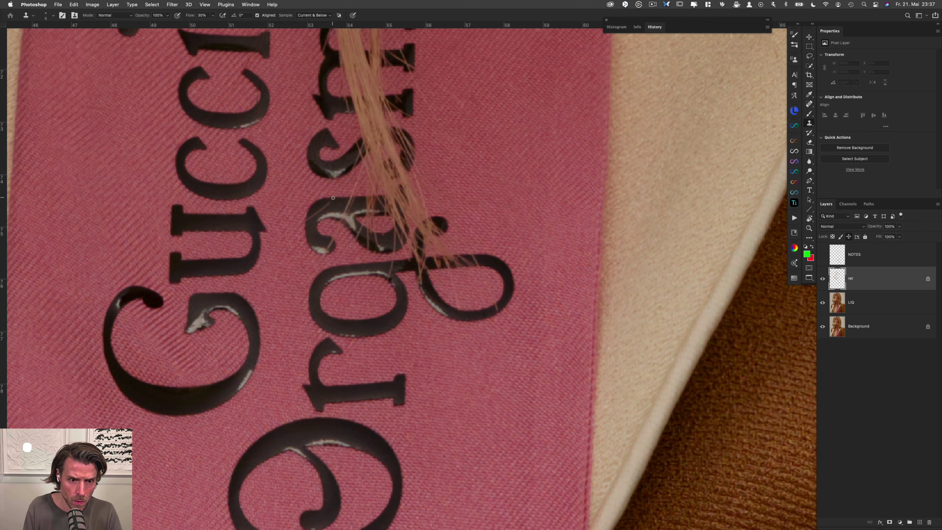
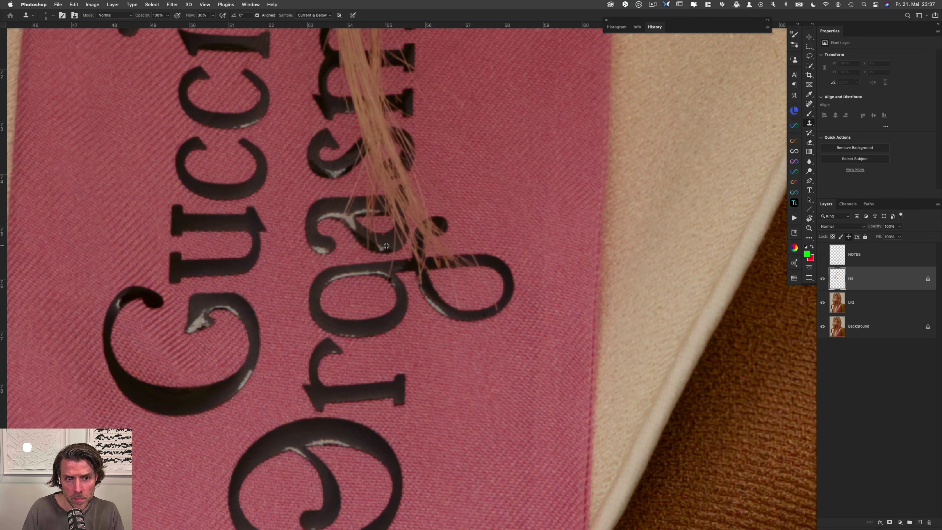
Step: Reduce the healing brush size and heal the short hairs sticking out along the image-right side of the lower lettering
scroll(350, 144, up, 5)
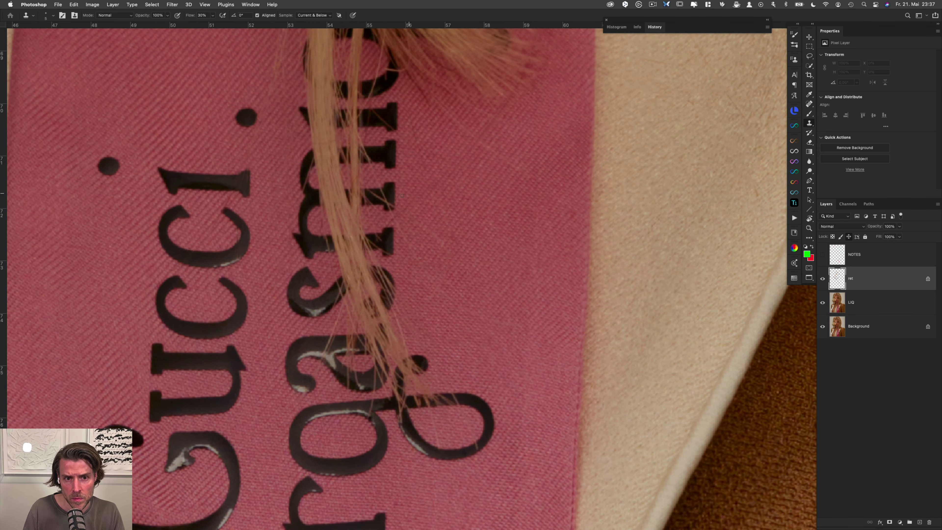
scroll(401, 195, up, 5)
key(j)
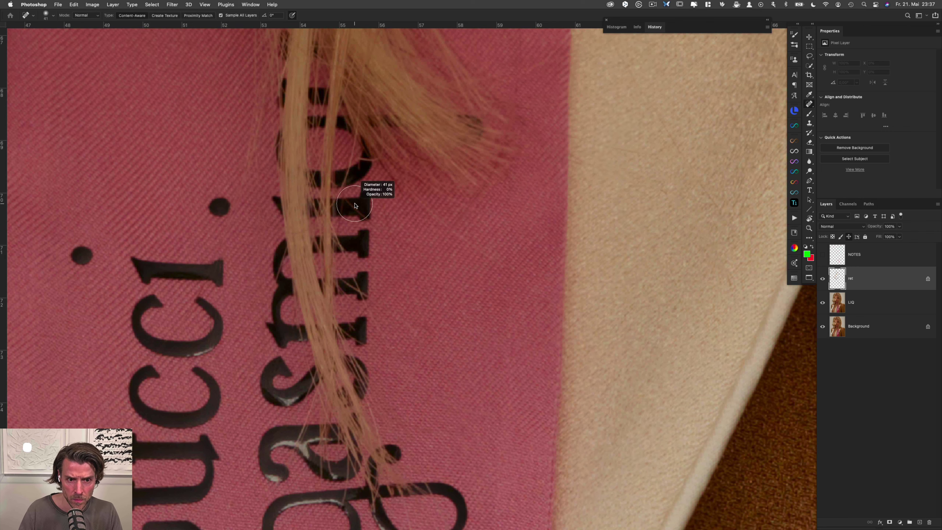
drag(355, 204, 351, 206)
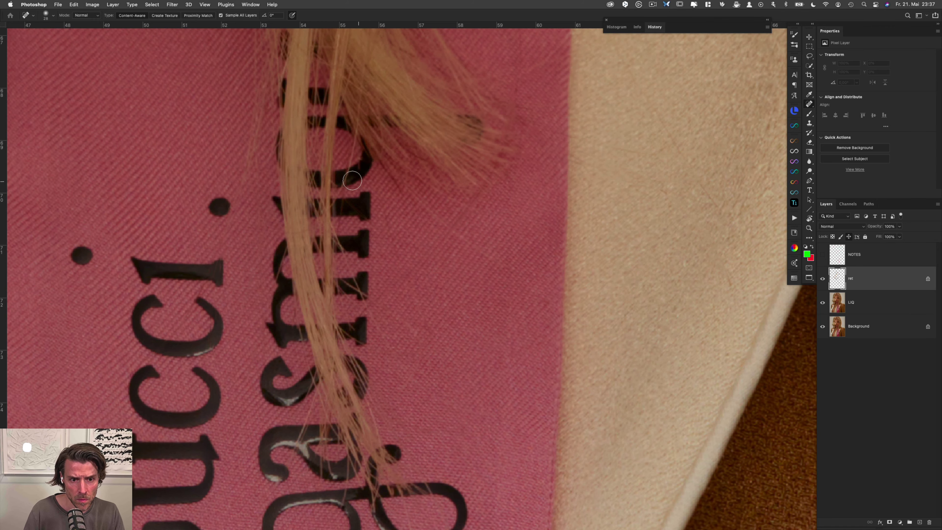
drag(374, 343, 383, 189)
drag(346, 427, 384, 160)
drag(388, 224, 338, 366)
Step: Compare the scarf and lapel area with and without the retouching layer
scroll(338, 366, up, 5)
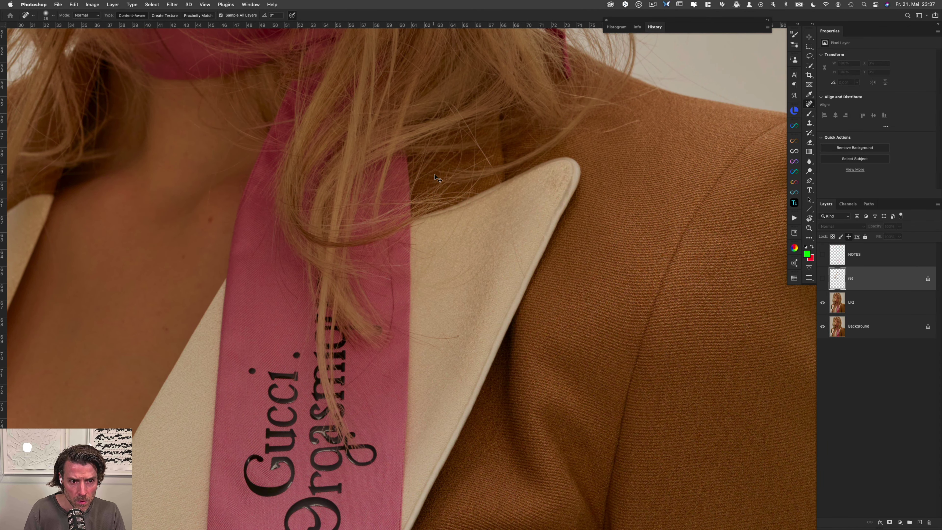
scroll(337, 223, up, 3)
scroll(318, 293, up, 3)
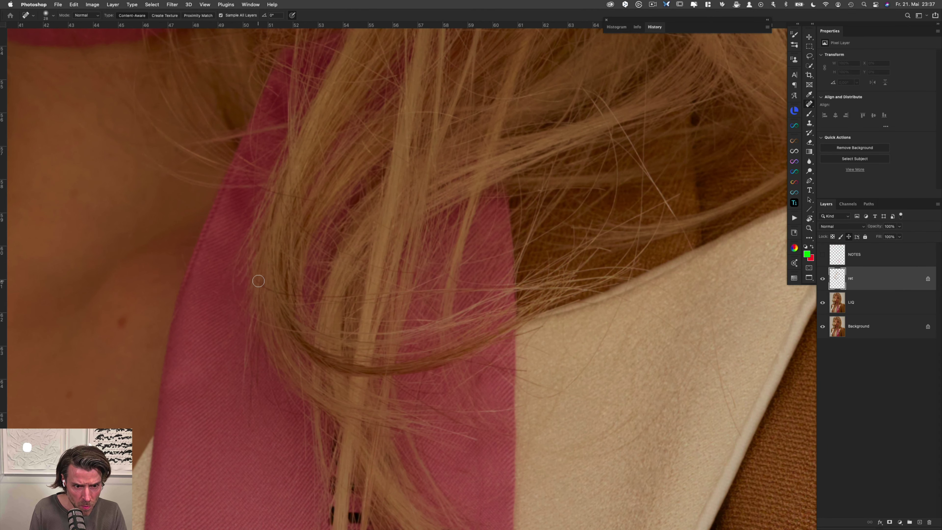
Step: Heal the fine hairs crossing the large curl of hair over the pink scarf
drag(259, 283, 344, 297)
drag(261, 184, 323, 204)
mouse_move(282, 201)
mouse_down()
mouse_move(296, 223)
mouse_move(349, 252)
mouse_move(431, 278)
mouse_up()
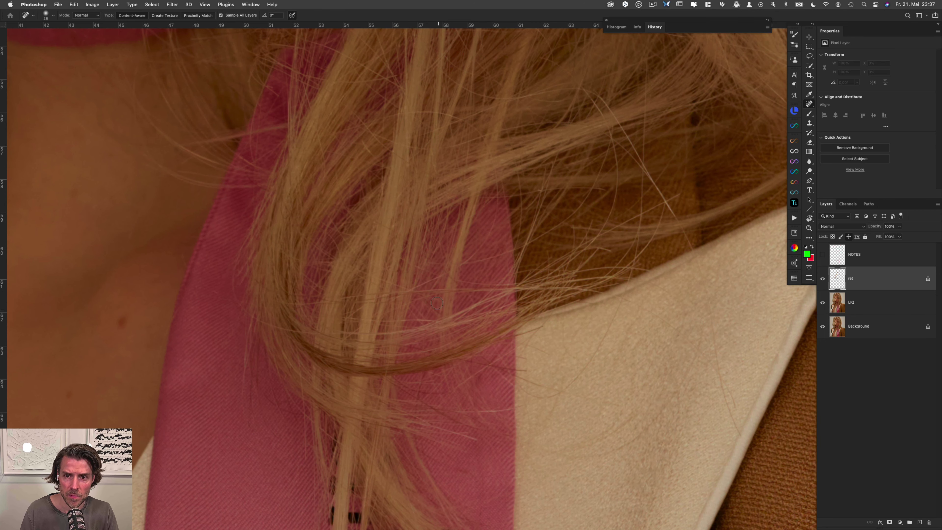
Step: Heal the long light hair running diagonally across the dark hair area above the cream lapel
scroll(435, 294, up, 5)
scroll(435, 294, right, 2)
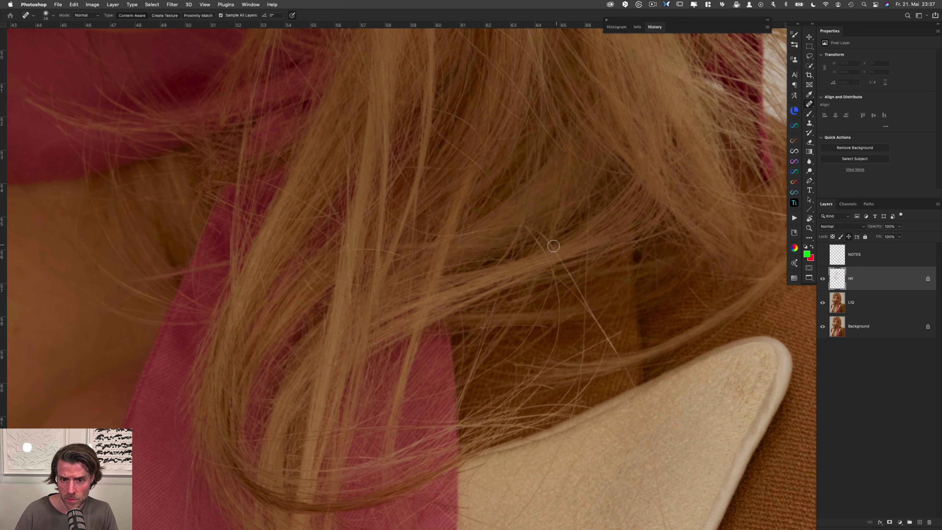
drag(543, 235, 570, 270)
drag(544, 235, 603, 332)
drag(576, 296, 622, 362)
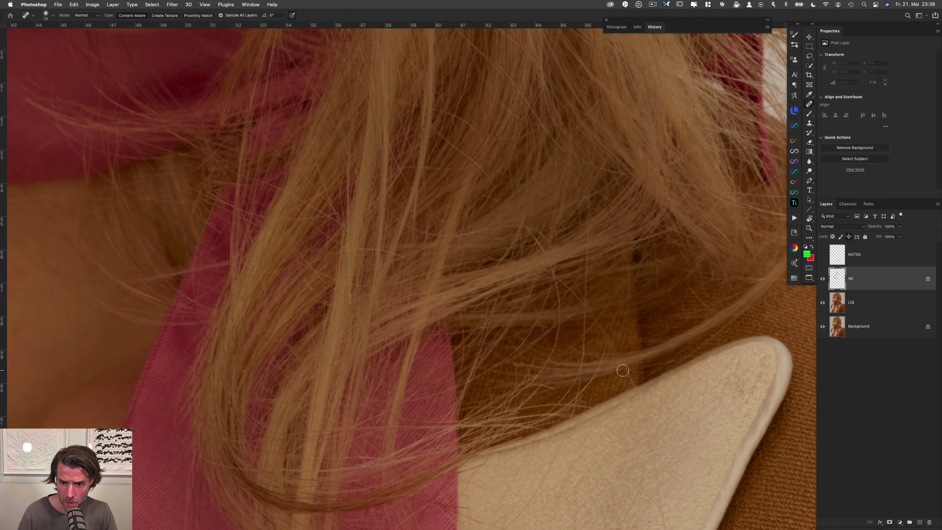
Step: Heal the stray hairs running over the lapel's upper edge and down across its cream fabric
mouse_move(620, 358)
mouse_down()
mouse_move(638, 395)
mouse_move(584, 300)
mouse_move(601, 297)
mouse_move(625, 413)
mouse_up()
drag(622, 407, 633, 430)
drag(619, 385, 628, 409)
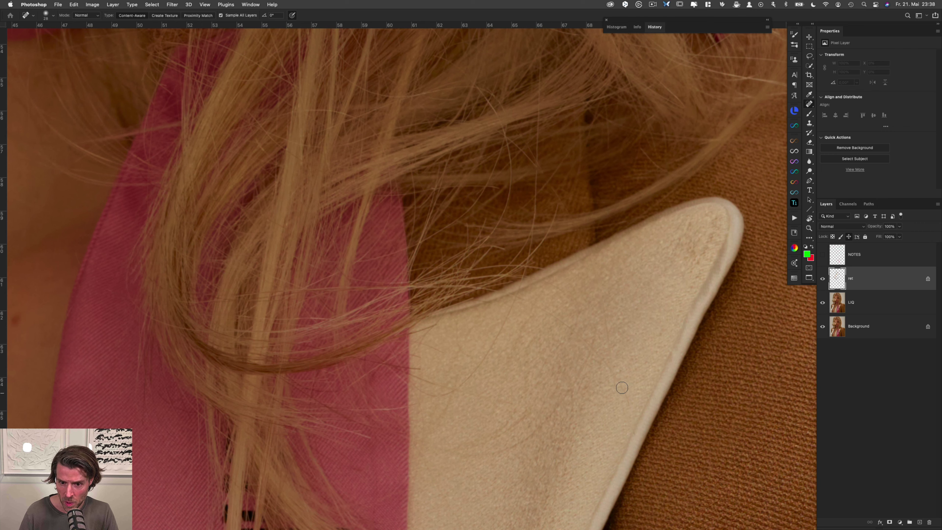
drag(592, 333, 580, 366)
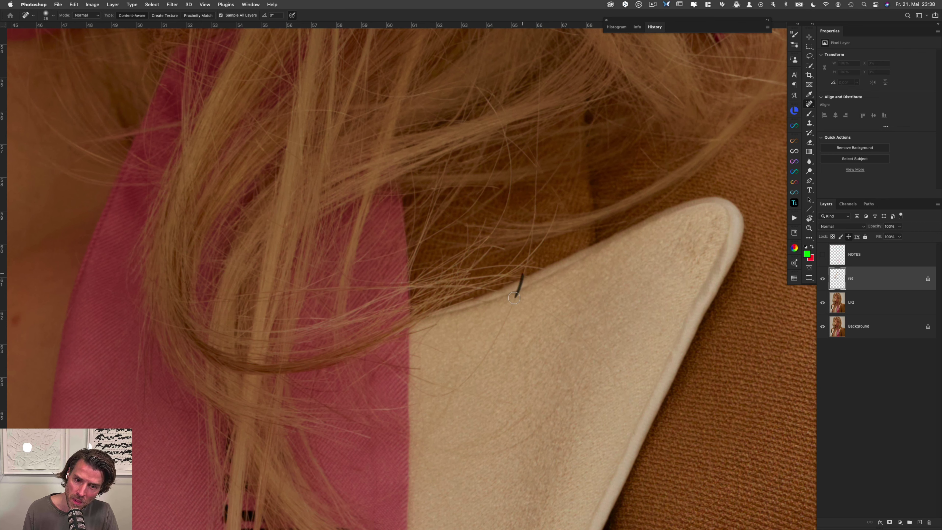
mouse_move(505, 317)
mouse_down()
mouse_move(483, 358)
mouse_move(443, 398)
mouse_move(454, 391)
mouse_up()
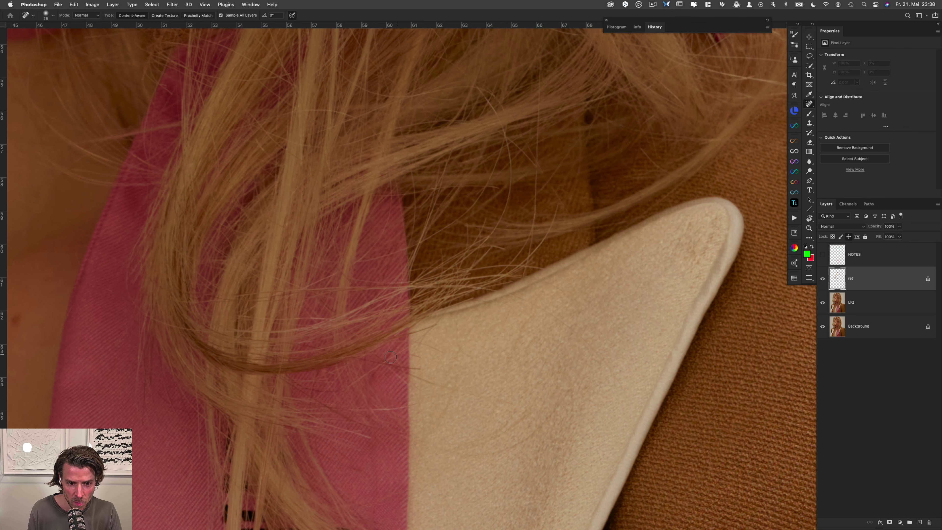
Step: Heal the short dark hairs below the curl that cross from the pink scarf onto the cream lapel
mouse_move(356, 357)
mouse_down()
mouse_move(423, 365)
mouse_move(398, 368)
mouse_up()
mouse_move(405, 333)
mouse_down()
mouse_move(445, 318)
mouse_move(410, 352)
mouse_move(449, 357)
mouse_up()
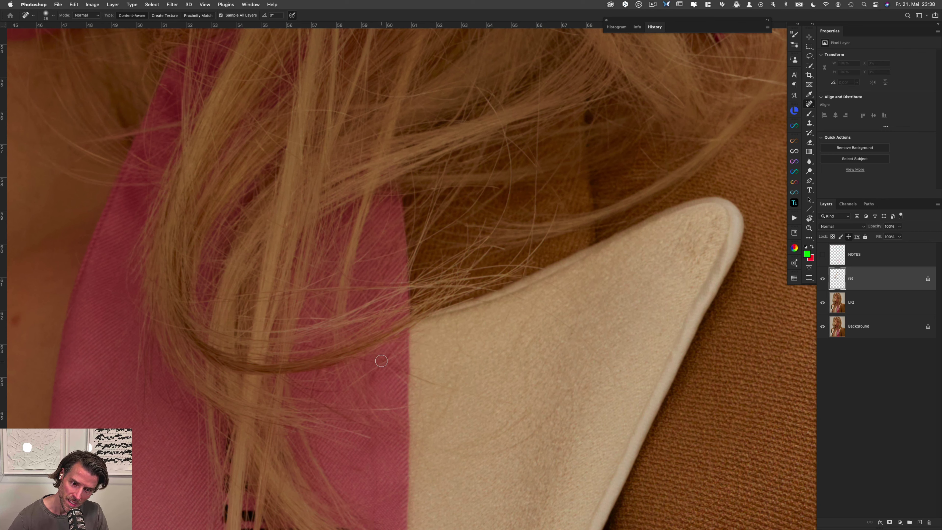
drag(395, 366, 456, 394)
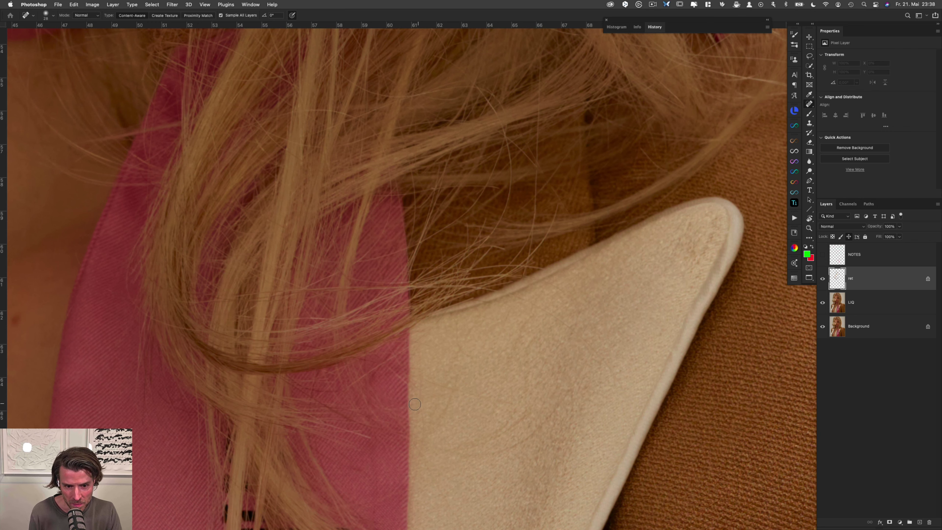
mouse_move(382, 365)
mouse_down()
mouse_move(417, 382)
mouse_move(354, 387)
mouse_move(413, 388)
mouse_up()
Step: Heal the remaining hair traces on the cream lapel and the brownish spots near its tip
mouse_move(521, 451)
mouse_down()
mouse_move(430, 339)
mouse_move(441, 300)
mouse_move(431, 332)
mouse_move(399, 343)
mouse_up()
drag(390, 289, 355, 288)
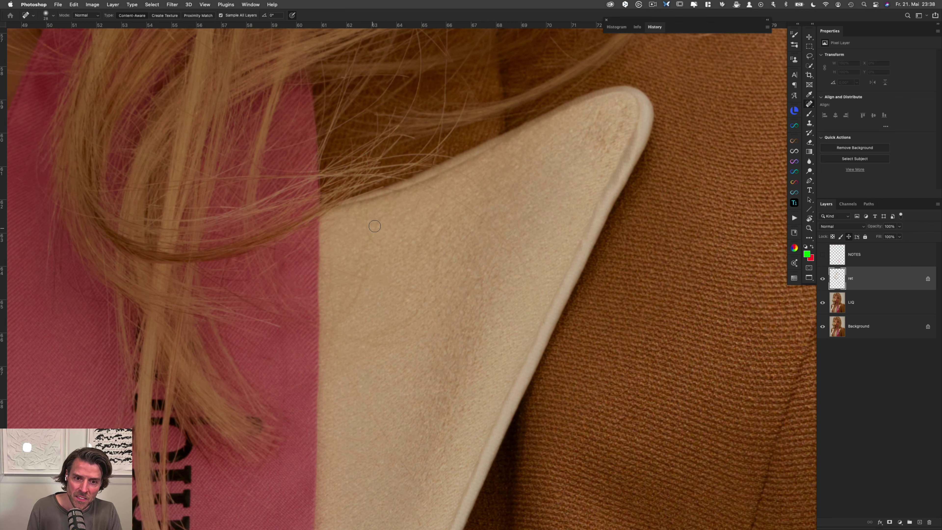
mouse_move(428, 185)
mouse_down()
mouse_move(465, 204)
mouse_move(447, 202)
mouse_up()
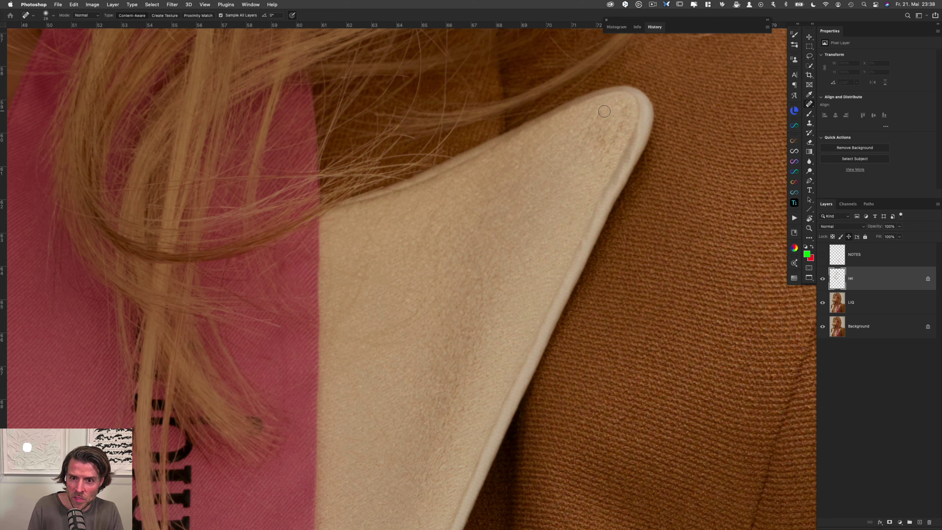
mouse_move(602, 114)
mouse_down()
mouse_move(586, 138)
mouse_move(596, 158)
mouse_up()
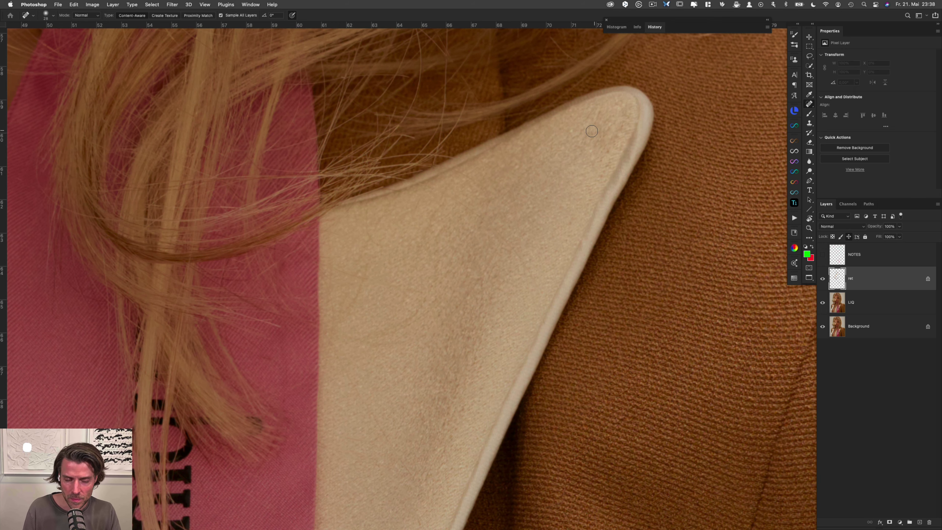
drag(385, 208, 372, 233)
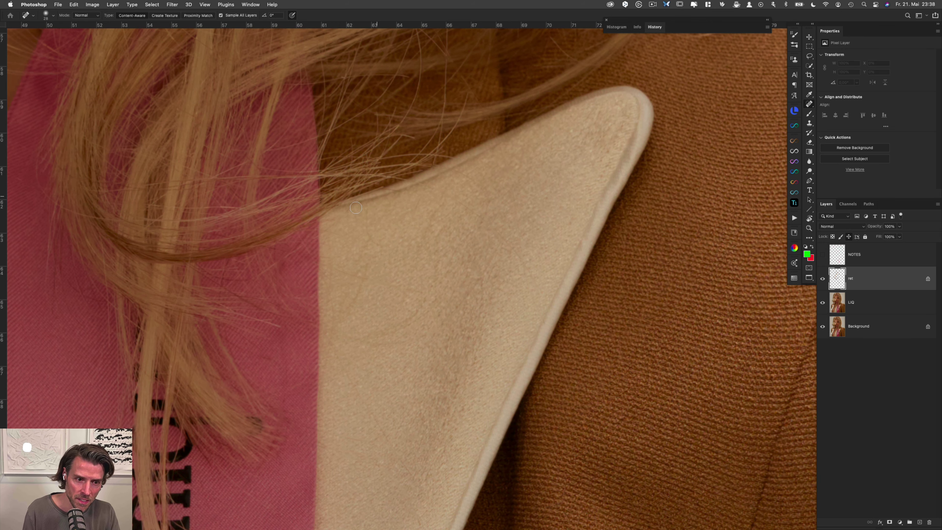
Step: Heal the leftover fine hairs near the lapel's scarf-side edge and inside the curl over the scarf
scroll(291, 252, down, 4)
scroll(292, 252, left, 5)
drag(325, 229, 373, 247)
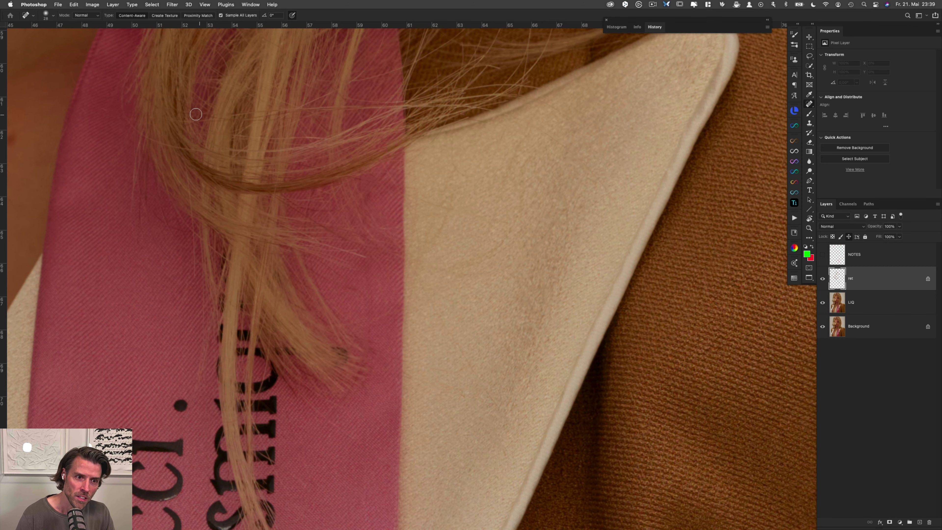
drag(212, 117, 238, 124)
Step: Heal the crossing hairs above the lapel tip and the light stray hair lying across the brown jacket's shoulder
drag(359, 104, 357, 255)
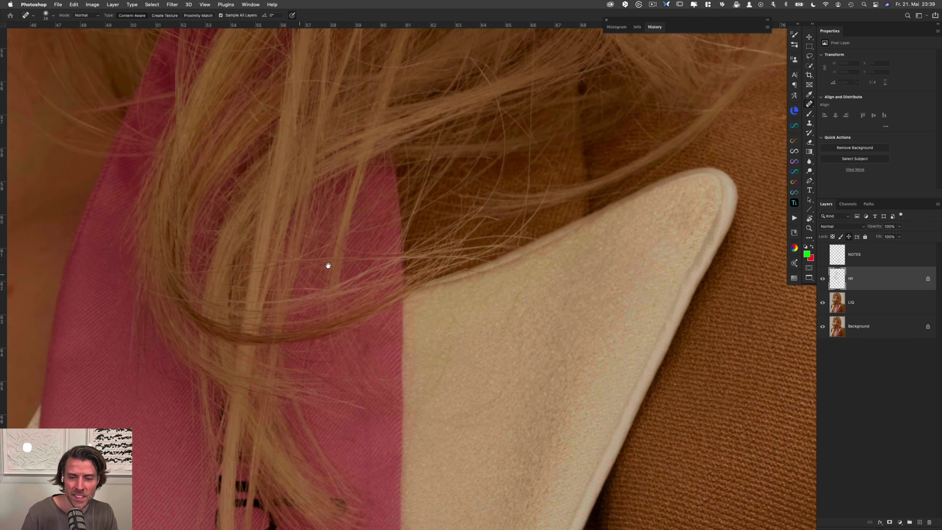
drag(444, 178, 413, 327)
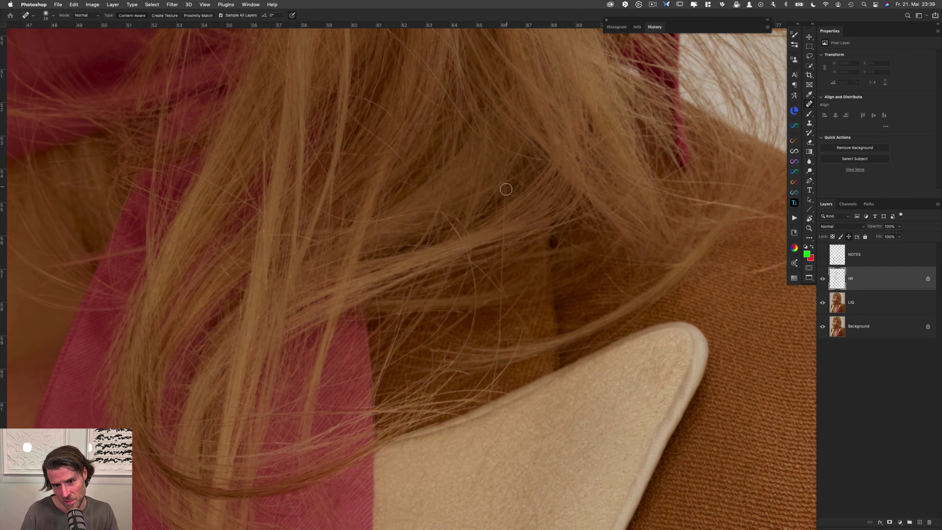
drag(506, 196, 502, 308)
drag(503, 250, 495, 354)
drag(607, 276, 628, 294)
mouse_move(575, 270)
mouse_down()
mouse_move(554, 263)
mouse_move(537, 279)
mouse_up()
drag(530, 243, 528, 268)
drag(632, 311, 495, 234)
mouse_move(535, 226)
mouse_down()
mouse_move(576, 256)
mouse_move(521, 266)
mouse_up()
click(576, 255)
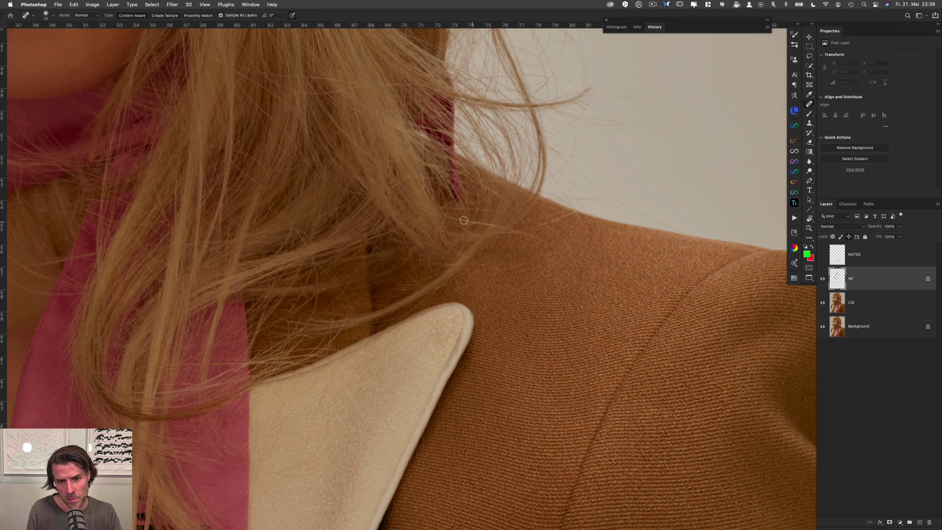
mouse_move(452, 218)
mouse_down()
mouse_move(525, 231)
mouse_move(570, 214)
mouse_move(576, 222)
mouse_move(526, 222)
mouse_up()
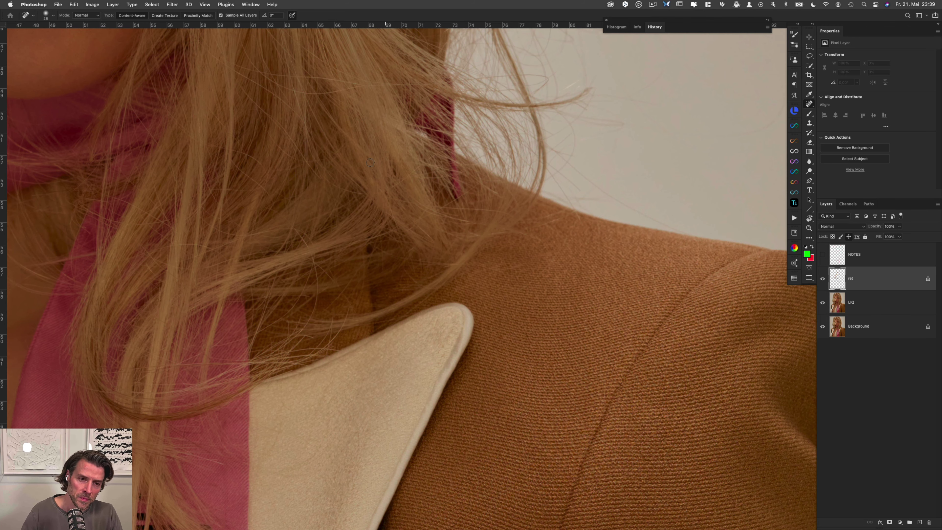
Step: Heal the fine hairs crossing the vertical locks between the scarf knot and the lapel
drag(256, 186, 371, 223)
super+click(344, 196)
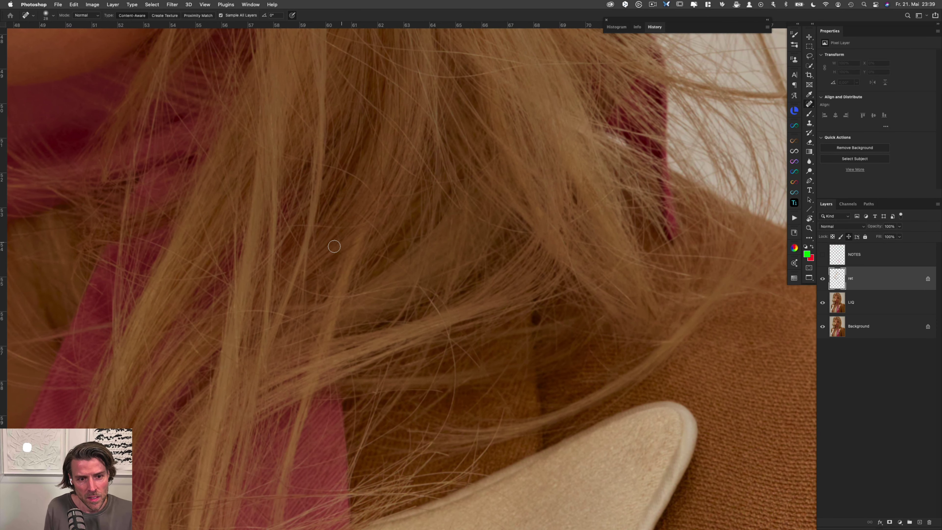
drag(295, 225, 368, 223)
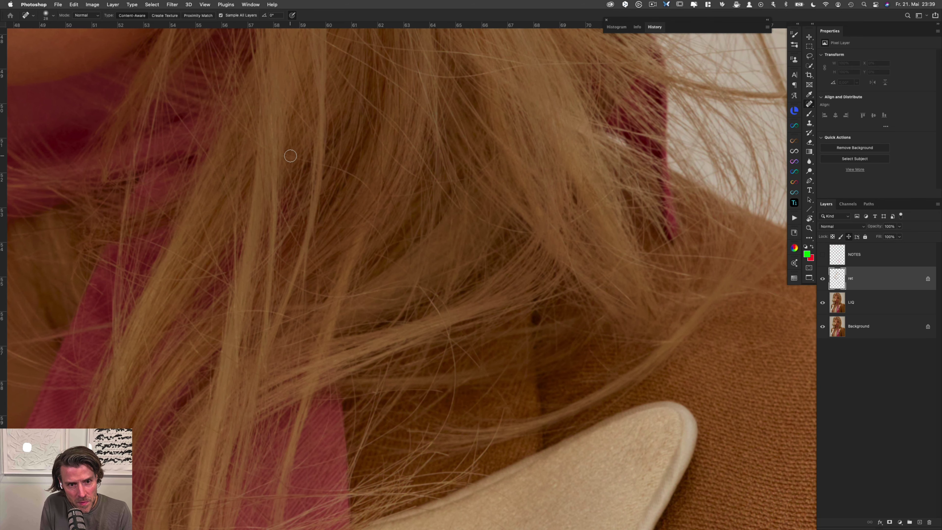
mouse_move(307, 164)
mouse_down()
mouse_move(351, 175)
mouse_move(337, 173)
mouse_up()
Step: Try to heal the long horizontal hair crossing the locks beside the chin, and erase that healing again
drag(444, 139, 397, 245)
drag(396, 163, 394, 232)
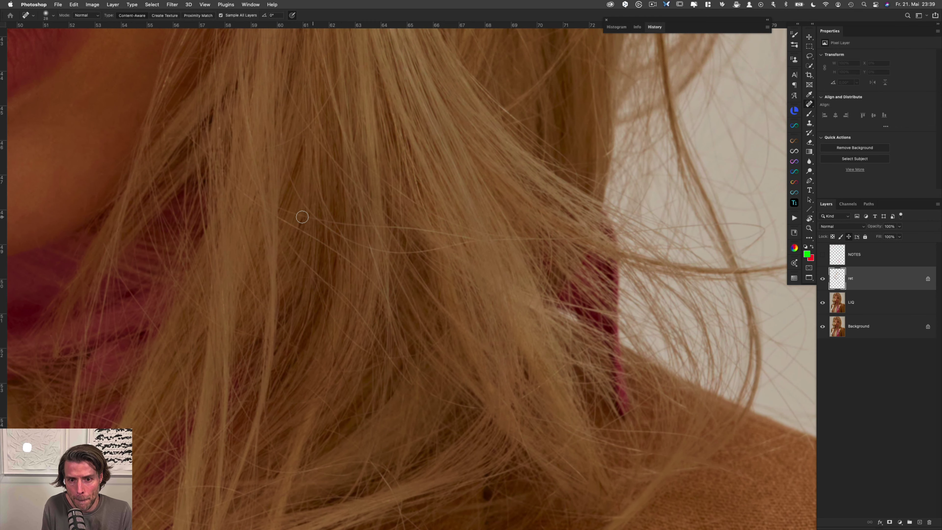
drag(488, 262, 485, 268)
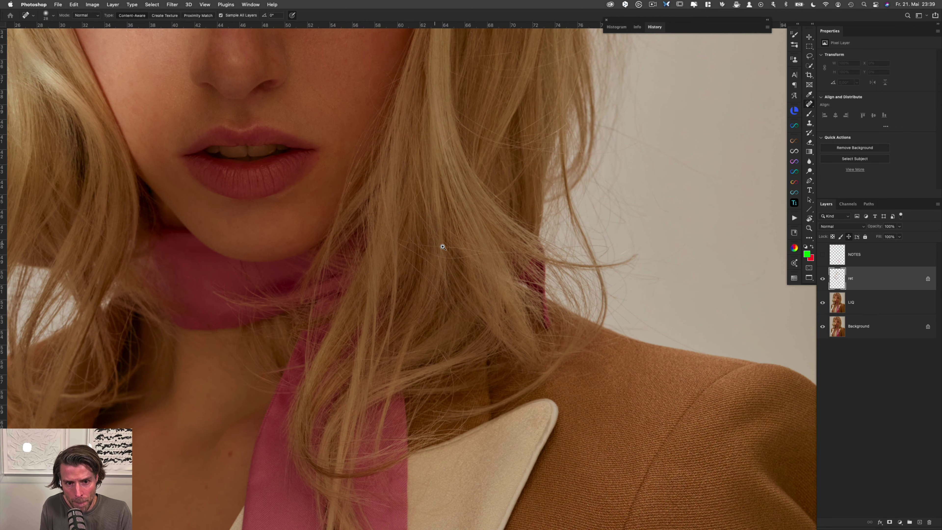
scroll(445, 247, up, 3)
mouse_move(335, 223)
mouse_down()
mouse_move(368, 236)
mouse_move(517, 257)
mouse_move(463, 250)
mouse_up()
drag(490, 251, 438, 248)
drag(485, 251, 384, 242)
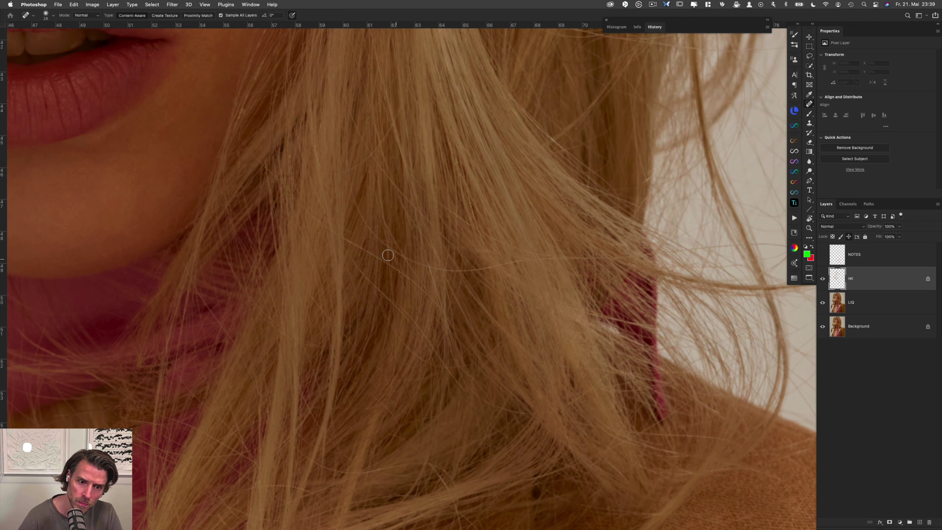
scroll(381, 239, up, 3)
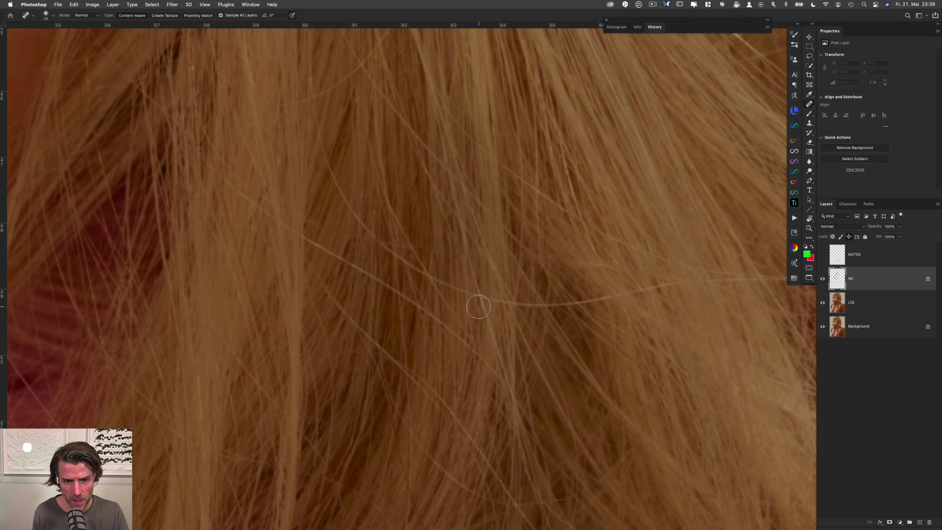
key(e)
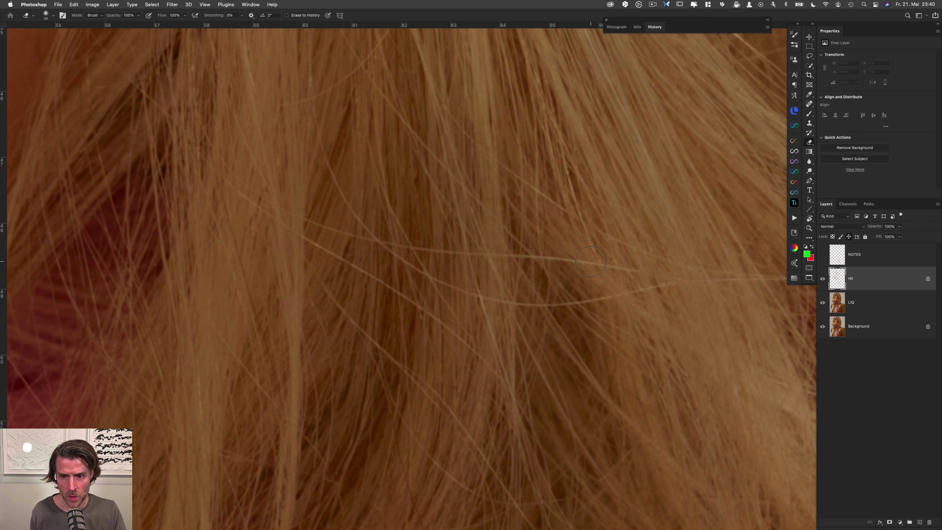
Step: Set the Clone Stamp to Darken mode with 50% flow
key(s)
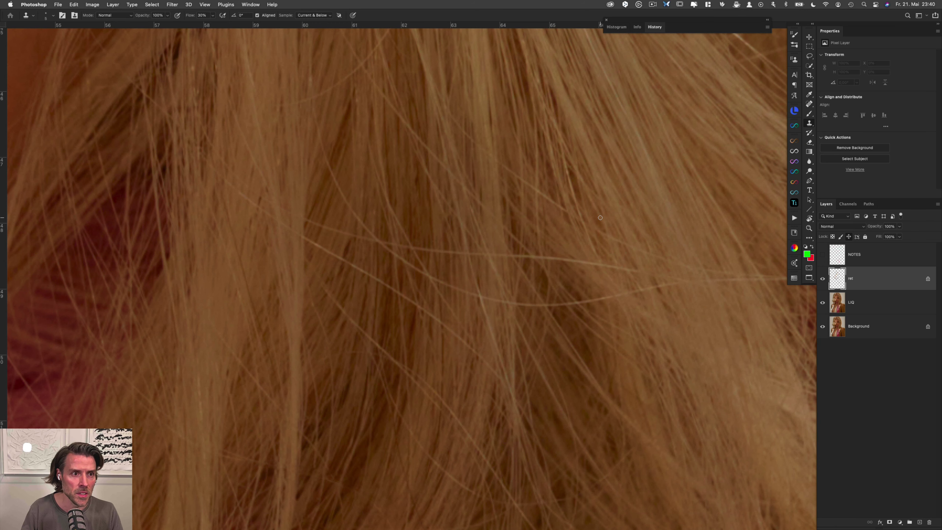
click(119, 13)
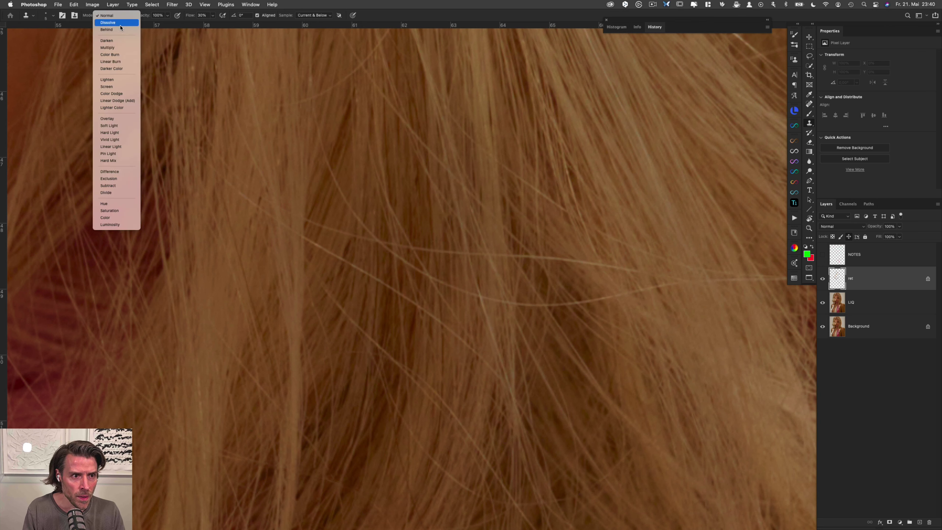
click(116, 40)
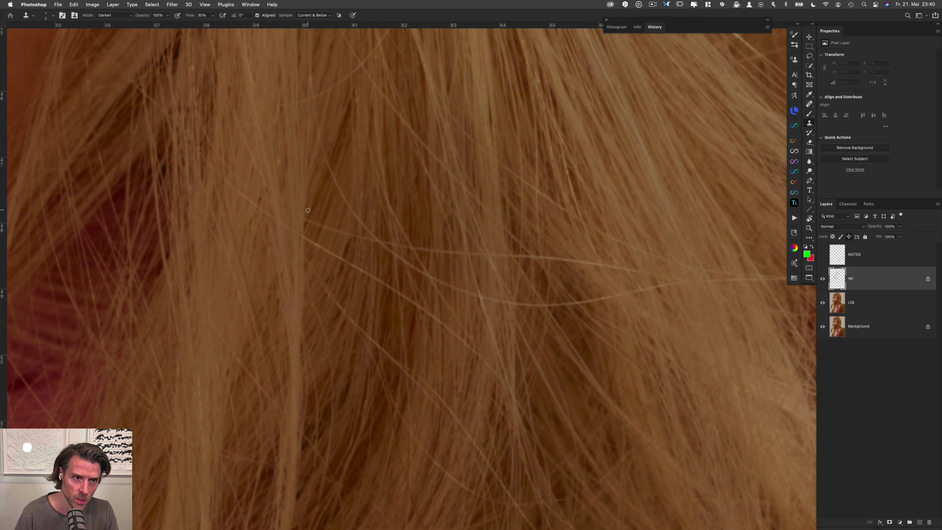
click(204, 15)
key(Return)
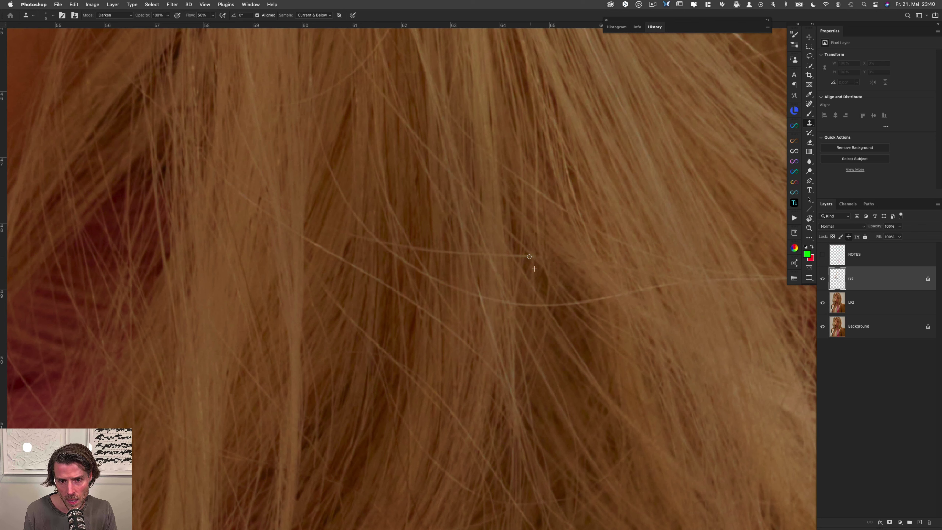
Step: Clone away the upper long horizontal hair crossing the locks beside the chin, raising the flow to 100%
drag(519, 252, 526, 256)
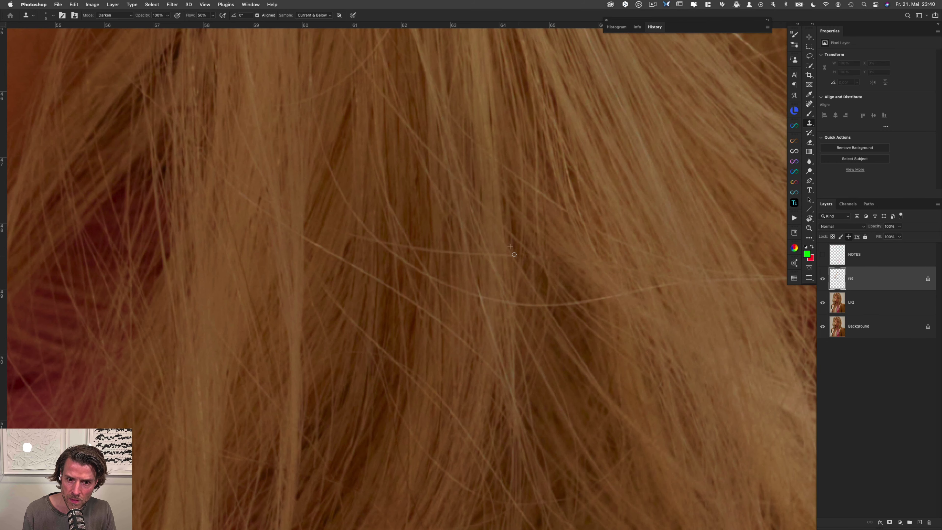
alt+click(492, 248)
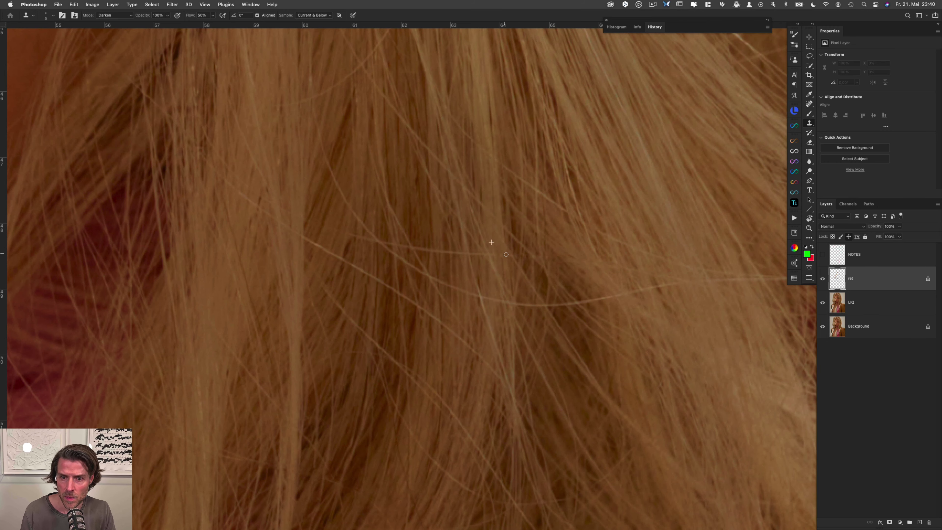
mouse_move(553, 242)
mouse_down()
mouse_move(505, 236)
mouse_move(551, 239)
mouse_up()
scroll(551, 240, up, 2)
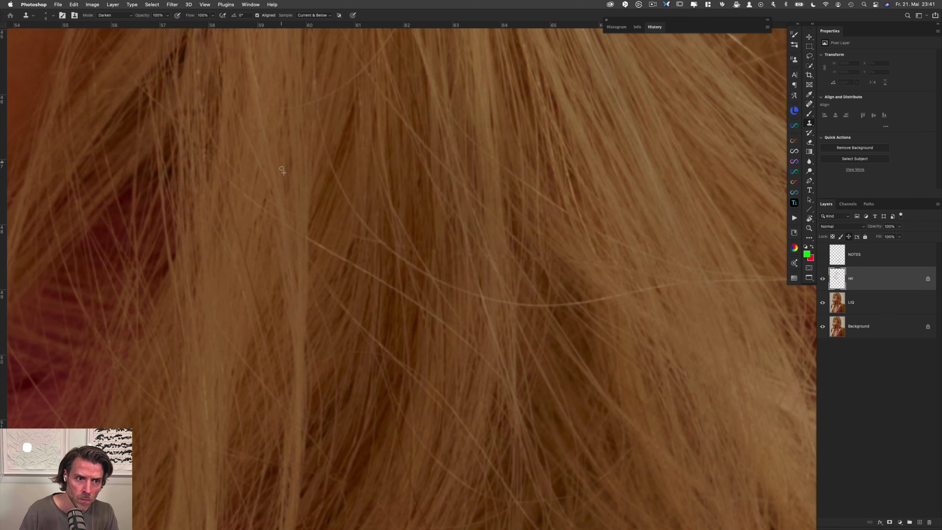
Step: Compare the locks beside the chin with and without the retouching layer
scroll(281, 171, up, 5)
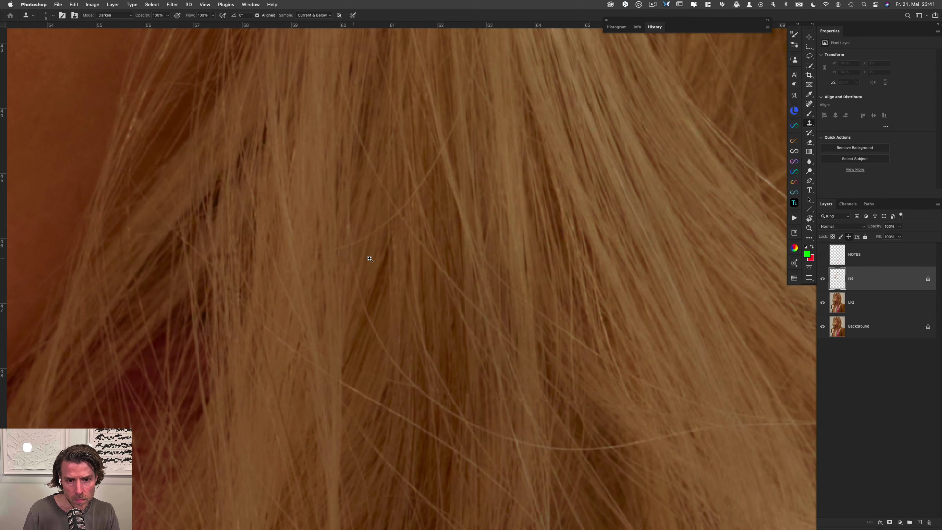
drag(376, 257, 336, 255)
key(super+comma)
key(super+comma)
drag(448, 313, 383, 310)
drag(423, 361, 495, 347)
Step: Examine the face and the hair beside the image-right eye and forehead for stray or crossing strands
scroll(361, 343, left, 5)
scroll(358, 336, down, 1)
scroll(303, 312, up, 10)
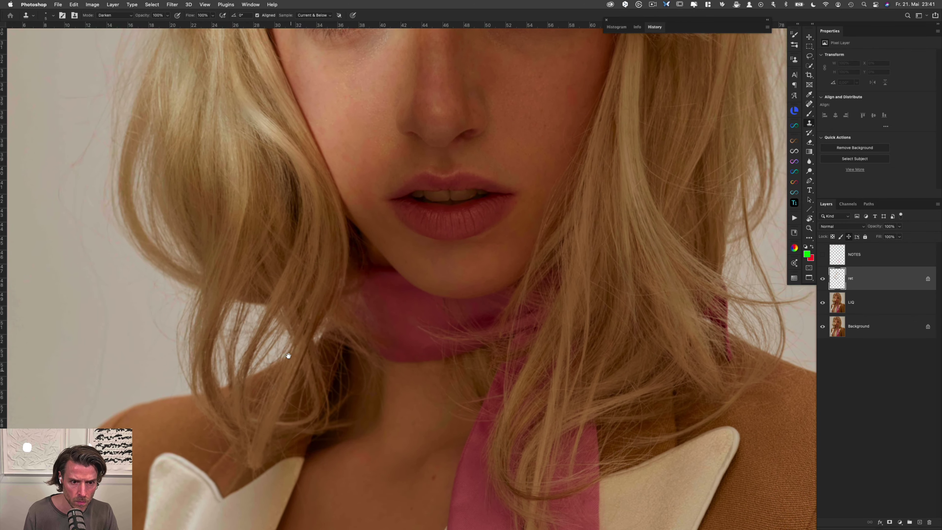
scroll(287, 306, up, 3)
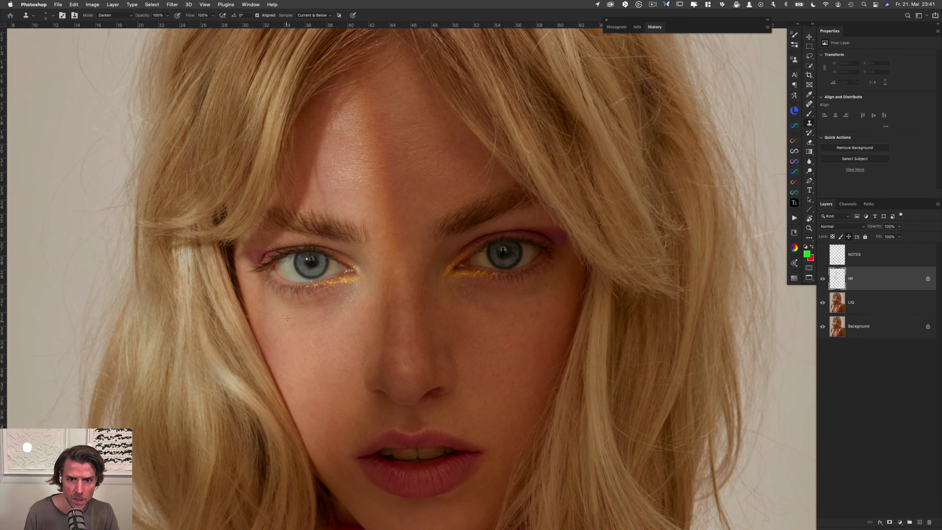
scroll(430, 207, right, 4)
scroll(431, 208, up, 2)
scroll(400, 221, up, 5)
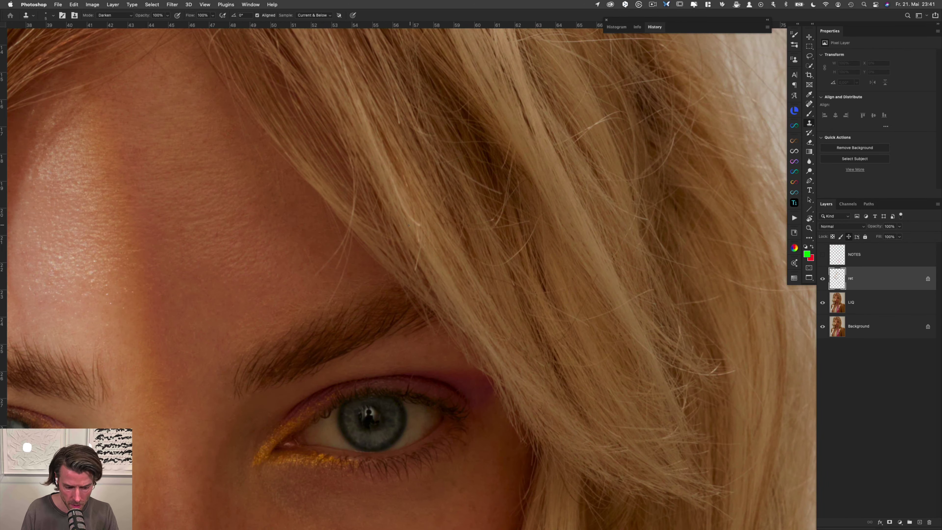
Step: Remove the thin stray hairs hanging over the forehead above the eyebrow with the Spot Healing Brush
key(j)
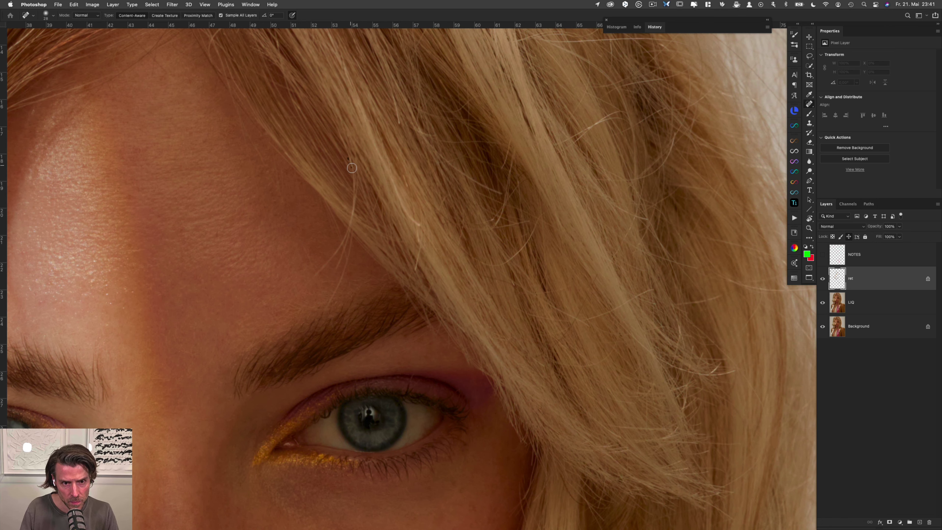
mouse_move(352, 159)
mouse_down()
mouse_move(353, 215)
mouse_move(325, 273)
mouse_up()
drag(343, 236, 312, 279)
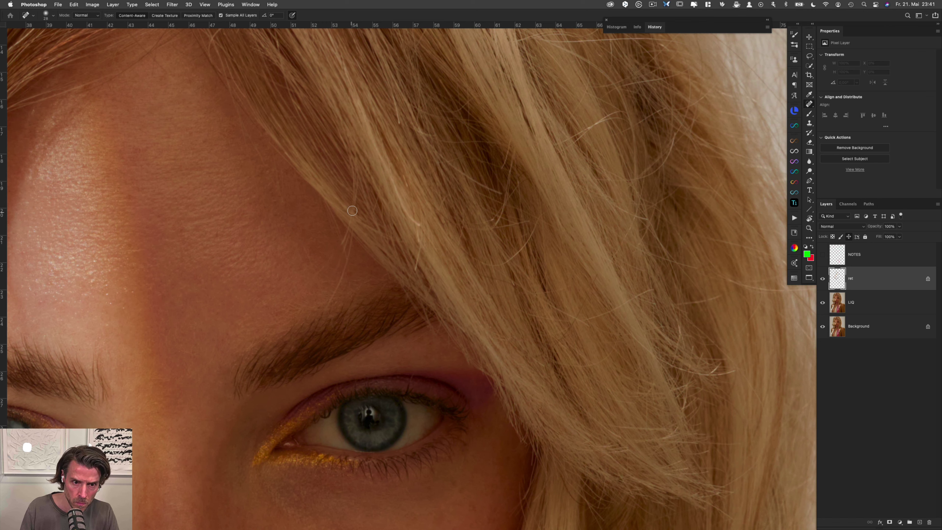
drag(354, 208, 341, 254)
drag(352, 231, 340, 265)
drag(352, 227, 337, 284)
drag(350, 238, 336, 287)
drag(345, 262, 331, 305)
mouse_move(340, 278)
mouse_down()
mouse_move(326, 311)
mouse_move(342, 270)
mouse_up()
mouse_move(353, 235)
mouse_down()
mouse_move(346, 262)
mouse_move(341, 250)
mouse_move(332, 263)
mouse_up()
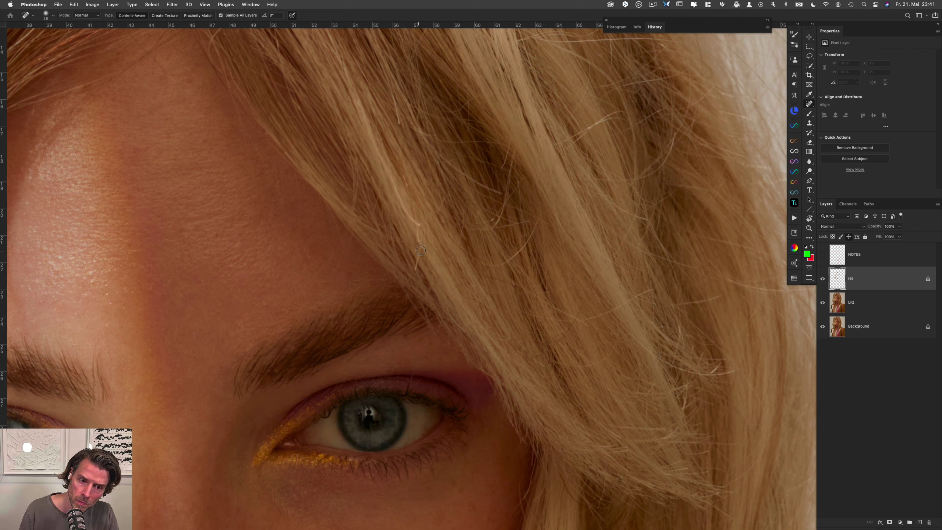
Step: Heal the light hairs that cross the long blond strands beside the forehead and eyebrow
drag(414, 276, 415, 276)
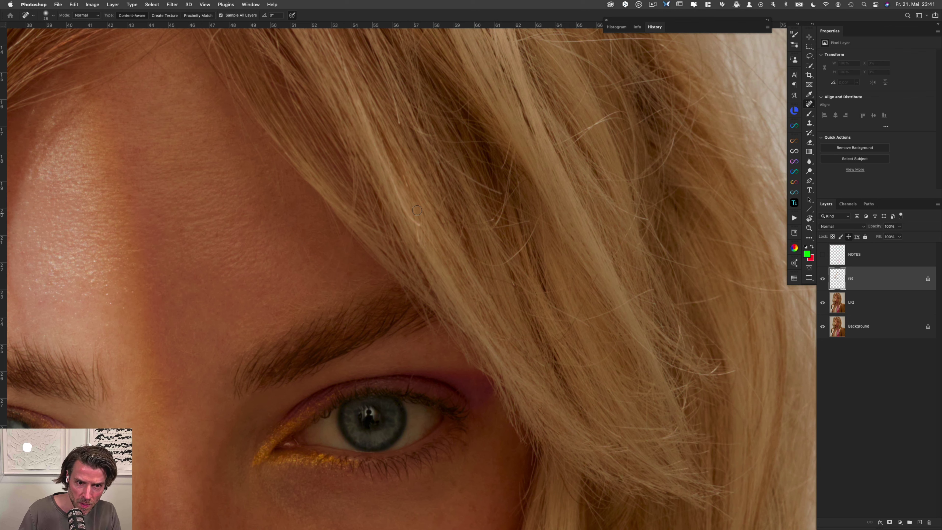
drag(392, 181, 422, 228)
drag(486, 276, 520, 291)
drag(595, 277, 540, 357)
drag(573, 313, 565, 334)
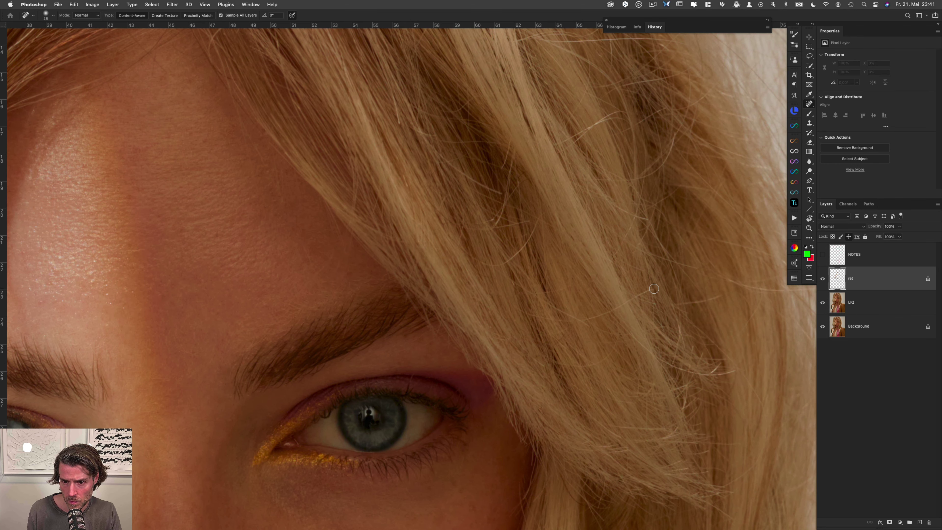
mouse_move(643, 291)
mouse_down()
mouse_move(586, 322)
mouse_move(555, 355)
mouse_move(583, 354)
mouse_up()
Step: Heal the frizzy hair tips beside the eye-level strands and the bright stray hair at the outer hair edge against the background
scroll(596, 314, right, 8)
drag(573, 356, 552, 360)
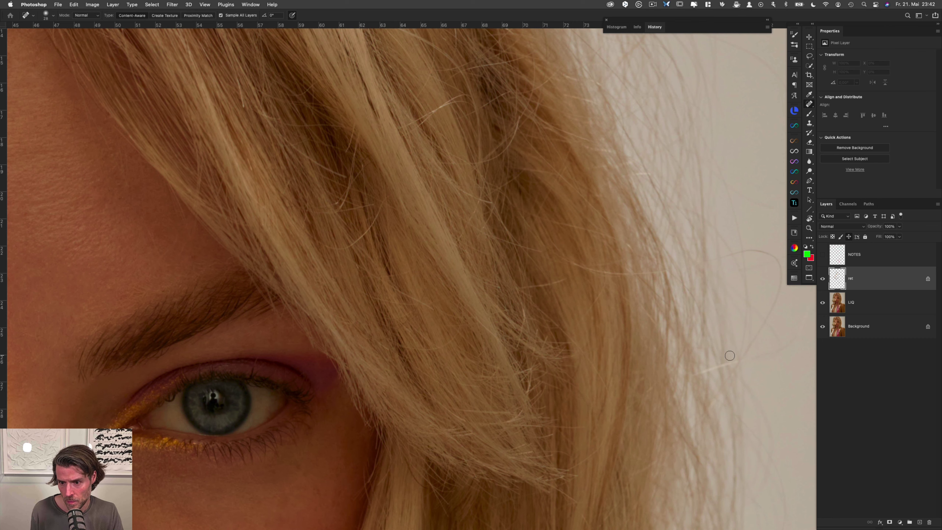
drag(728, 359, 696, 375)
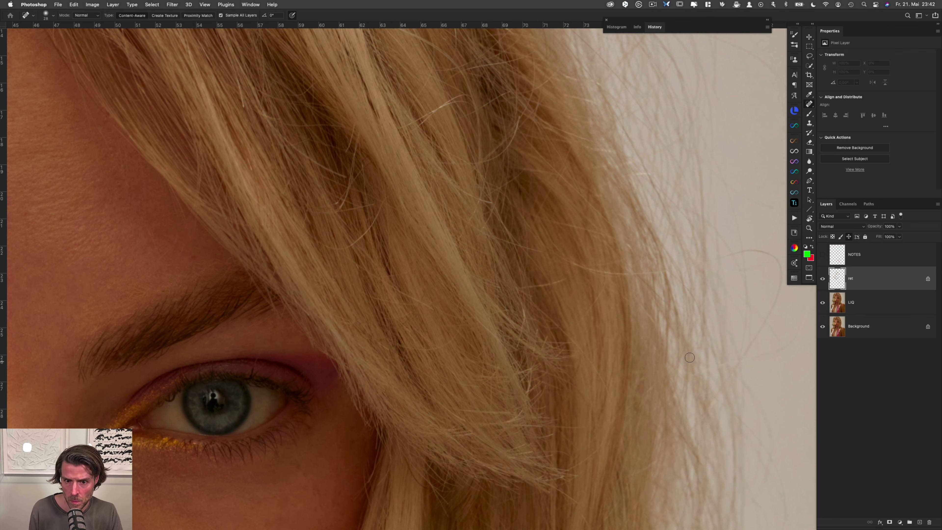
Step: Heal the short flyaways in the shadowed hair near the curled strand ends and the crossing hair level with the eyebrow
drag(567, 278, 529, 288)
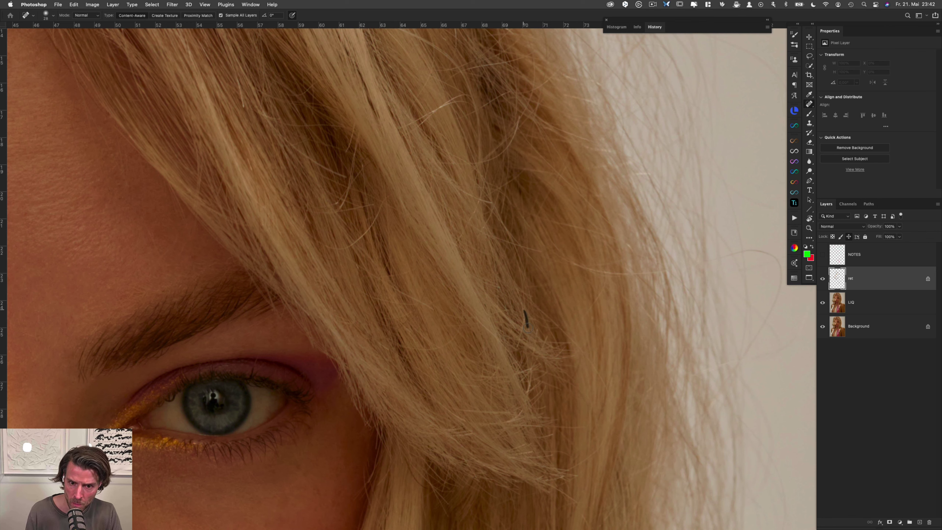
drag(528, 328, 529, 328)
drag(523, 311, 528, 333)
drag(524, 313, 518, 347)
drag(391, 286, 414, 301)
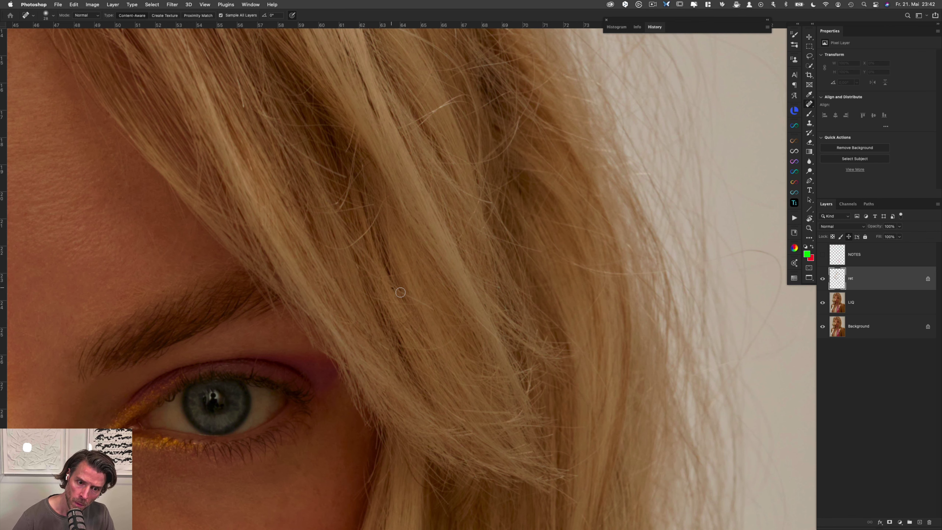
Step: Remove the curved and crossing light hairs over the dark hair section above the eyebrow
mouse_move(387, 198)
mouse_down()
mouse_move(358, 236)
mouse_move(327, 245)
mouse_up()
drag(384, 206, 348, 246)
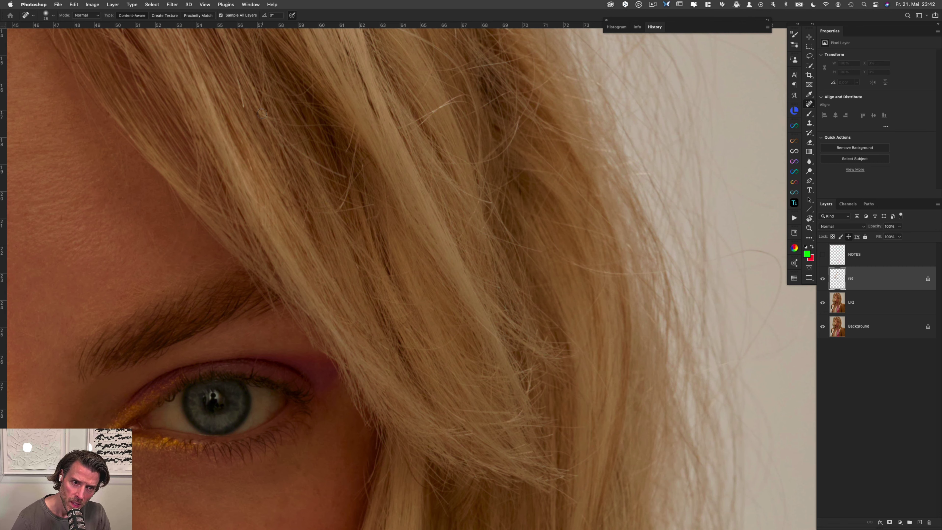
mouse_move(289, 126)
mouse_down()
mouse_move(346, 129)
mouse_move(344, 154)
mouse_up()
mouse_move(358, 123)
mouse_down()
mouse_move(346, 150)
mouse_move(357, 129)
mouse_move(350, 177)
mouse_up()
mouse_move(340, 209)
mouse_down()
mouse_move(352, 171)
mouse_move(337, 210)
mouse_move(366, 165)
mouse_move(365, 181)
mouse_up()
drag(361, 139, 358, 168)
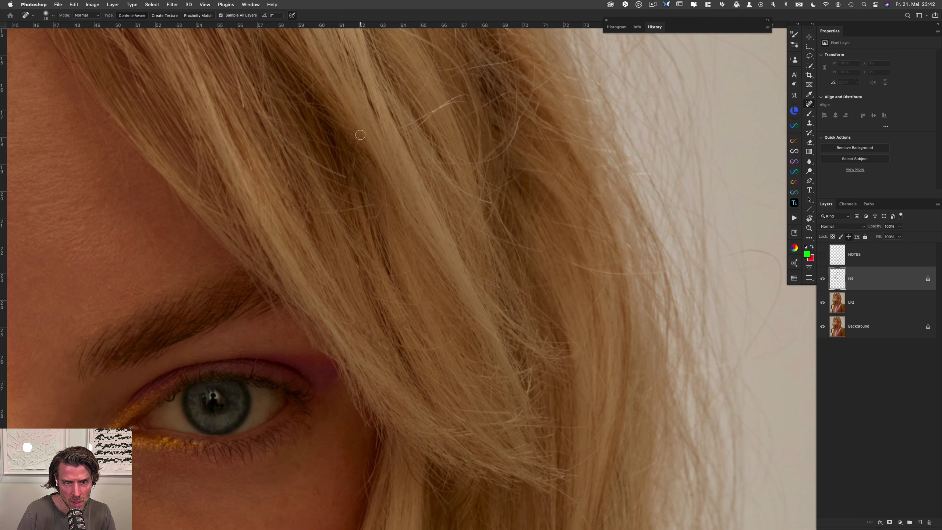
drag(359, 135, 353, 181)
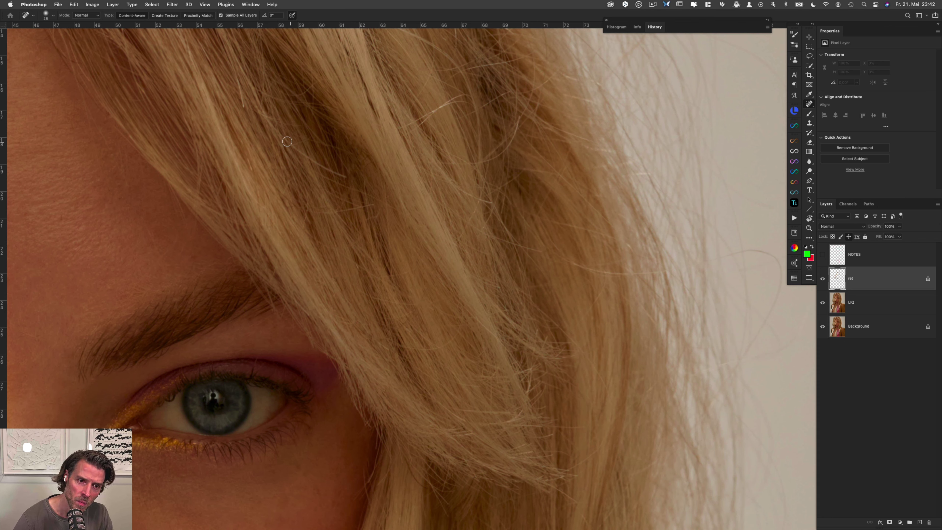
drag(283, 138, 374, 204)
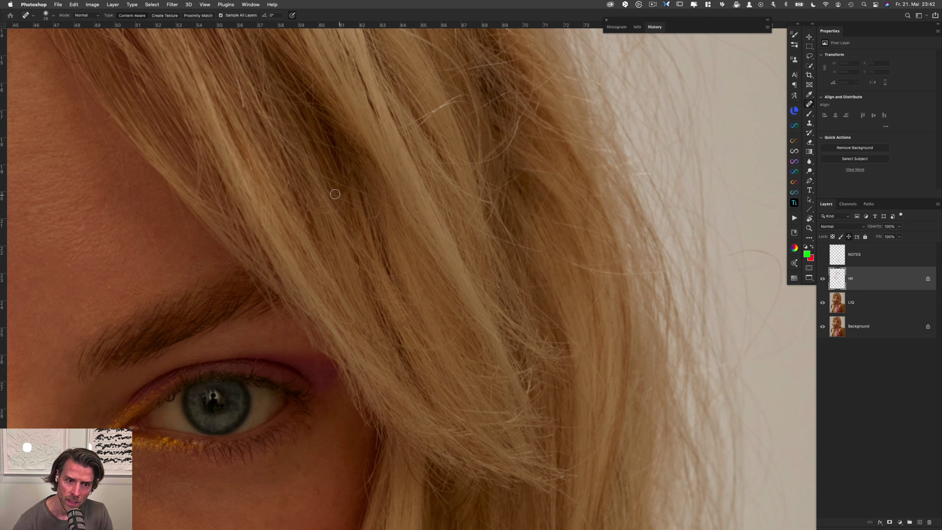
drag(330, 192, 363, 209)
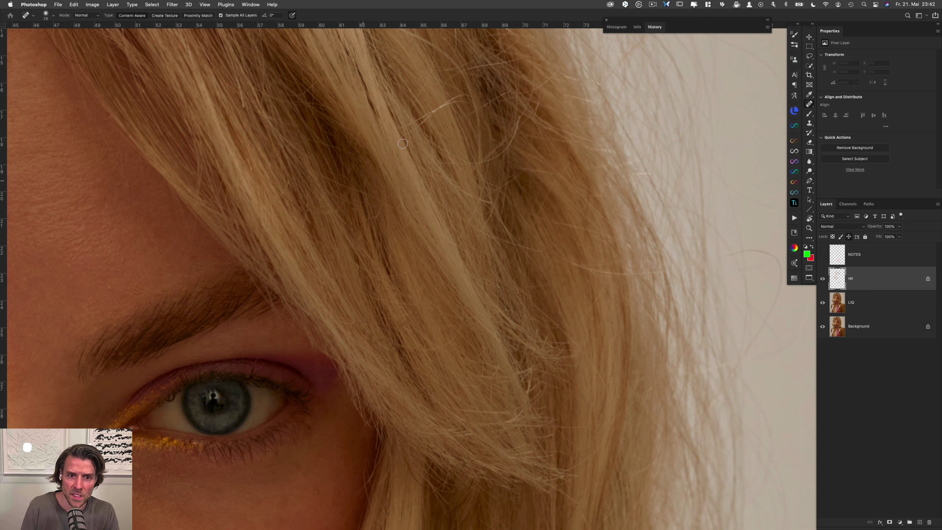
Step: Heal the bright arching hairs that cross the strands and the dark gap at the side of the head
mouse_move(405, 126)
mouse_down()
mouse_move(473, 95)
mouse_move(404, 135)
mouse_up()
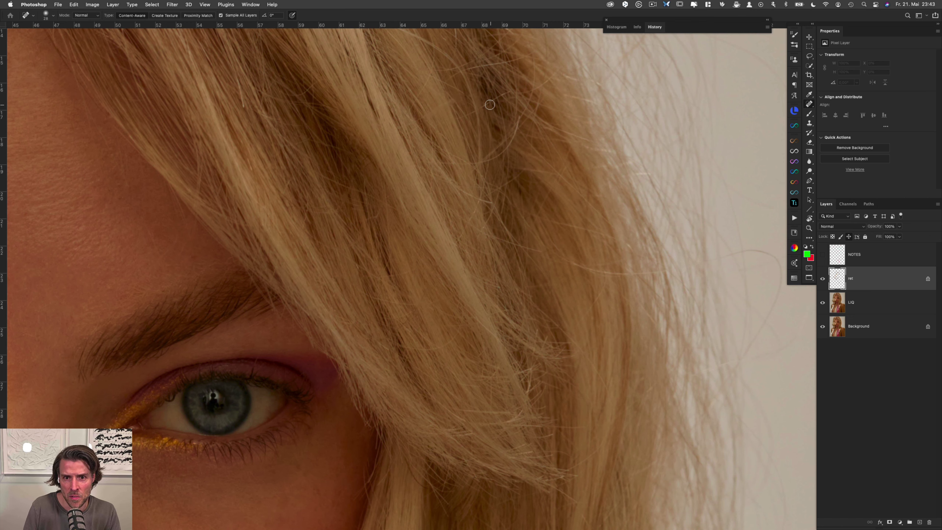
drag(508, 91, 462, 121)
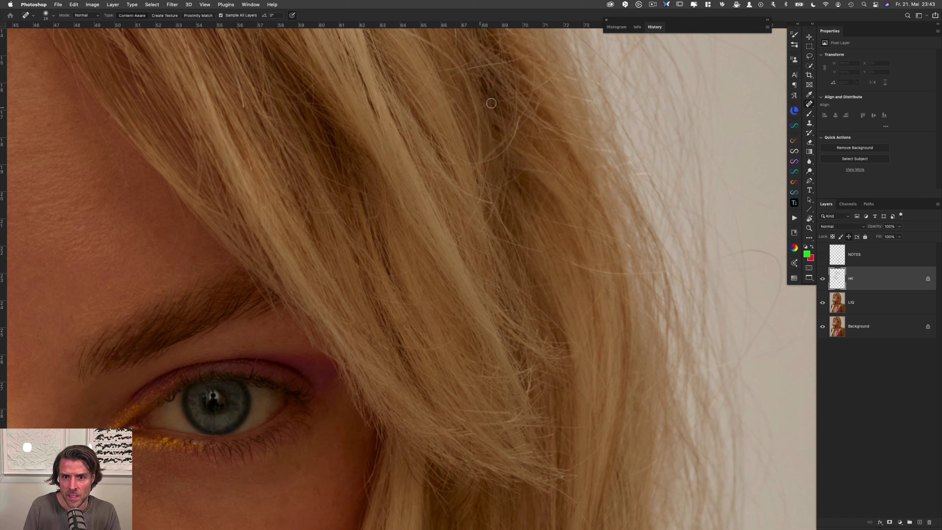
mouse_move(558, 68)
mouse_down()
mouse_move(514, 95)
mouse_move(517, 127)
mouse_move(500, 154)
mouse_move(434, 161)
mouse_up()
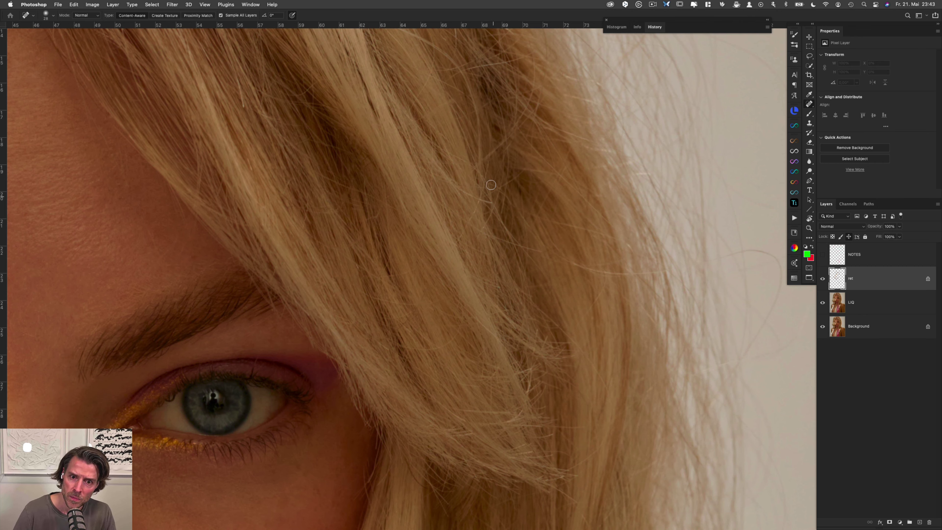
drag(499, 145, 475, 167)
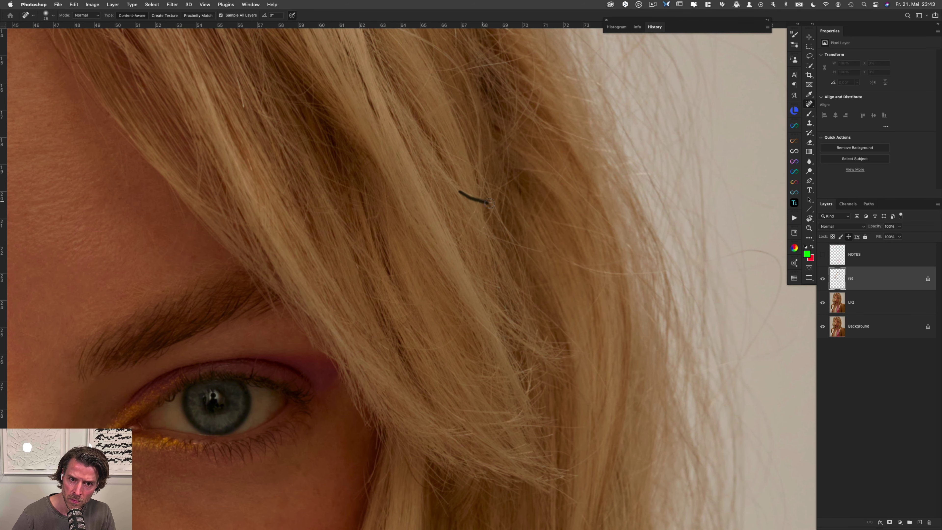
drag(490, 203, 501, 206)
Step: Remove the short bright hairs and the curved stray hair across the front strands above the forehead
scroll(282, 168, up, 5)
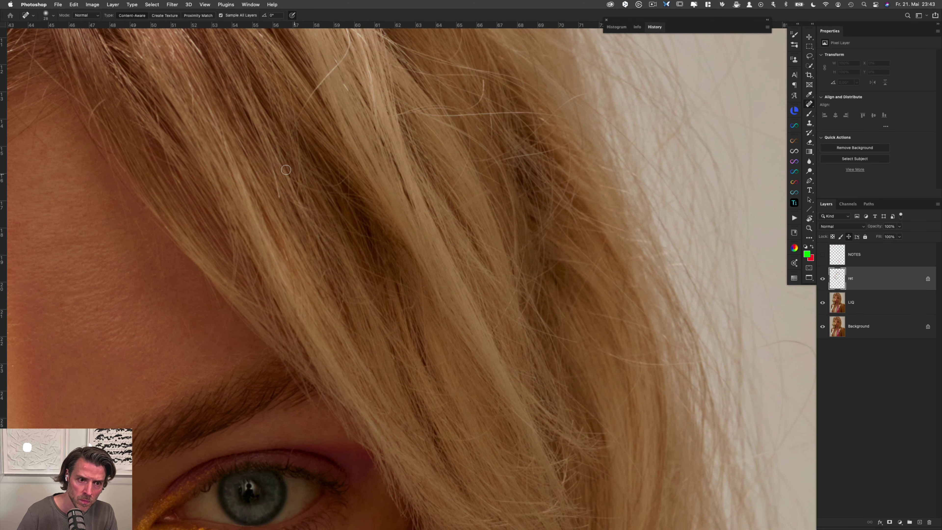
drag(278, 193, 278, 204)
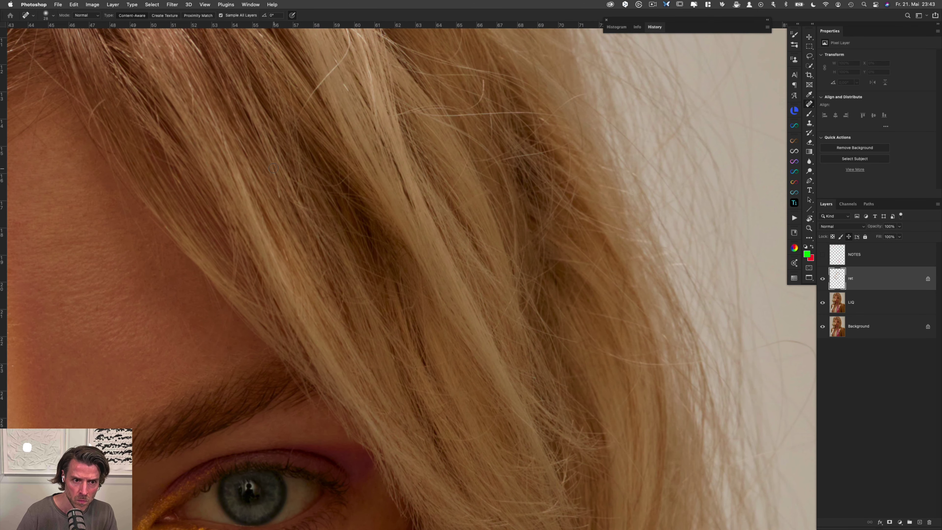
drag(274, 168, 279, 203)
scroll(314, 136, up, 5)
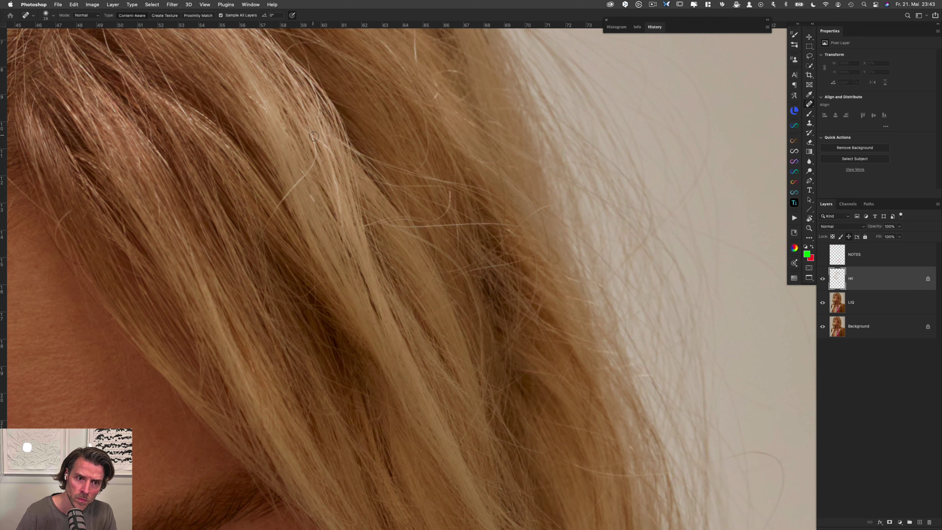
mouse_move(312, 167)
mouse_down()
mouse_move(264, 232)
mouse_move(317, 154)
mouse_move(319, 211)
mouse_up()
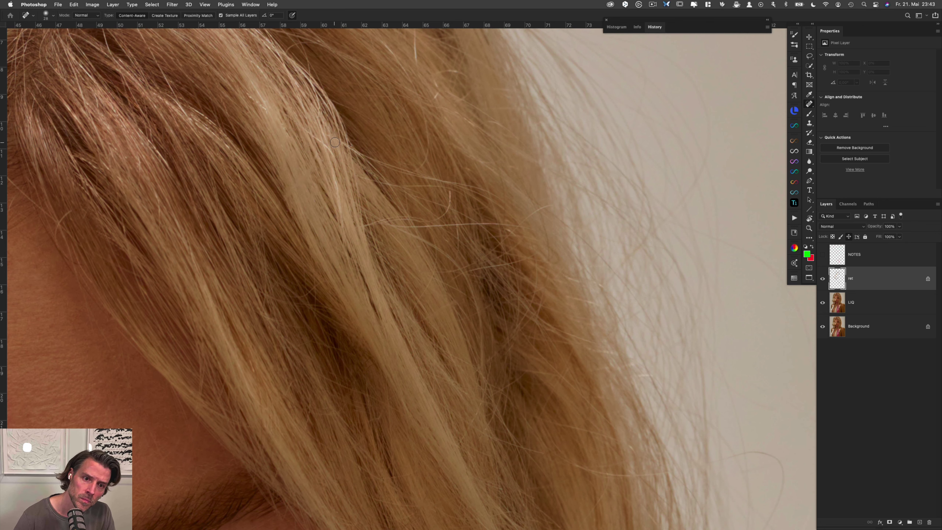
drag(309, 133, 331, 152)
drag(246, 95, 270, 113)
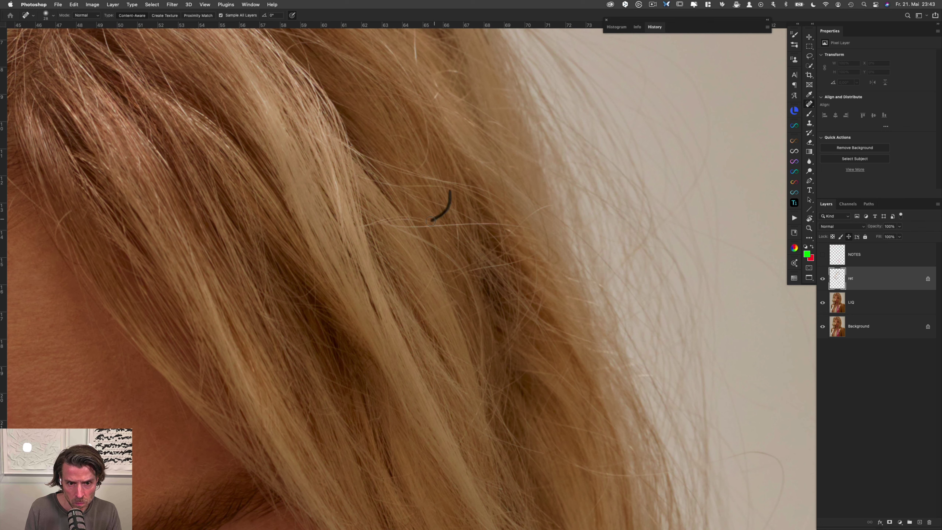
Step: Heal the curved hair and the long horizontal stray hair across the strands at the side of the head
mouse_move(399, 220)
mouse_down()
mouse_move(364, 226)
mouse_move(430, 222)
mouse_move(452, 204)
mouse_move(448, 221)
mouse_up()
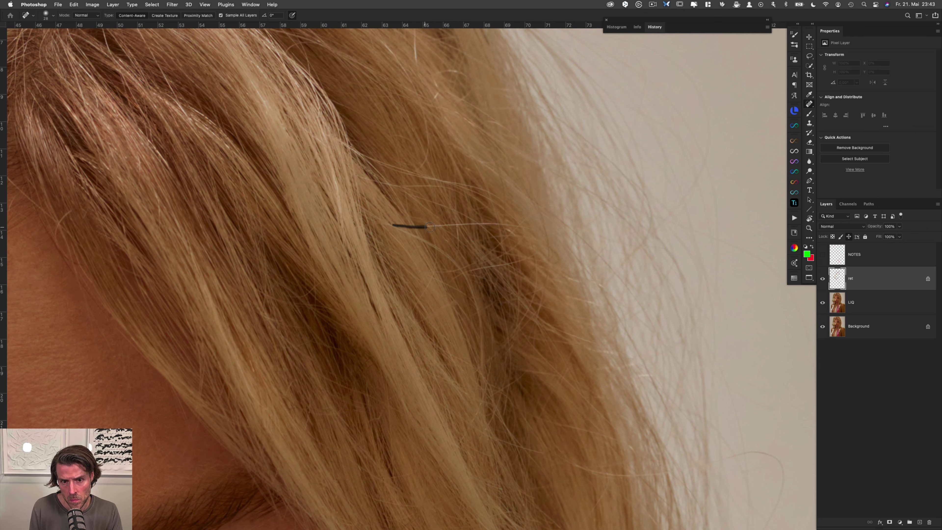
drag(432, 226, 531, 225)
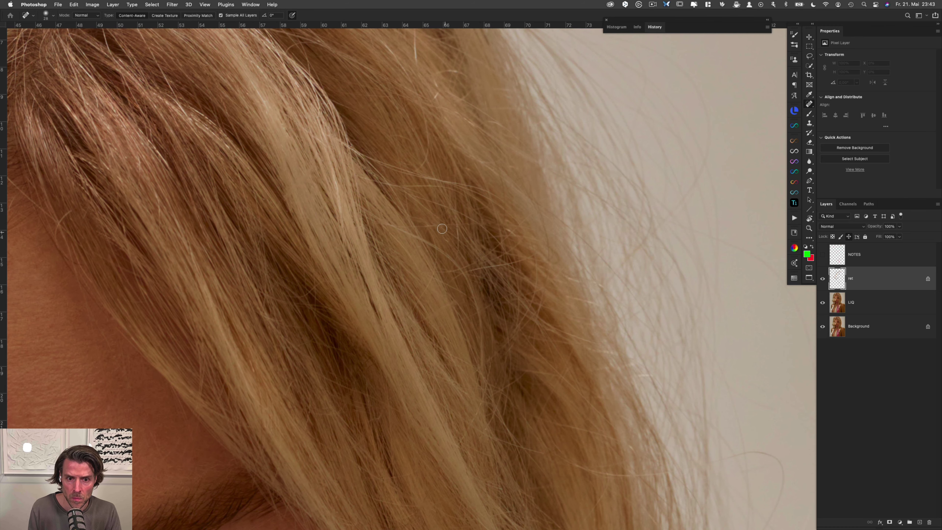
mouse_move(408, 225)
mouse_down()
mouse_move(447, 223)
mouse_move(431, 223)
mouse_move(417, 250)
mouse_up()
Step: Heal the stray hairs that cross the hair flow on the side of the crown, down to the strands below it
scroll(417, 250, up, 3)
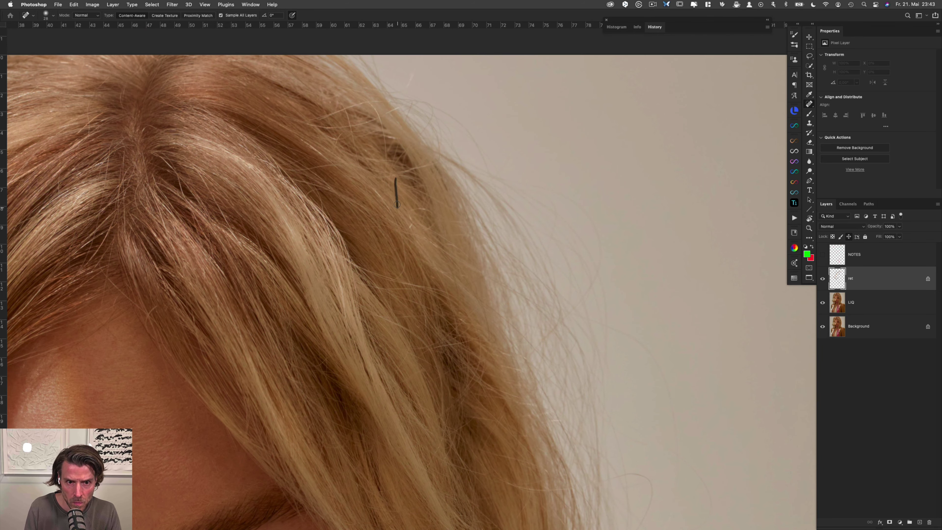
drag(397, 198, 390, 156)
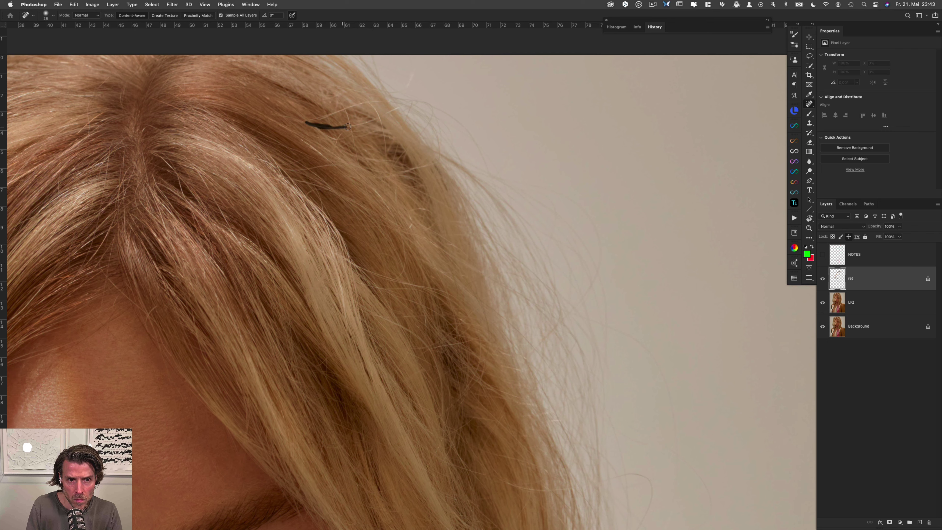
drag(374, 120, 429, 104)
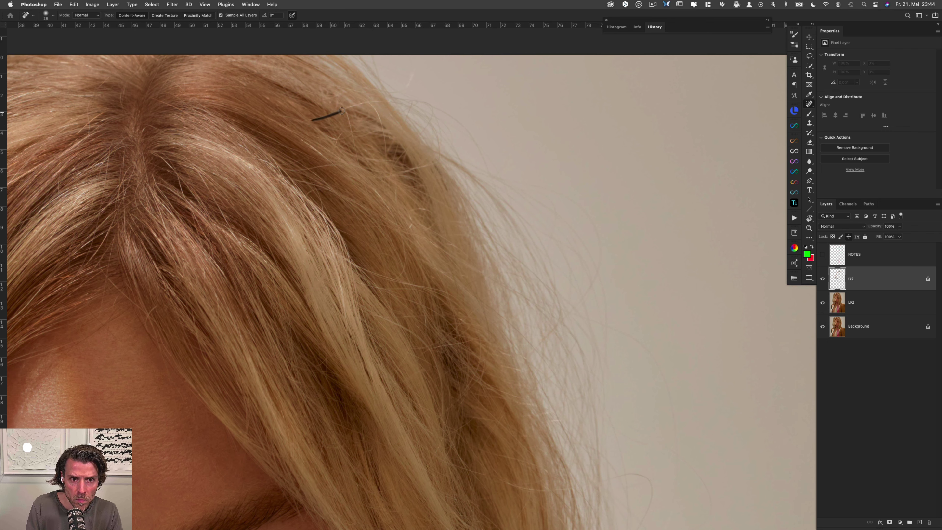
mouse_move(344, 110)
mouse_down()
mouse_move(386, 102)
mouse_move(301, 121)
mouse_up()
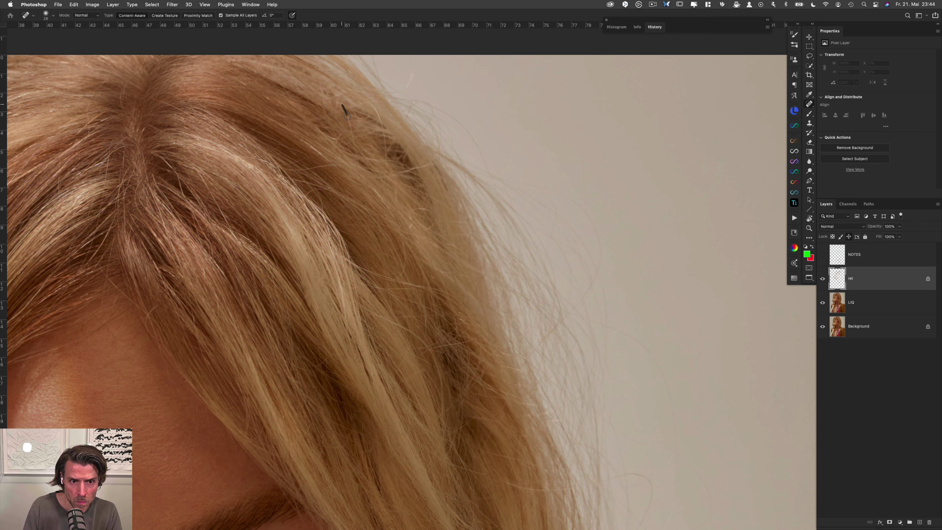
drag(354, 145, 355, 147)
drag(372, 103, 379, 116)
drag(387, 156, 386, 156)
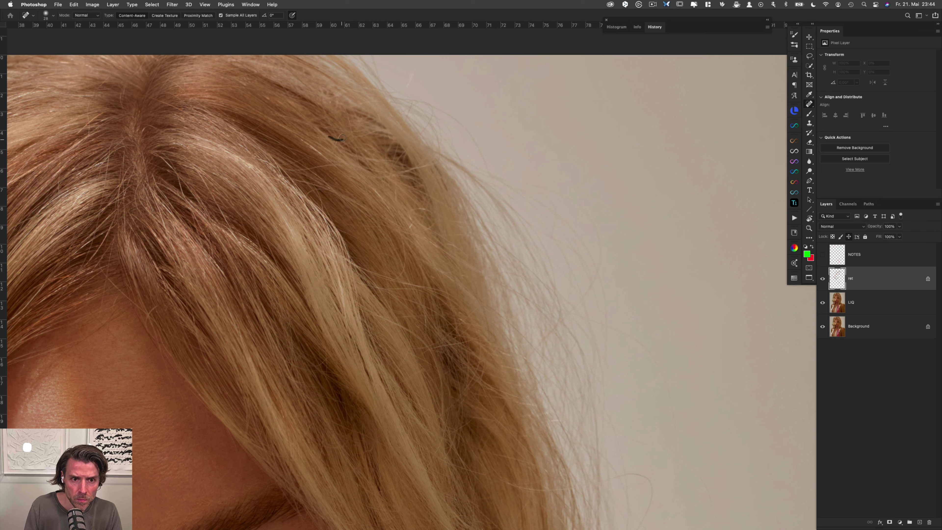
mouse_move(337, 138)
mouse_down()
mouse_move(325, 157)
mouse_move(345, 164)
mouse_move(318, 168)
mouse_up()
drag(436, 162, 431, 162)
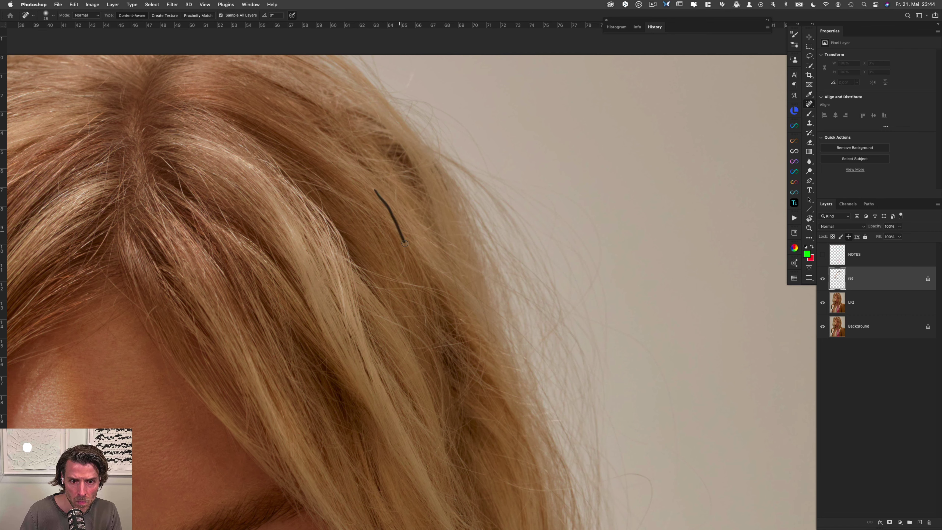
drag(404, 250, 403, 267)
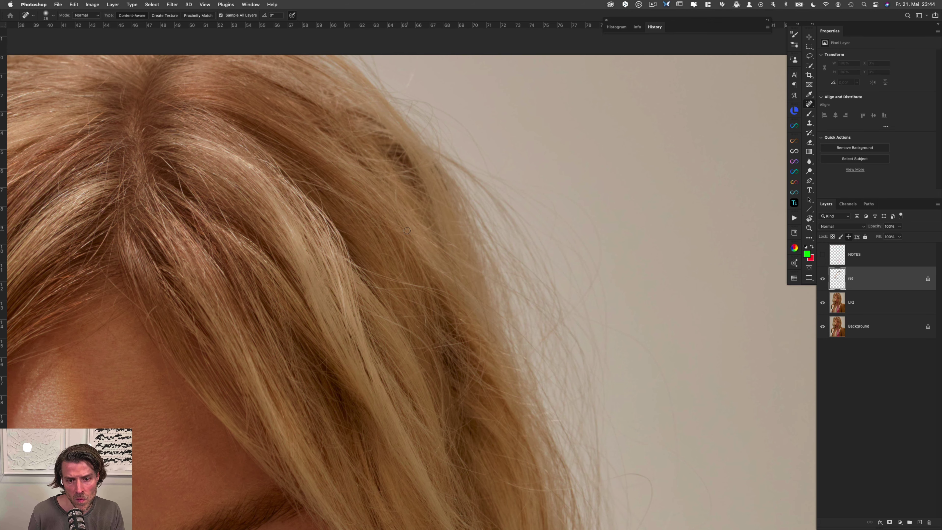
Step: Heal the small stray hairs along the outer hair edge against the background, above eye level
drag(475, 392, 429, 215)
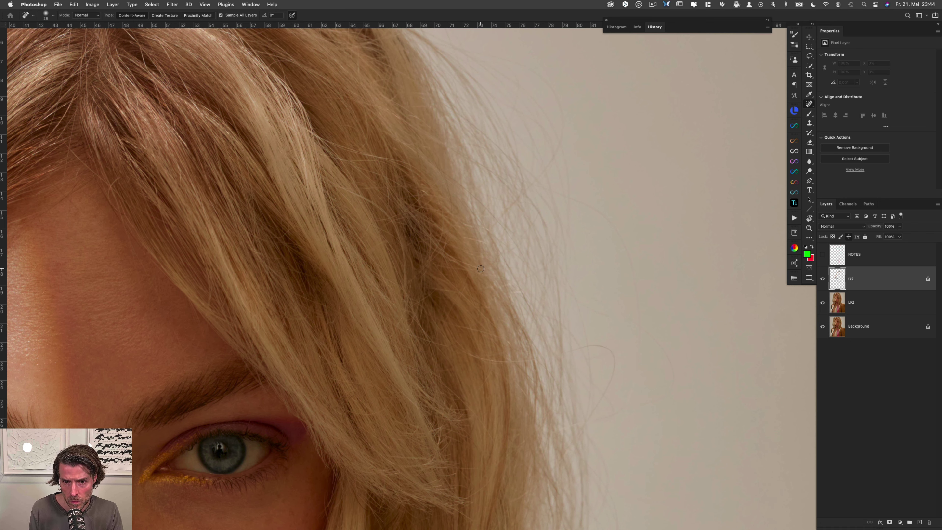
drag(473, 241, 486, 243)
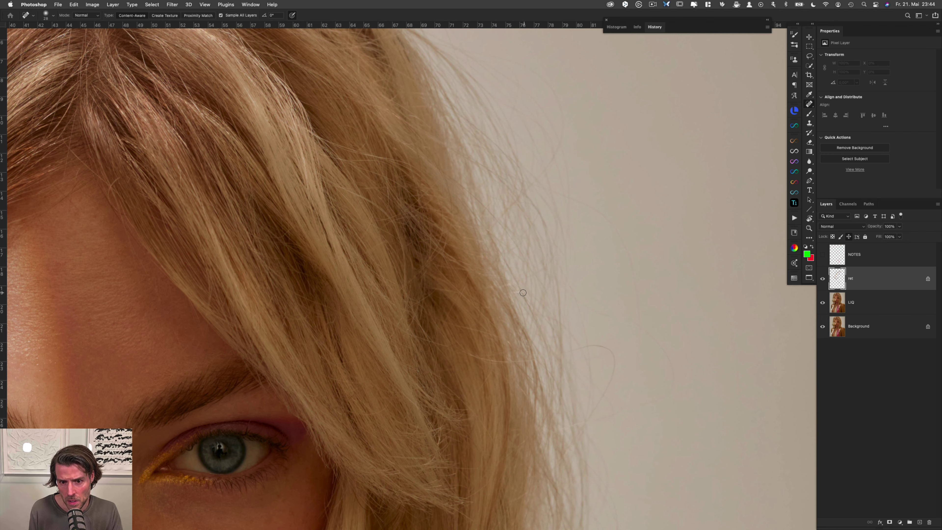
drag(513, 292, 519, 291)
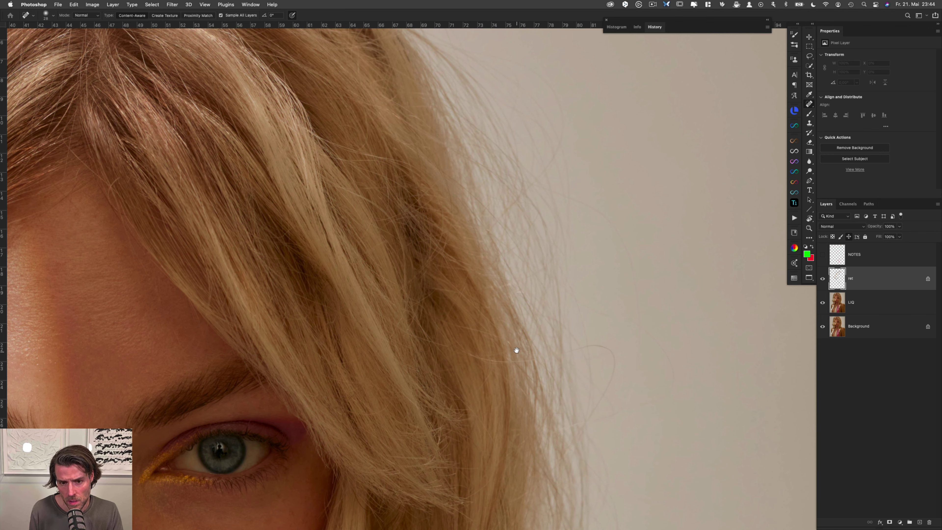
Step: Heal the looping flyaway against the background at eye level and the horizontal hair crossing the strands beside the nose
mouse_move(516, 344)
mouse_down()
mouse_move(510, 261)
mouse_move(468, 268)
mouse_move(521, 271)
mouse_move(484, 271)
mouse_up()
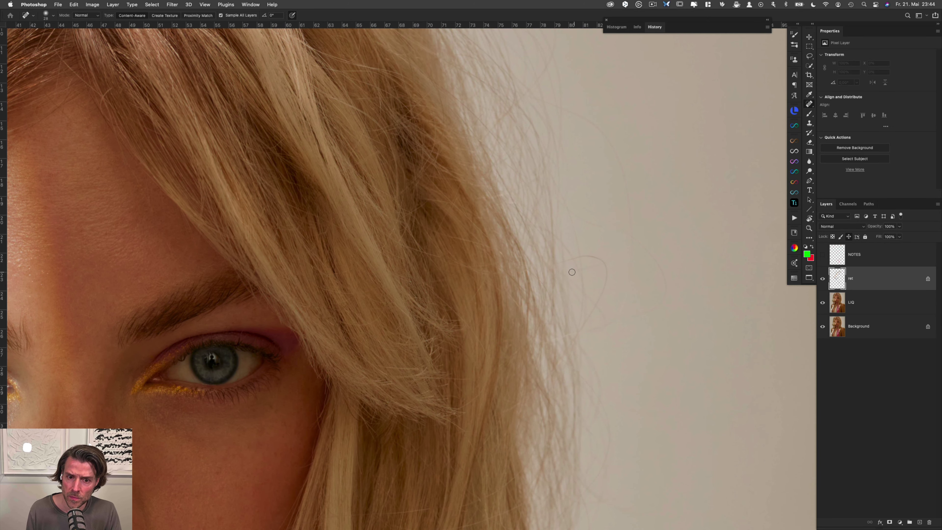
mouse_move(568, 261)
mouse_down()
mouse_move(593, 257)
mouse_move(608, 282)
mouse_move(575, 337)
mouse_up()
drag(476, 370, 480, 289)
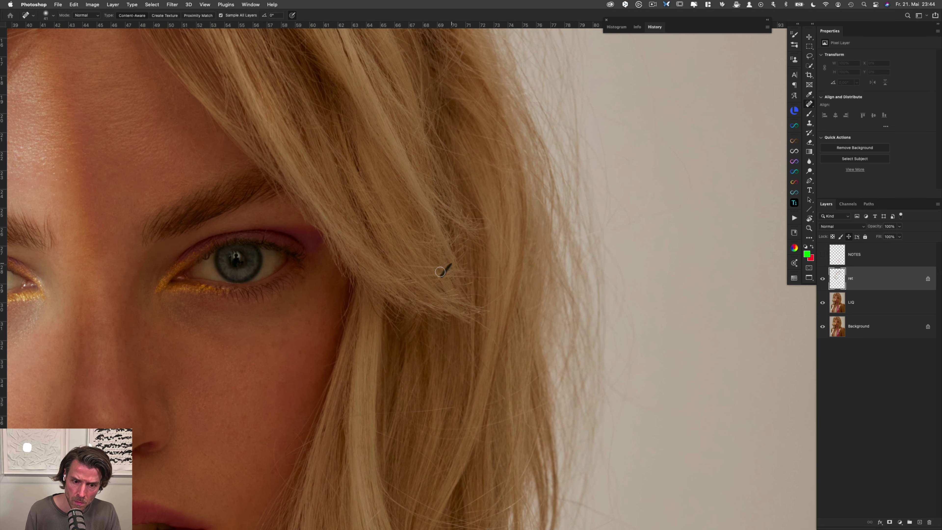
scroll(463, 262, down, 8)
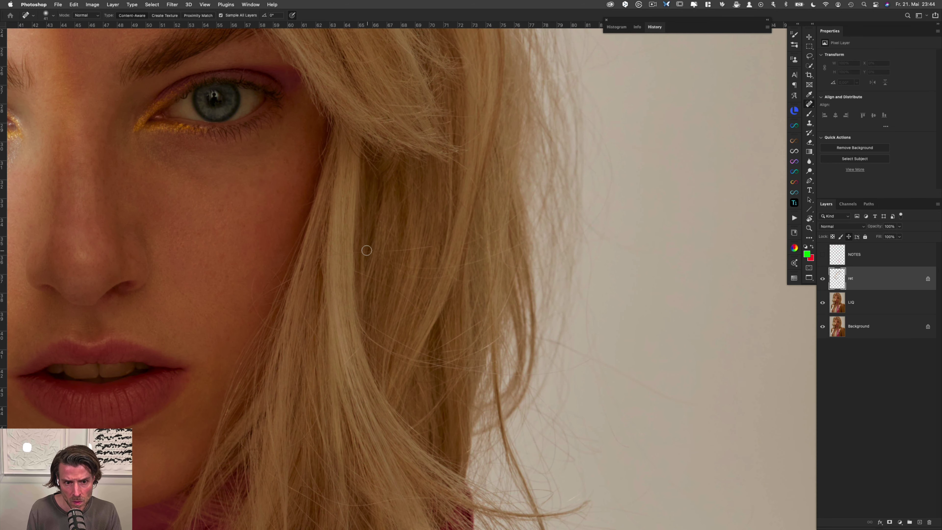
mouse_move(419, 248)
mouse_down()
mouse_move(466, 241)
mouse_move(421, 249)
mouse_move(447, 265)
mouse_move(525, 245)
mouse_up()
Step: Heal the curved fine hairs that cross the vertical strands beside the mouth
scroll(476, 255, down, 5)
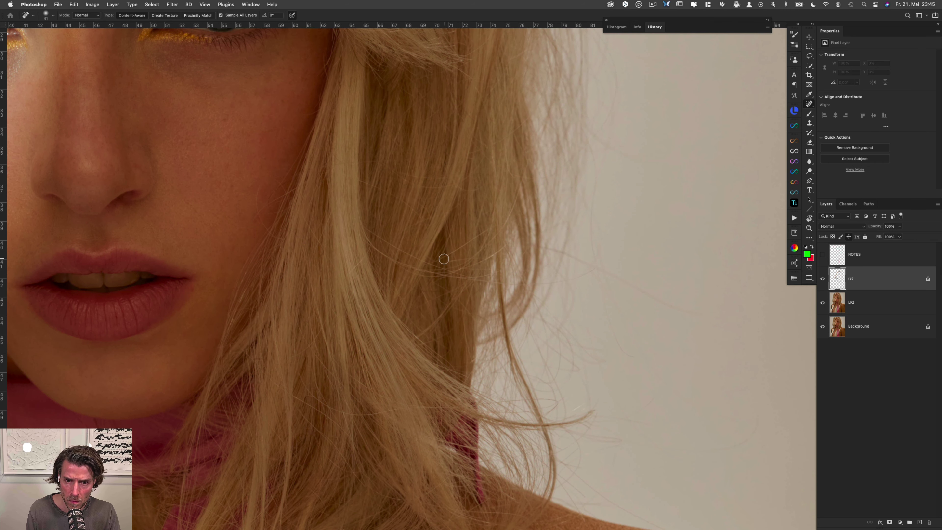
mouse_move(444, 257)
mouse_down()
mouse_move(485, 228)
mouse_move(445, 260)
mouse_up()
drag(367, 229, 406, 252)
drag(375, 236, 430, 264)
drag(372, 247, 354, 269)
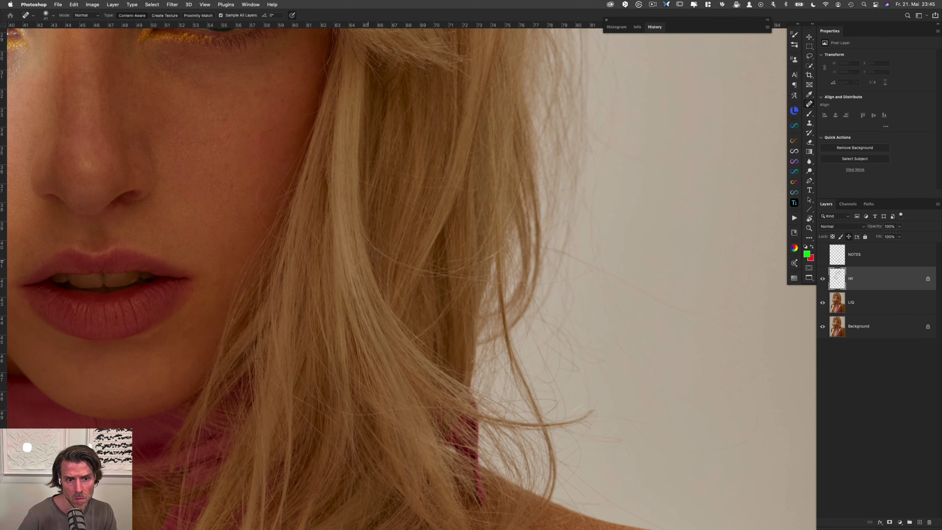
Step: Heal the stray hairs crossing the long strands beside and below the chin, next to the pink scarf
scroll(386, 247, down, 5)
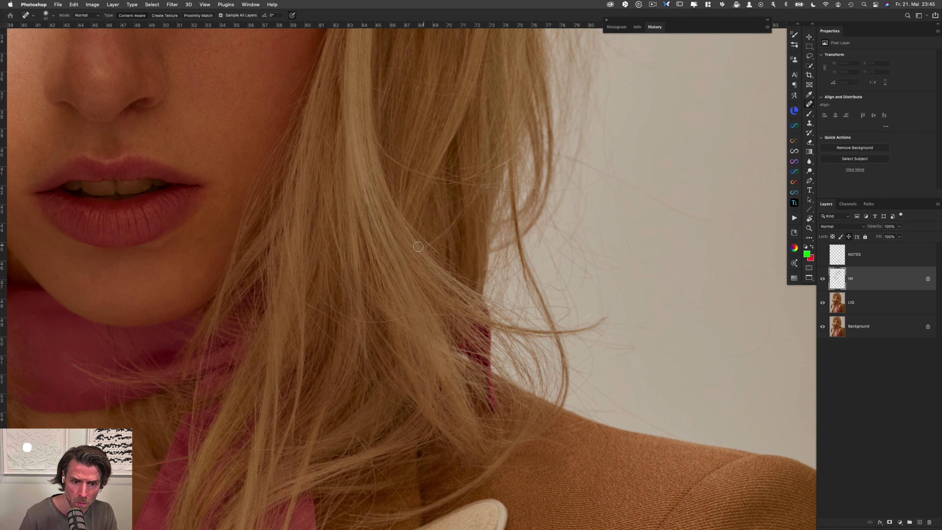
scroll(412, 245, down, 5)
scroll(412, 244, left, 3)
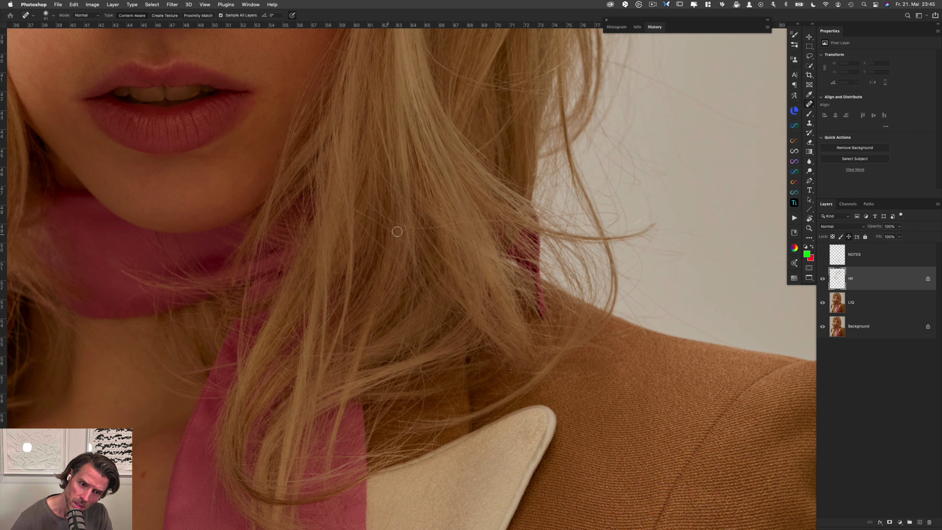
mouse_move(361, 214)
mouse_down()
mouse_move(418, 254)
mouse_move(379, 224)
mouse_move(408, 245)
mouse_move(409, 229)
mouse_up()
mouse_move(362, 188)
mouse_down()
mouse_move(393, 222)
mouse_move(463, 222)
mouse_up()
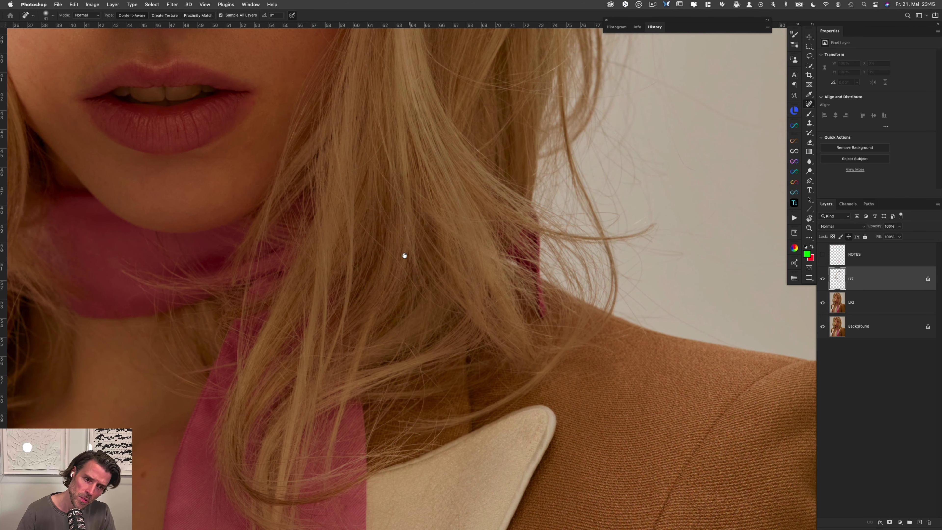
drag(399, 298, 401, 326)
Step: Heal the stray hairs that cross the hair flow on the crown, on the image-left side of the parting
drag(431, 154, 415, 370)
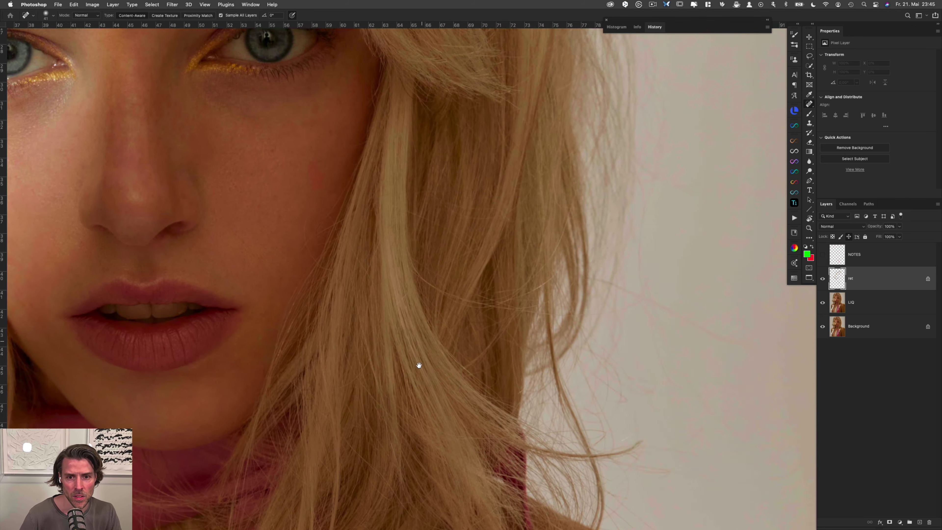
scroll(415, 370, up, 15)
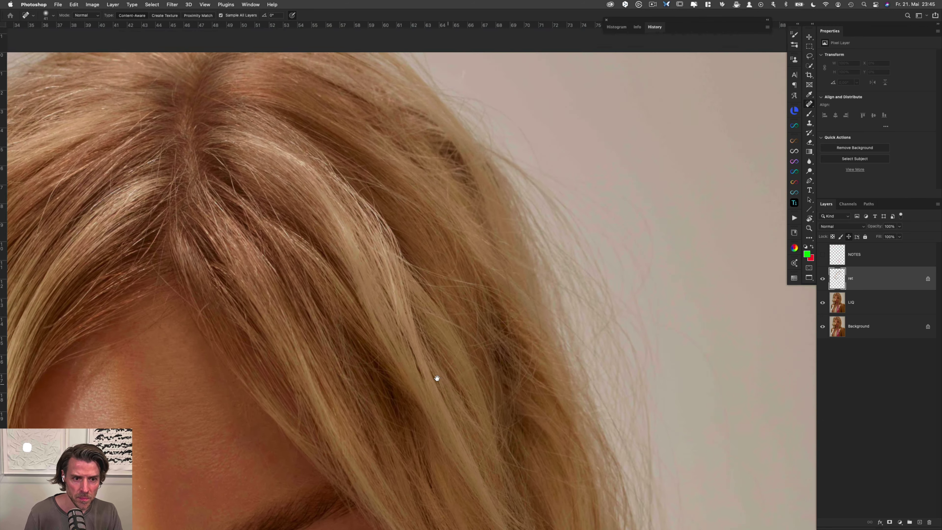
drag(437, 378, 518, 402)
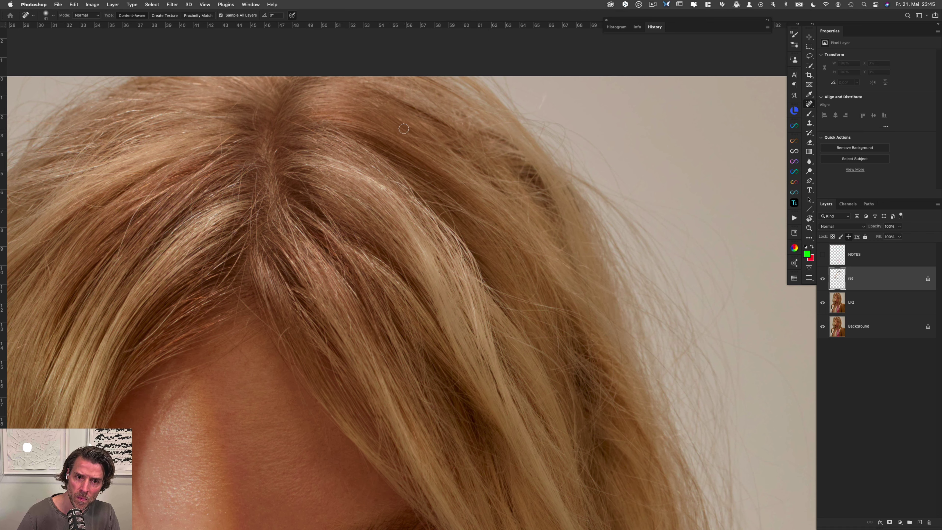
scroll(406, 121, left, 5)
scroll(406, 120, up, 1)
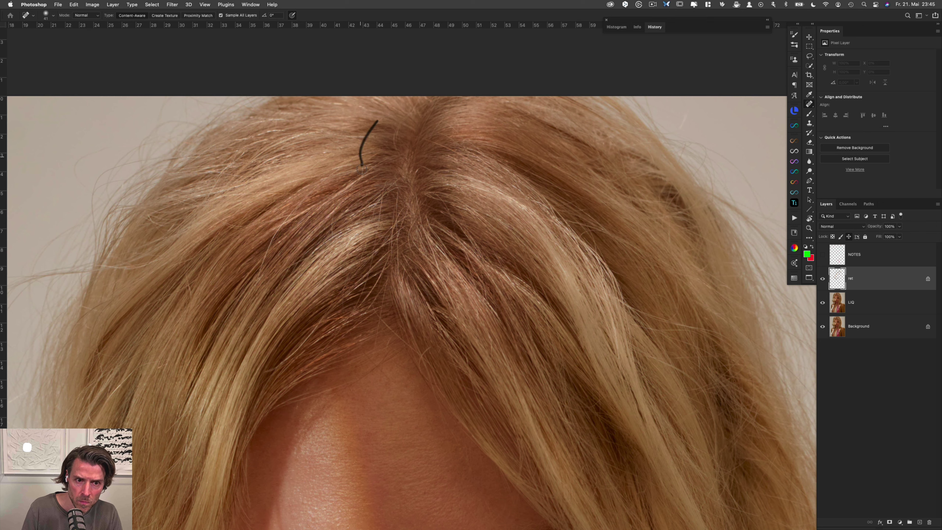
drag(361, 171, 361, 173)
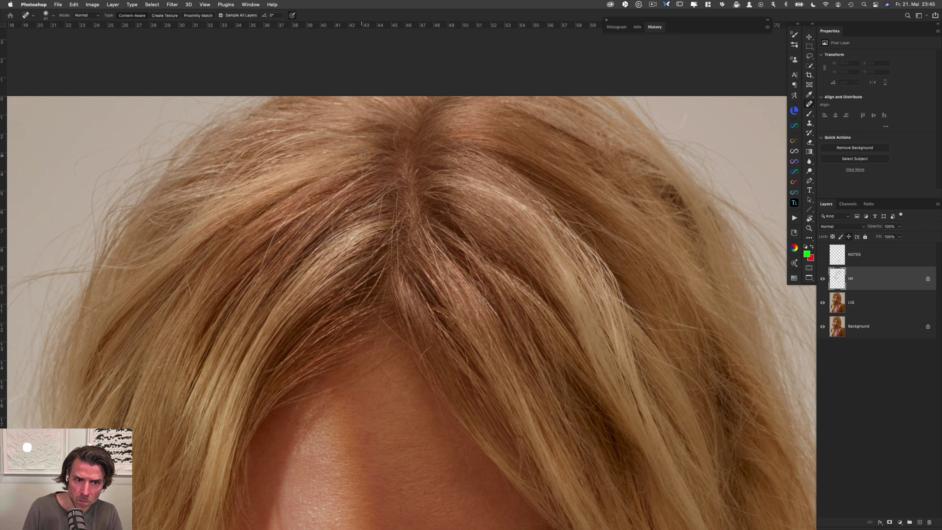
drag(311, 178, 274, 187)
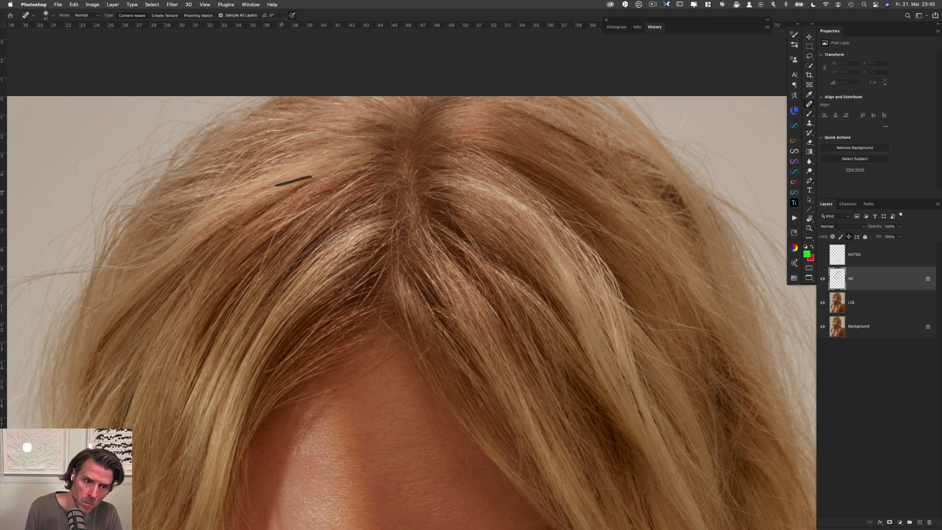
drag(279, 229, 273, 244)
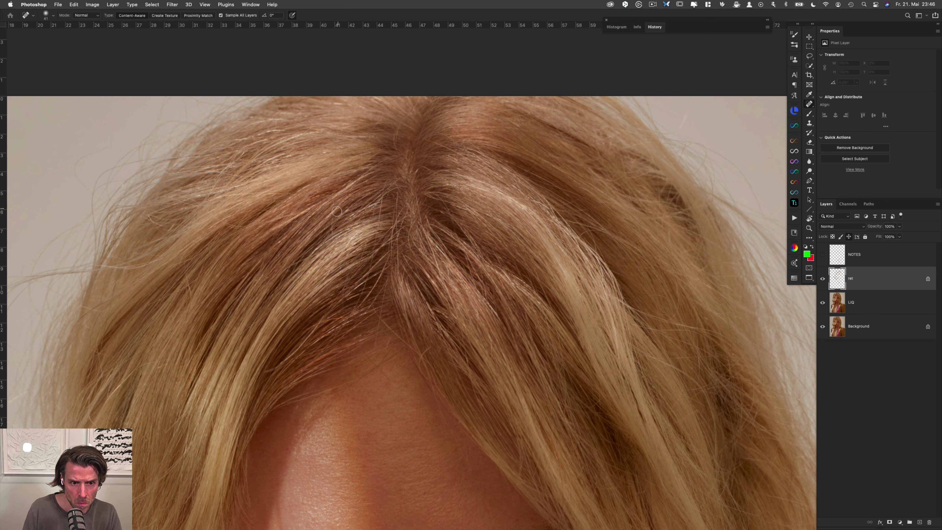
drag(335, 215, 333, 239)
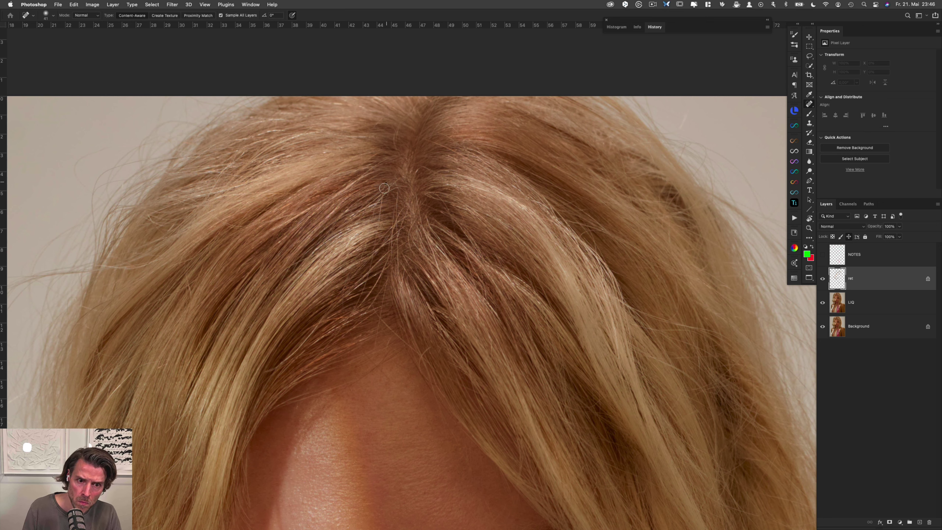
drag(382, 195, 374, 241)
Step: Heal the stray hairs in the bright and reddish strands between the parting and the image-left side of the forehead
mouse_move(403, 207)
mouse_down()
mouse_move(361, 211)
mouse_move(374, 210)
mouse_move(432, 103)
mouse_up()
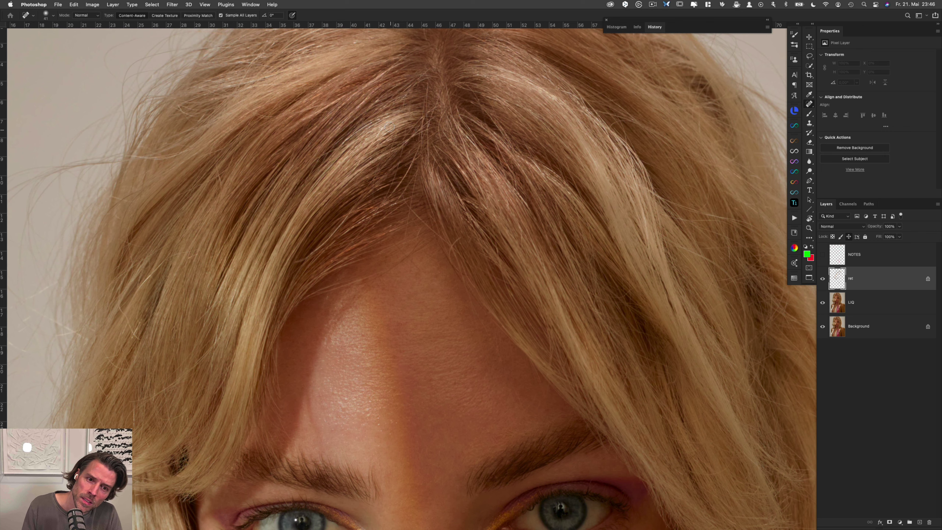
drag(389, 126, 369, 143)
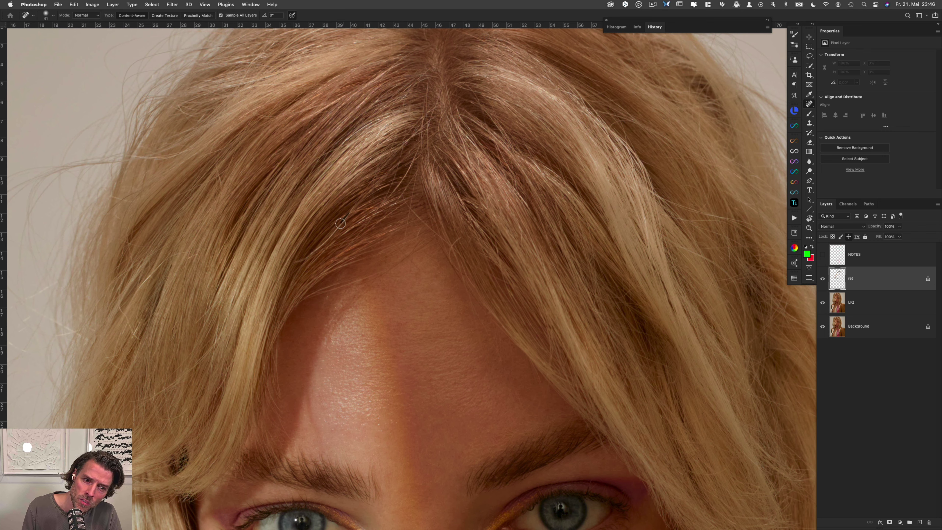
drag(348, 217, 302, 261)
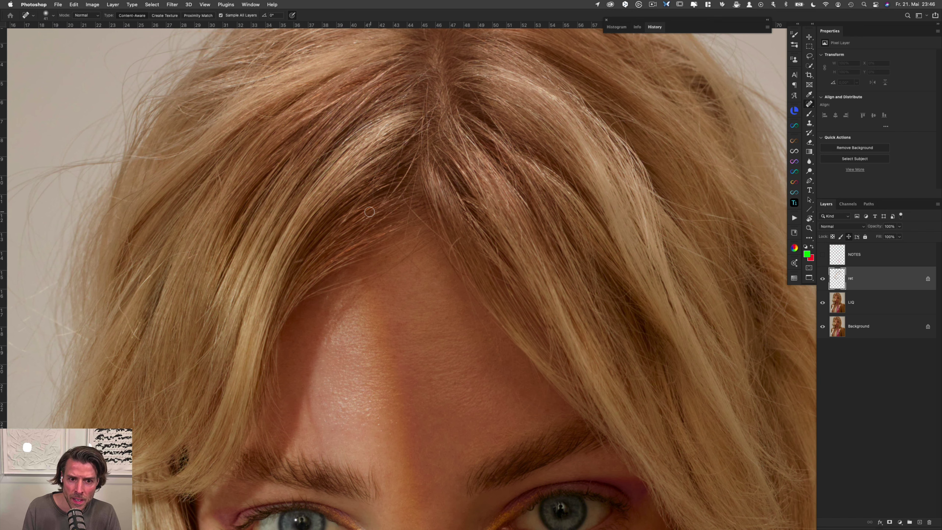
mouse_move(416, 152)
mouse_down()
mouse_move(390, 197)
mouse_move(409, 168)
mouse_up()
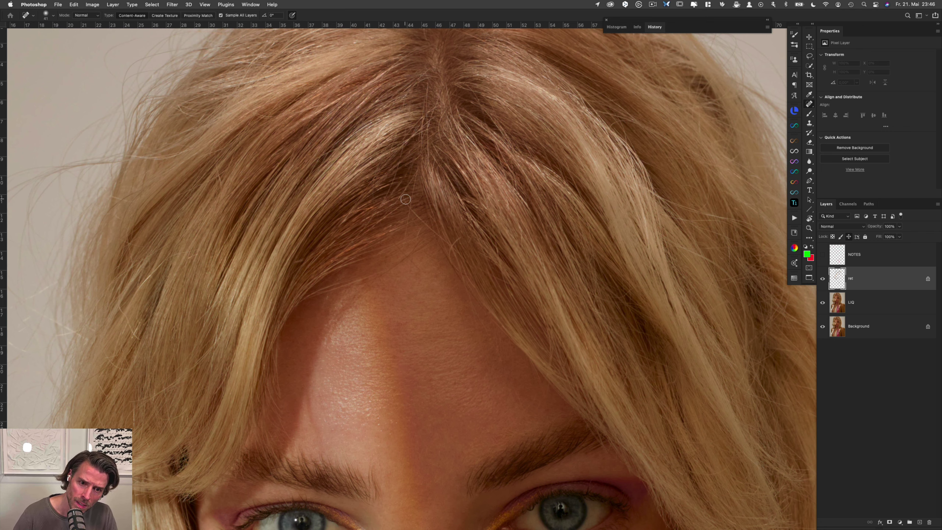
Step: Remove the fine hairs along the hairline below the parting where they cross onto the upper forehead
drag(408, 204, 447, 243)
mouse_move(409, 205)
mouse_down()
mouse_move(454, 246)
mouse_move(479, 277)
mouse_up()
drag(462, 235, 449, 254)
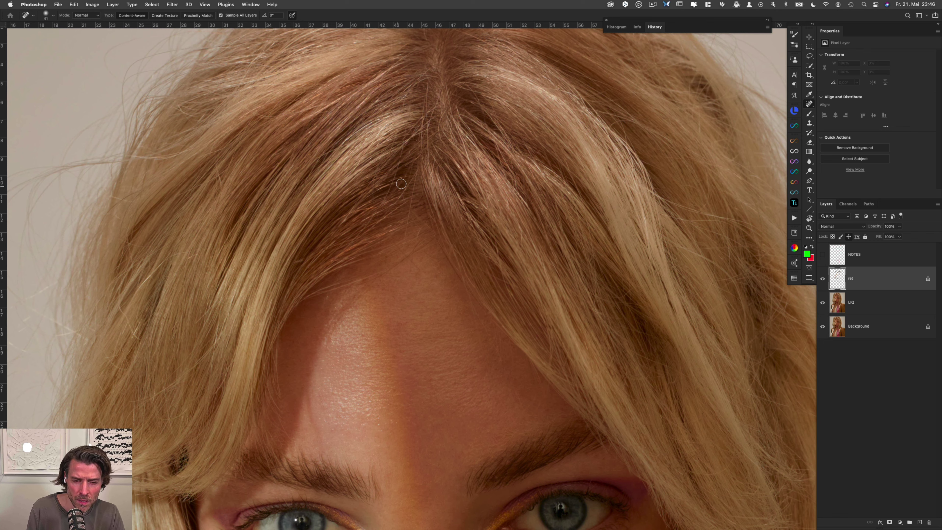
mouse_move(417, 172)
mouse_down()
mouse_move(391, 207)
mouse_move(410, 184)
mouse_move(405, 242)
mouse_up()
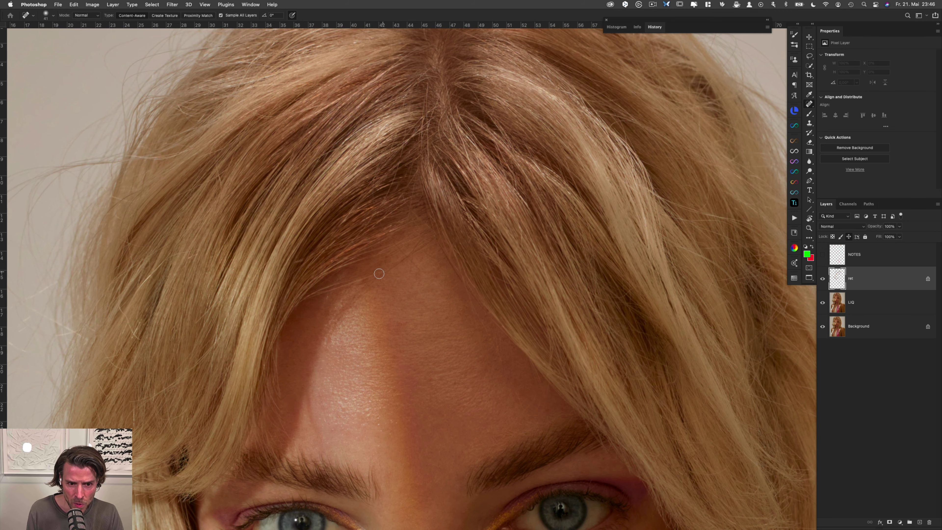
mouse_move(350, 284)
mouse_down()
mouse_move(426, 207)
mouse_move(396, 217)
mouse_up()
Step: Heal the short stray hairs in the fringe above the forehead and on the image-left top of the crown
drag(456, 198, 454, 201)
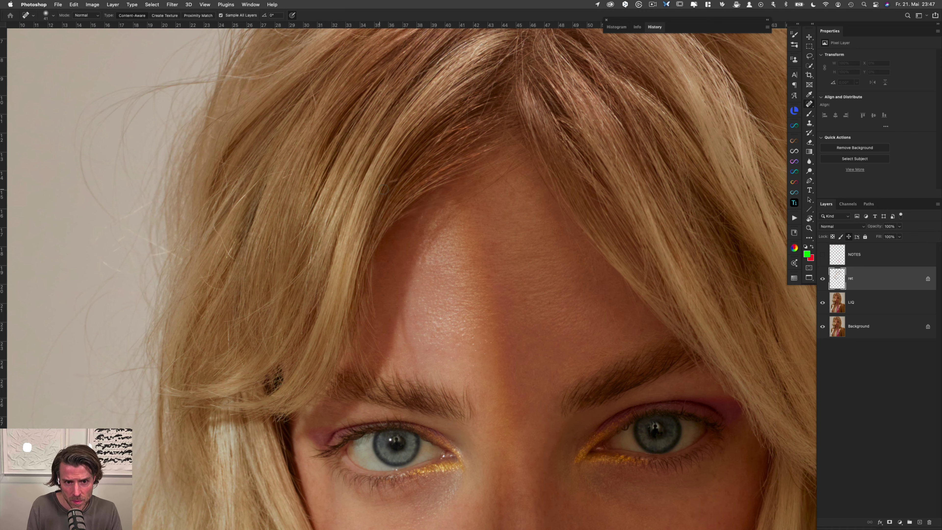
drag(388, 184, 387, 185)
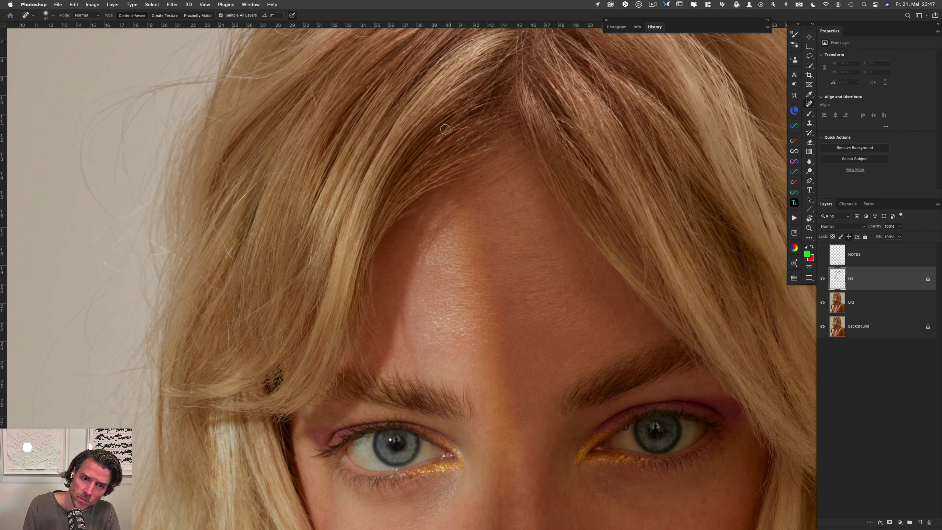
drag(444, 133, 437, 143)
scroll(444, 125, up, 10)
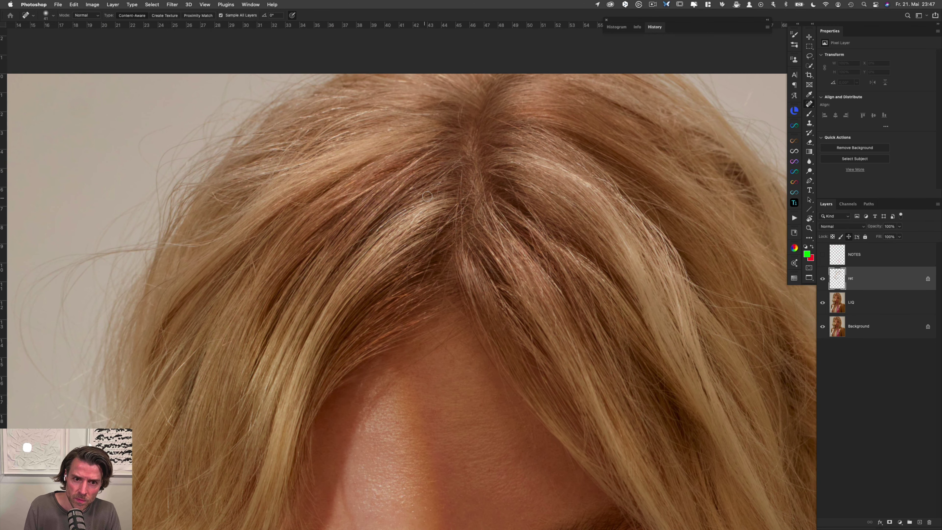
drag(407, 191, 408, 189)
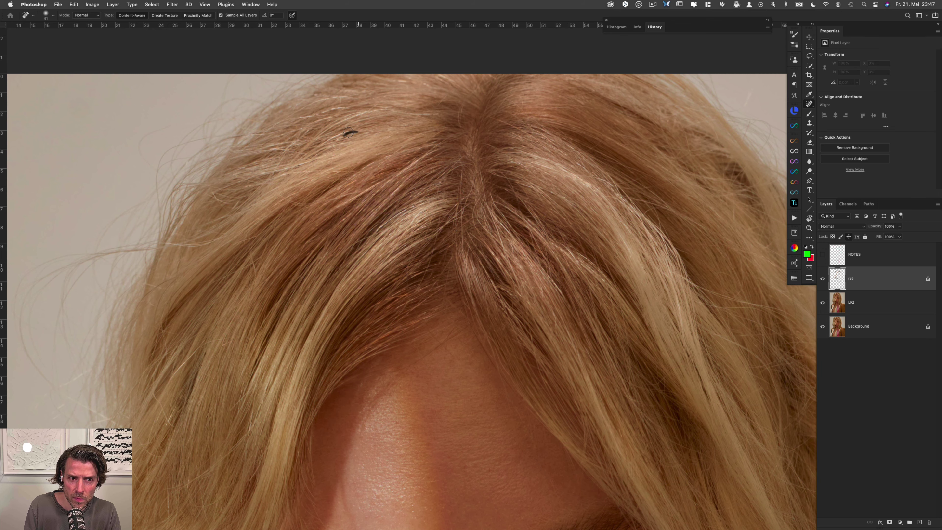
drag(352, 130, 346, 135)
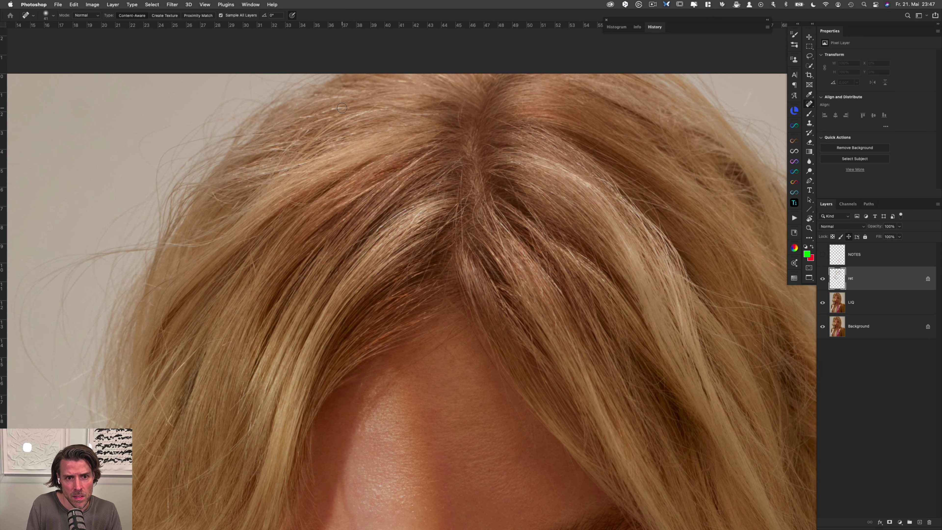
drag(335, 101, 302, 100)
Step: Remove the horizontal hair entering the image-left outer edge and the short stray hairs crossing the strands around it
scroll(289, 126, down, 5)
scroll(290, 127, left, 3)
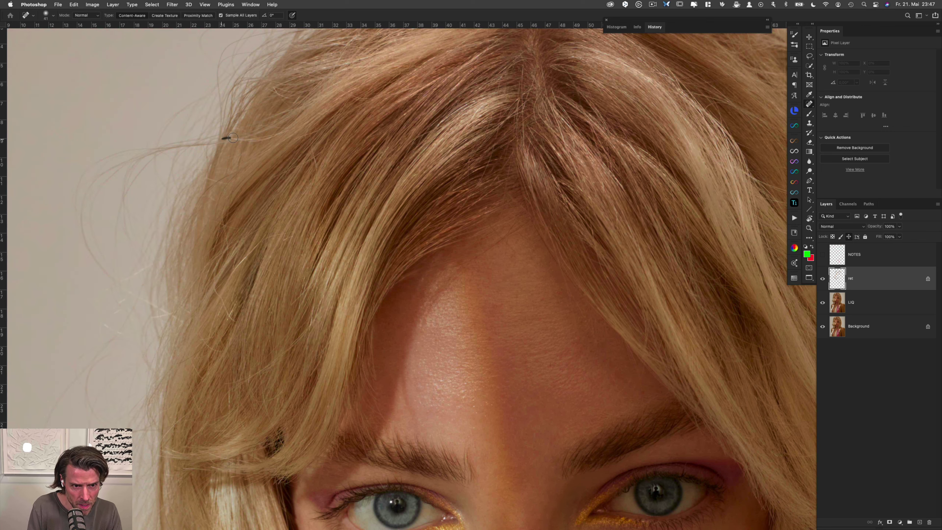
drag(266, 140, 267, 139)
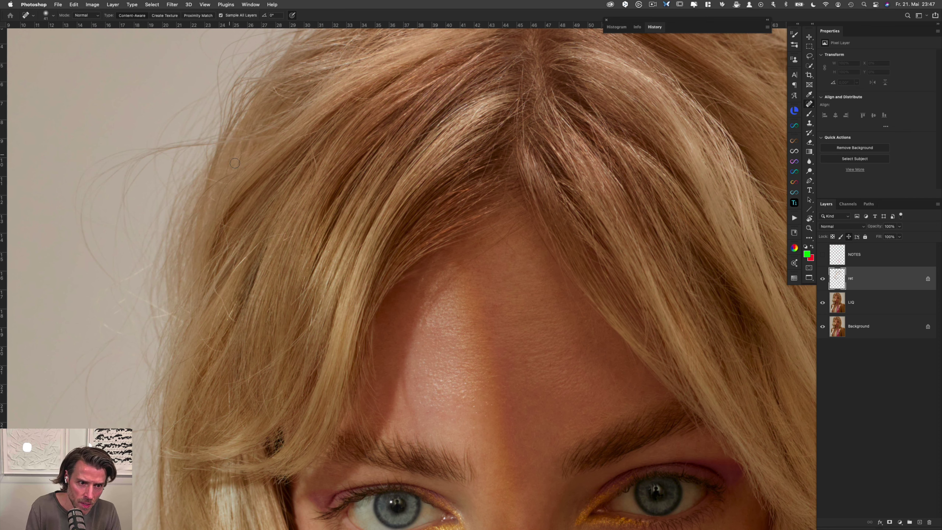
mouse_move(209, 180)
mouse_down()
mouse_move(229, 183)
mouse_move(209, 196)
mouse_move(221, 192)
mouse_move(231, 228)
mouse_move(227, 216)
mouse_move(219, 228)
mouse_up()
scroll(244, 264, down, 5)
drag(251, 168, 245, 181)
drag(313, 62, 319, 88)
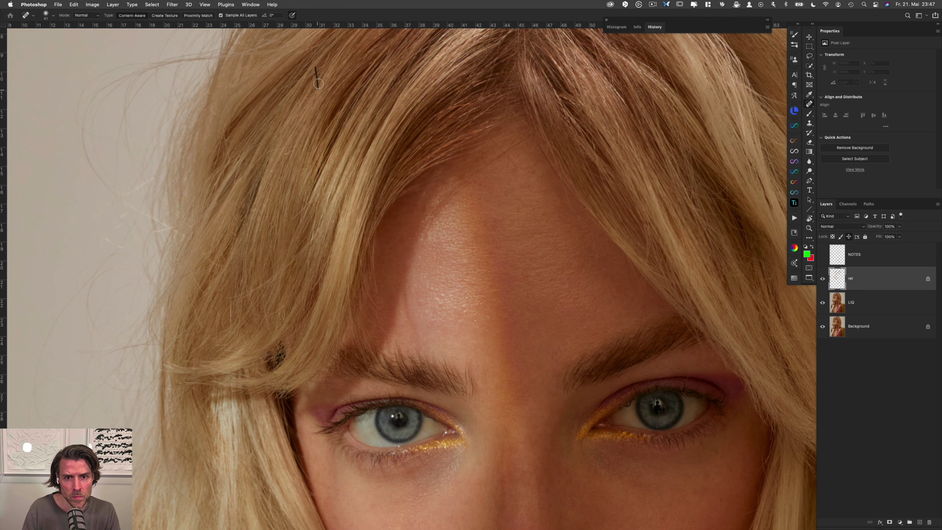
Step: Heal the flyaway hairs against the background and along the image-left outer hair edge above eyebrow level
scroll(297, 149, down, 5)
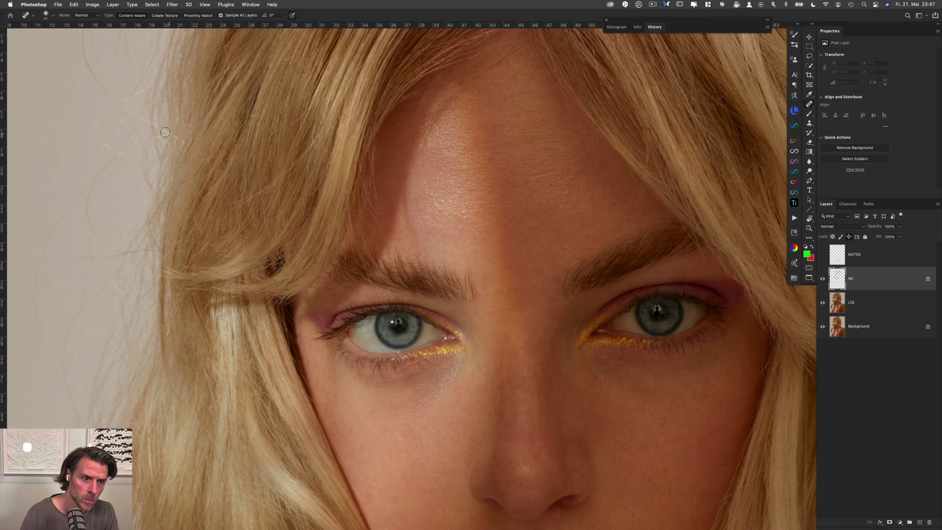
drag(137, 116, 187, 139)
drag(125, 98, 158, 80)
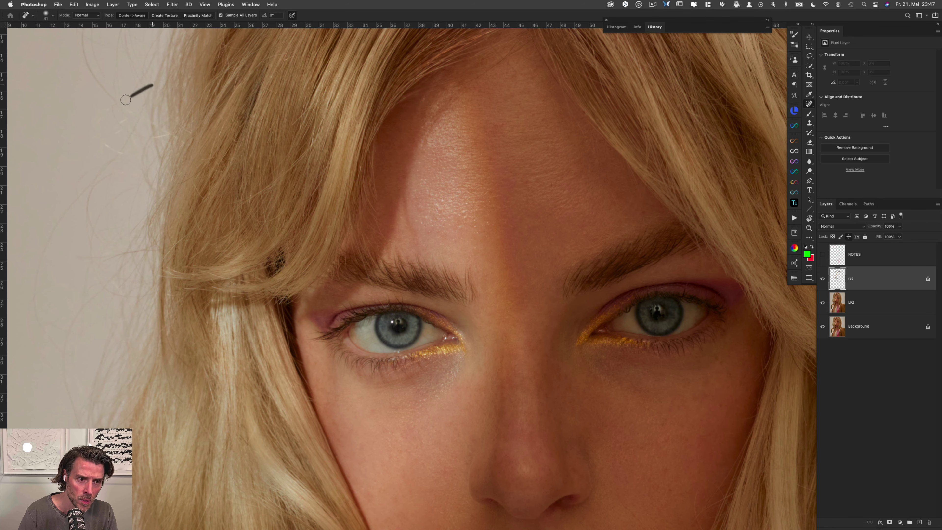
drag(223, 88, 240, 218)
drag(337, 187, 308, 184)
Step: Toggle the healing layer's visibility to compare the whole head of hair before and after the cleanup
drag(406, 253, 371, 164)
key(super+comma)
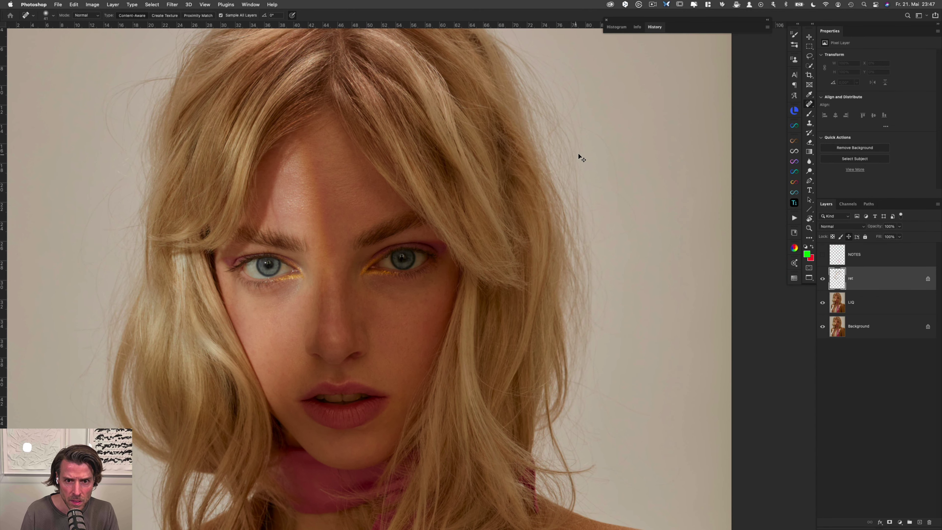
key(super+comma)
key(super+comma)
key(super+comma)
Step: Heal the long stray hair and the short flyaways against the background just above the image-right shoulder
drag(355, 339, 370, 214)
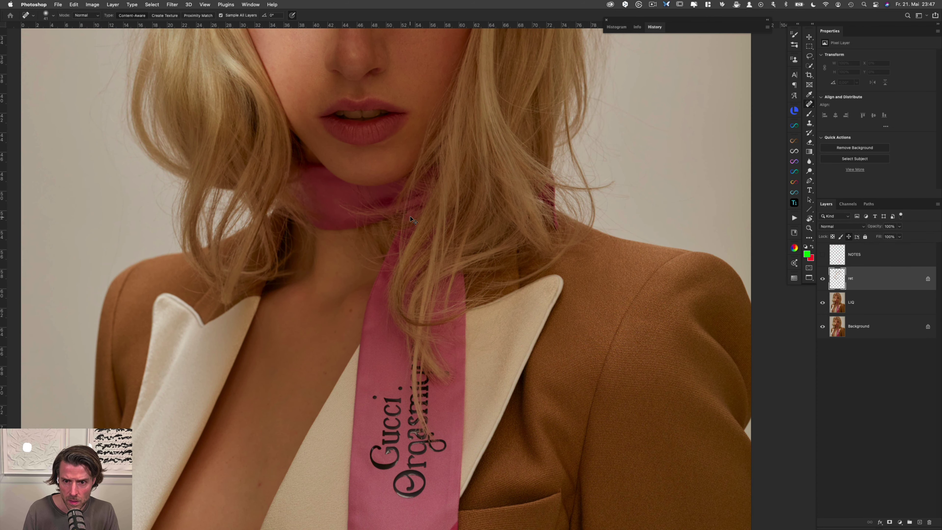
mouse_move(609, 239)
mouse_down()
mouse_move(646, 241)
mouse_move(567, 236)
mouse_up()
scroll(594, 238, right, 6)
scroll(594, 238, up, 3)
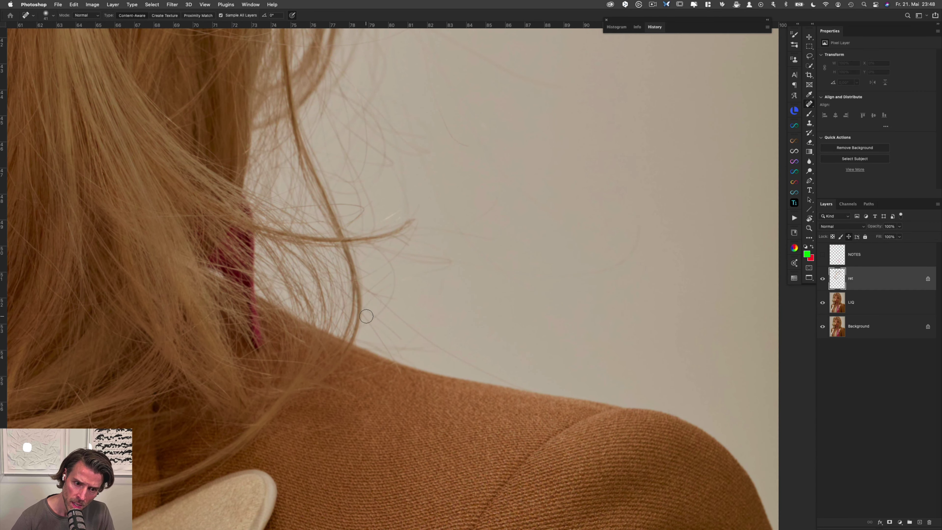
mouse_move(365, 319)
mouse_down()
mouse_move(401, 372)
mouse_move(390, 351)
mouse_up()
drag(383, 302, 521, 386)
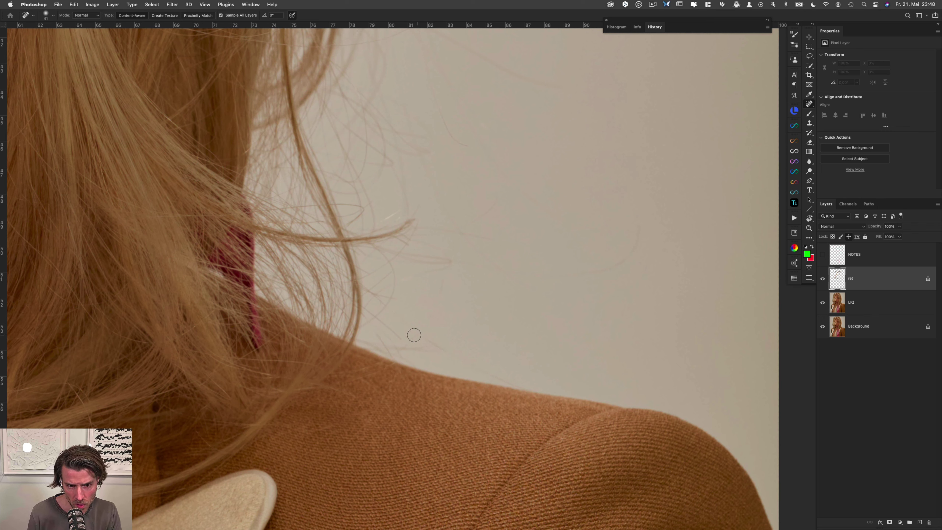
drag(384, 333, 392, 349)
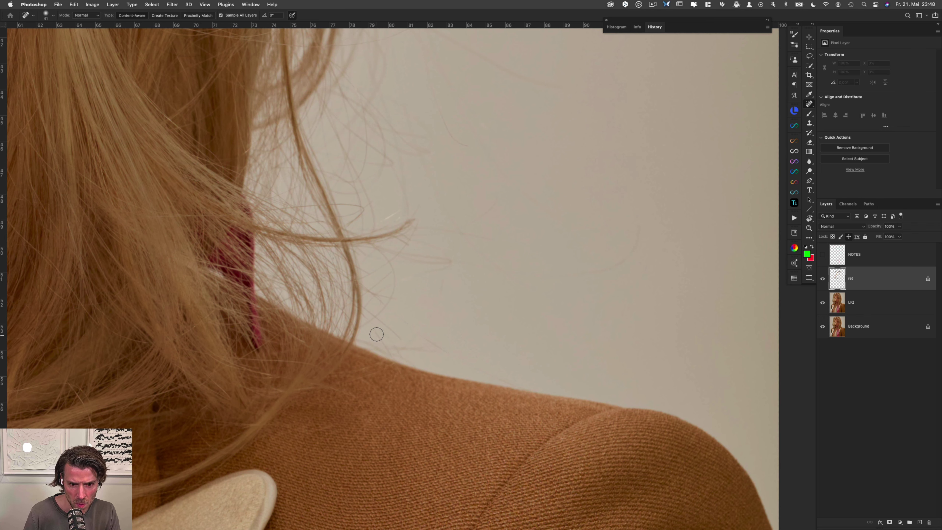
mouse_move(378, 334)
mouse_down()
mouse_move(396, 357)
mouse_move(468, 355)
mouse_up()
Step: Remove the faint isolated hairs and marks in the background beyond the curled strand above the image-right shoulder
mouse_move(587, 278)
mouse_down()
mouse_move(637, 250)
mouse_move(640, 231)
mouse_up()
drag(461, 224, 497, 191)
mouse_move(445, 205)
mouse_down()
mouse_move(465, 236)
mouse_move(528, 286)
mouse_up()
mouse_move(463, 232)
mouse_down()
mouse_move(505, 249)
mouse_move(504, 241)
mouse_up()
mouse_move(444, 230)
mouse_down()
mouse_move(465, 236)
mouse_move(480, 268)
mouse_move(438, 300)
mouse_up()
mouse_move(391, 347)
mouse_down()
mouse_move(442, 347)
mouse_move(437, 354)
mouse_move(465, 361)
mouse_up()
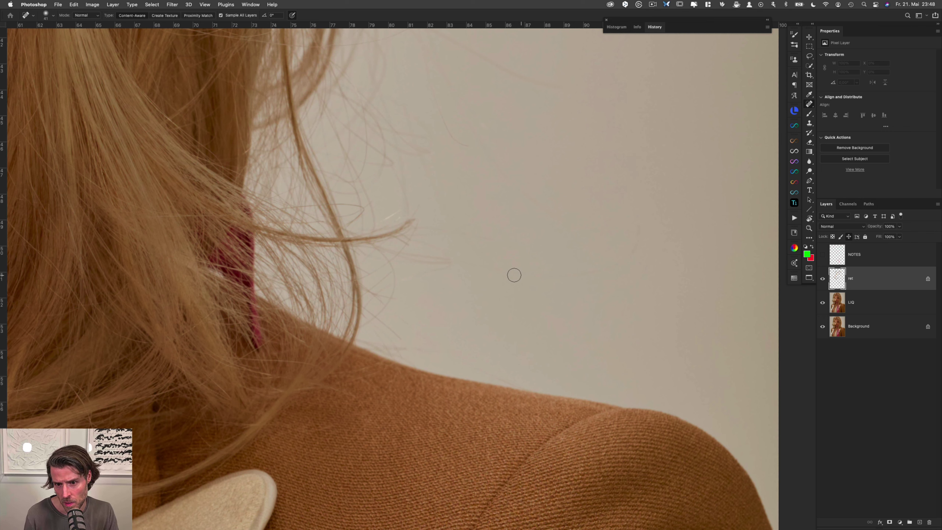
drag(513, 270, 633, 252)
drag(633, 253, 572, 280)
drag(493, 264, 527, 275)
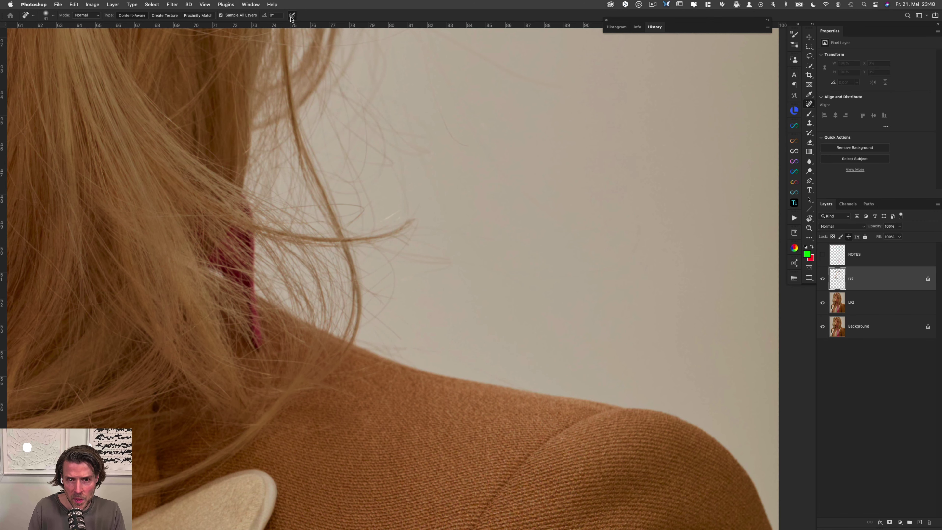
Step: Heal the thin curved hair and the long diagonal flyaway crossing the background beside the image-right hair at mouth level
drag(446, 143, 412, 236)
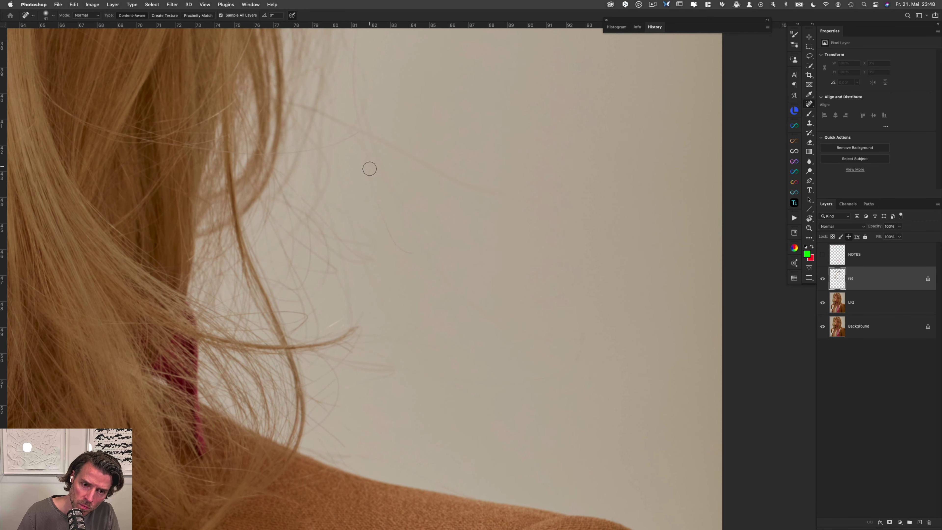
mouse_move(369, 167)
mouse_down()
mouse_move(386, 228)
mouse_move(411, 252)
mouse_up()
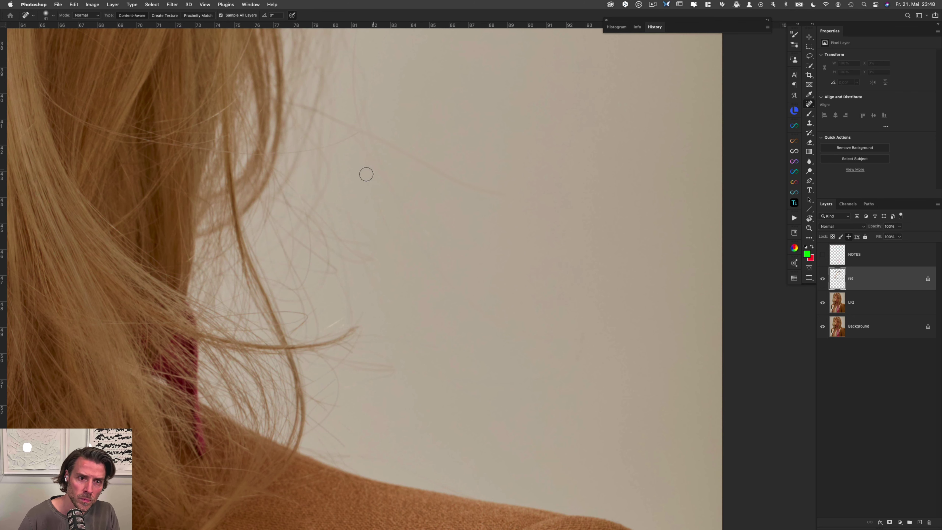
drag(282, 106, 520, 203)
drag(390, 147, 480, 192)
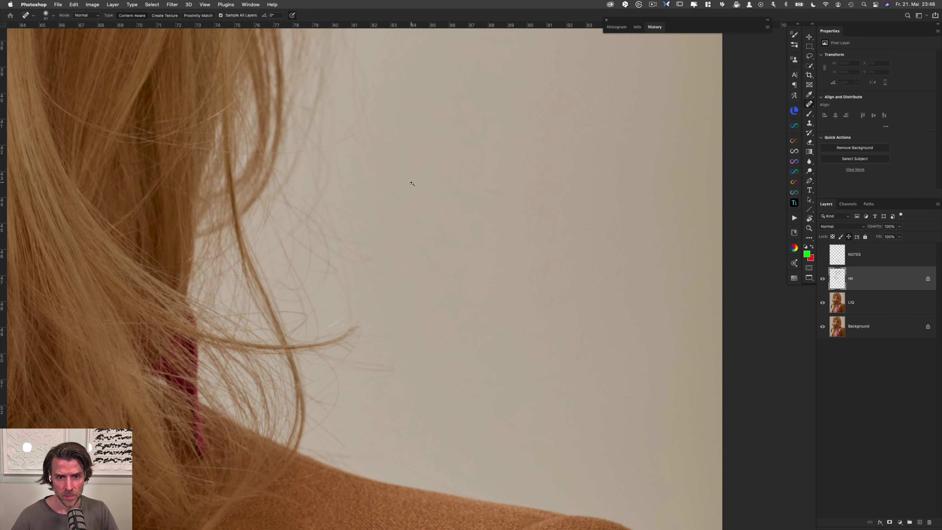
mouse_move(409, 184)
mouse_down()
mouse_move(396, 192)
mouse_move(425, 183)
mouse_move(419, 220)
mouse_up()
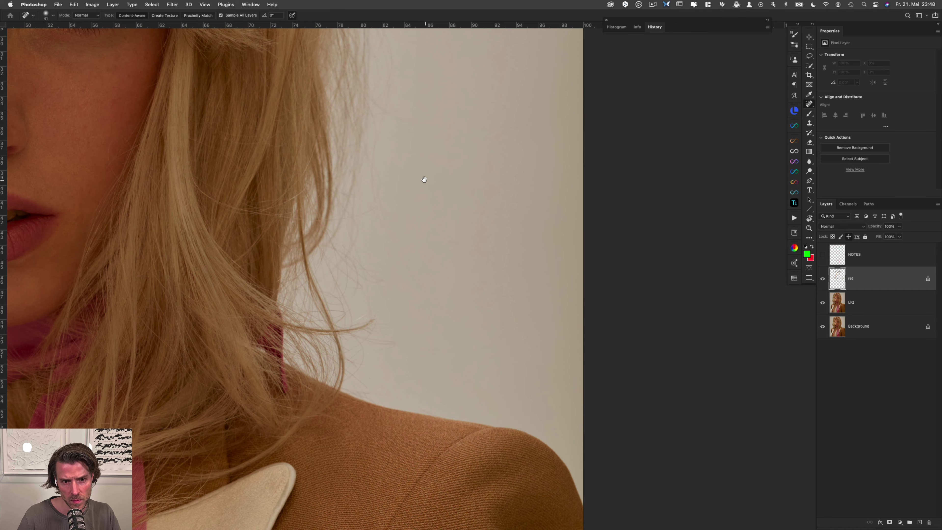
Step: Heal the outermost flyaway hairs in the background beside the image-right hair between forehead and eye level
scroll(423, 179, up, 10)
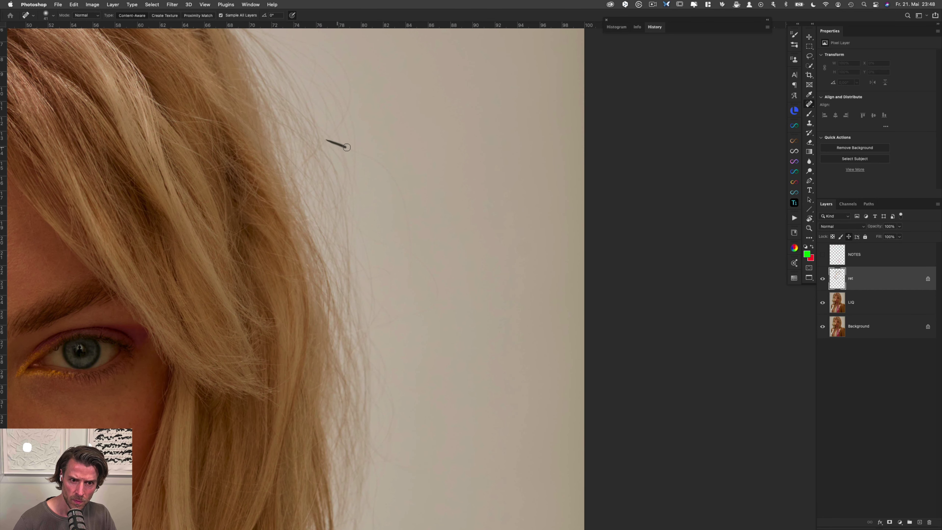
mouse_move(369, 156)
mouse_down()
mouse_move(393, 171)
mouse_move(401, 194)
mouse_move(409, 284)
mouse_up()
drag(394, 240, 411, 252)
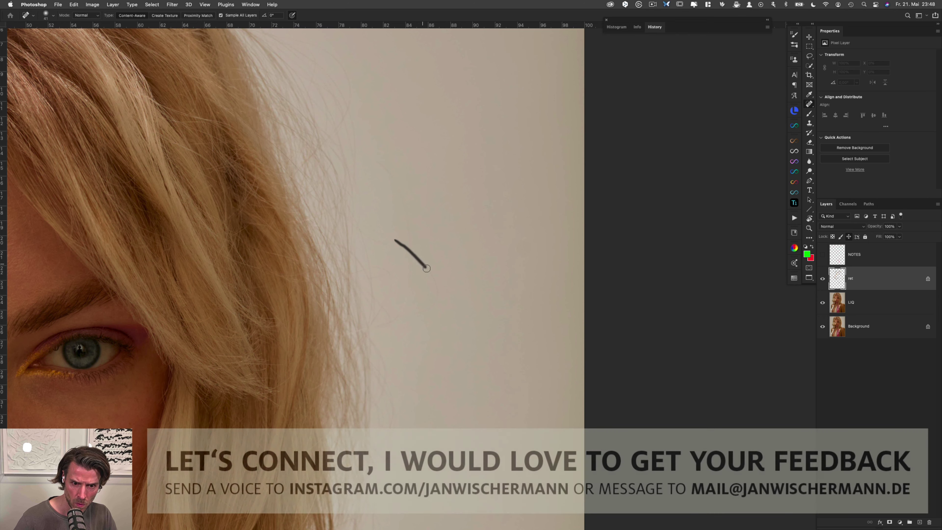
drag(427, 269, 437, 301)
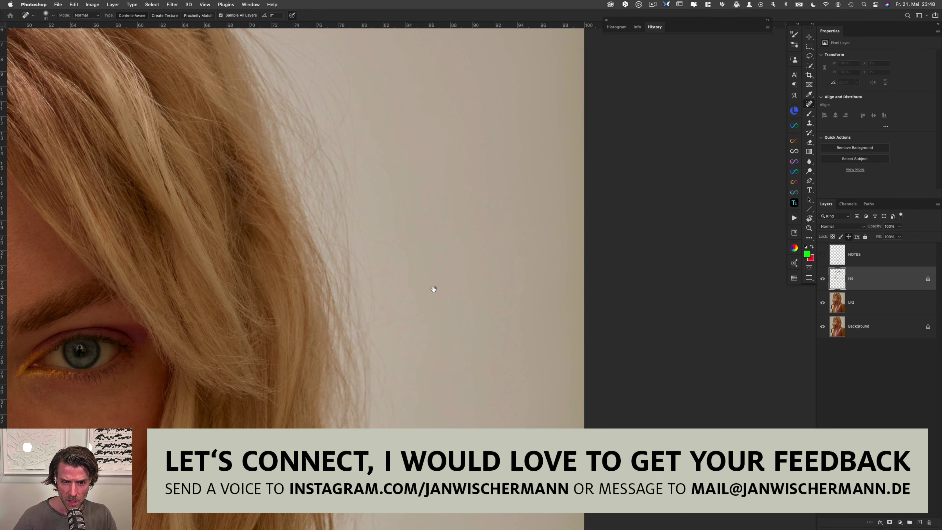
Step: Clean up the fine hairs crossing into the background close to the image-right hair edge around eyebrow level
mouse_move(435, 289)
mouse_down()
mouse_move(453, 282)
mouse_move(411, 345)
mouse_up()
mouse_move(339, 366)
mouse_down()
mouse_move(365, 310)
mouse_move(353, 338)
mouse_up()
drag(376, 273, 378, 251)
drag(365, 103, 375, 177)
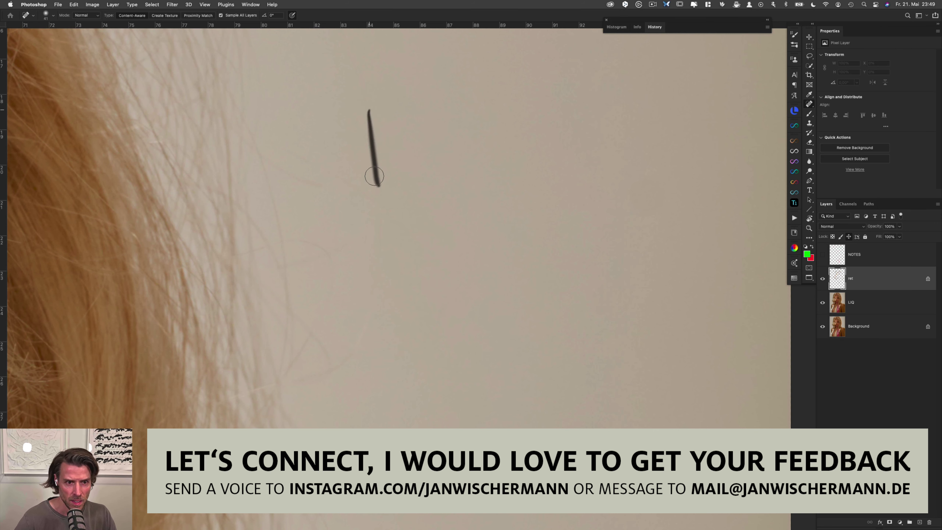
drag(260, 153, 334, 185)
drag(294, 158, 353, 196)
drag(291, 238, 328, 257)
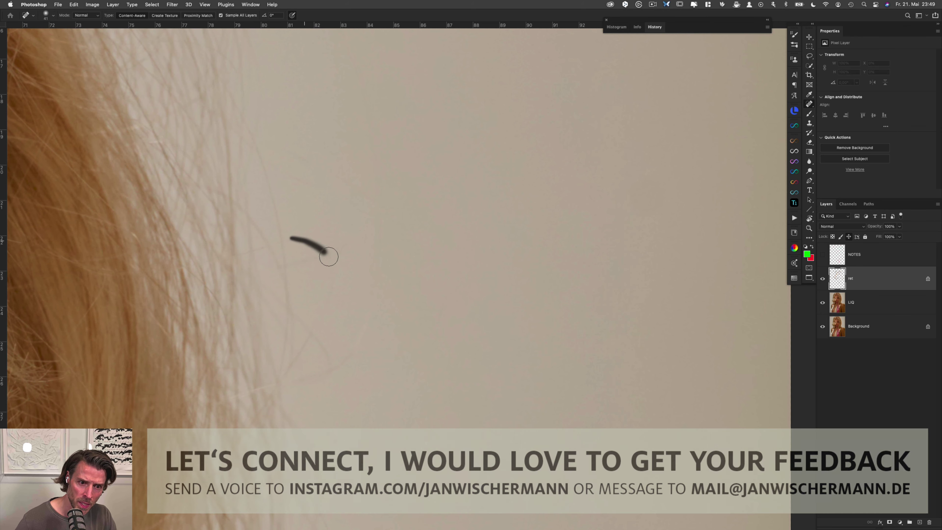
drag(378, 221, 370, 256)
drag(292, 147, 360, 192)
Step: Remove the faint curved hair extending into the background from the image-right hair edge at forehead level
drag(323, 126, 317, 348)
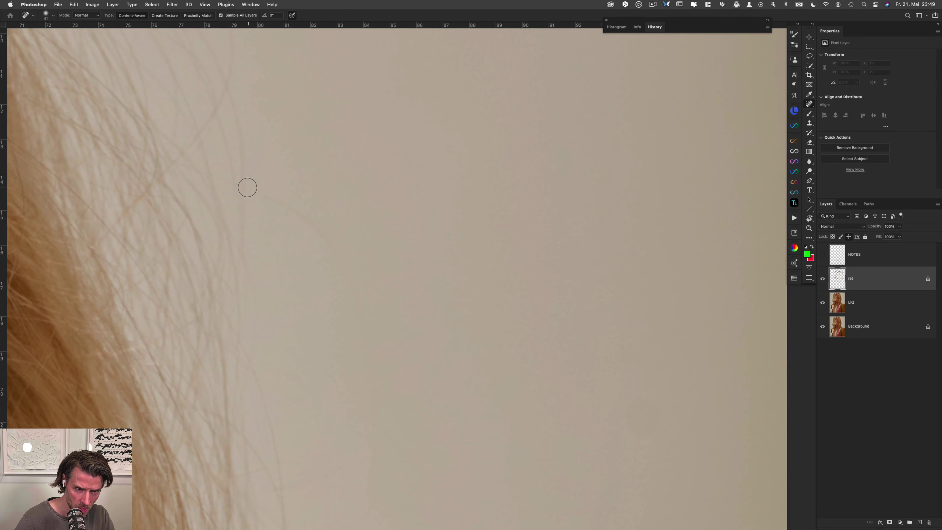
mouse_move(246, 188)
mouse_down()
mouse_move(298, 216)
mouse_move(344, 263)
mouse_up()
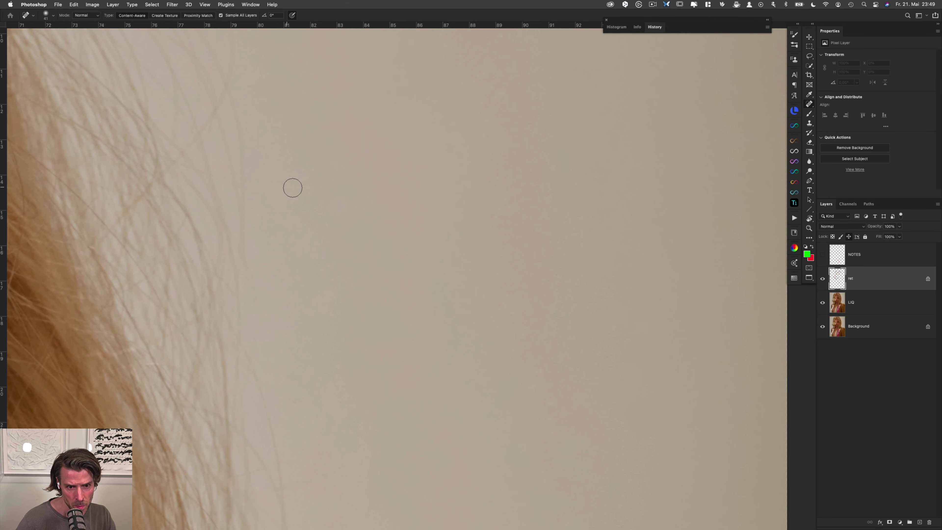
drag(308, 217, 336, 255)
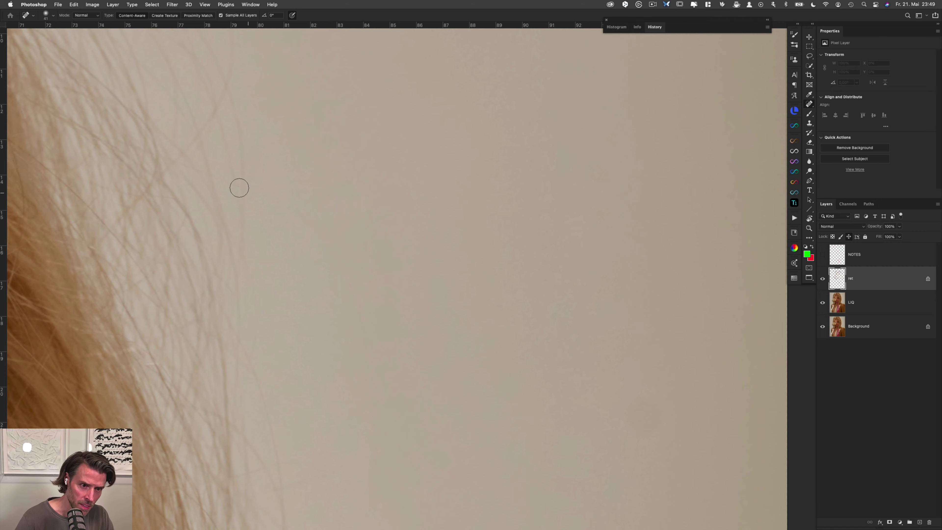
mouse_move(198, 170)
mouse_down()
mouse_move(267, 185)
mouse_move(267, 133)
mouse_move(317, 256)
mouse_up()
Step: Heal the loose hairs sticking out of the image-right side of the crown near the photo's upper edge
scroll(267, 160, up, 4)
drag(255, 192, 320, 216)
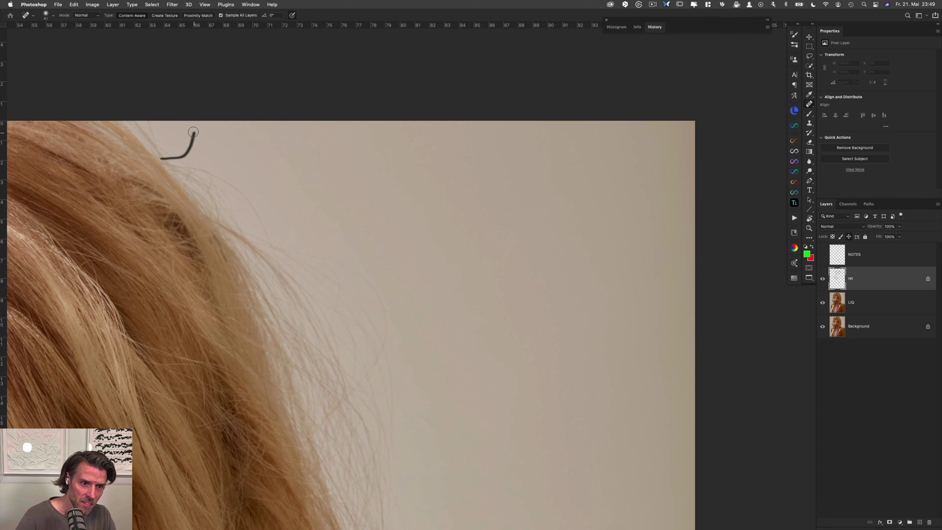
drag(195, 138, 174, 162)
mouse_move(147, 128)
mouse_down()
mouse_move(185, 143)
mouse_move(197, 127)
mouse_up()
scroll(274, 215, down, 3)
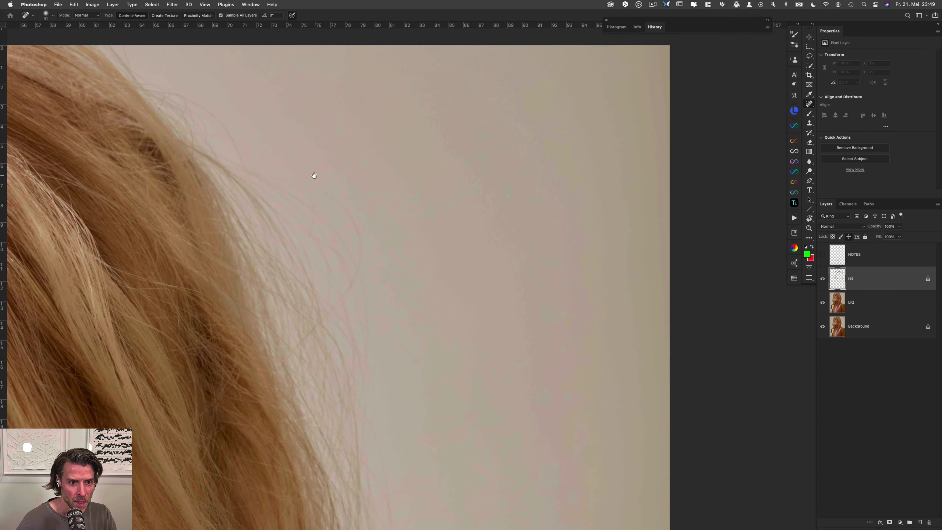
Step: Heal the arching flyaway hairs against the background along the image-right outer hair edge, from below the crown to forehead level
mouse_move(305, 177)
mouse_down()
mouse_move(290, 179)
mouse_move(352, 206)
mouse_move(358, 236)
mouse_move(357, 273)
mouse_move(311, 330)
mouse_up()
drag(360, 237, 363, 265)
drag(289, 200, 316, 143)
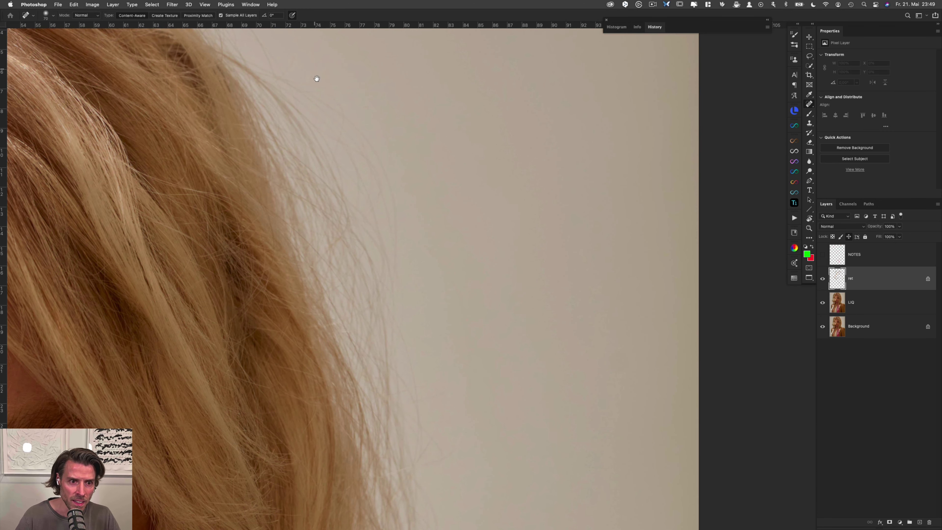
drag(322, 99, 371, 260)
drag(245, 145, 243, 125)
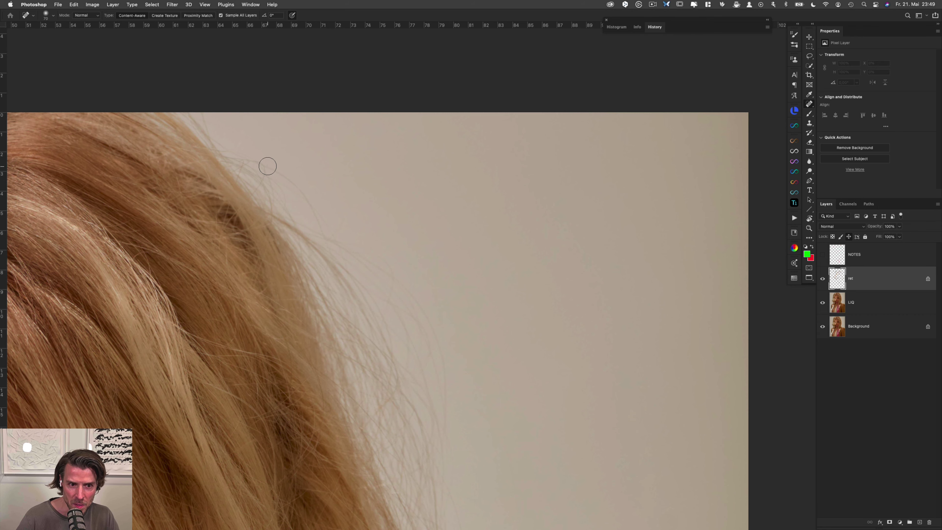
mouse_move(268, 166)
mouse_down()
mouse_move(321, 231)
mouse_move(298, 187)
mouse_move(320, 227)
mouse_up()
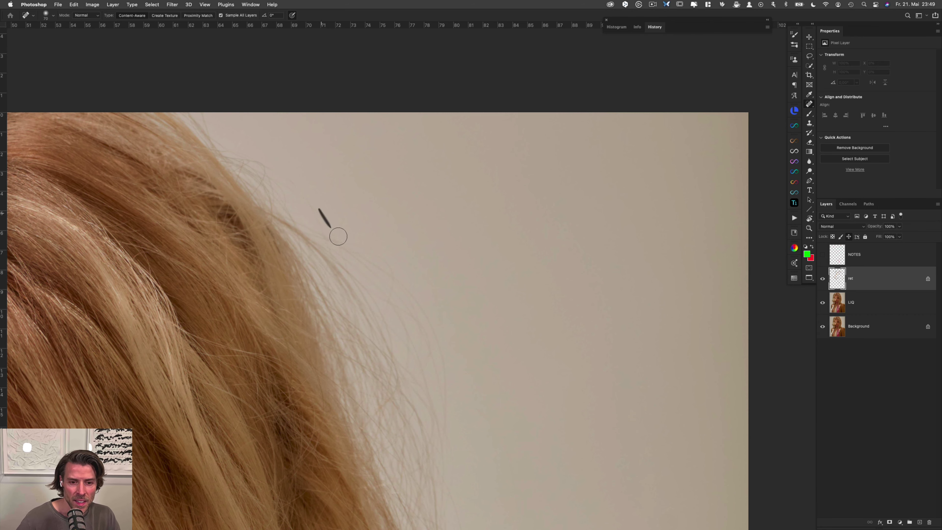
scroll(383, 208, down, 5)
scroll(382, 208, right, 3)
drag(258, 113, 279, 134)
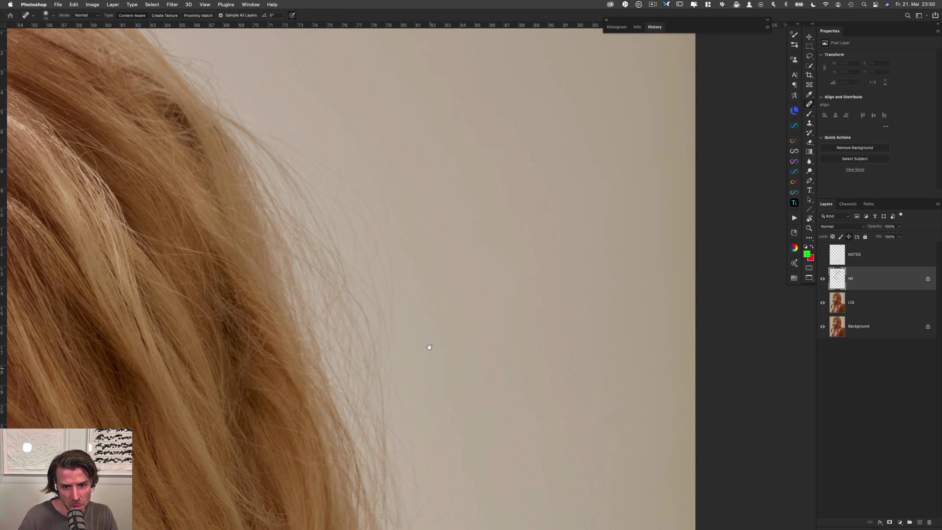
Step: Heal the flyaway hairs protruding from the image-right outer hair edge between eye and cheek level
scroll(425, 288, down, 10)
scroll(445, 279, left, 2)
drag(423, 254, 446, 244)
mouse_move(455, 277)
mouse_down()
mouse_move(427, 152)
mouse_move(423, 201)
mouse_up()
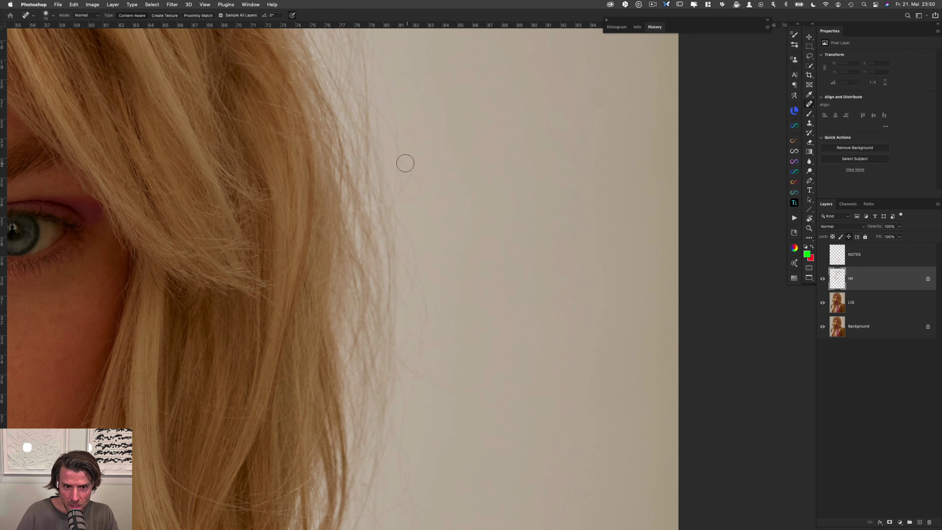
drag(402, 160, 426, 200)
drag(401, 133, 431, 126)
drag(411, 172, 389, 202)
scroll(459, 143, down, 5)
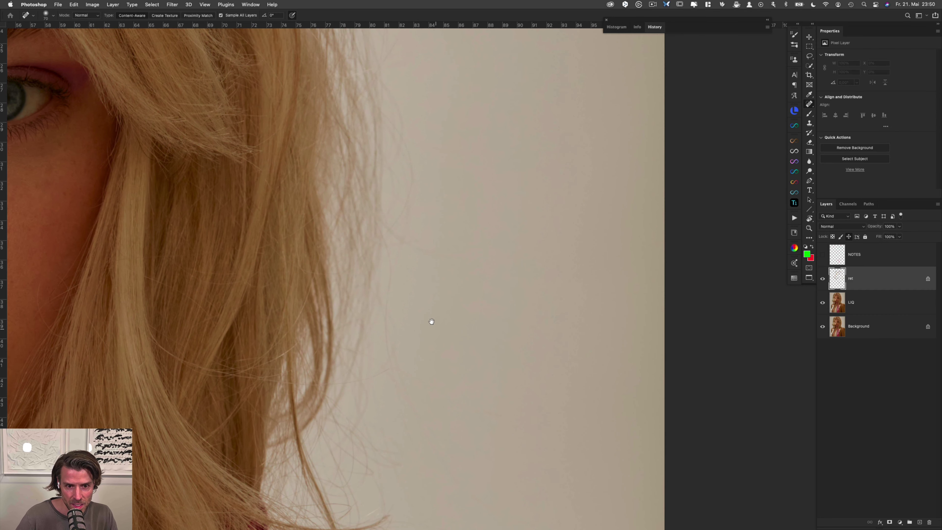
mouse_move(388, 227)
mouse_down()
mouse_move(424, 252)
mouse_move(385, 294)
mouse_up()
scroll(425, 340, down, 5)
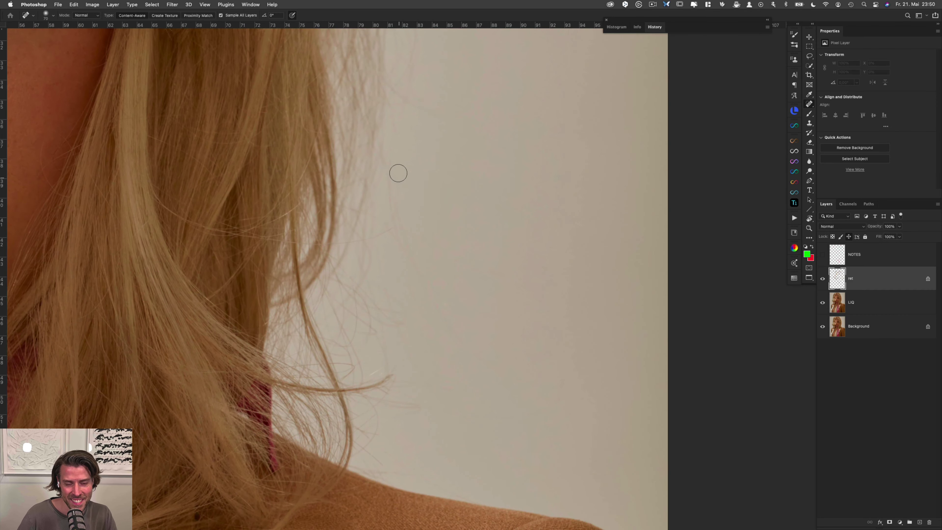
Step: Remove the thin outer hairs against the background at mouth level, above the curled strand on the image-right side
drag(395, 153, 390, 228)
drag(389, 175, 400, 254)
drag(271, 223, 269, 224)
mouse_move(299, 202)
mouse_down()
mouse_move(273, 218)
mouse_move(297, 209)
mouse_up()
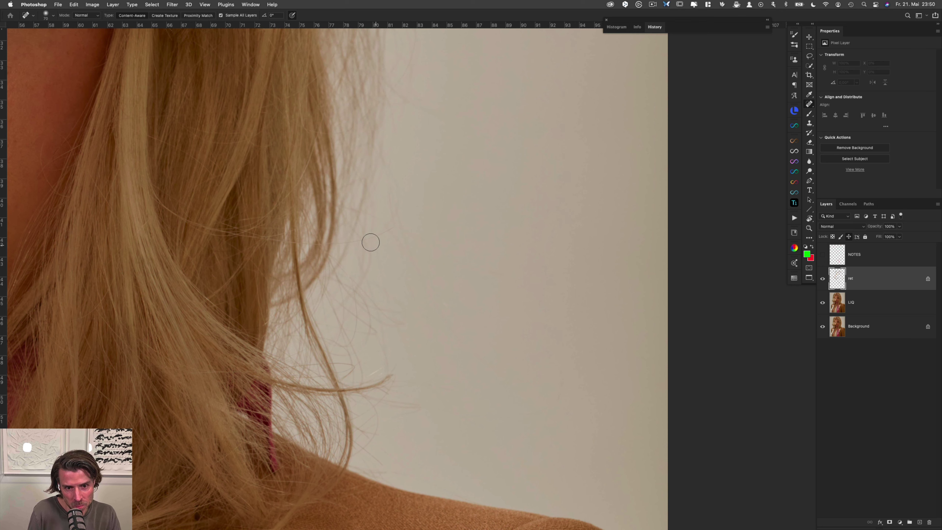
mouse_move(334, 243)
mouse_down()
mouse_move(402, 222)
mouse_move(406, 247)
mouse_up()
drag(419, 274, 433, 295)
drag(392, 201, 396, 225)
drag(414, 289, 478, 371)
drag(390, 318, 406, 309)
mouse_move(413, 267)
mouse_down()
mouse_move(420, 310)
mouse_move(450, 336)
mouse_up()
mouse_move(398, 215)
mouse_down()
mouse_move(371, 241)
mouse_move(422, 297)
mouse_move(393, 309)
mouse_move(414, 316)
mouse_up()
Step: Switch to the Clone Stamp, enlarge its brush and set the flow to 30% for the background beside the image-right hair
drag(516, 322, 496, 320)
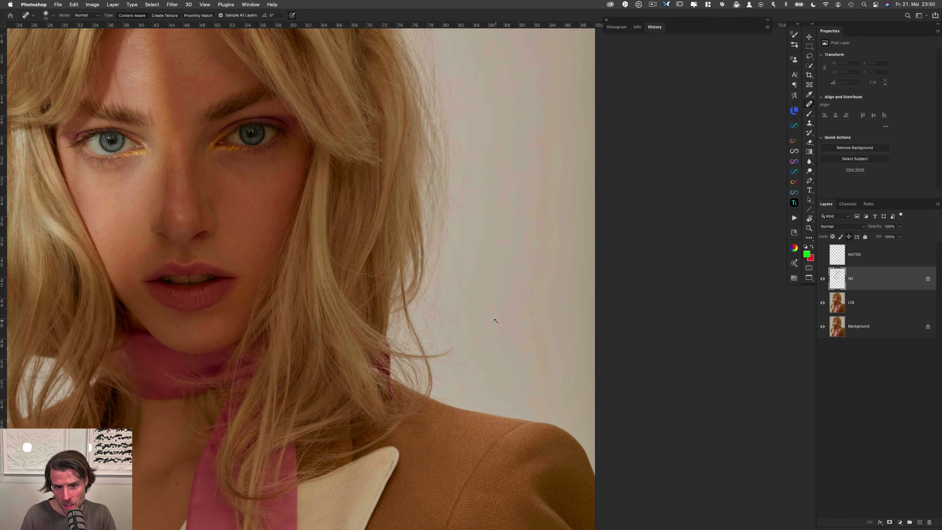
super+click(509, 274)
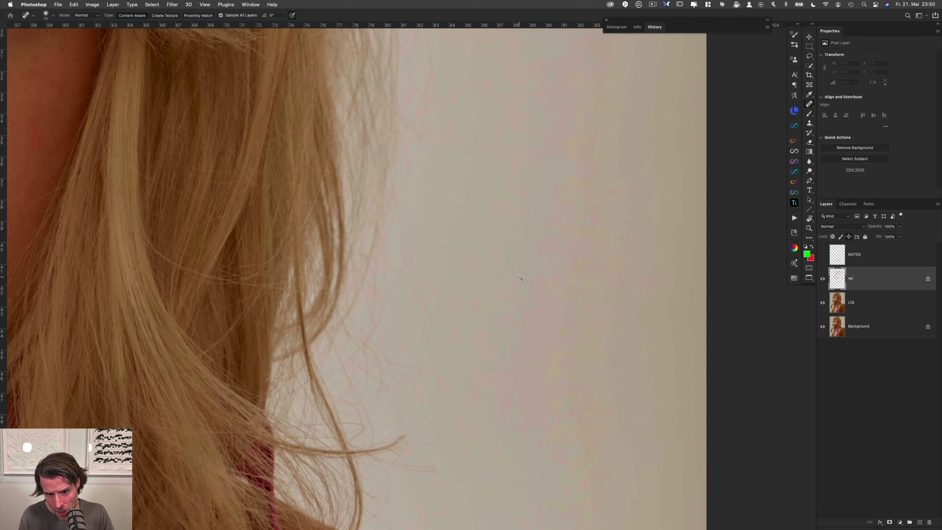
alt+super+click(534, 311)
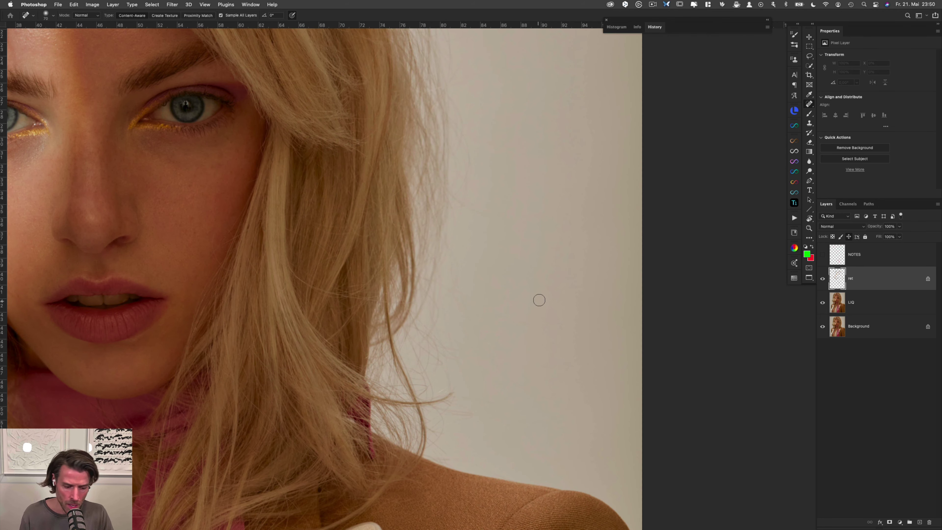
key(s)
ctrl+alt+drag(536, 217, 565, 204)
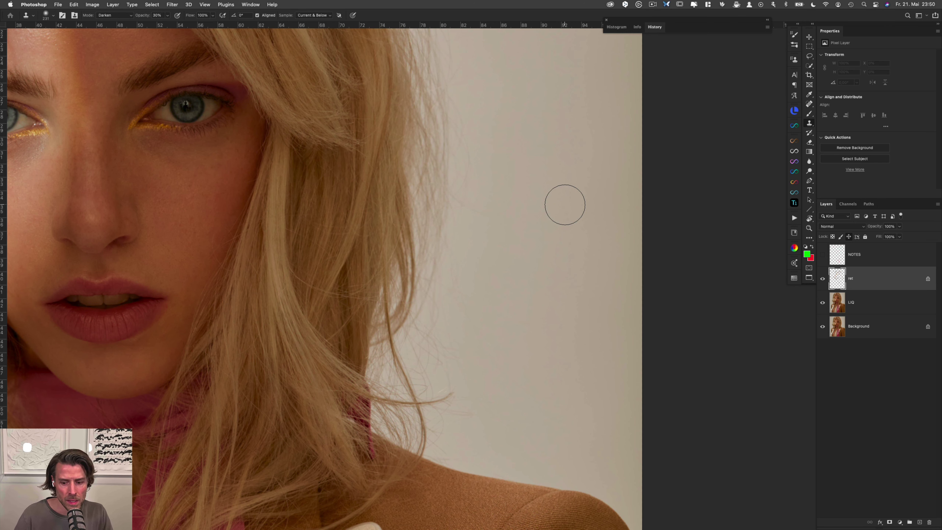
key(shift+3)
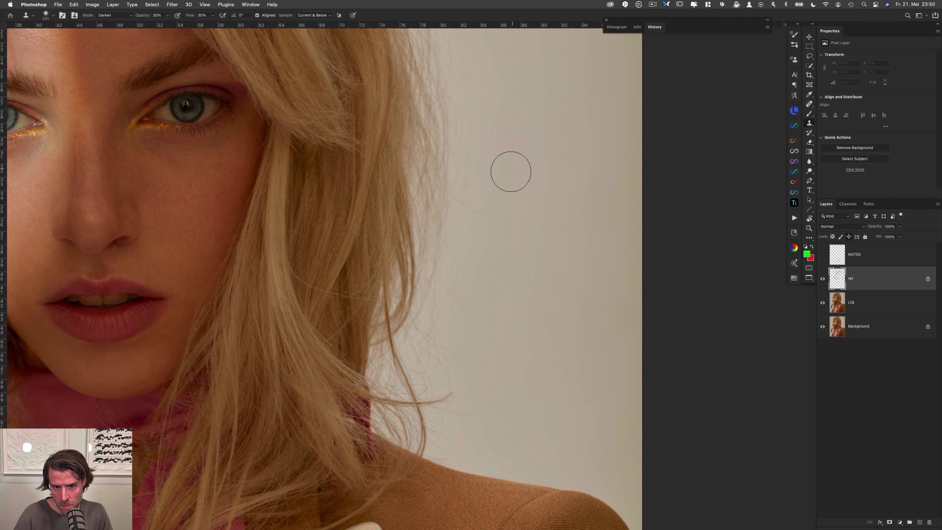
ctrl+alt+drag(517, 190, 527, 193)
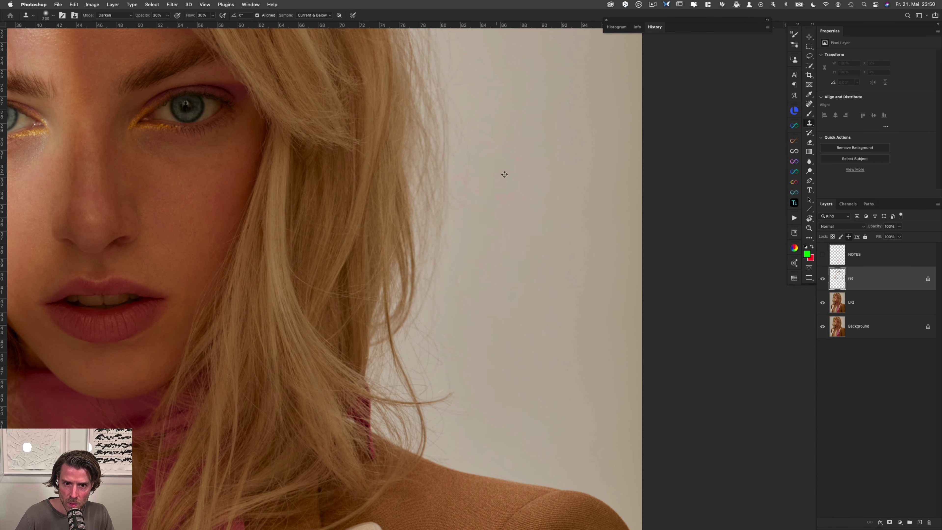
drag(510, 126, 482, 300)
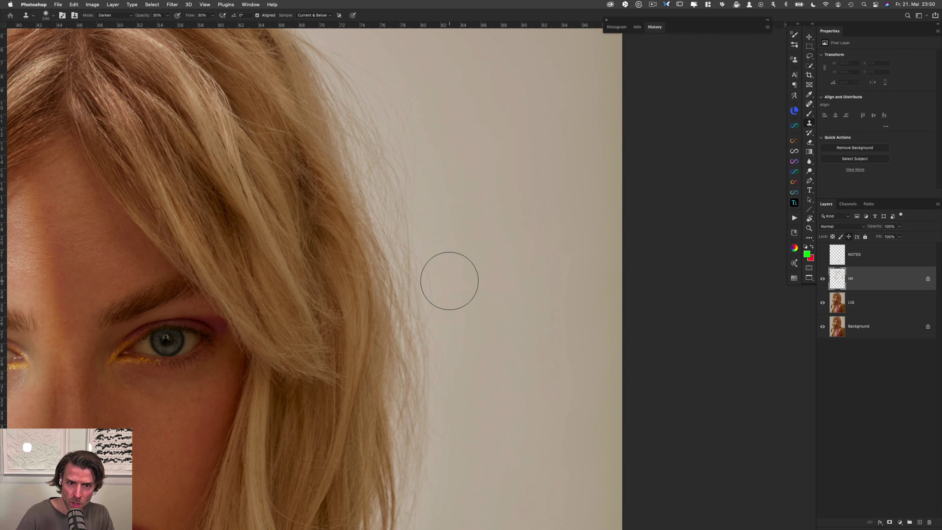
Step: Clone background tone over the faint hairs beside the image-right hair edge at forehead level
drag(463, 143, 439, 281)
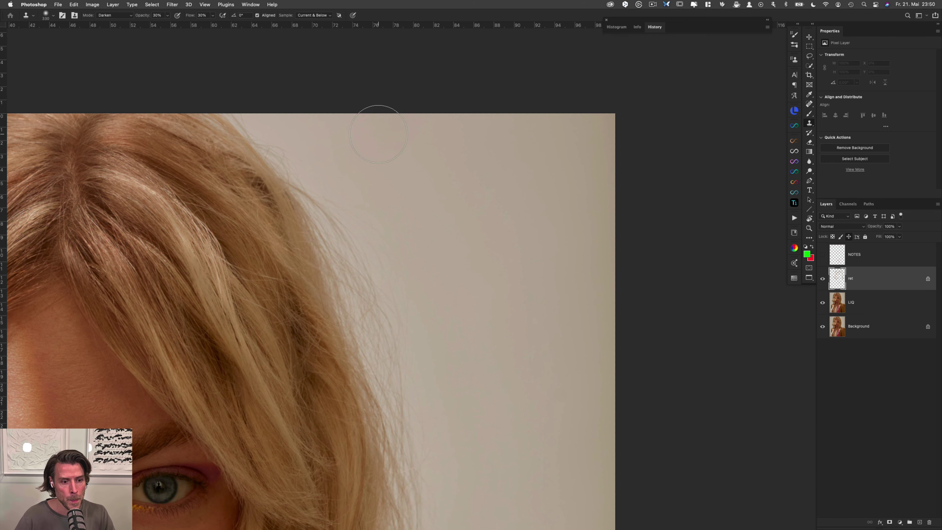
drag(289, 275, 360, 227)
drag(275, 193, 444, 124)
drag(365, 71, 360, 211)
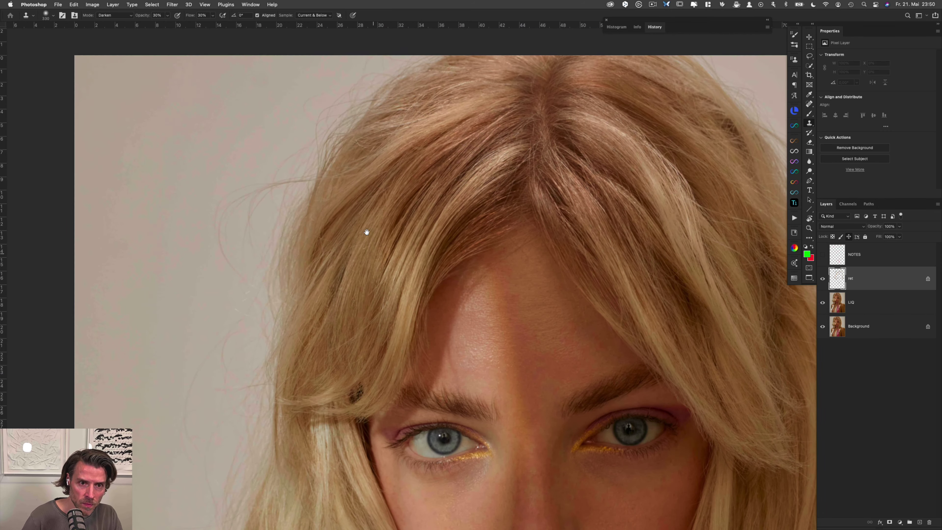
Step: Switch to the Spot Healing Brush and remove the fine flyaways against the background beside the image-left crown
key(j)
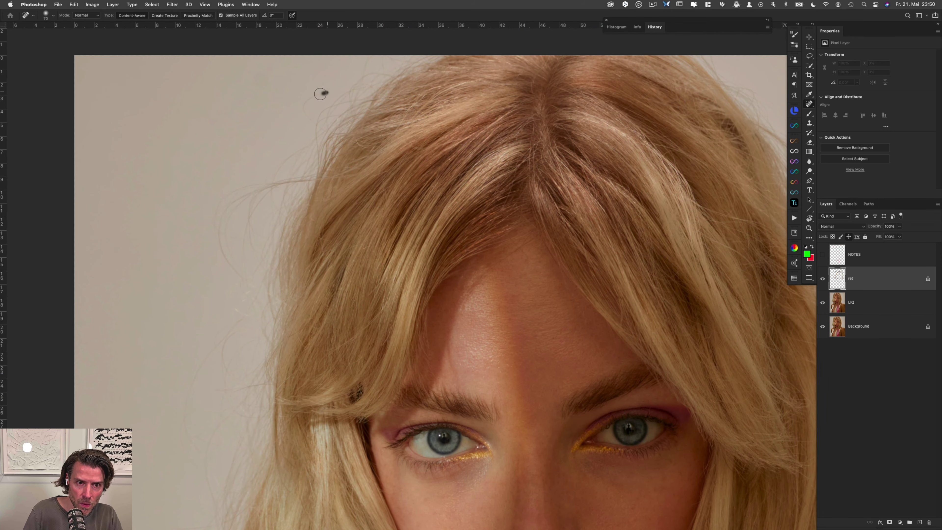
drag(305, 109, 318, 126)
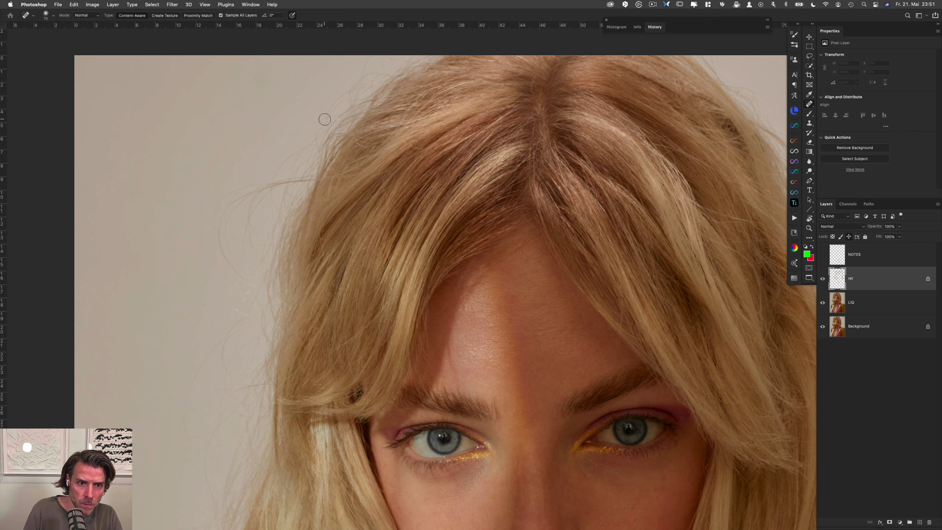
mouse_move(313, 126)
mouse_down()
mouse_move(343, 109)
mouse_move(314, 136)
mouse_up()
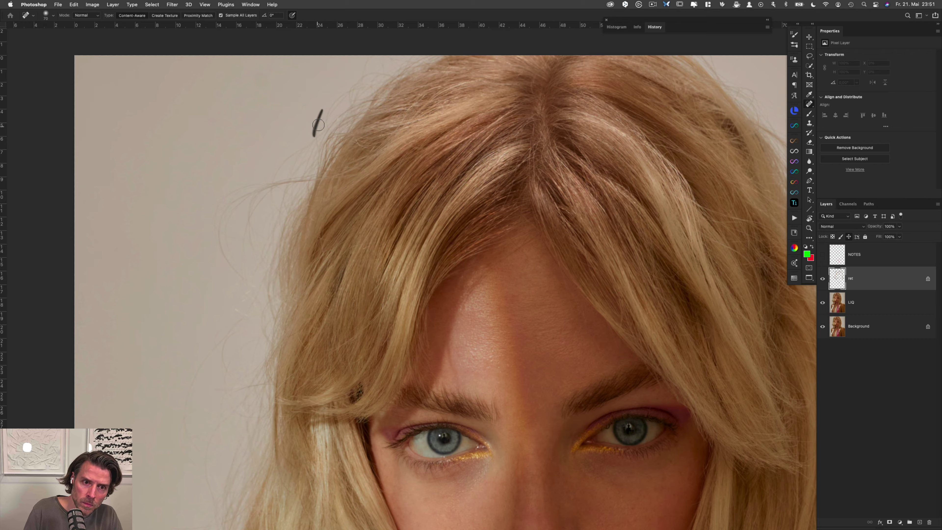
click(351, 102)
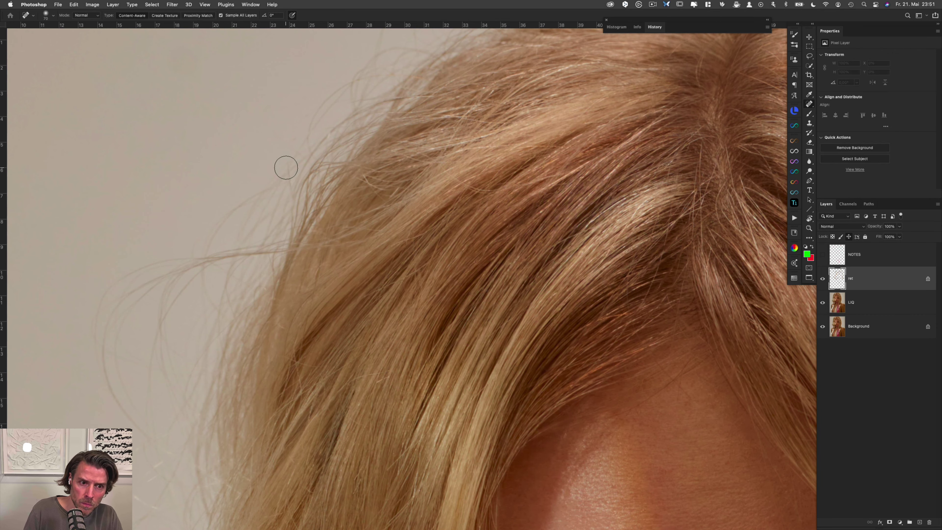
drag(287, 164, 298, 196)
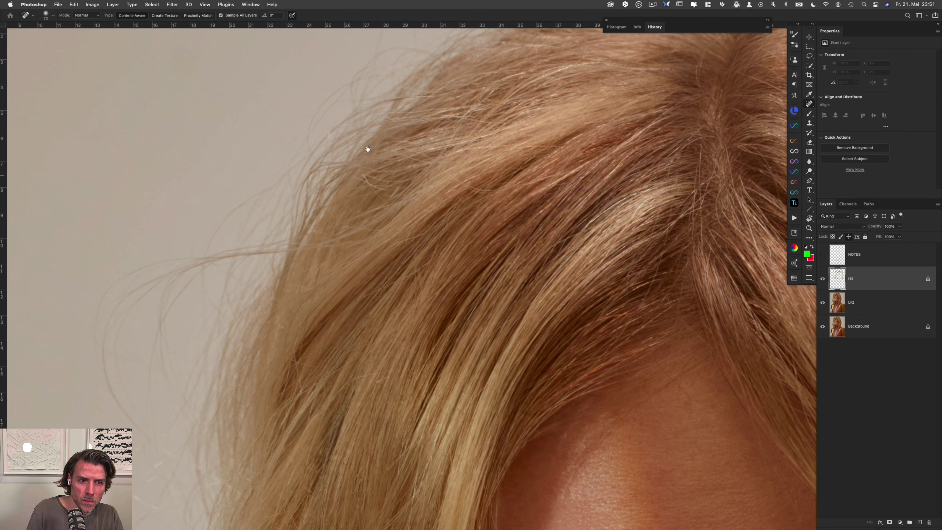
Step: Heal the loose outer hairs and light remnants in the background along the image-left hair edge at forehead level
drag(367, 163, 395, 115)
drag(302, 174, 247, 180)
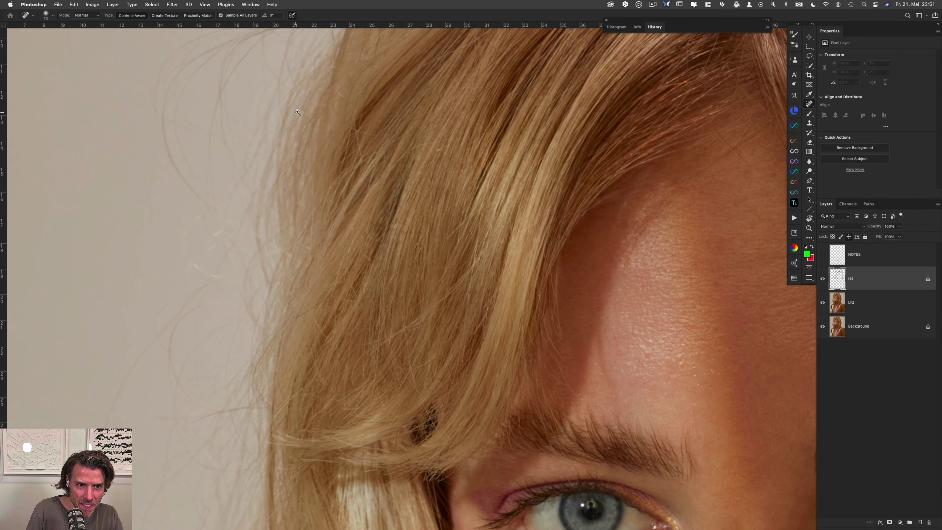
drag(297, 112, 310, 150)
mouse_move(271, 180)
mouse_down()
mouse_move(286, 181)
mouse_move(246, 182)
mouse_move(243, 206)
mouse_move(280, 193)
mouse_move(295, 201)
mouse_up()
drag(242, 187, 240, 210)
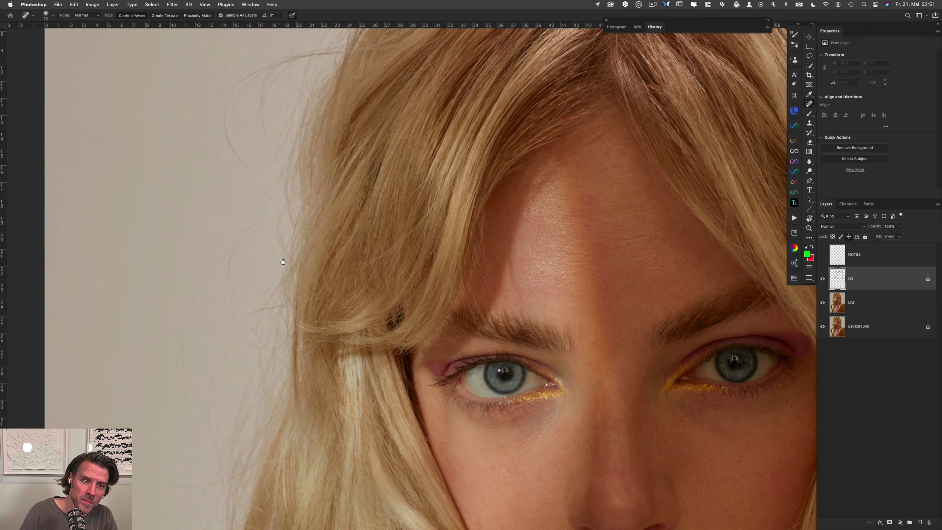
Step: Heal the long curved stray hair in the open background on the image-left side at eye level
scroll(260, 186, down, 5)
mouse_move(257, 88)
mouse_down()
mouse_move(186, 177)
mouse_move(164, 261)
mouse_move(171, 298)
mouse_up()
click(160, 246)
drag(160, 247, 169, 297)
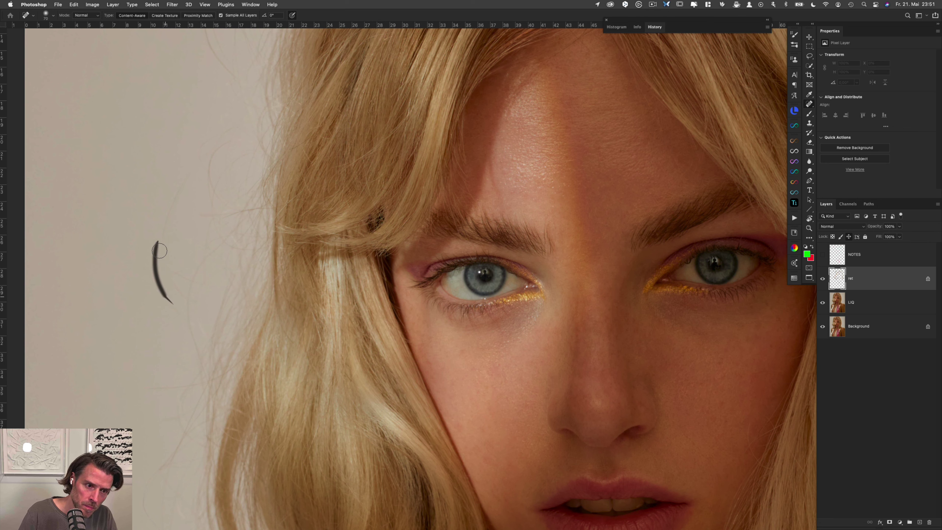
mouse_move(163, 243)
mouse_down()
mouse_move(189, 172)
mouse_move(163, 237)
mouse_up()
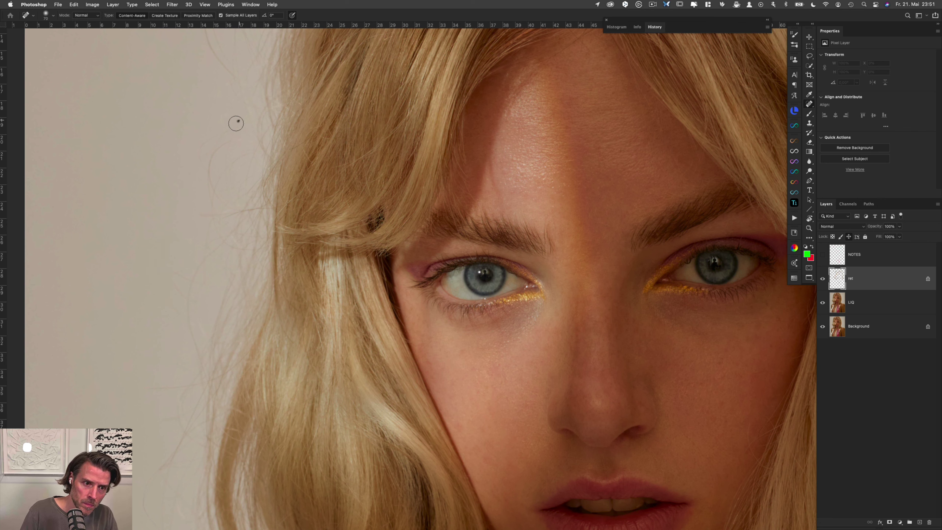
Step: Heal the arching hairs that reach from the image-left hair edge into the background around brow level
mouse_move(235, 124)
mouse_down()
mouse_move(208, 164)
mouse_move(208, 199)
mouse_move(246, 153)
mouse_move(209, 202)
mouse_up()
mouse_move(211, 192)
mouse_down()
mouse_move(212, 166)
mouse_move(234, 133)
mouse_move(208, 171)
mouse_up()
drag(225, 135, 210, 174)
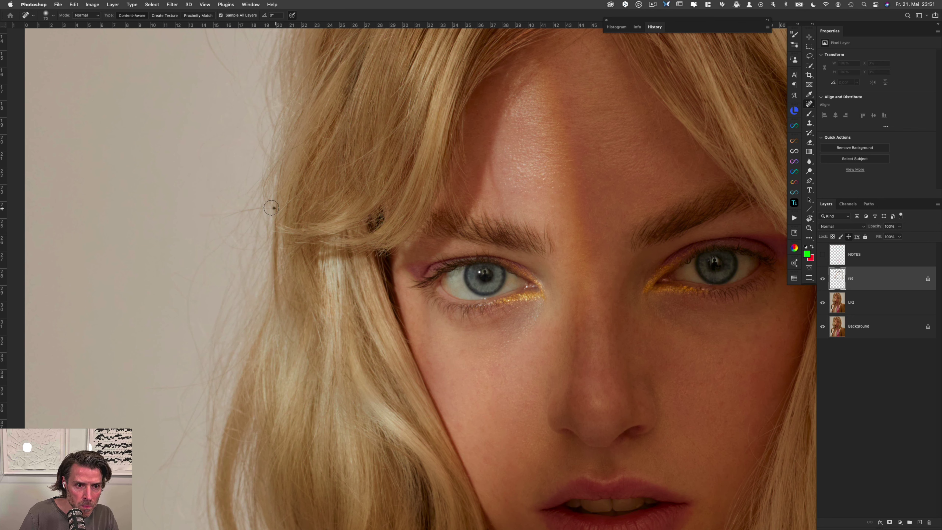
mouse_move(269, 208)
mouse_down()
mouse_move(195, 212)
mouse_move(231, 202)
mouse_move(235, 213)
mouse_up()
mouse_move(214, 212)
mouse_down()
mouse_move(206, 215)
mouse_move(230, 144)
mouse_move(191, 166)
mouse_move(173, 202)
mouse_move(183, 266)
mouse_move(183, 198)
mouse_move(160, 184)
mouse_move(170, 212)
mouse_move(220, 141)
mouse_move(177, 199)
mouse_move(177, 250)
mouse_up()
mouse_move(195, 254)
mouse_down()
mouse_move(217, 189)
mouse_move(216, 221)
mouse_move(146, 237)
mouse_up()
drag(219, 224, 172, 320)
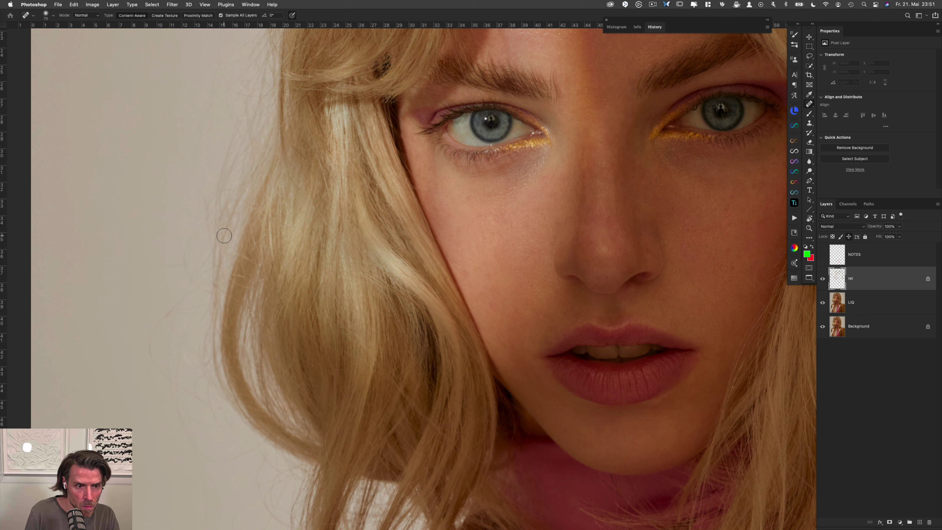
Step: Heal the thin looping hairs in the background beside the image-left curl, from nose to mouth level
mouse_move(224, 236)
mouse_down()
mouse_move(194, 275)
mouse_move(178, 265)
mouse_move(187, 294)
mouse_move(154, 338)
mouse_up()
drag(183, 306, 227, 296)
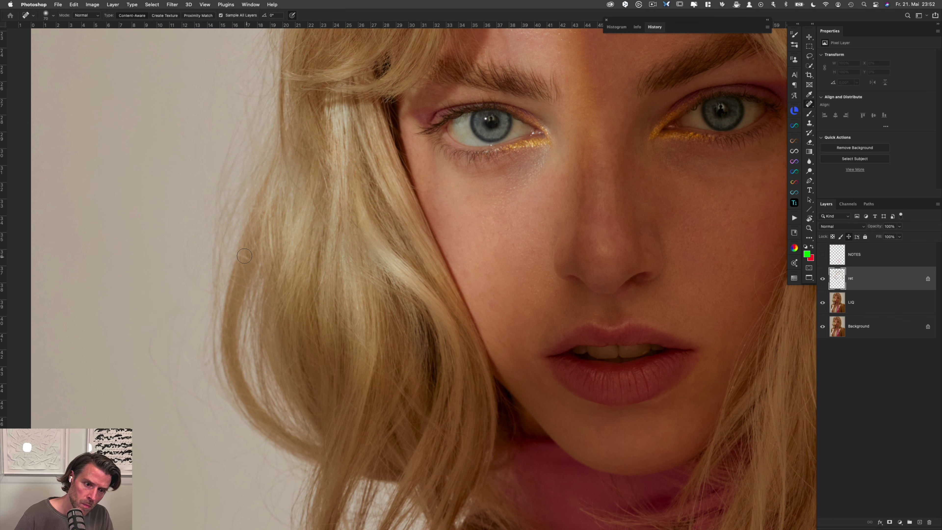
mouse_move(182, 306)
mouse_down()
mouse_move(153, 358)
mouse_move(213, 407)
mouse_up()
drag(178, 302, 172, 369)
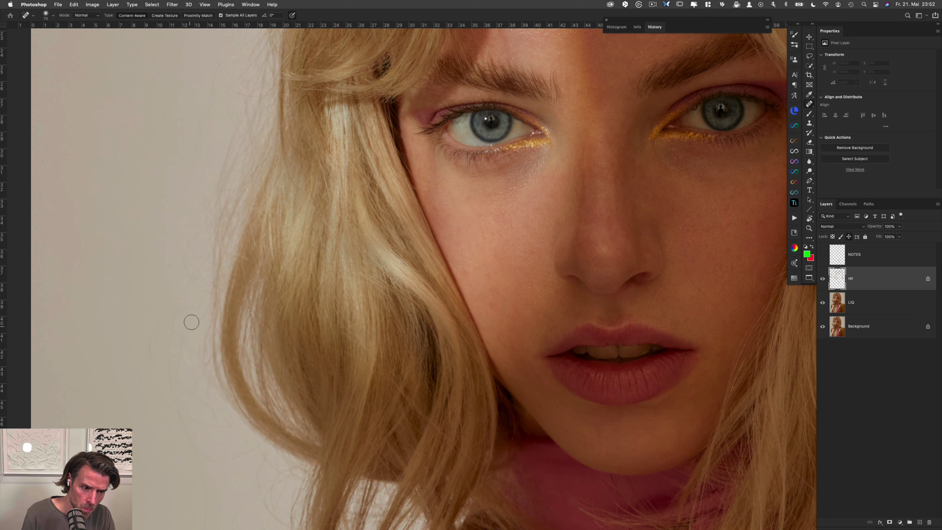
drag(176, 311, 156, 370)
Step: Heal the diagonal stray hairs in the background outside the image-left curl at mouth and chin level
scroll(219, 208, down, 5)
mouse_move(165, 167)
mouse_down()
mouse_move(156, 220)
mouse_move(176, 282)
mouse_up()
drag(174, 234, 202, 268)
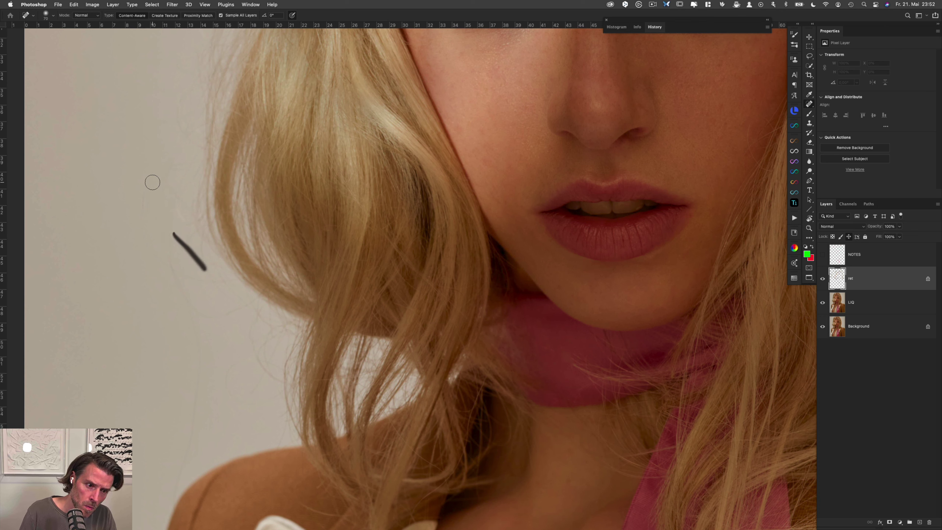
mouse_move(151, 185)
mouse_down()
mouse_move(145, 230)
mouse_move(197, 309)
mouse_move(219, 316)
mouse_move(248, 307)
mouse_move(276, 280)
mouse_move(238, 305)
mouse_move(216, 283)
mouse_move(209, 314)
mouse_up()
drag(179, 277, 211, 377)
Step: Heal the remaining long faint hairs in the background between the image-left curl and the jacket shoulder
mouse_move(239, 322)
mouse_down()
mouse_move(248, 249)
mouse_move(275, 172)
mouse_up()
mouse_move(228, 156)
mouse_down()
mouse_move(230, 248)
mouse_move(217, 292)
mouse_up()
drag(236, 232, 225, 291)
mouse_move(237, 190)
mouse_down()
mouse_move(232, 267)
mouse_move(208, 353)
mouse_up()
Step: Heal the flyaways beneath the image-left curl and beside the hanging strands above the jacket shoulder
mouse_move(325, 222)
mouse_down()
mouse_move(294, 210)
mouse_move(263, 222)
mouse_move(262, 248)
mouse_move(282, 254)
mouse_move(318, 241)
mouse_up()
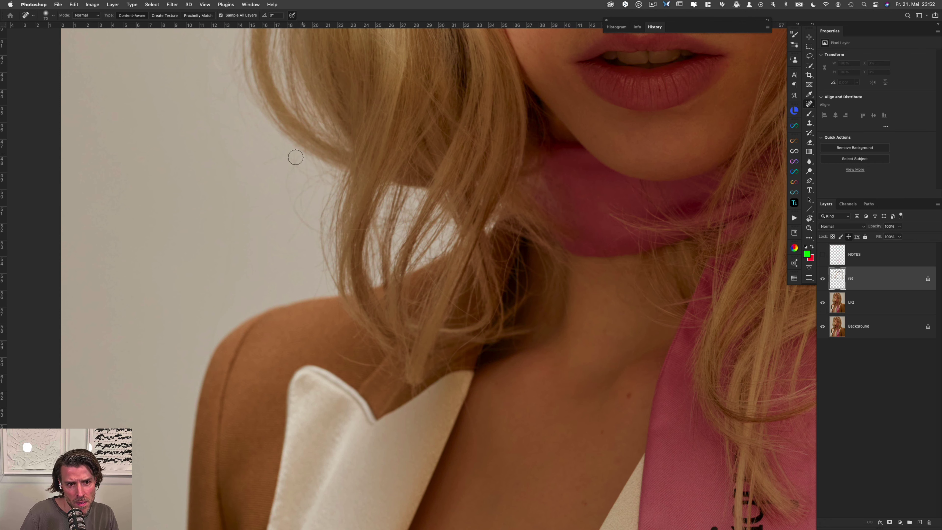
drag(290, 157, 308, 173)
mouse_move(292, 160)
mouse_down()
mouse_move(296, 215)
mouse_move(328, 237)
mouse_move(291, 203)
mouse_move(315, 183)
mouse_move(286, 239)
mouse_up()
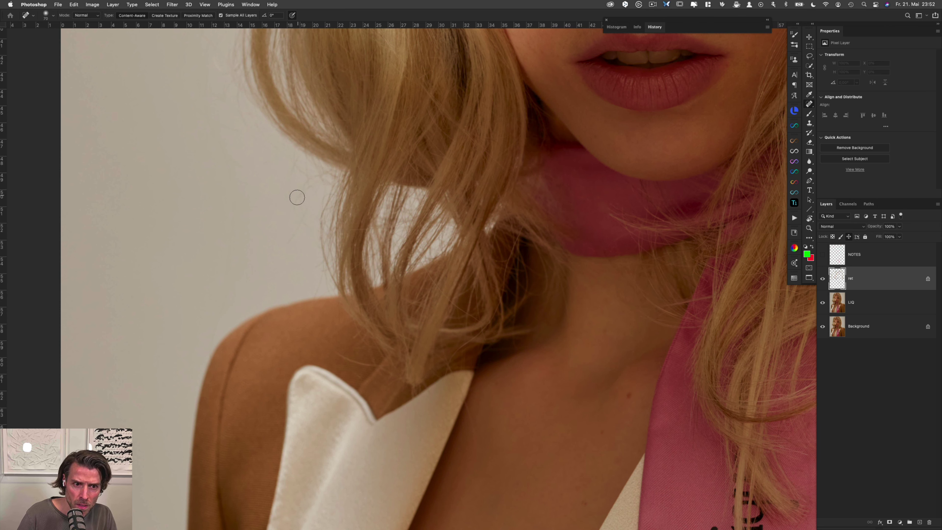
mouse_move(297, 198)
mouse_down()
mouse_move(326, 173)
mouse_move(306, 185)
mouse_move(304, 217)
mouse_move(301, 190)
mouse_move(323, 207)
mouse_move(286, 243)
mouse_up()
drag(431, 95, 439, 111)
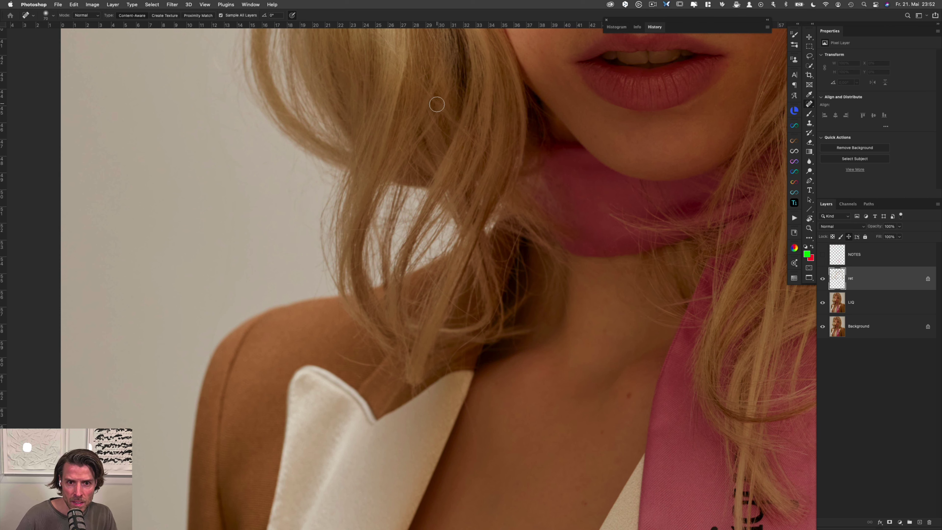
drag(348, 230, 373, 229)
Step: Heal the loose hairs over the image-left jacket shoulder and on the chest skin beside the white lapel
scroll(385, 252, down, 5)
scroll(384, 252, right, 4)
drag(268, 251, 322, 265)
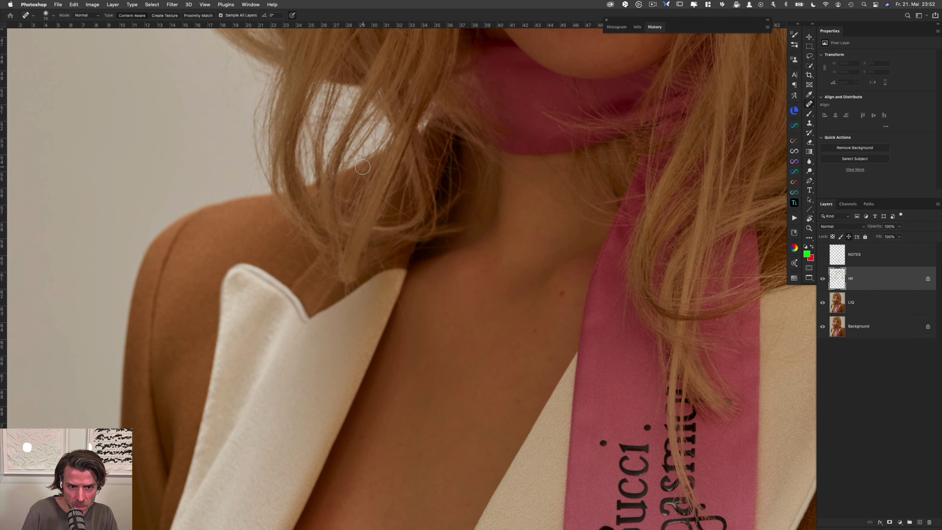
drag(360, 168, 409, 218)
drag(385, 274, 416, 359)
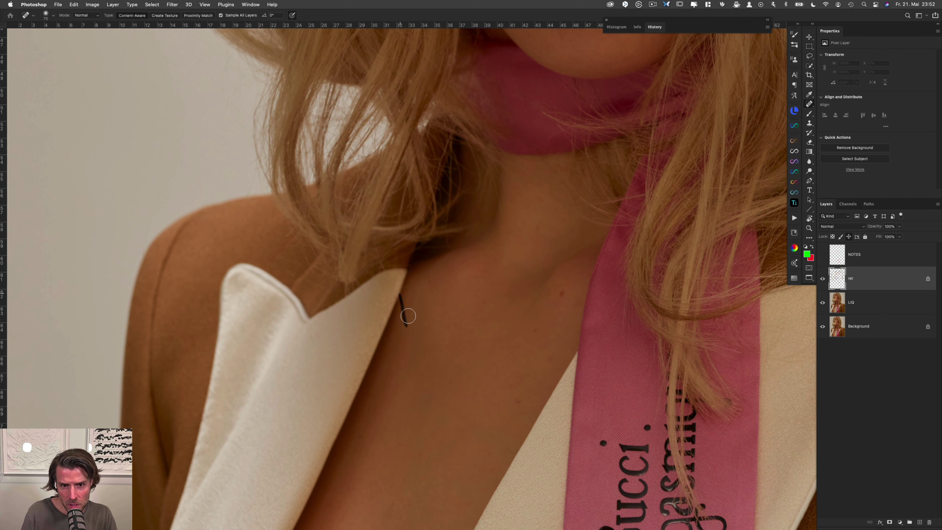
Step: Heal the stray hairs crossing the pink scarf below the chin, up to the image-right hair
scroll(435, 274, up, 5)
scroll(436, 274, right, 4)
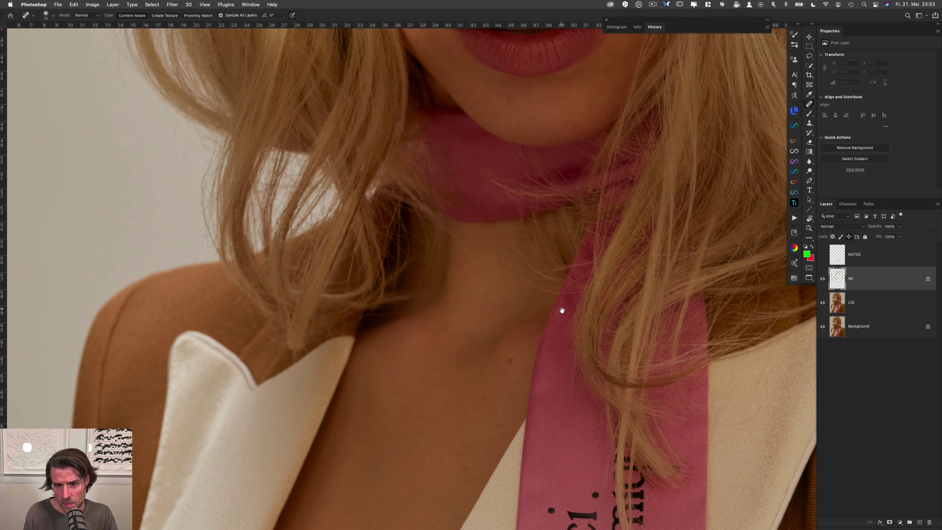
drag(564, 312, 492, 329)
mouse_move(514, 300)
mouse_down()
mouse_move(454, 313)
mouse_move(471, 306)
mouse_move(432, 341)
mouse_up()
mouse_move(390, 203)
mouse_down()
mouse_move(415, 205)
mouse_move(388, 228)
mouse_move(393, 237)
mouse_move(425, 245)
mouse_move(359, 221)
mouse_move(393, 251)
mouse_move(454, 248)
mouse_up()
click(414, 205)
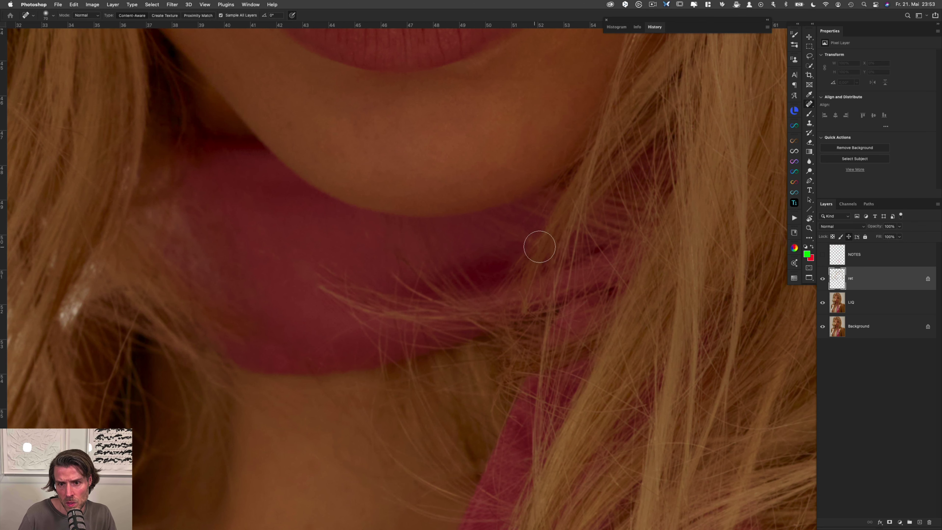
drag(584, 196, 561, 182)
mouse_move(632, 176)
mouse_down()
mouse_move(537, 221)
mouse_move(511, 219)
mouse_up()
Step: Switch to the Clone Stamp at 50% flow, shrink its brush and soften the stray hairs beside the image-right mouth corner
scroll(543, 211, up, 5)
scroll(512, 149, down, 3)
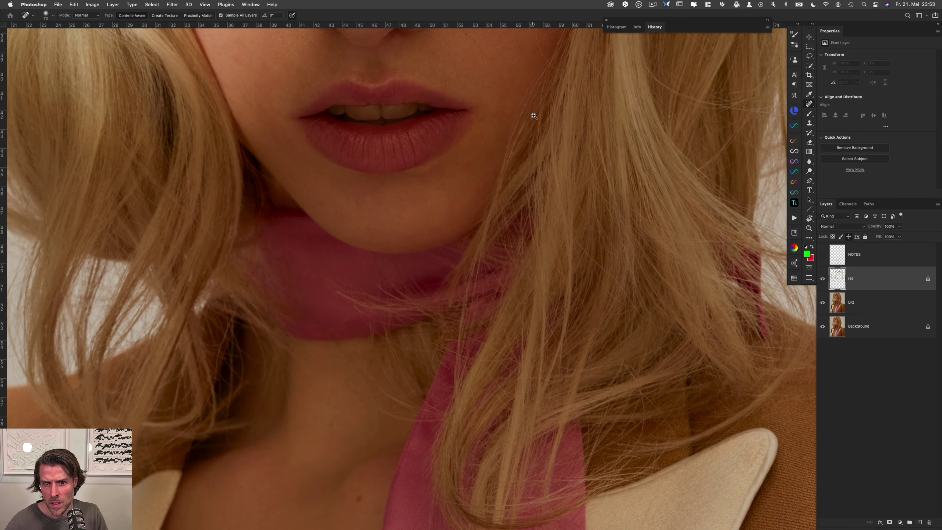
scroll(535, 116, up, 3)
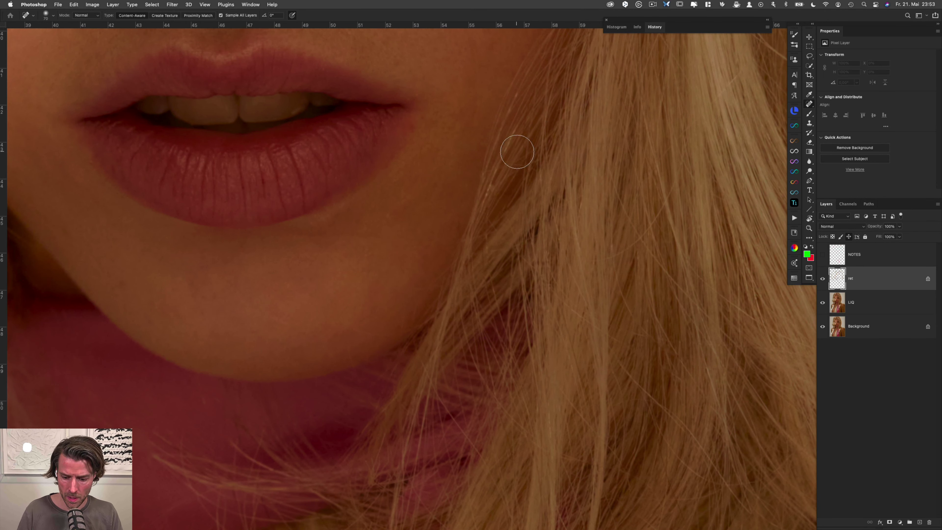
key(s)
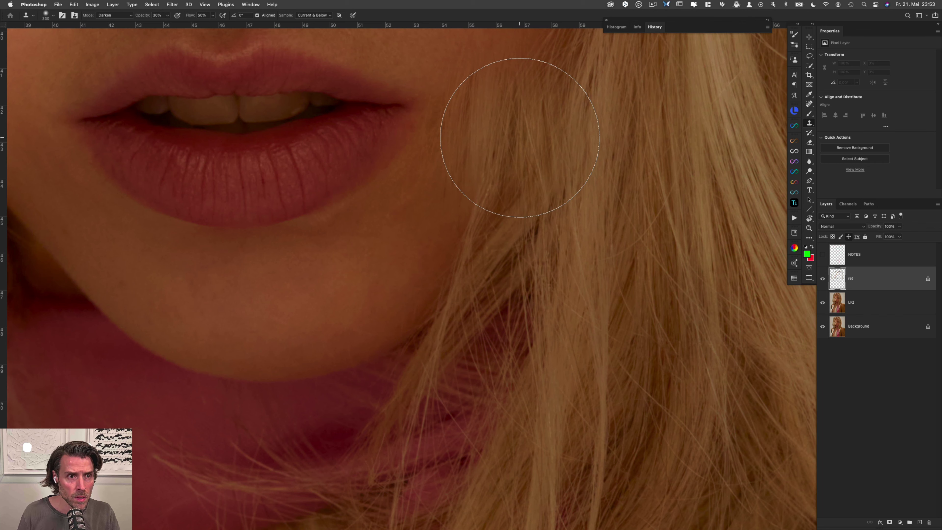
drag(554, 151, 468, 147)
drag(540, 184, 520, 181)
drag(527, 124, 529, 125)
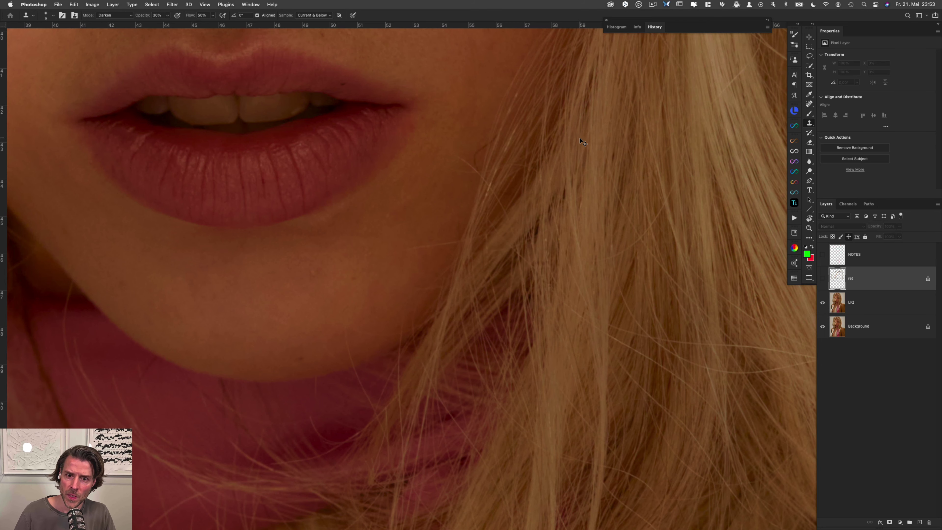
scroll(509, 248, down, 3)
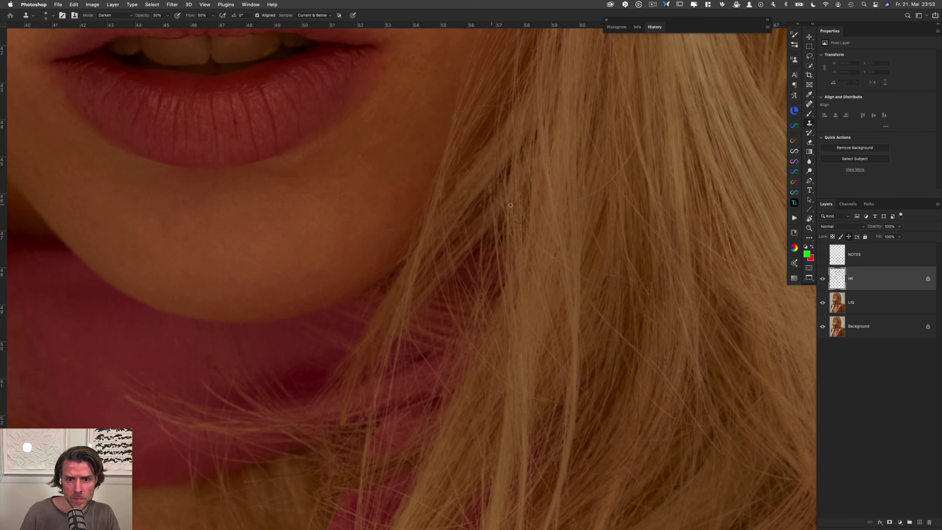
scroll(499, 227, down, 5)
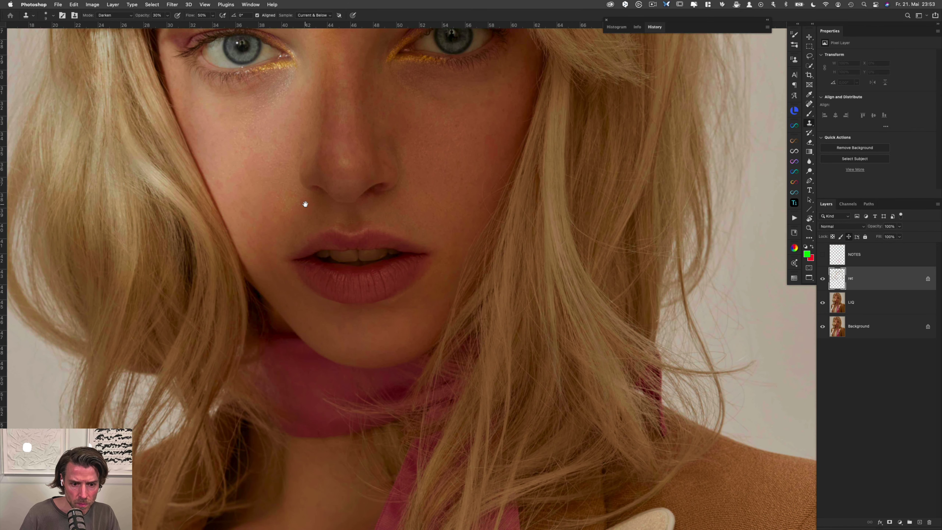
Step: Sample clean scarf fabric and clone it over the thin hair tips crossing the middle of the pink scarf
scroll(301, 247, up, 5)
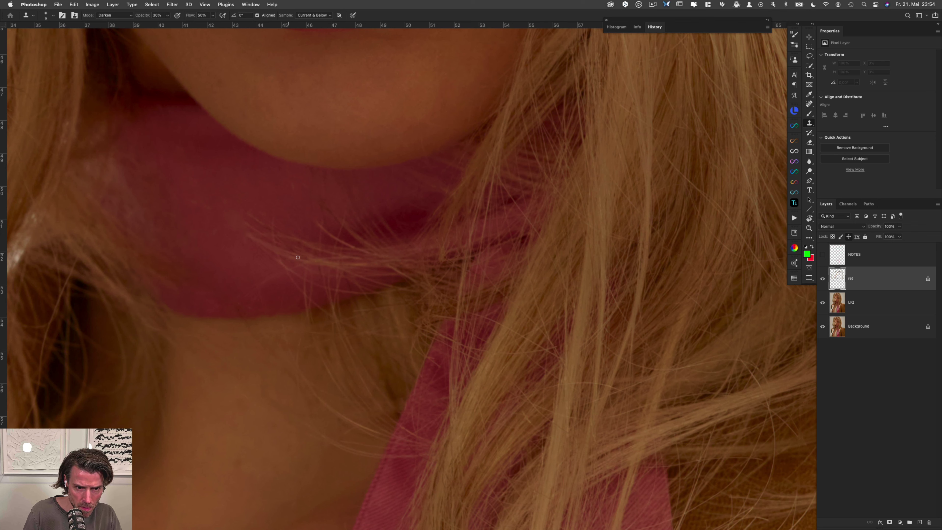
alt+click(370, 265)
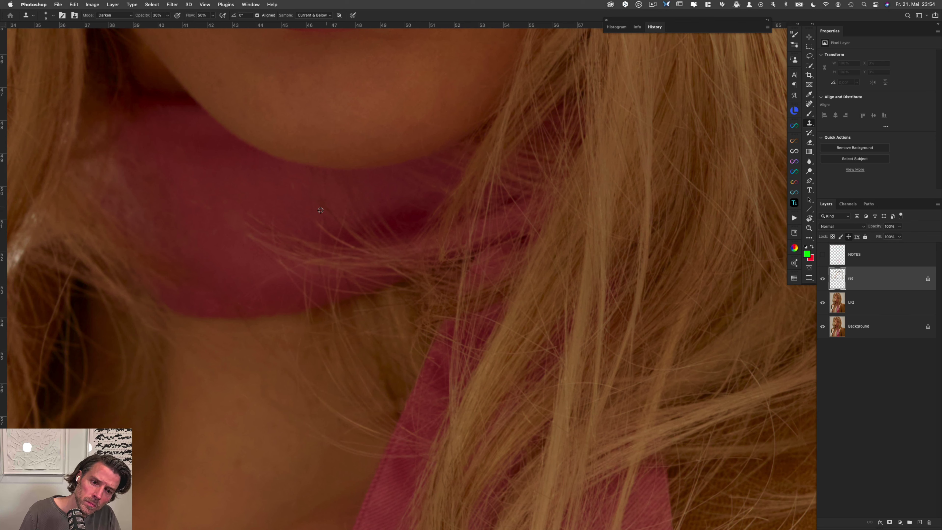
alt+click(349, 219)
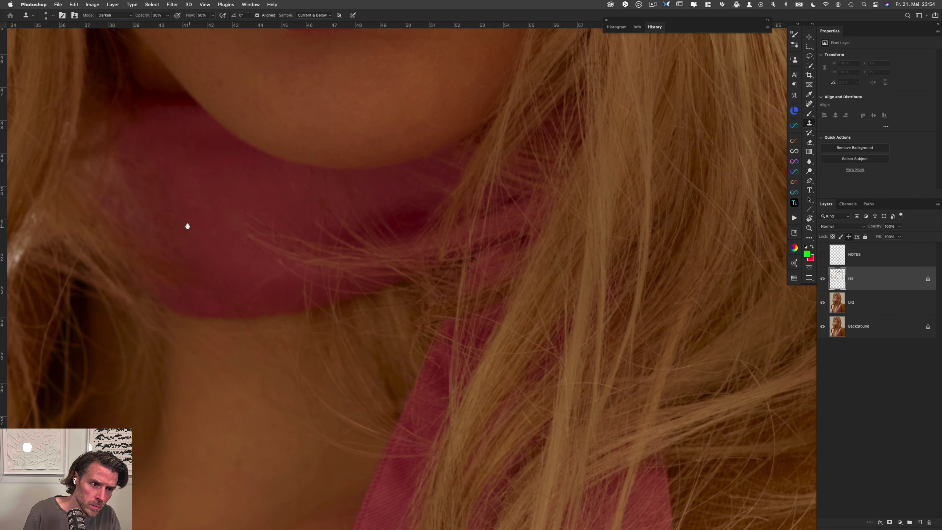
Step: Enlarge the Clone Stamp brush and darken the light, hazy hairs over the image-left edge of the scarf
drag(186, 223, 288, 270)
ctrl+alt+drag(242, 204, 260, 204)
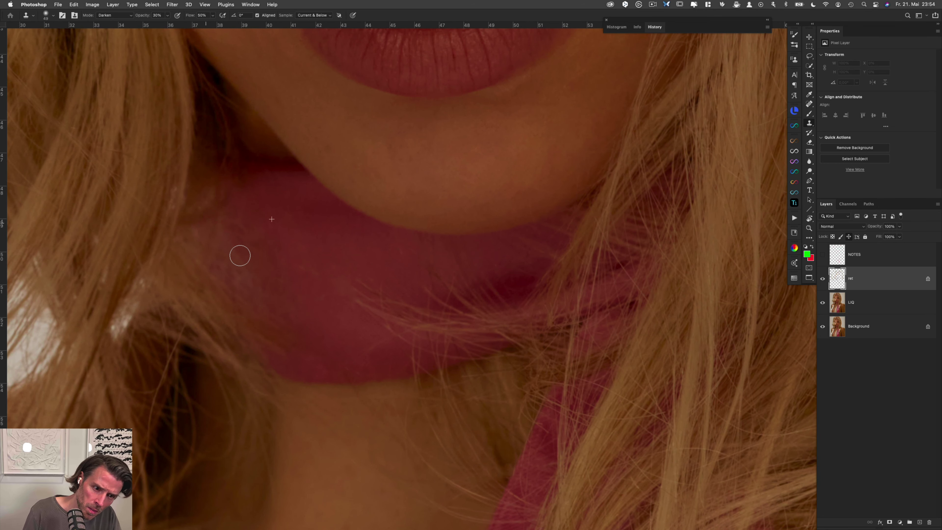
drag(241, 256, 248, 282)
drag(227, 222, 250, 281)
drag(206, 234, 260, 293)
super+drag(264, 226, 232, 224)
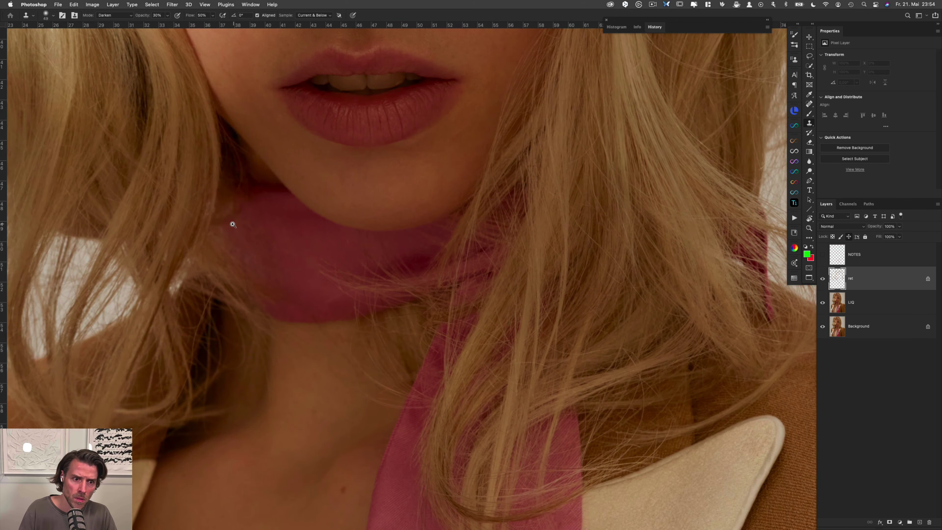
super+drag(247, 186, 178, 185)
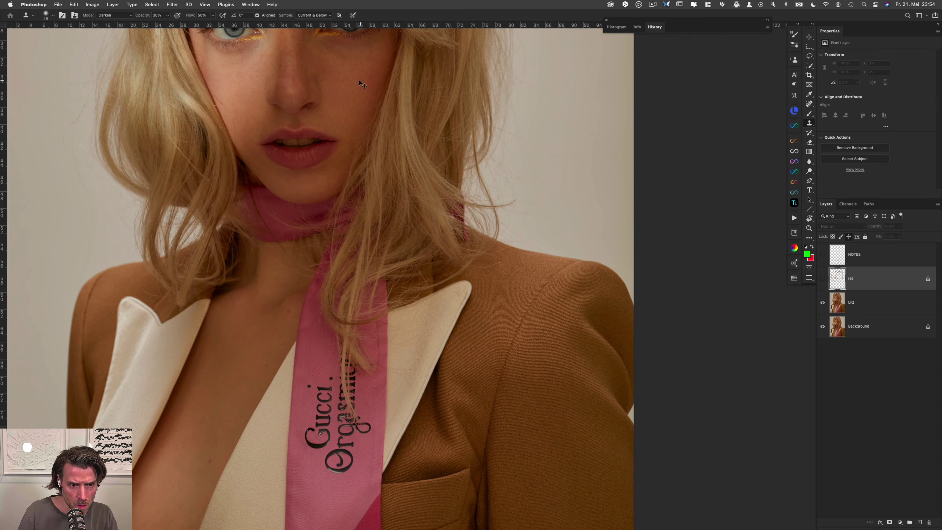
Step: Switch to the Healing Brush with sampled source and clean the small specks and veins in the white of the image-left eye
scroll(245, 197, up, 2)
scroll(250, 196, up, 10)
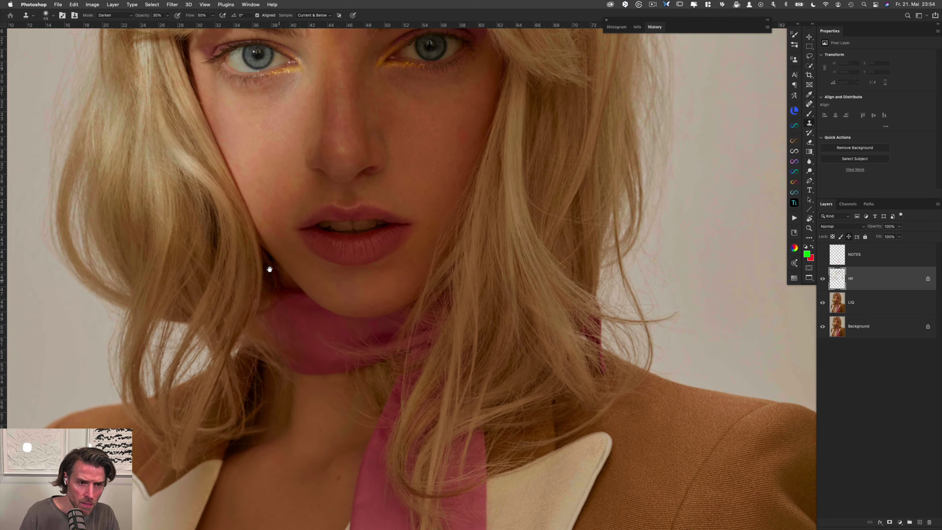
scroll(277, 214, up, 3)
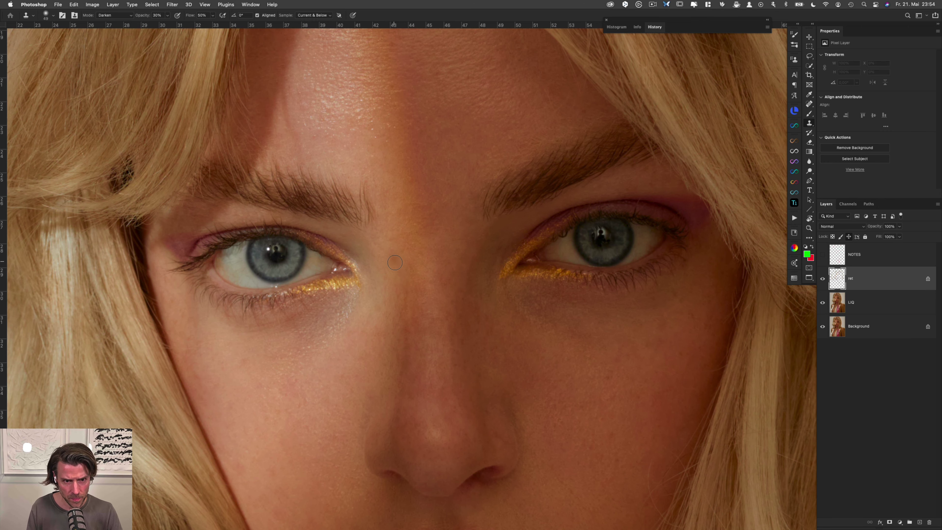
key(j)
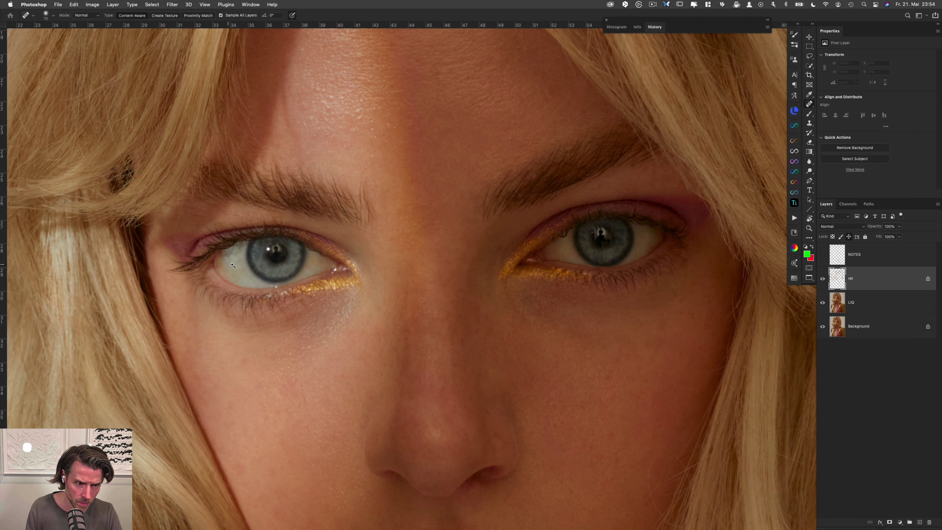
mouse_move(234, 265)
mouse_down()
mouse_move(259, 265)
mouse_move(222, 264)
mouse_move(247, 256)
mouse_up()
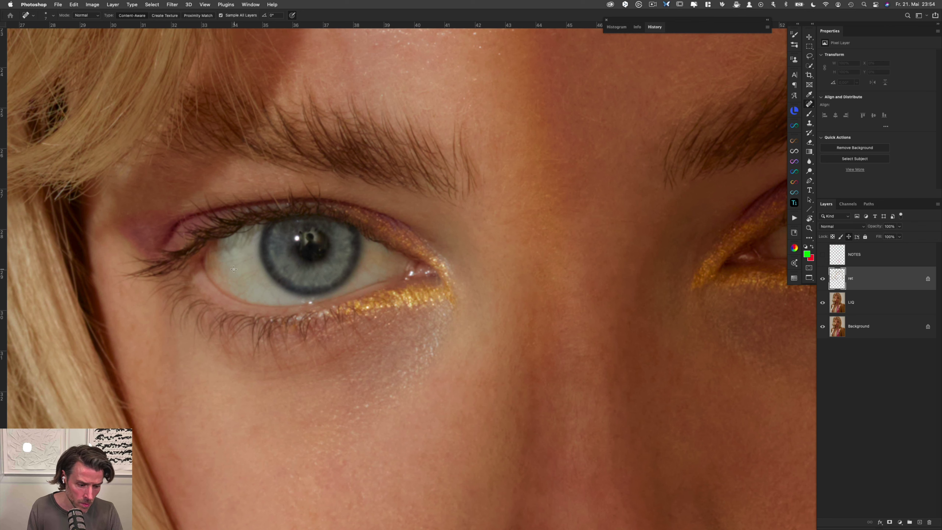
key(shift+j)
mouse_move(232, 268)
mouse_down()
mouse_move(229, 254)
mouse_move(241, 263)
mouse_up()
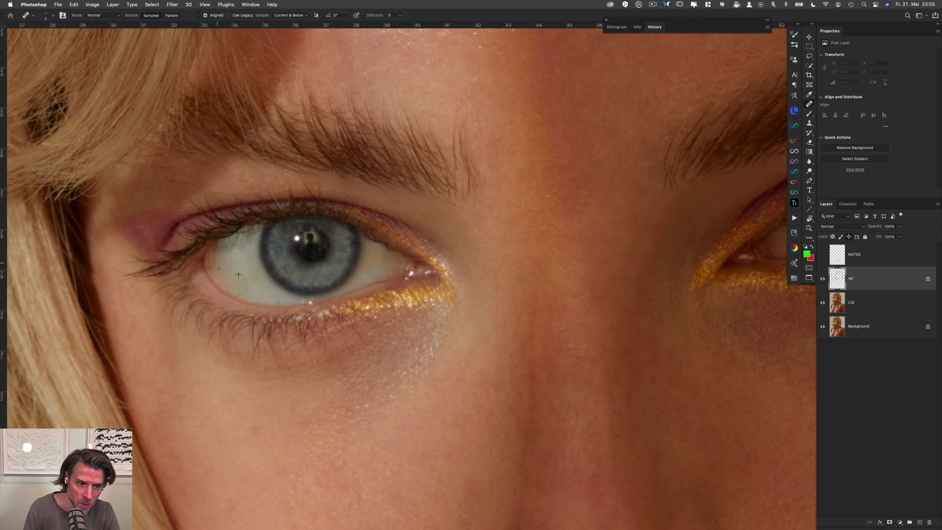
drag(207, 264, 208, 262)
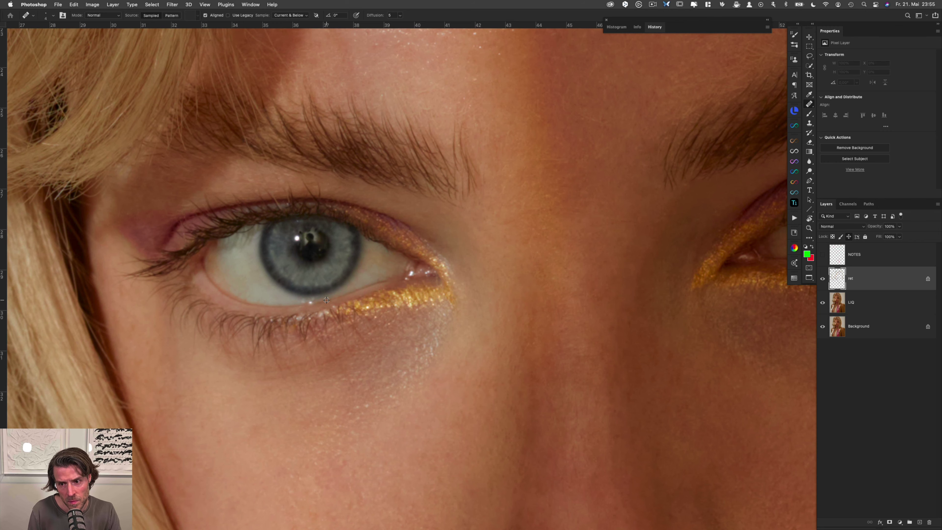
Step: Heal the bright specks along the lower waterline of the image-left eye and sample its upper lash line
drag(475, 294, 372, 312)
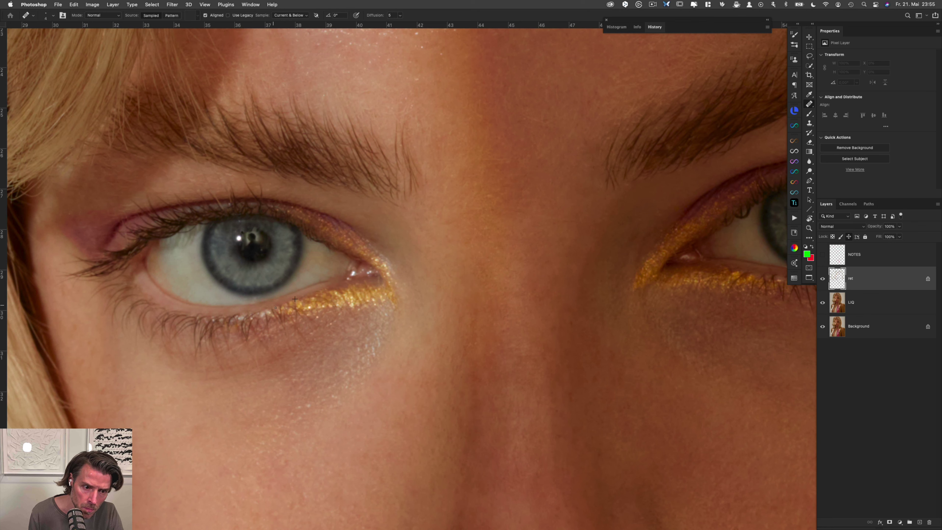
drag(277, 308, 269, 312)
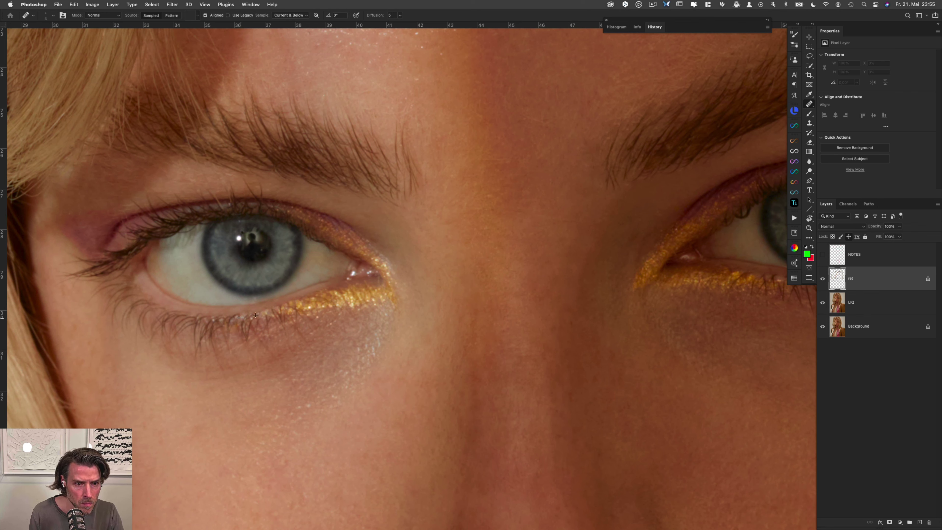
alt+click(251, 202)
Step: Heal the small skin marks below the inner corner of the image-right eye
scroll(340, 220, right, 10)
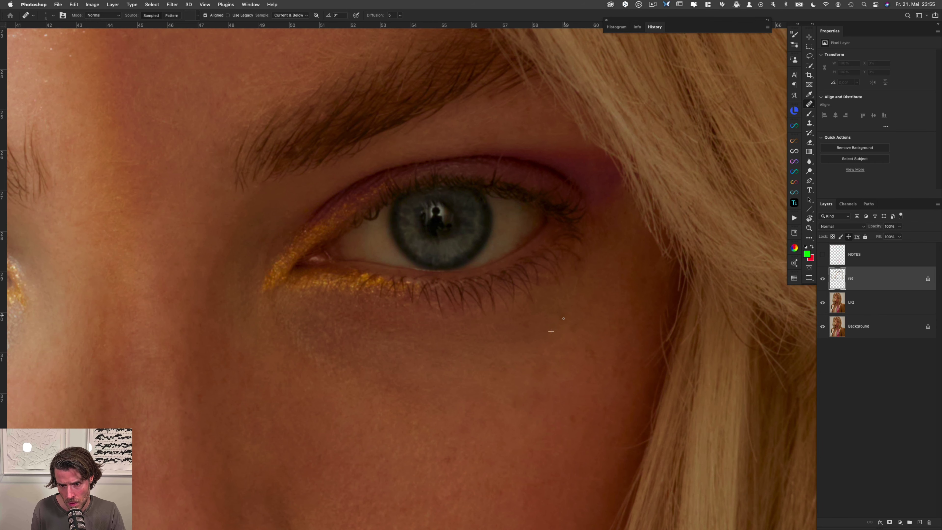
drag(577, 336, 471, 295)
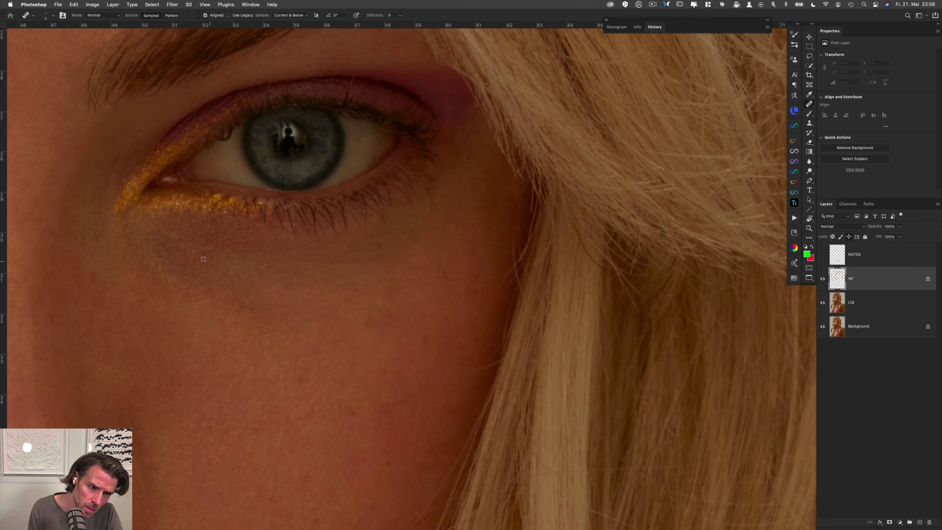
mouse_move(188, 246)
mouse_down()
mouse_move(191, 256)
mouse_move(174, 242)
mouse_move(210, 245)
mouse_up()
alt+click(224, 231)
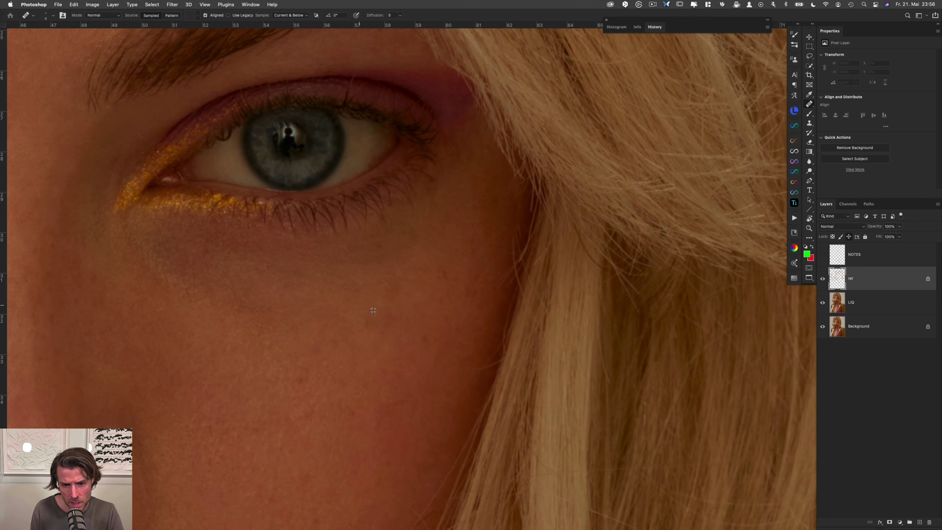
Step: Sample nearby skin and heal the dark stray hairs over the cheek edge beside the image-right eye
mouse_move(503, 360)
mouse_down()
mouse_move(399, 295)
mouse_move(430, 124)
mouse_move(404, 204)
mouse_up()
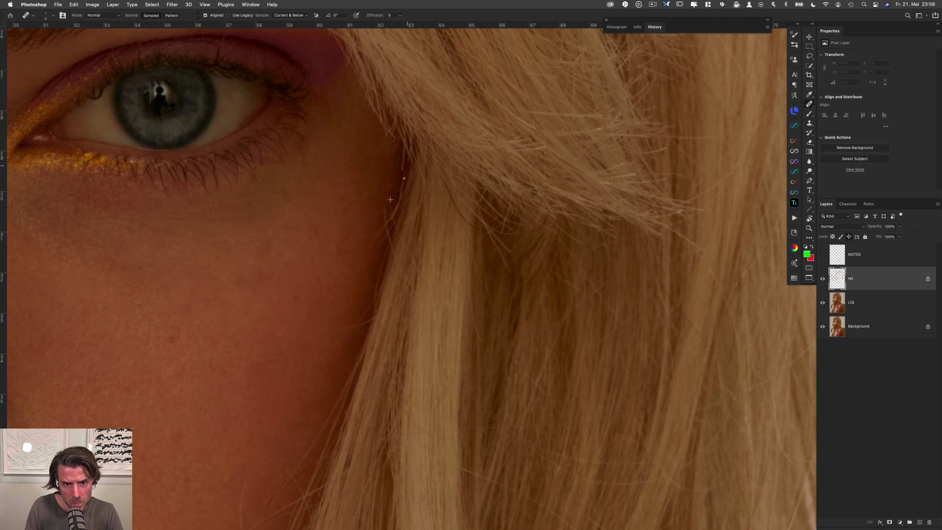
mouse_move(405, 176)
mouse_down()
mouse_move(395, 213)
mouse_move(388, 195)
mouse_move(389, 229)
mouse_move(384, 206)
mouse_move(387, 228)
mouse_move(385, 215)
mouse_move(396, 225)
mouse_move(384, 233)
mouse_move(389, 246)
mouse_move(387, 231)
mouse_move(368, 247)
mouse_move(378, 224)
mouse_move(373, 248)
mouse_move(385, 233)
mouse_up()
alt+click(386, 185)
alt+click(391, 226)
alt+click(377, 231)
drag(375, 282, 376, 295)
alt+click(377, 281)
alt+click(403, 176)
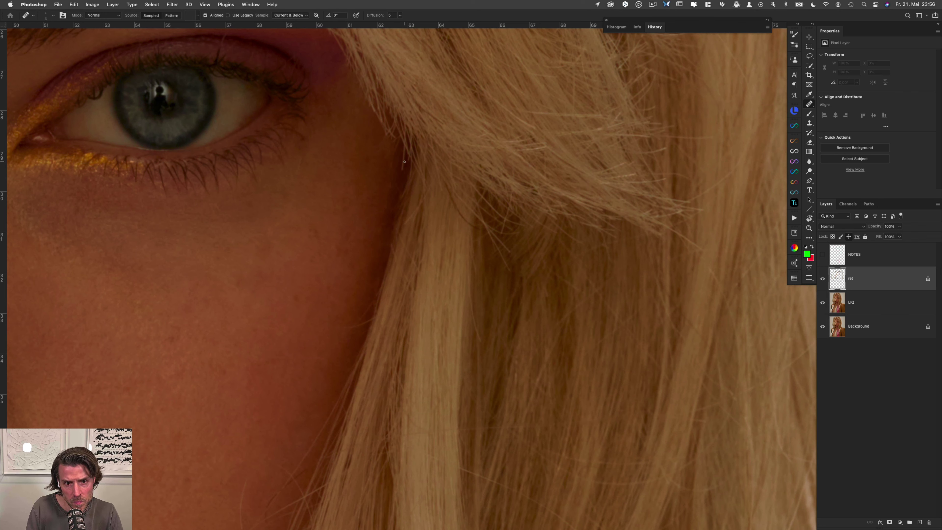
Step: Clean the hairline where the image-right strand starts below the fringe, resampling both skin and hair
mouse_move(403, 163)
mouse_down()
mouse_move(396, 219)
mouse_move(418, 208)
mouse_move(401, 248)
mouse_move(400, 236)
mouse_up()
alt+click(399, 174)
alt+click(408, 166)
alt+click(398, 191)
alt+click(420, 192)
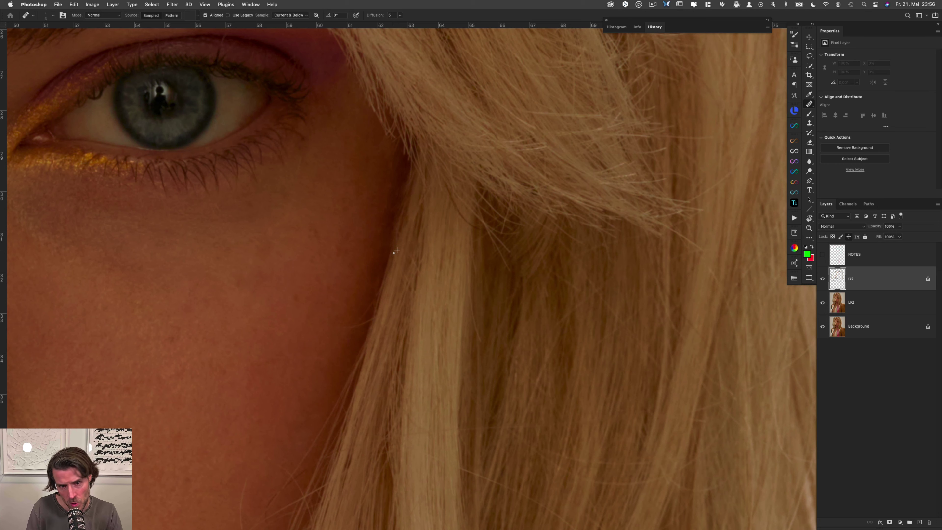
mouse_move(395, 255)
mouse_down()
mouse_move(407, 275)
mouse_move(412, 259)
mouse_up()
Step: Heal the loose hairs farther down the edge between the image-right cheek and the hair
scroll(410, 290, down, 3)
scroll(411, 291, right, 3)
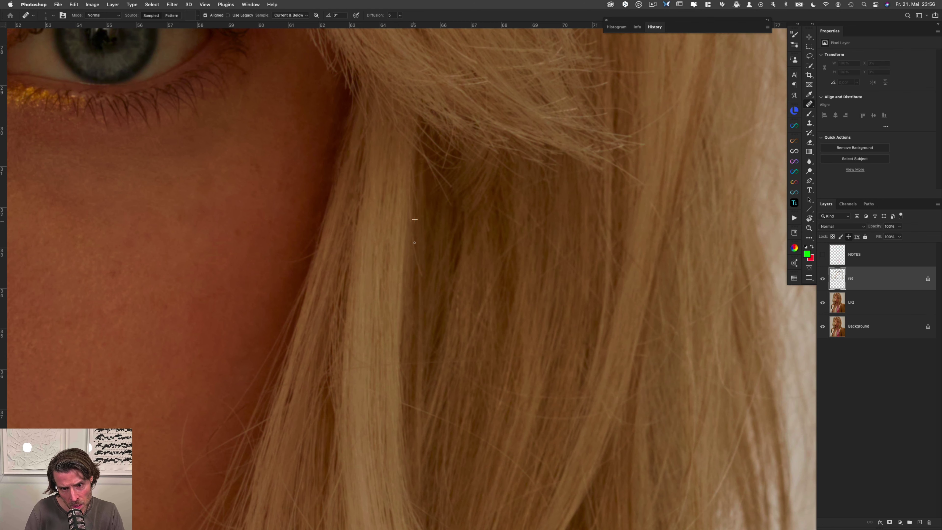
drag(415, 267, 356, 194)
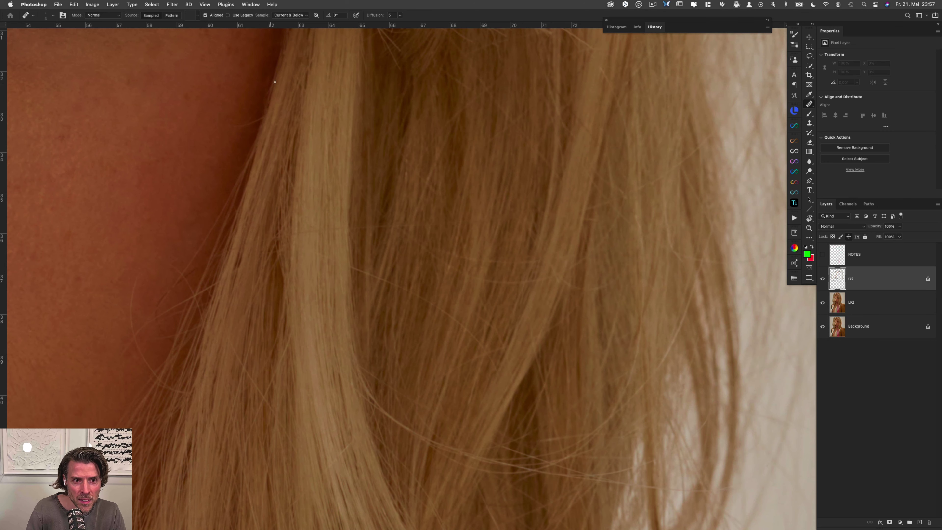
drag(267, 99, 257, 153)
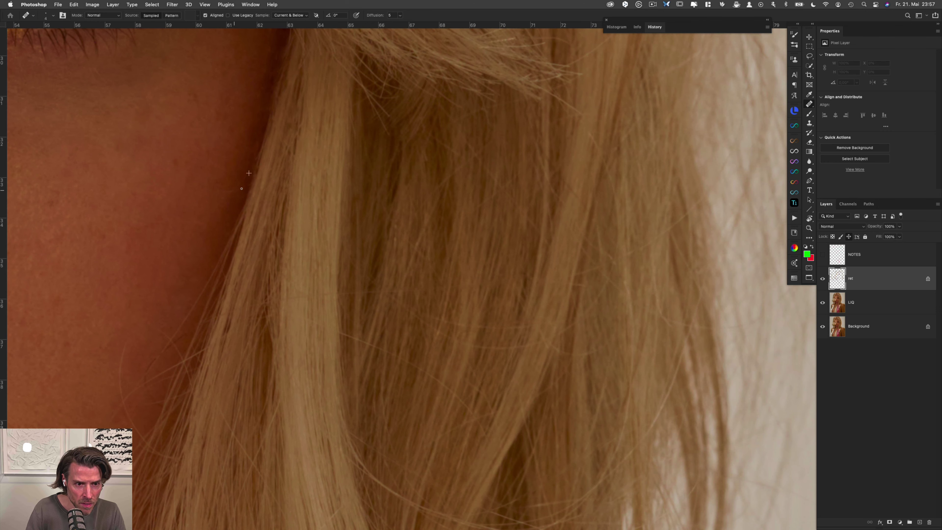
drag(217, 240, 260, 123)
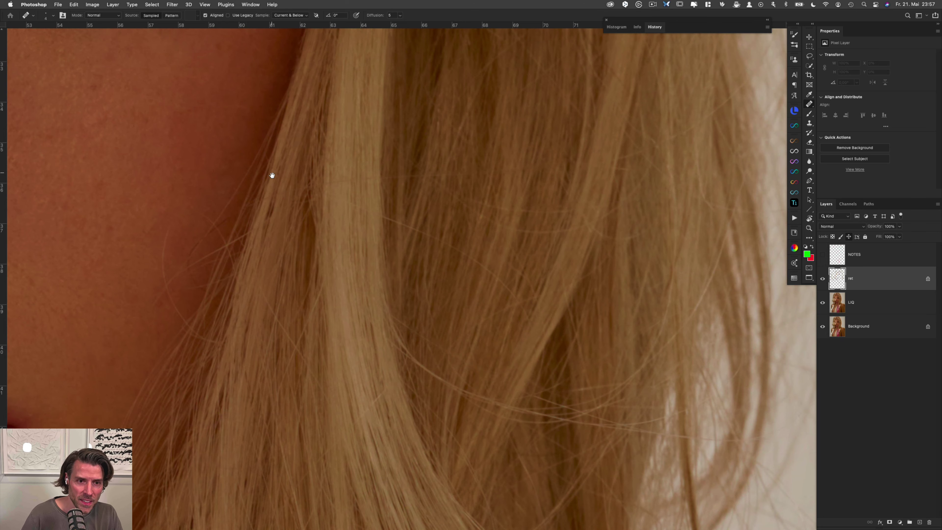
mouse_move(302, 173)
mouse_down()
mouse_move(290, 208)
mouse_move(327, 212)
mouse_up()
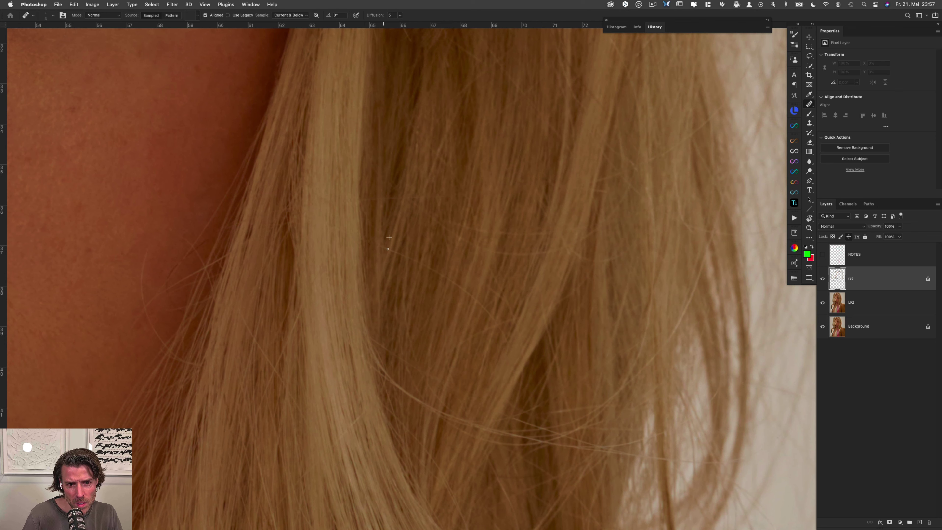
Step: Sample the darker hair behind the light front strand and heal the thin hair crossing it
alt+click(391, 258)
mouse_move(395, 248)
mouse_down()
mouse_move(371, 243)
mouse_move(371, 256)
mouse_move(412, 257)
mouse_up()
alt+click(388, 257)
alt+click(387, 231)
alt+click(397, 257)
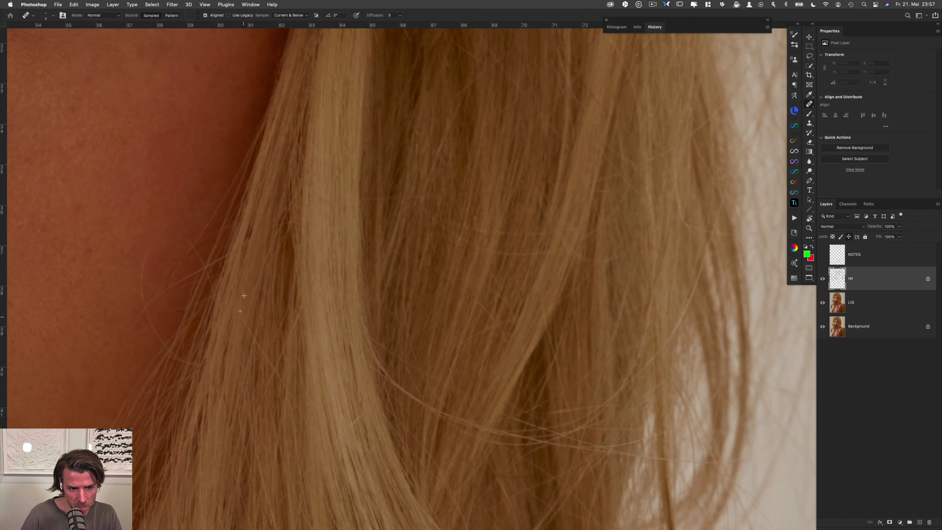
Step: Heal the fine hairs crossing the front strand beside the image-right cheek, resampling along the strand
alt+click(259, 305)
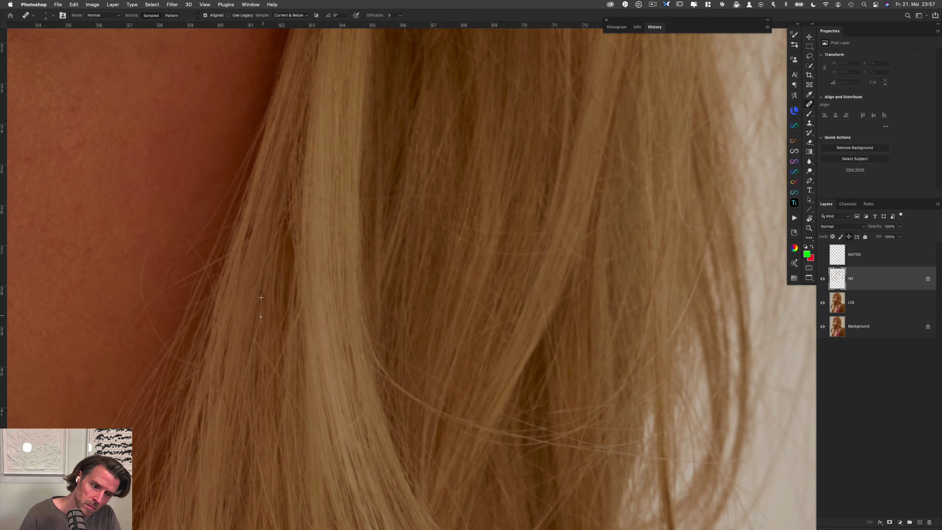
alt+click(258, 356)
drag(260, 341, 265, 353)
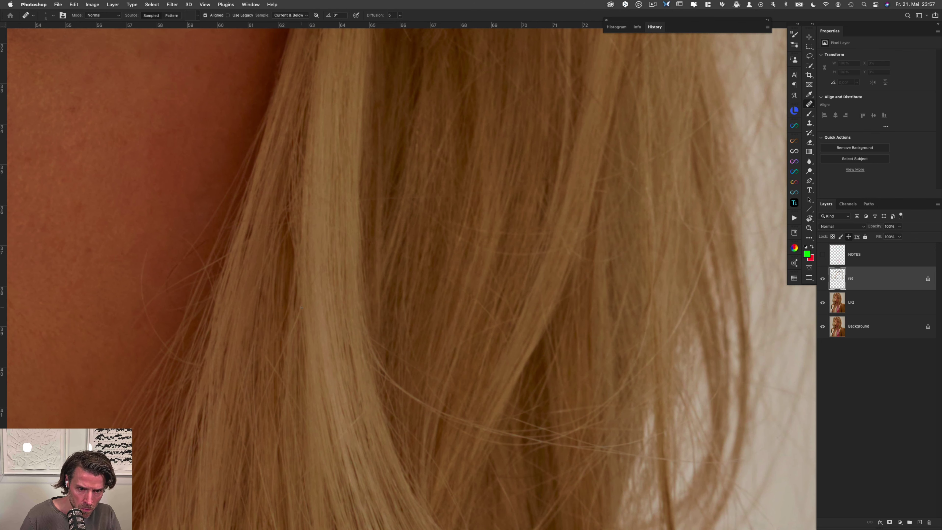
alt+click(274, 375)
alt+click(282, 343)
drag(282, 352, 272, 375)
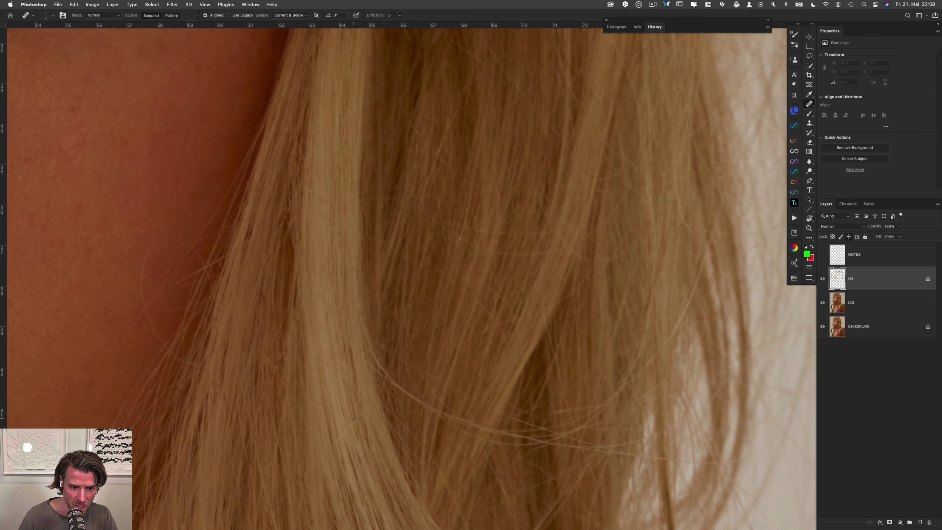
Step: Switch back to the Spot Healing Brush and remove the curved stray hair looping over the image-right cheek
scroll(259, 315, up, 3)
scroll(258, 315, left, 3)
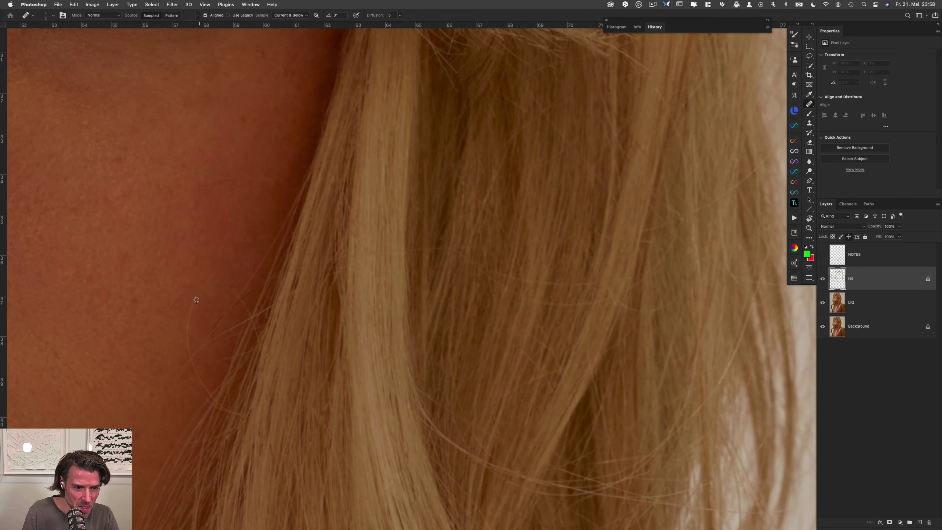
scroll(197, 297, down, 5)
scroll(197, 298, left, 3)
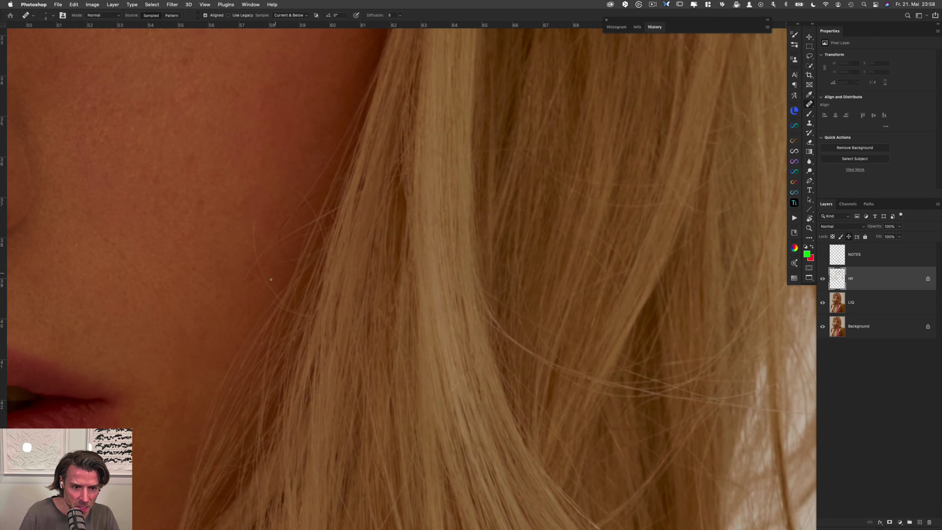
key(shift+j)
key(shift+j)
key(shift+j)
key(shift+j)
mouse_move(260, 229)
mouse_down()
mouse_move(264, 213)
mouse_move(255, 253)
mouse_move(283, 305)
mouse_up()
mouse_move(246, 275)
mouse_down()
mouse_move(266, 251)
mouse_move(256, 253)
mouse_up()
Step: Heal the fine stray hairs sticking out from the image-right hair edge over the cheek
drag(296, 180, 332, 258)
drag(350, 200, 310, 224)
drag(360, 191, 276, 245)
drag(359, 102, 273, 238)
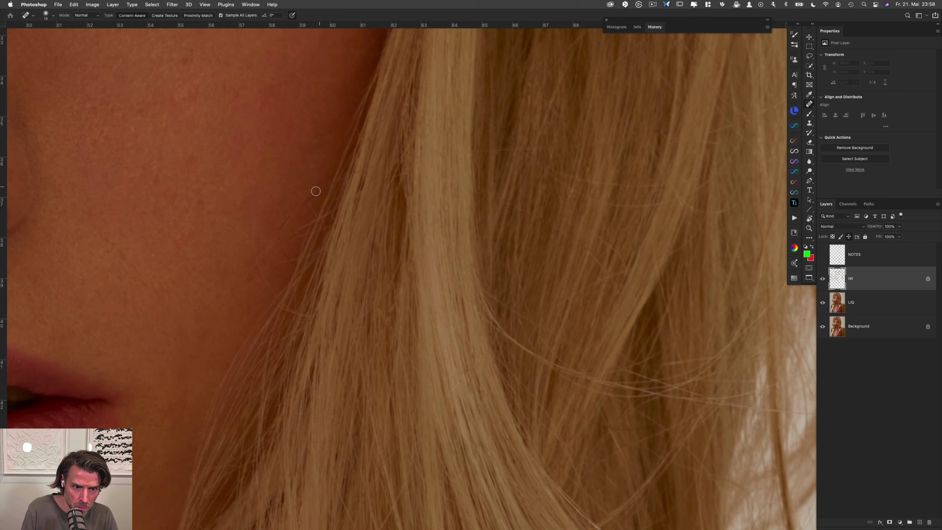
mouse_move(311, 194)
mouse_down()
mouse_move(291, 211)
mouse_move(283, 236)
mouse_up()
mouse_move(306, 200)
mouse_down()
mouse_move(316, 219)
mouse_move(334, 209)
mouse_move(285, 245)
mouse_up()
mouse_move(313, 213)
mouse_down()
mouse_move(305, 237)
mouse_move(323, 248)
mouse_move(245, 282)
mouse_up()
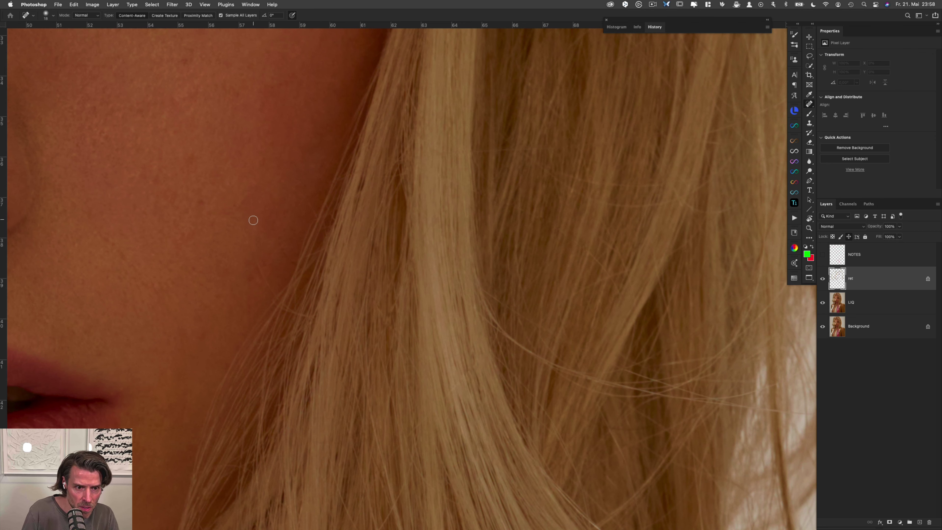
mouse_move(253, 221)
mouse_down()
mouse_move(259, 269)
mouse_move(292, 312)
mouse_move(313, 318)
mouse_move(285, 309)
mouse_move(299, 314)
mouse_up()
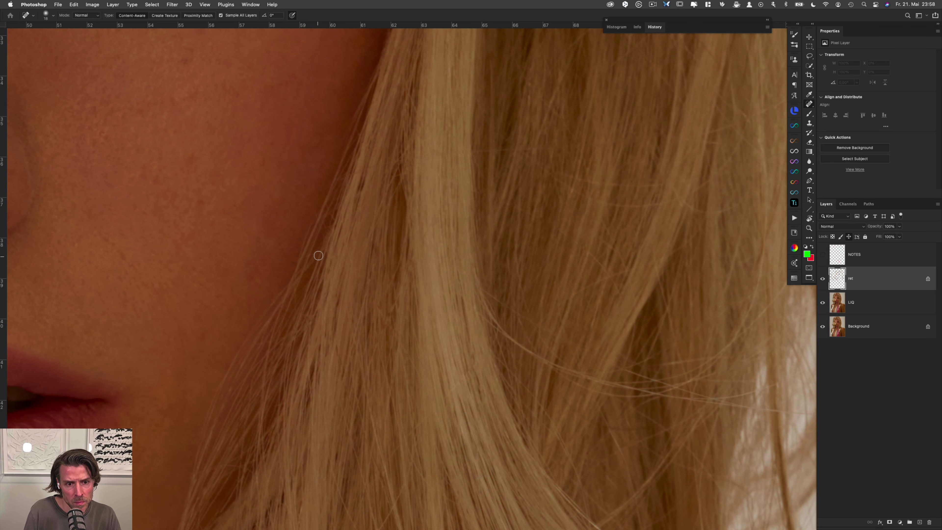
Step: Examine the face from the image-right hair edge and chin up past the nose and eyes to the forehead
mouse_move(311, 254)
mouse_down()
mouse_move(350, 255)
mouse_move(411, 284)
mouse_up()
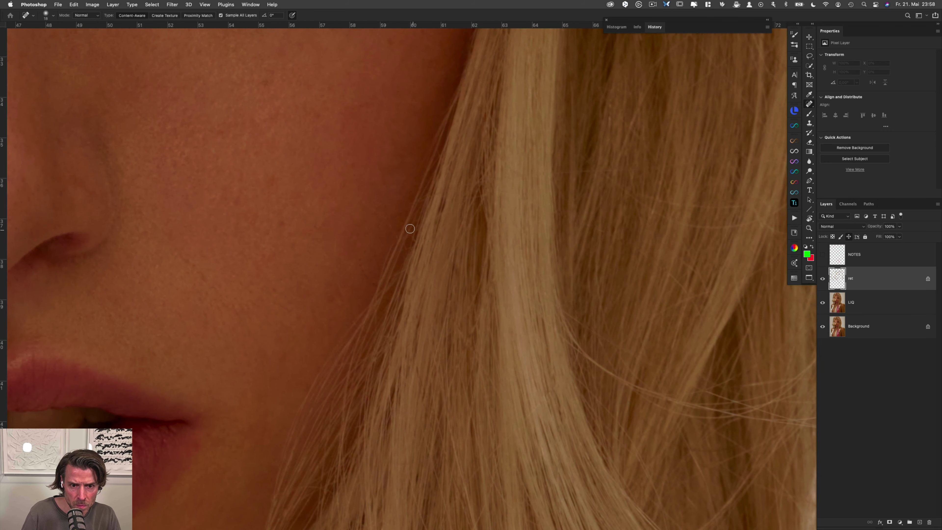
drag(299, 298, 395, 250)
drag(386, 325, 338, 176)
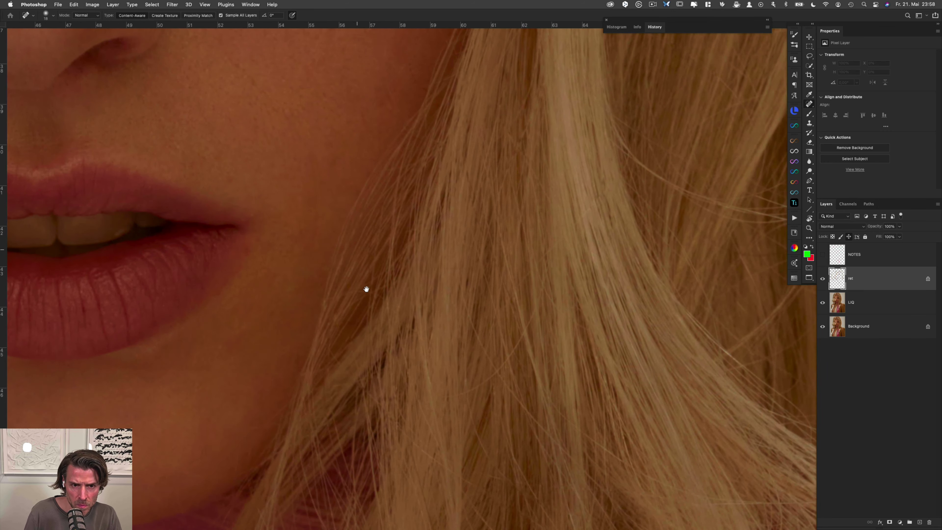
scroll(369, 308, down, 10)
scroll(369, 308, left, 4)
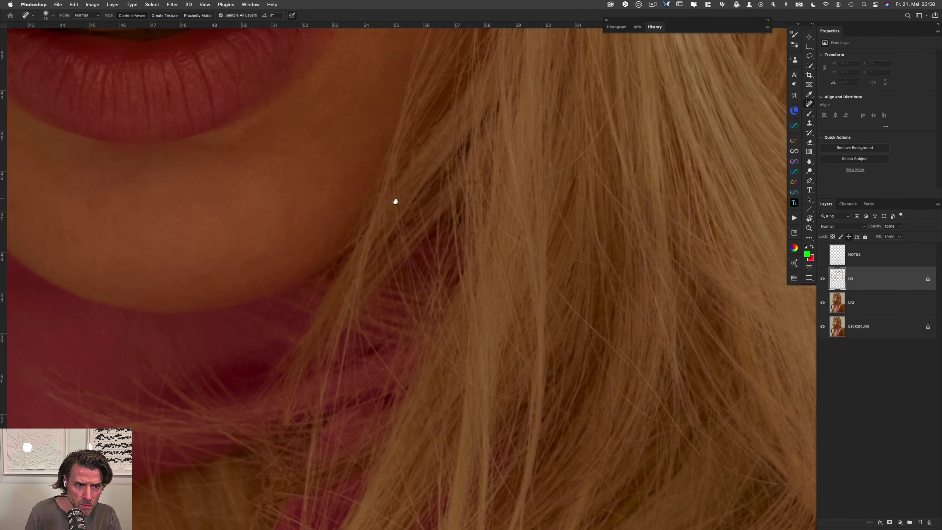
scroll(391, 223, up, 15)
scroll(392, 224, left, 2)
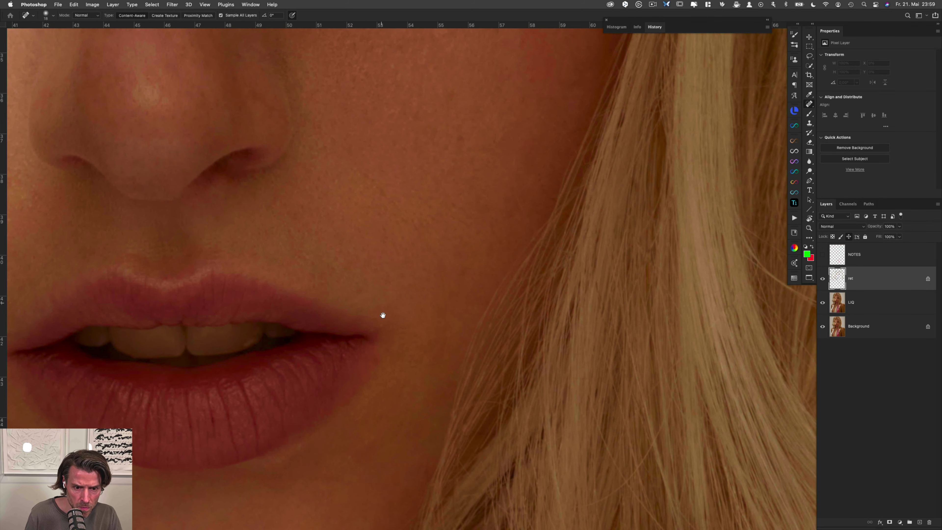
scroll(433, 339, up, 7)
scroll(434, 339, left, 2)
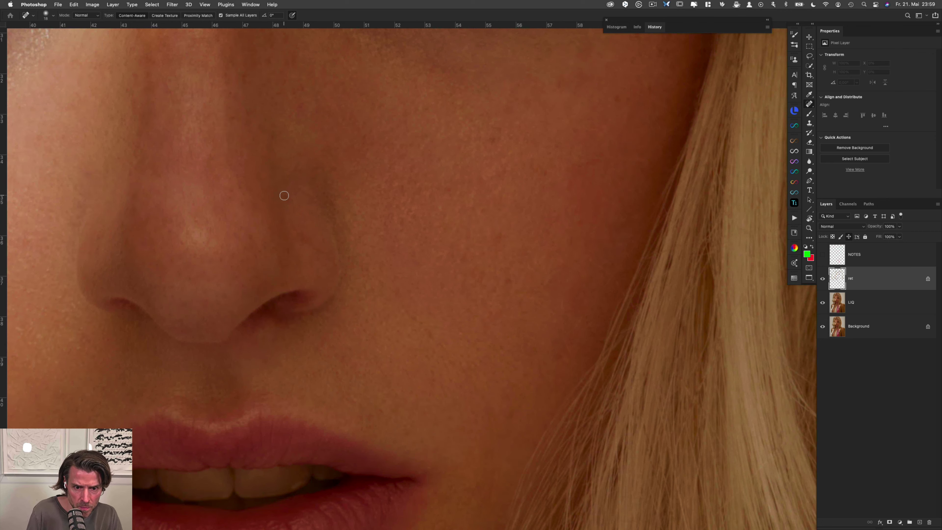
drag(402, 314, 437, 343)
mouse_move(467, 310)
mouse_down()
mouse_move(641, 264)
mouse_move(534, 389)
mouse_up()
drag(440, 281, 411, 362)
drag(294, 277, 384, 298)
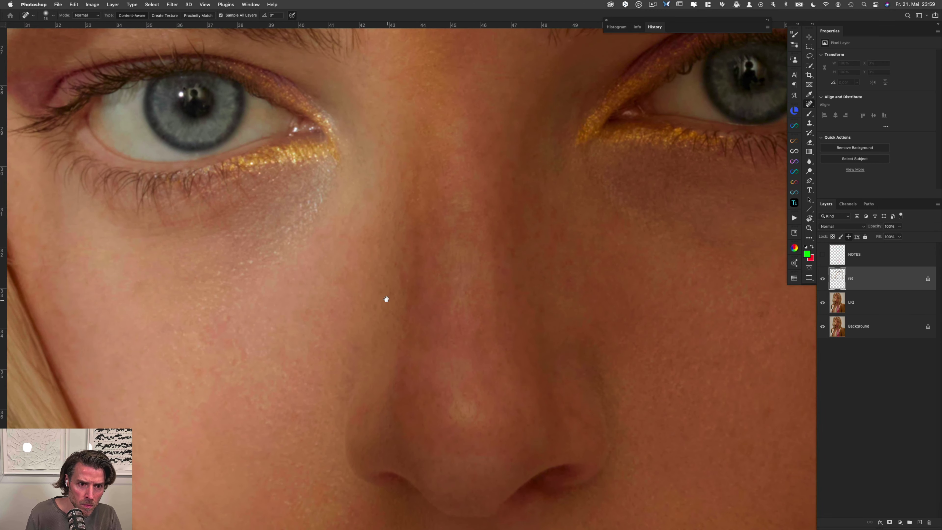
drag(340, 181, 372, 252)
drag(412, 223, 377, 318)
drag(382, 206, 395, 349)
key(super+minus)
drag(393, 274, 374, 353)
key(super+plus)
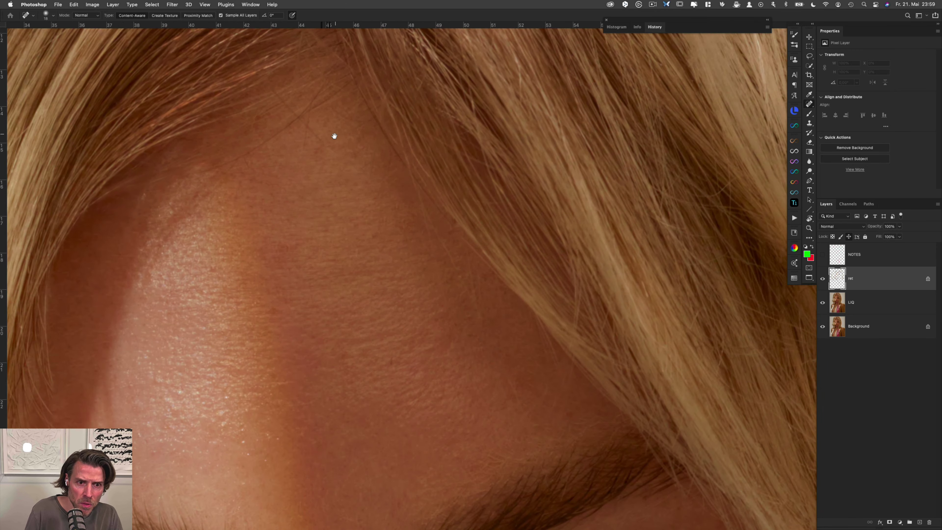
Step: Heal the stray hairs crossing the hair parting above the forehead with the Spot Healing Brush
drag(332, 145, 353, 286)
drag(318, 108, 301, 194)
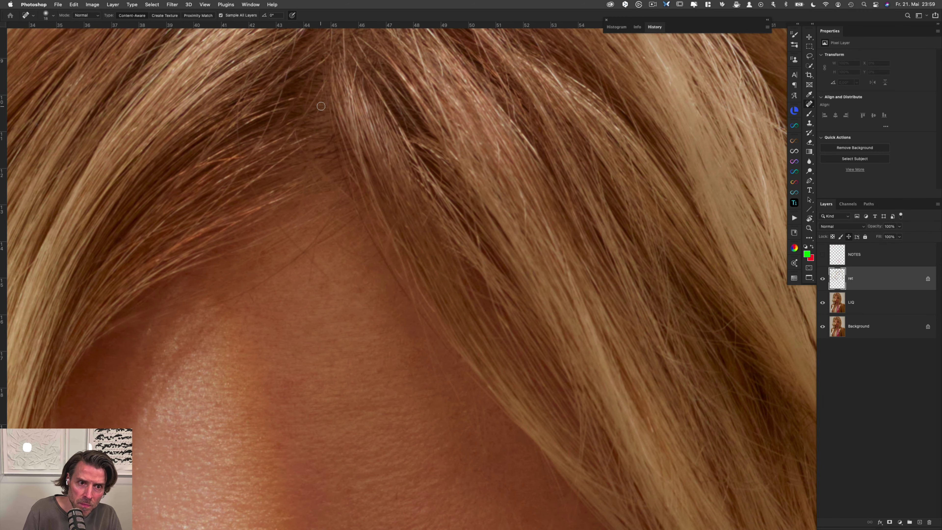
drag(327, 76, 279, 150)
mouse_move(325, 82)
mouse_down()
mouse_move(298, 117)
mouse_move(301, 150)
mouse_move(354, 201)
mouse_up()
drag(333, 134, 322, 151)
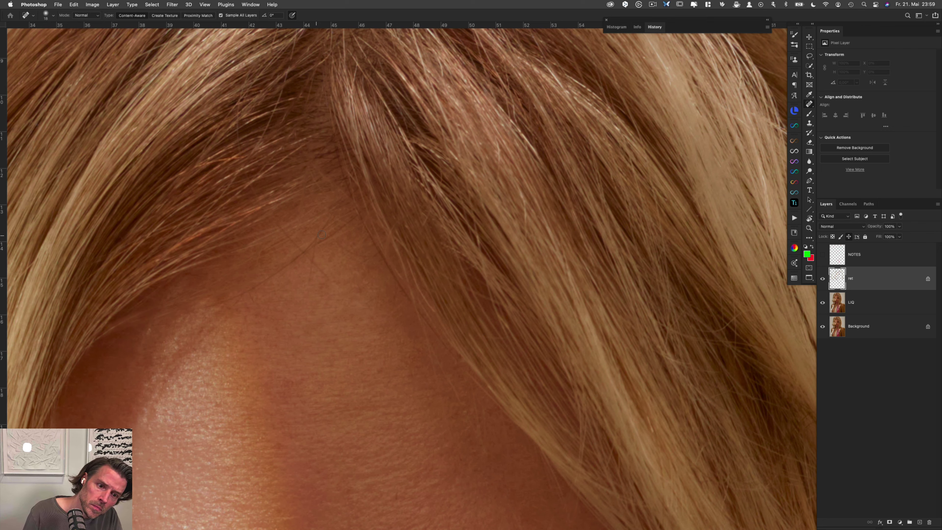
Step: Remove the fine stray hairs hanging over the upper forehead just below the parting, and compare the result with the layer hidden
drag(330, 217, 304, 291)
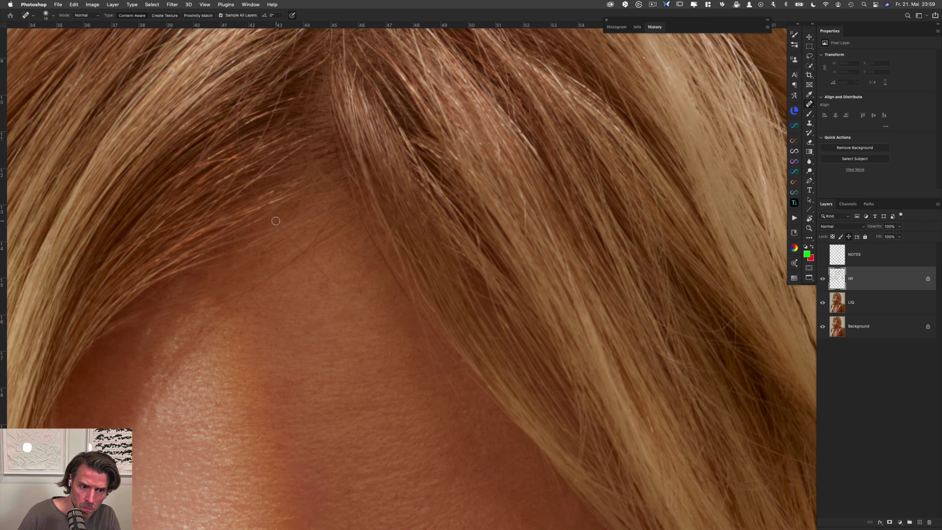
drag(275, 223, 334, 282)
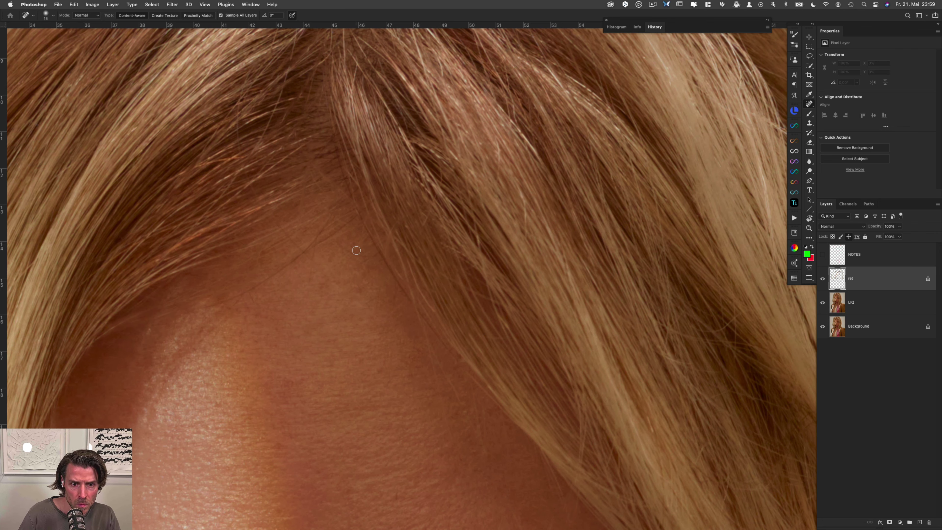
drag(337, 241, 378, 260)
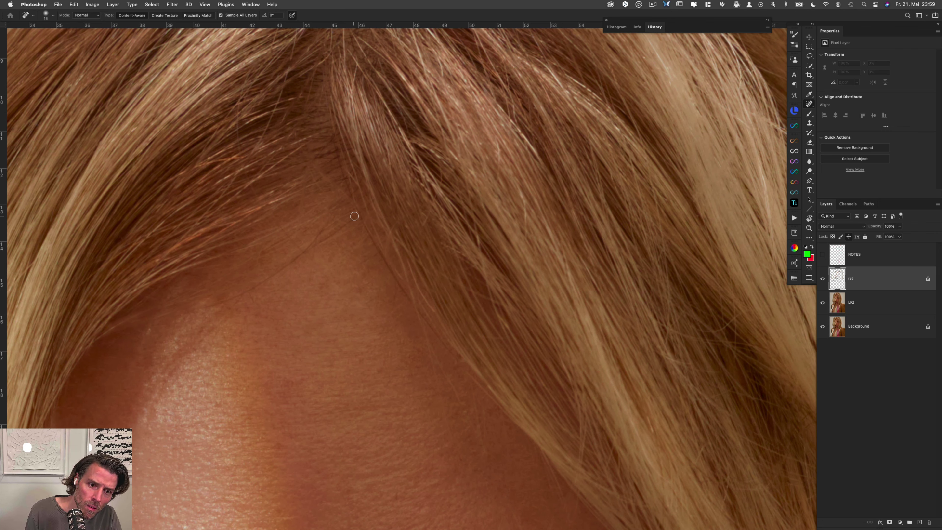
mouse_move(354, 218)
mouse_down()
mouse_move(316, 245)
mouse_move(325, 224)
mouse_move(282, 268)
mouse_move(199, 308)
mouse_up()
mouse_move(290, 264)
mouse_down()
mouse_move(241, 298)
mouse_move(181, 302)
mouse_up()
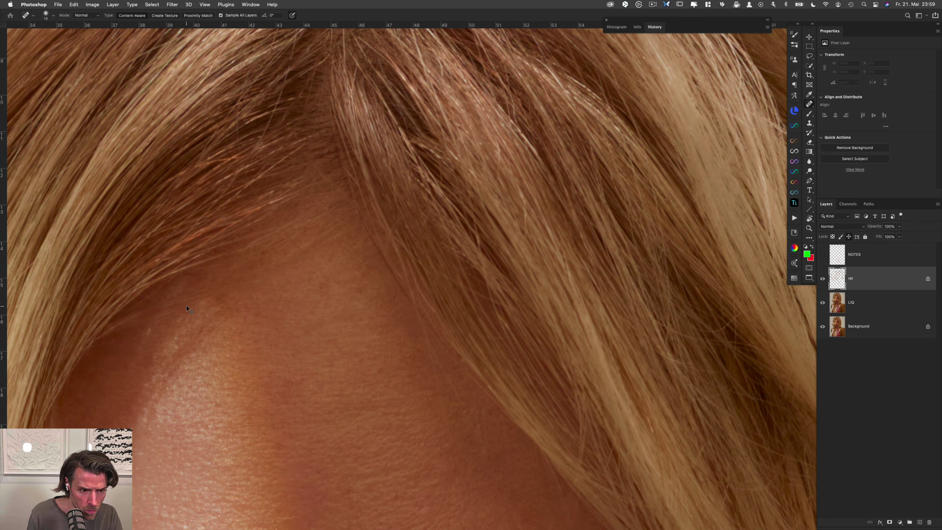
key(super+comma)
key(super+comma)
Step: Soften the stray hairs along the image-left hairline with the Clone Stamp in Darken mode at 30% opacity, sampling nearby skin
key(s)
drag(156, 305, 160, 295)
alt+click(177, 292)
drag(118, 330, 113, 330)
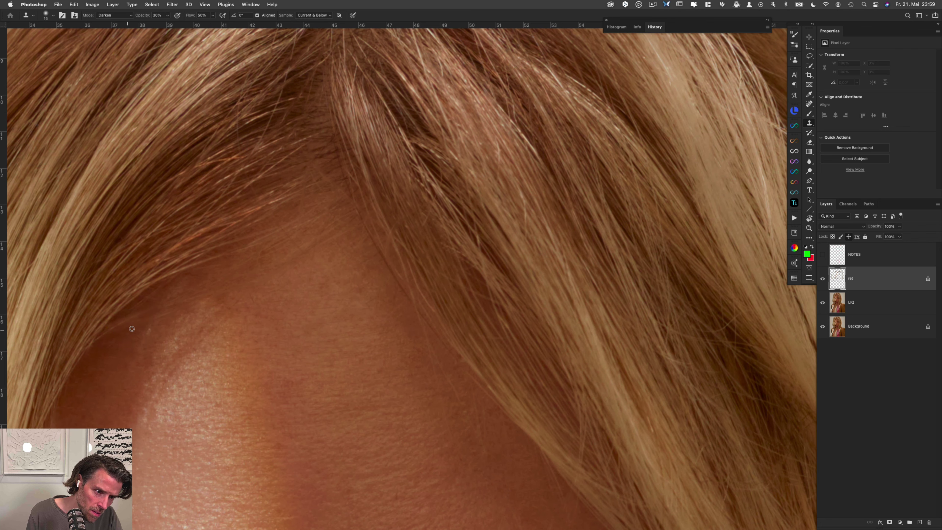
drag(144, 315, 93, 346)
alt+click(117, 342)
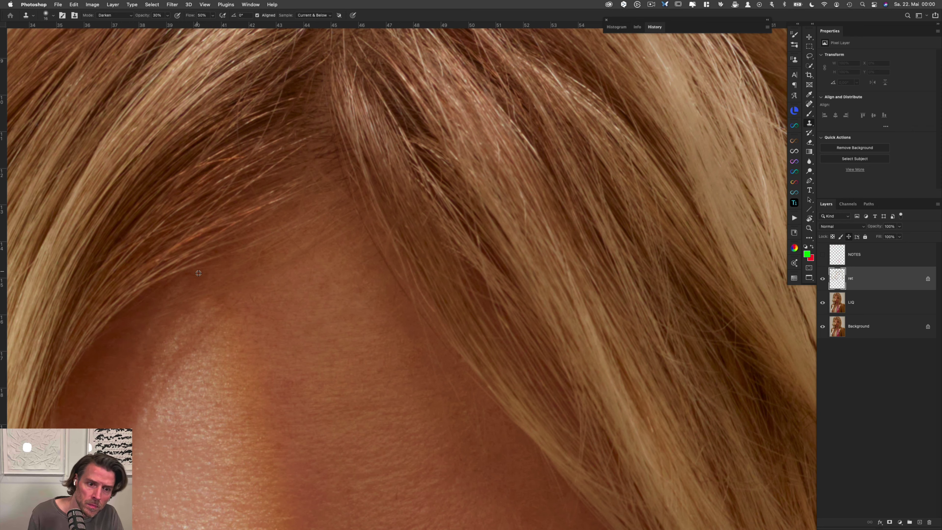
Step: Set the Clone Stamp's opacity to 100% and clone out crossing stray hairs in the image-right hair beside the forehead with a smaller brush
drag(371, 292, 338, 296)
drag(352, 345, 358, 267)
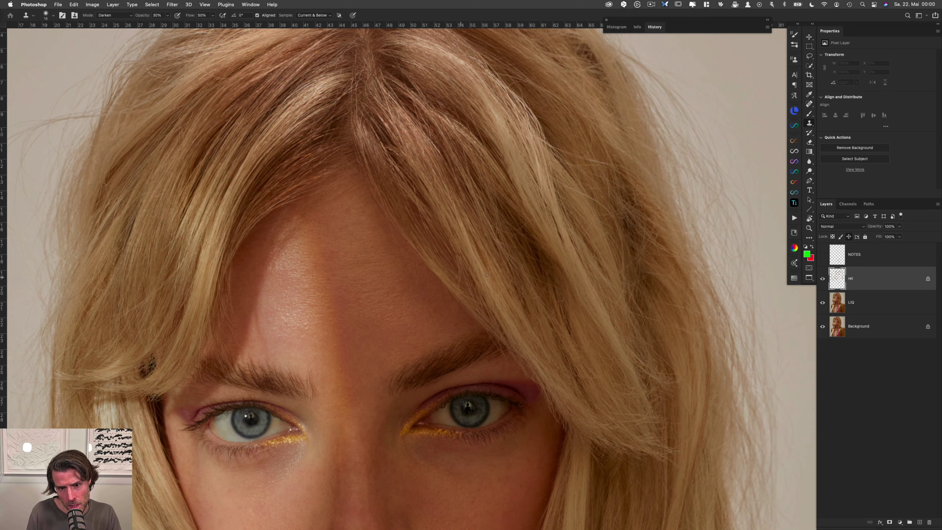
key(super+plus)
key(super+plus)
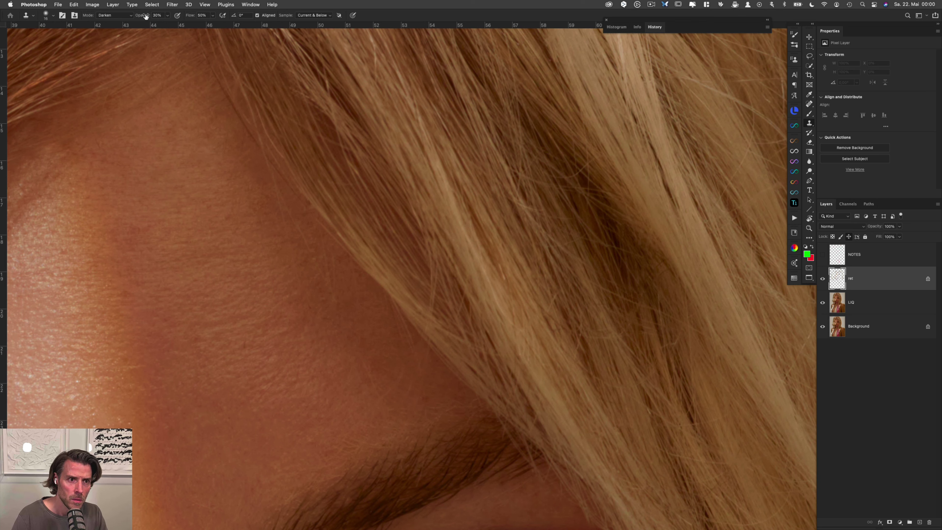
drag(145, 17, 190, 17)
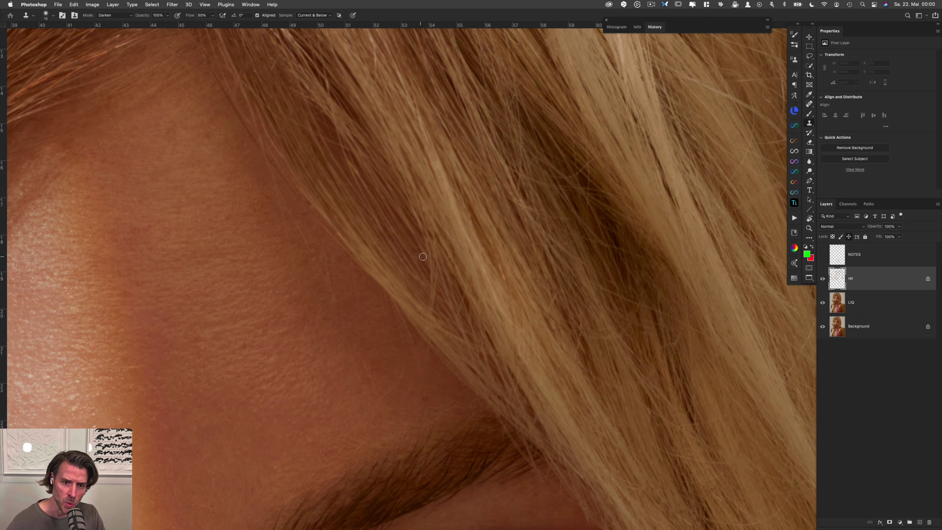
drag(426, 258, 423, 258)
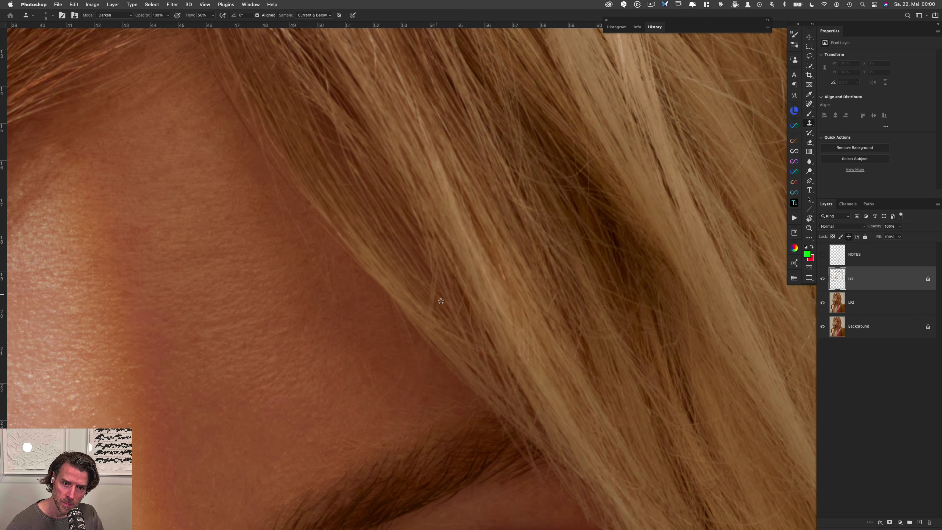
alt+click(429, 278)
drag(434, 283, 436, 289)
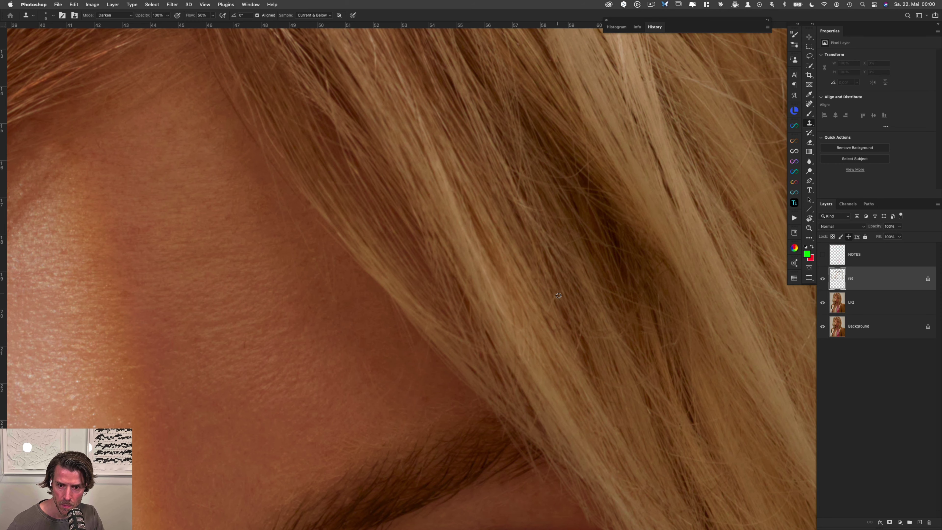
alt+click(585, 334)
drag(581, 325, 581, 337)
Step: Examine the hair and face from the forehead down to the lips and back up to the eyes and eyebrows
mouse_move(354, 205)
mouse_down()
mouse_move(416, 341)
mouse_move(409, 335)
mouse_up()
drag(388, 234, 477, 232)
drag(274, 128, 383, 271)
drag(426, 244, 380, 242)
drag(385, 438, 393, 184)
drag(377, 351, 331, 269)
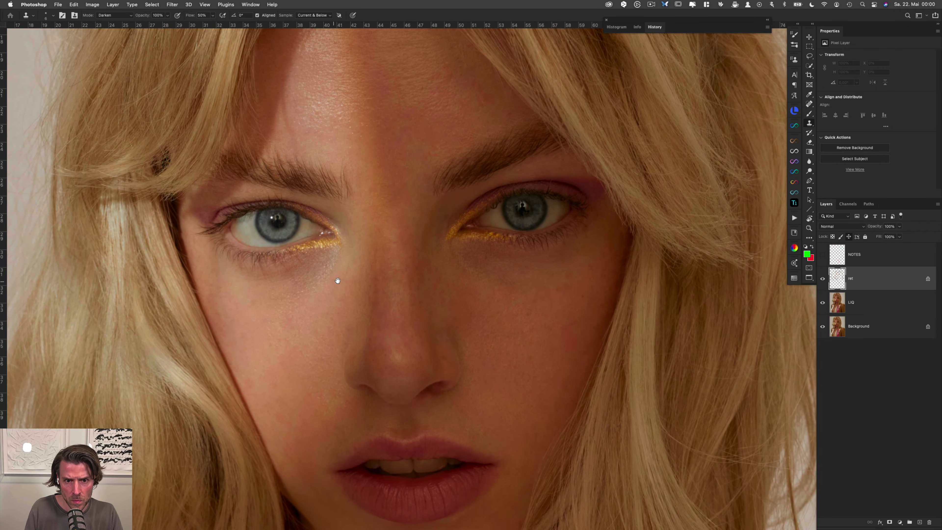
drag(357, 172, 412, 174)
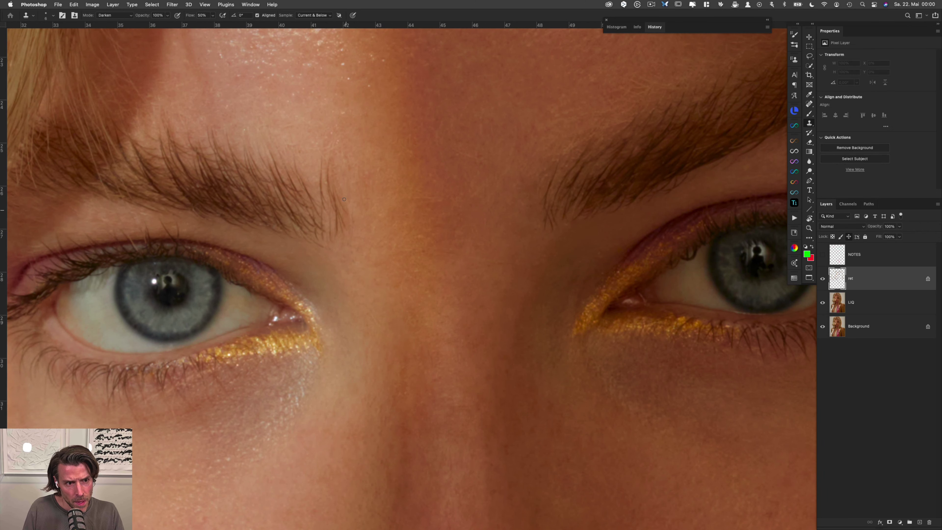
scroll(352, 217, down, 3)
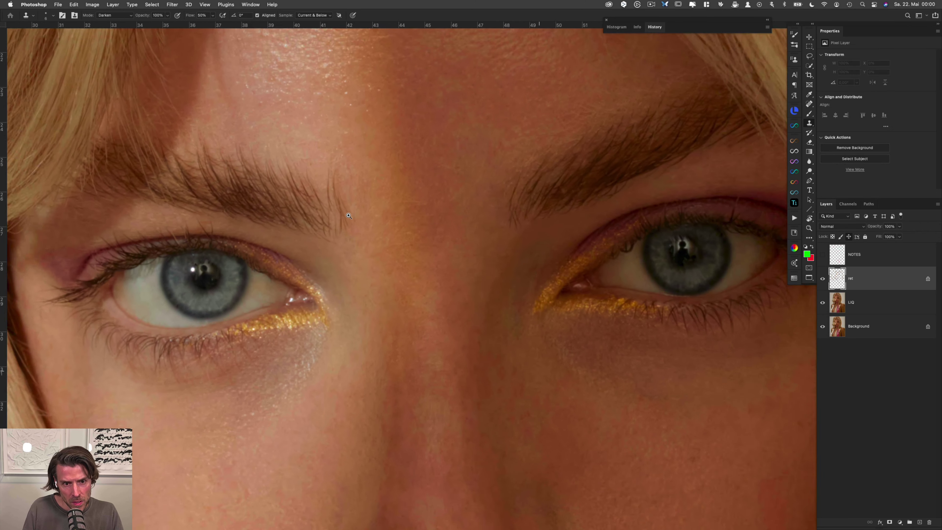
drag(378, 221, 297, 236)
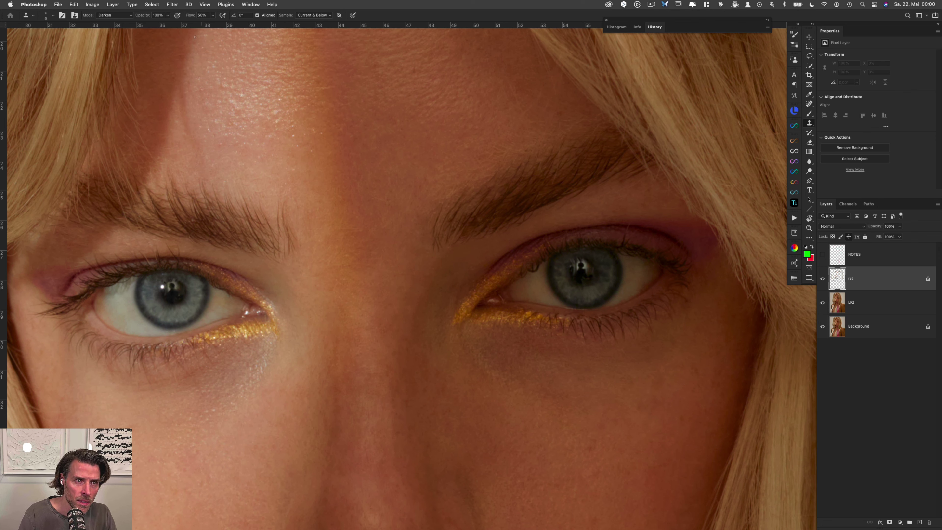
Step: Set the Clone Stamp's blending mode to Normal and adjust its brush size for the image-left eyebrow
click(123, 15)
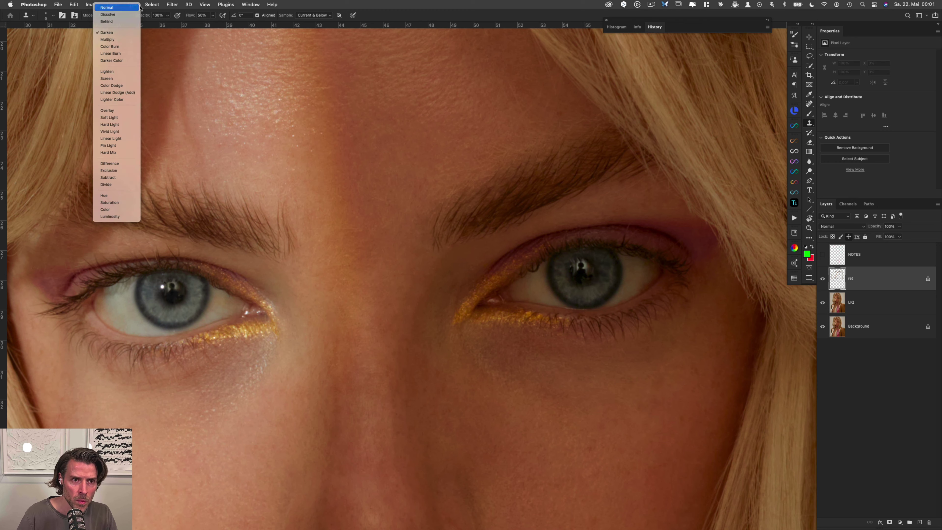
click(139, 7)
scroll(262, 125, up, 3)
drag(281, 230, 283, 230)
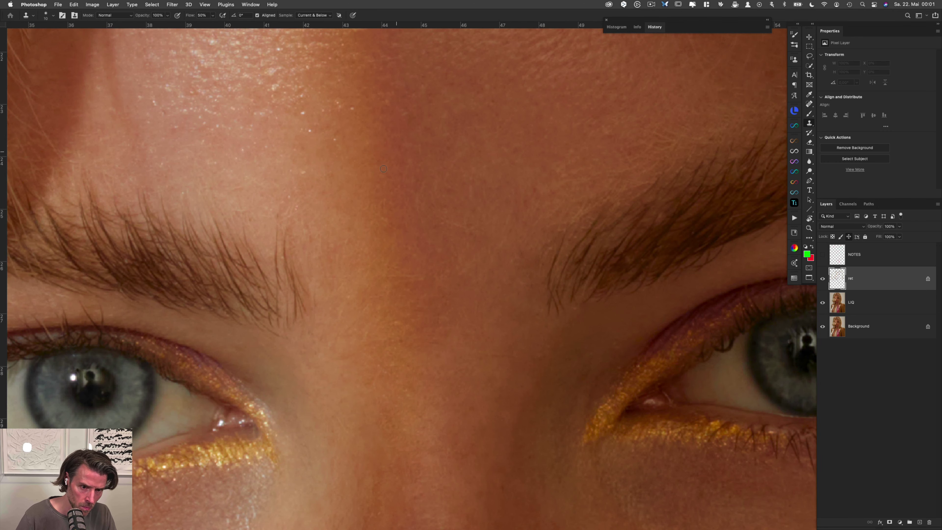
Step: Switch to the Healing Brush and remove the stray hairs standing out at the inner end of the image-left eyebrow
key(j)
drag(308, 259, 297, 259)
key(shift+j)
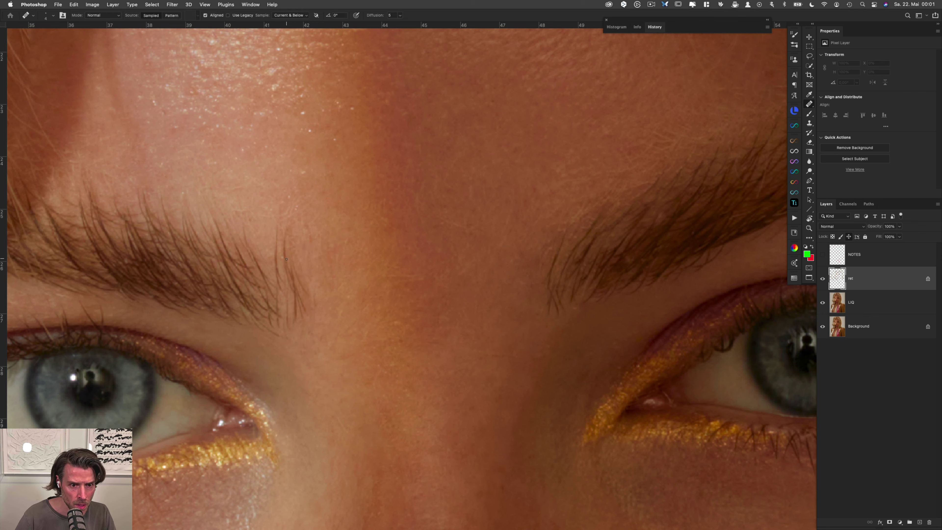
drag(288, 249, 284, 252)
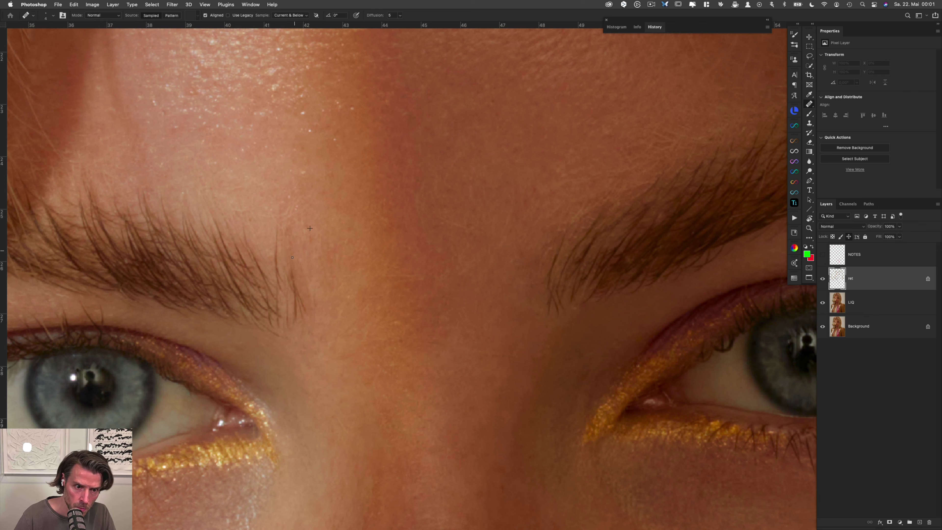
drag(276, 260, 274, 247)
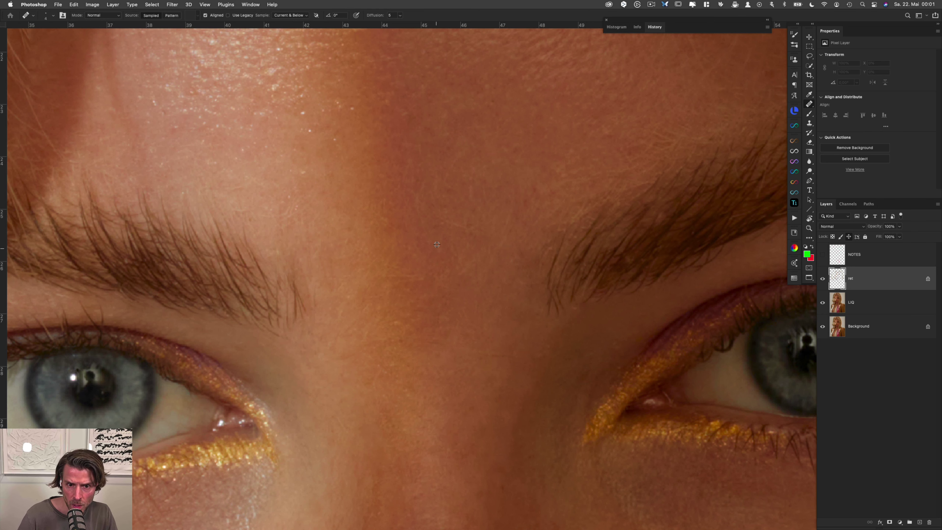
Step: Even out the skin texture in the middle of the forehead with the Clone Stamp at 30% opacity and 30% flow, resampling nearby skin
scroll(508, 215, down, 5)
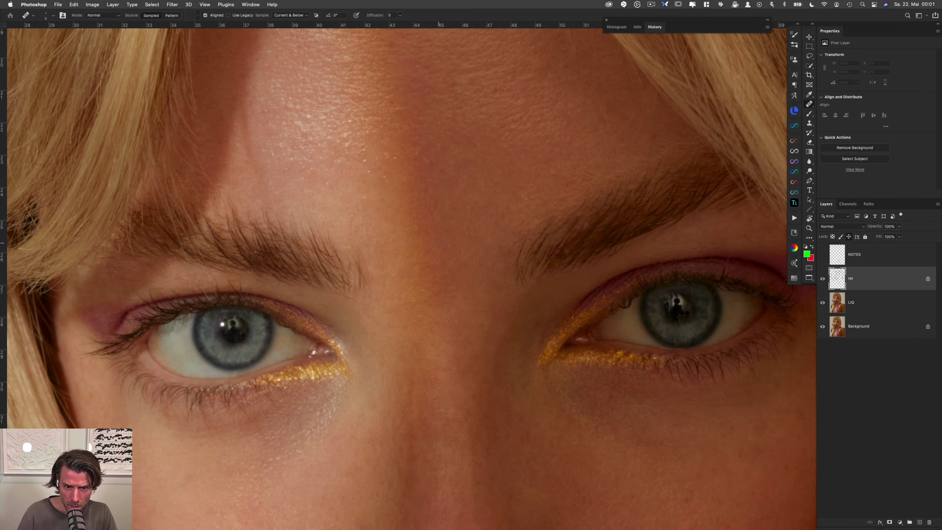
drag(439, 243, 441, 243)
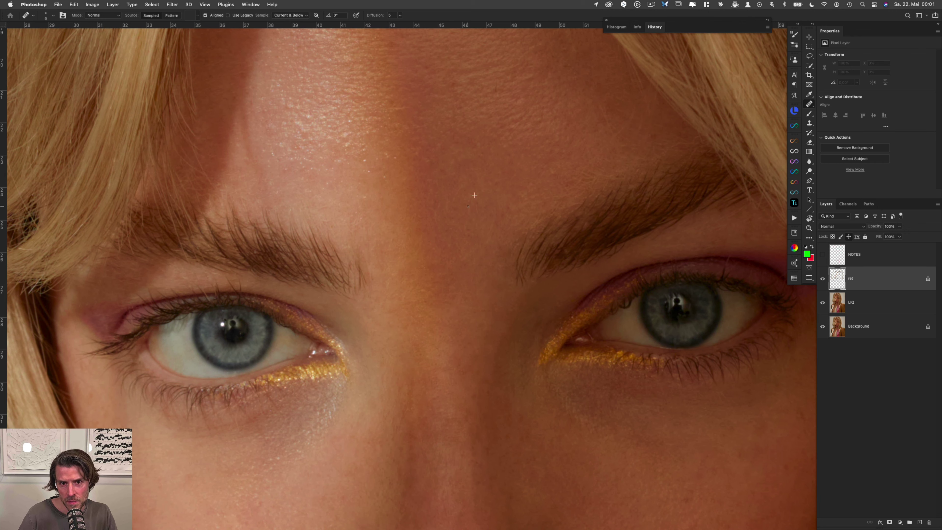
drag(506, 88, 426, 240)
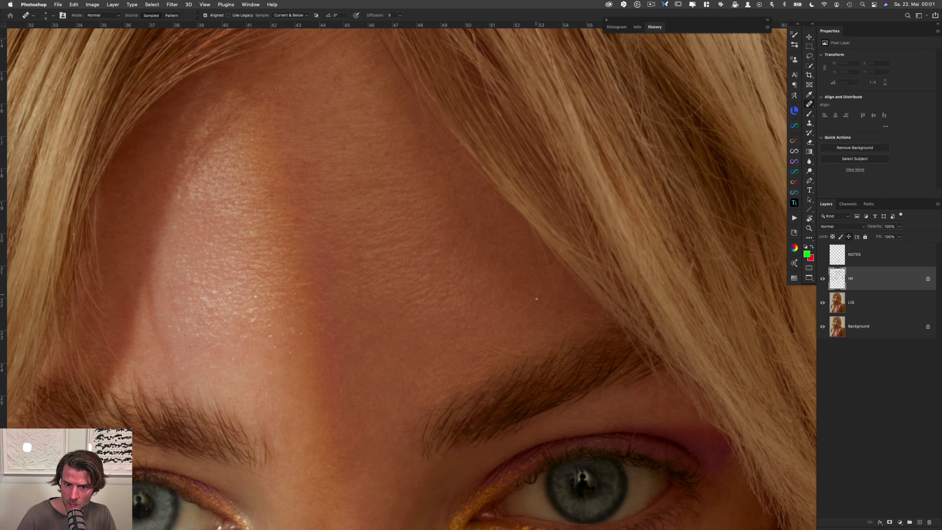
drag(411, 207, 398, 226)
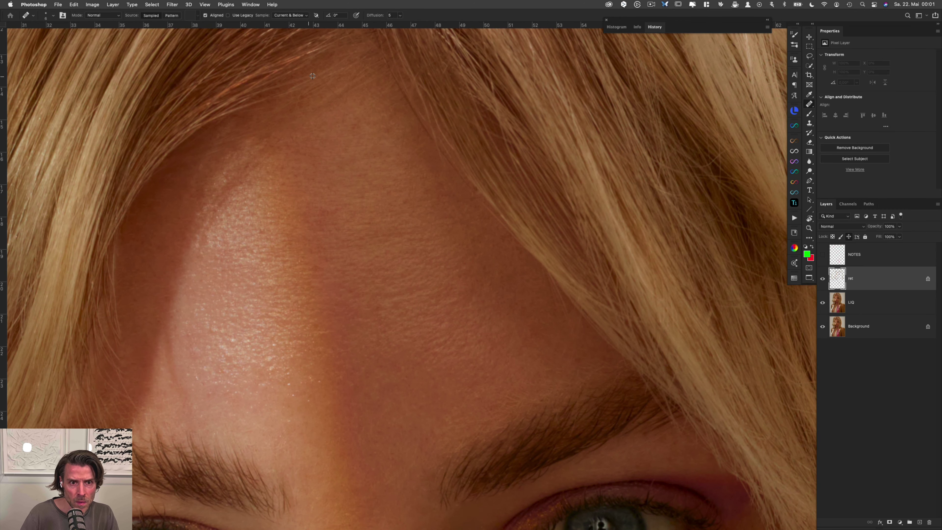
drag(378, 226, 360, 144)
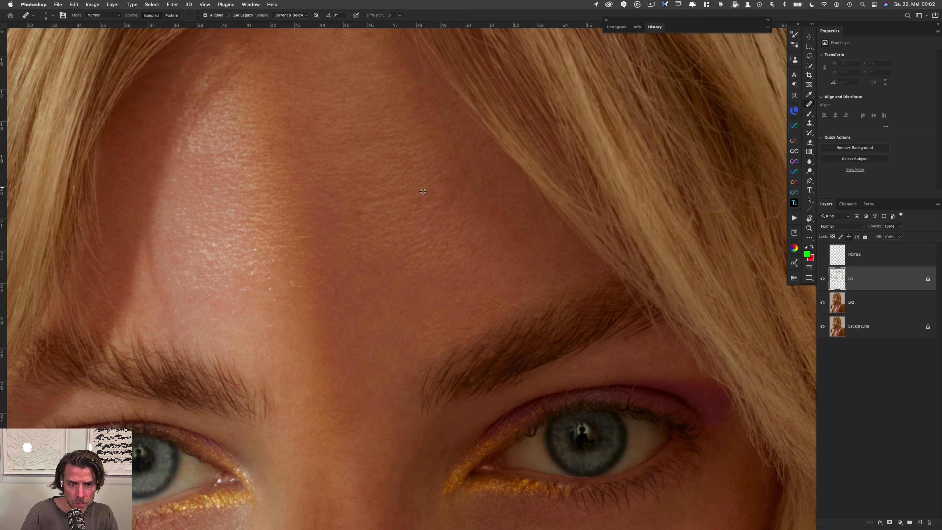
key(s)
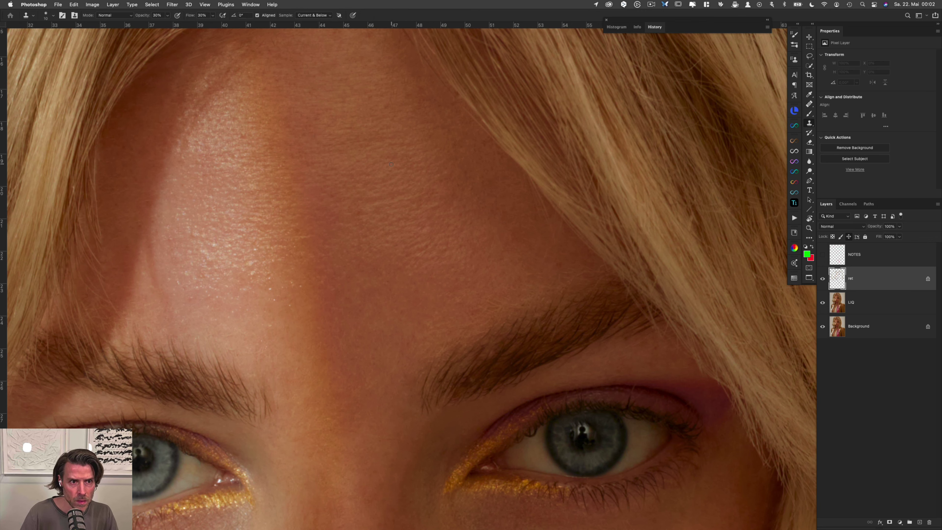
alt+click(426, 175)
click(460, 183)
drag(408, 175, 412, 175)
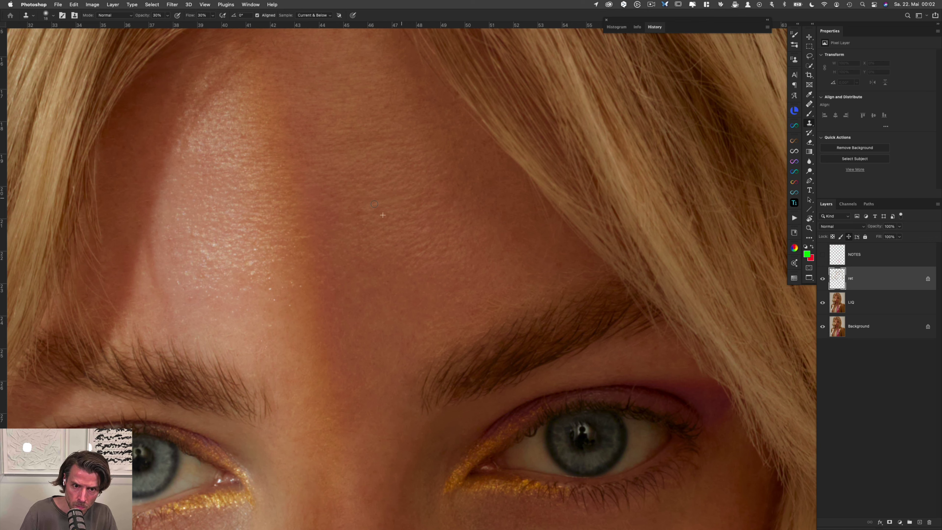
alt+click(417, 188)
click(412, 197)
drag(402, 183, 400, 183)
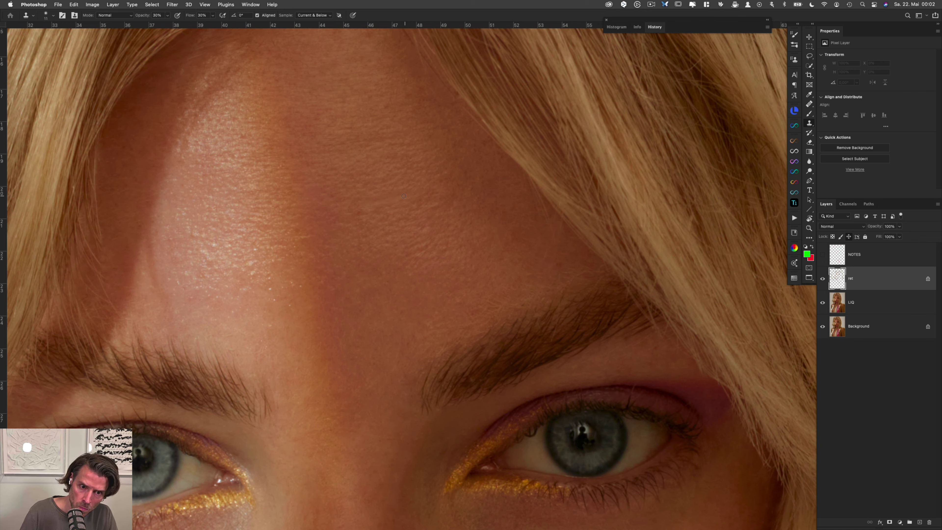
alt+click(385, 218)
Step: Switch to the Healing Brush and heal the small bright spots on the forehead highlight
key(j)
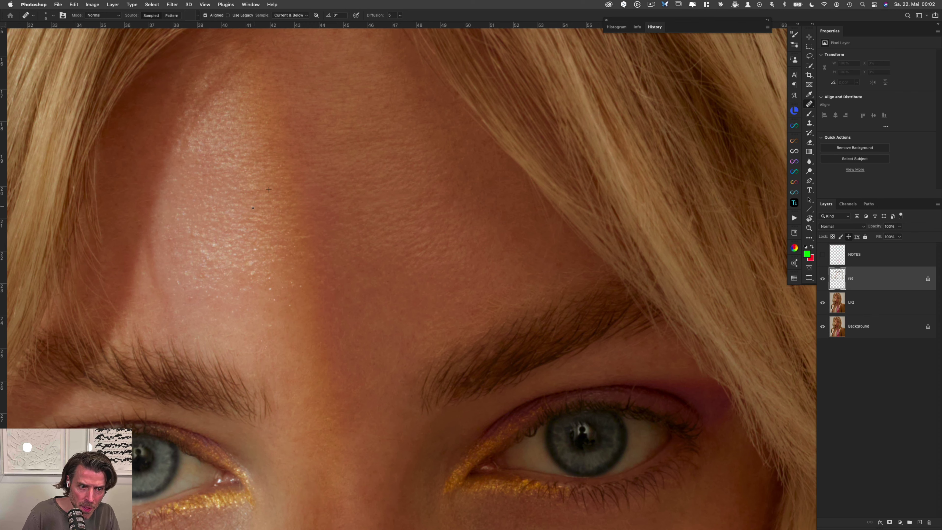
click(257, 231)
drag(255, 220, 269, 228)
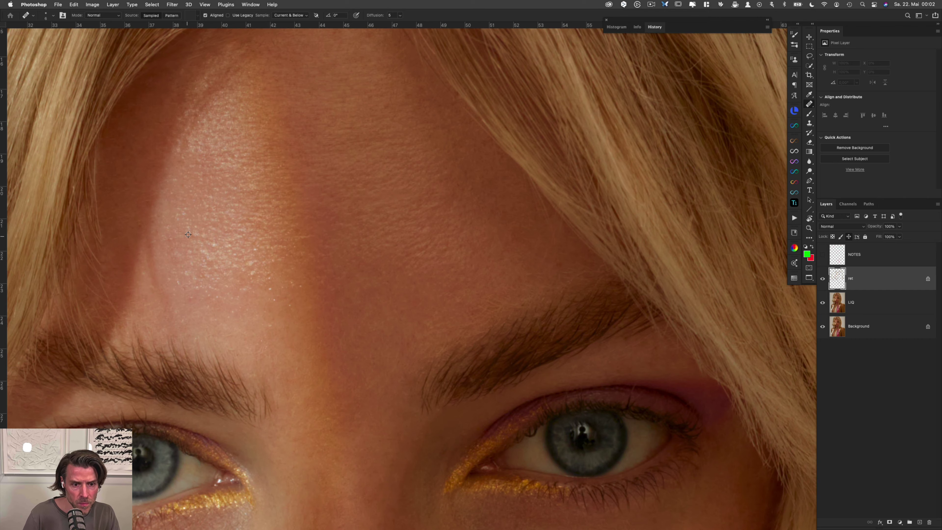
Step: Adjust the Healing Brush size and heal small spots on the upper chest beside the pink scarf, sampling nearby skin
drag(290, 332, 260, 169)
drag(309, 249, 252, 252)
drag(324, 278, 294, 122)
drag(339, 328, 341, 131)
drag(282, 269, 287, 258)
drag(305, 206, 342, 201)
drag(266, 181, 271, 181)
click(261, 173)
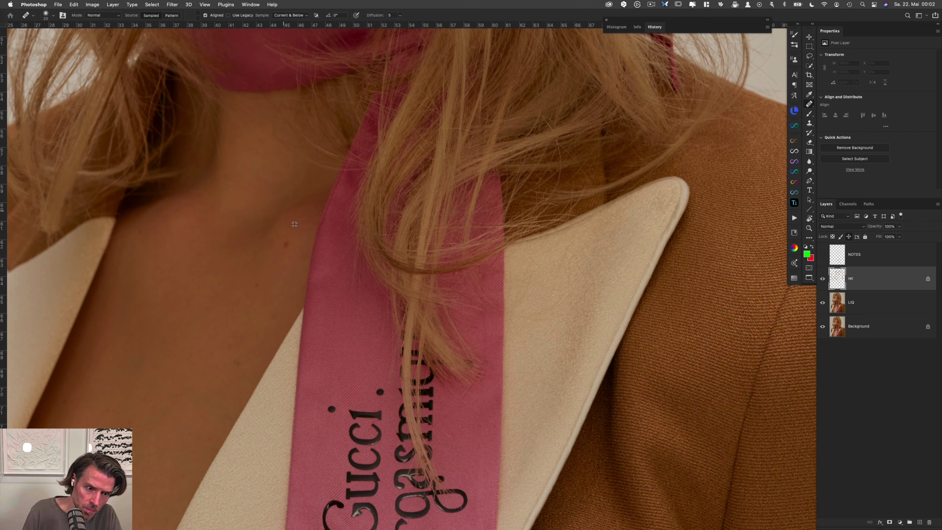
alt+click(264, 270)
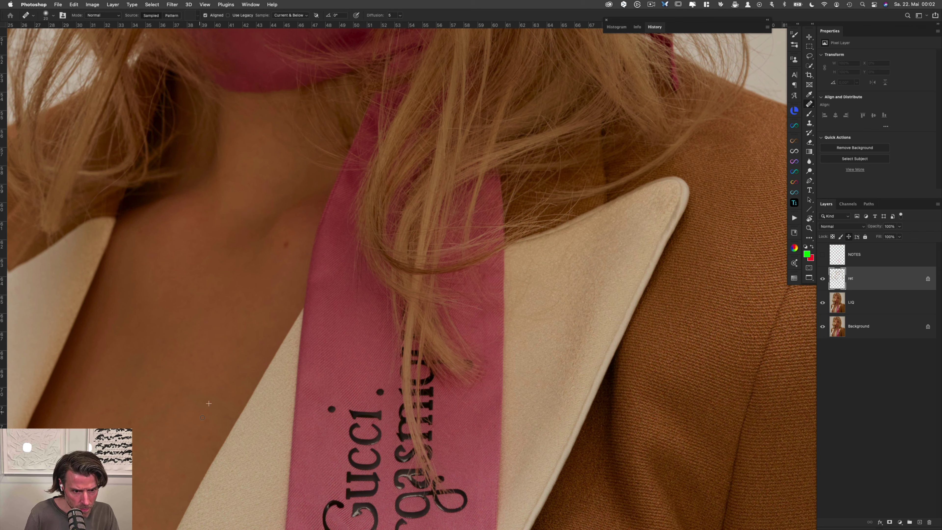
Step: Heal the small spots on the lower chest between the lapels, sampling clean skin nearby
drag(209, 415, 289, 251)
alt+click(258, 290)
click(266, 269)
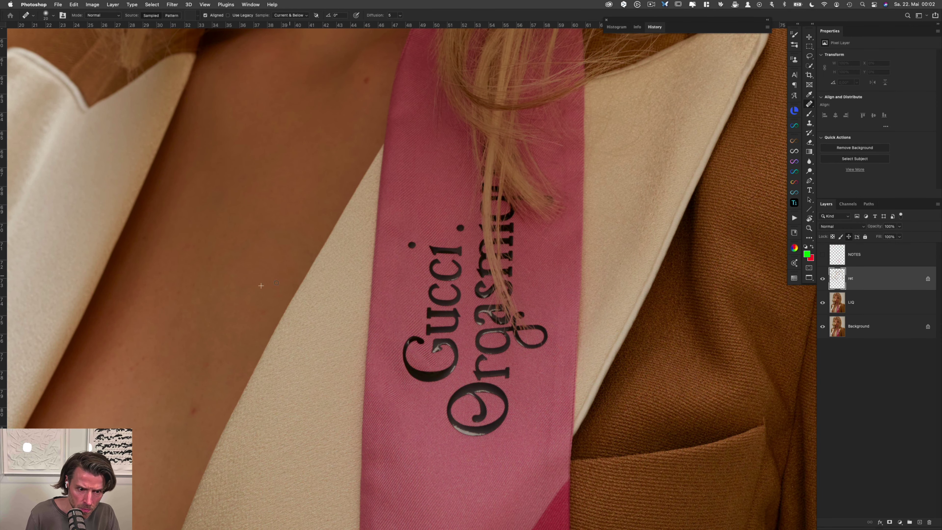
Step: Heal the remaining small spots on the lower chest between the lapels, down to the jacket opening, sampling clean skin nearby
alt+click(148, 379)
drag(145, 360, 141, 360)
drag(198, 342, 290, 264)
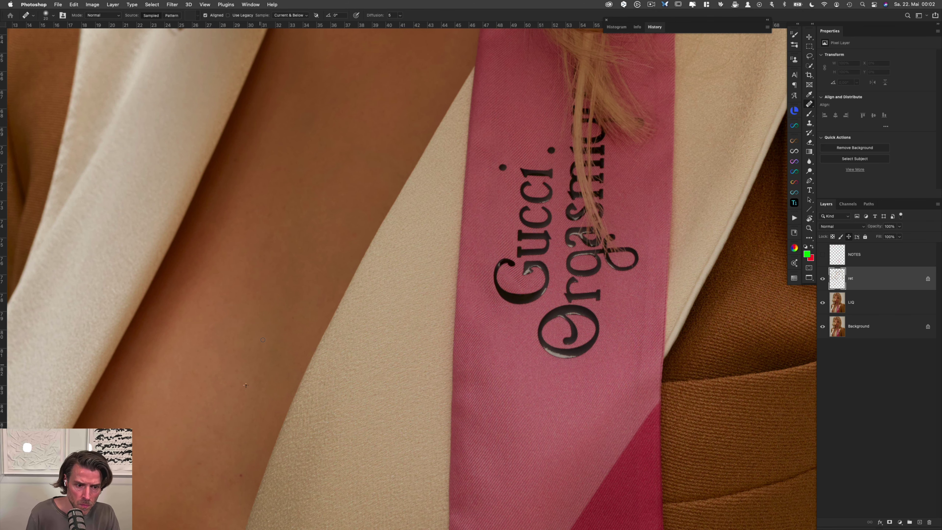
scroll(254, 358, down, 5)
scroll(253, 358, left, 2)
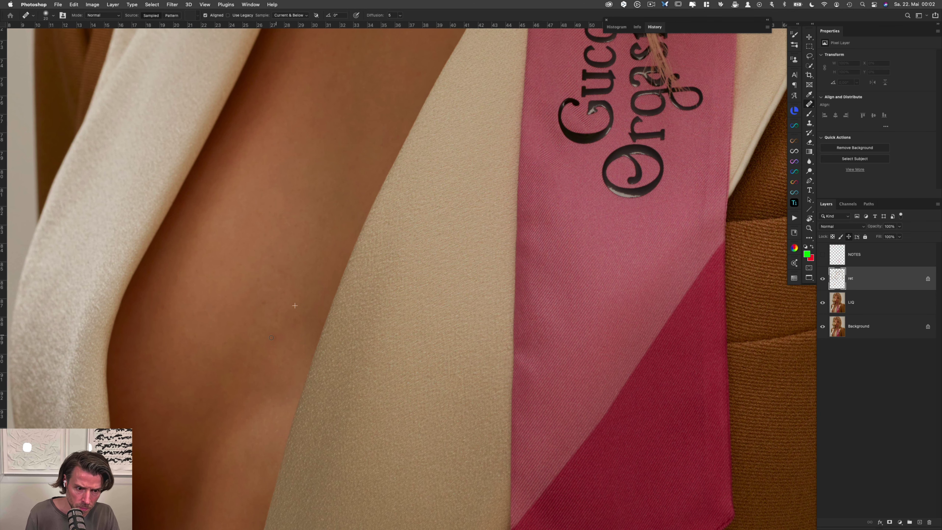
scroll(266, 294, down, 1)
scroll(266, 294, left, 1)
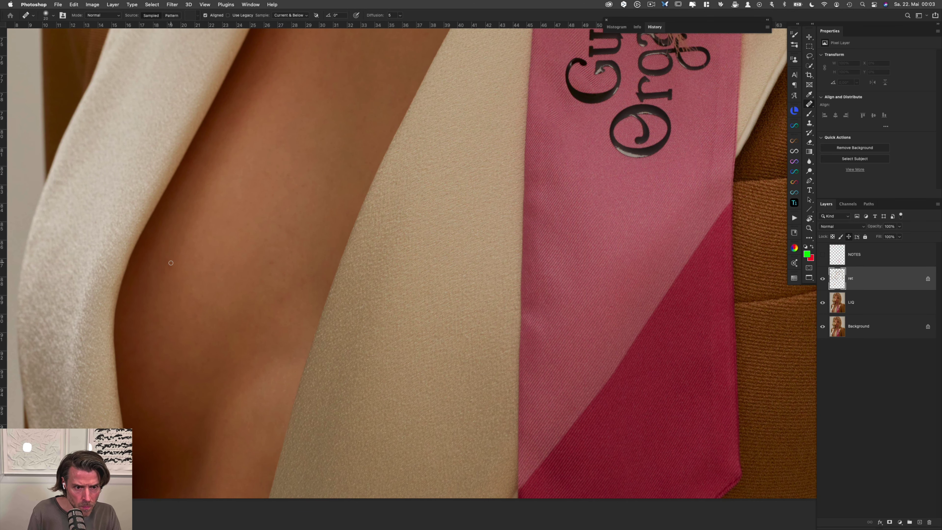
drag(296, 294, 273, 366)
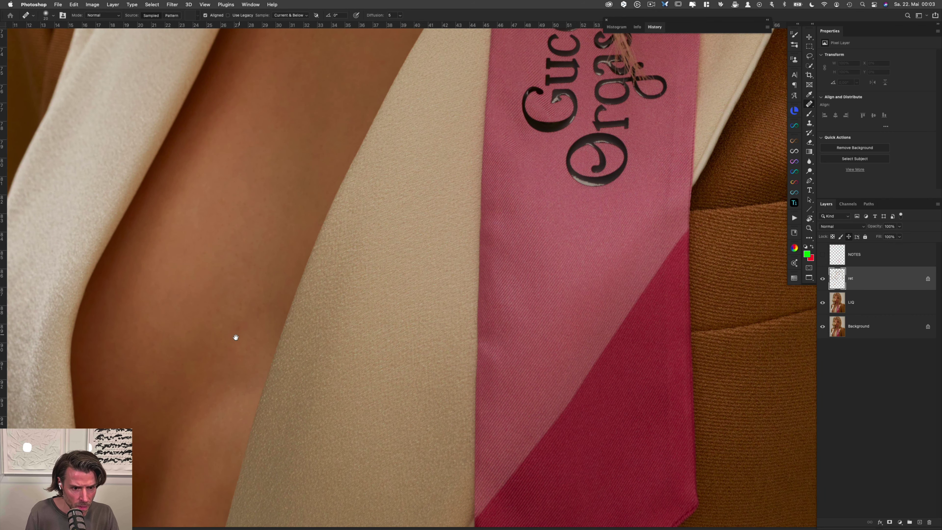
drag(250, 320, 241, 384)
Step: Compare the portrait with and without the retouch layer, in full view and closer up on the face and hair
scroll(242, 384, up, 10)
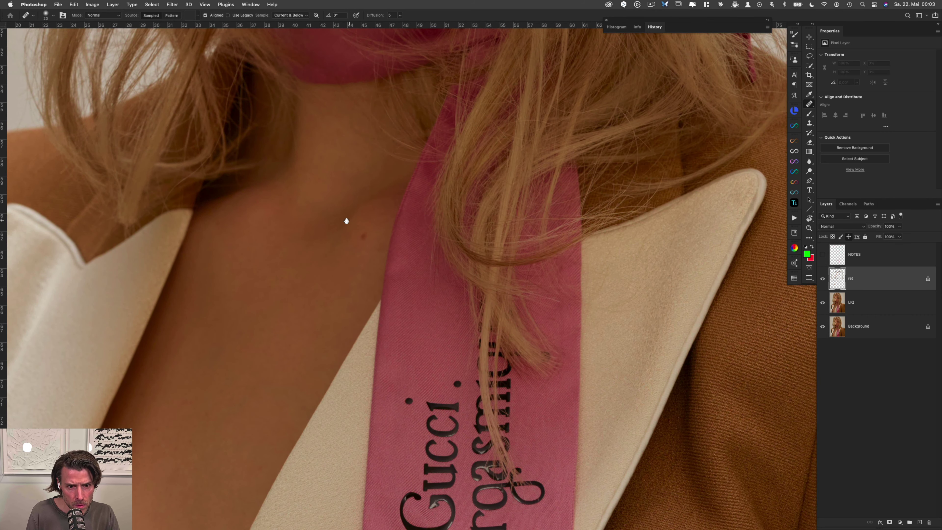
drag(347, 222, 306, 281)
scroll(343, 230, up, 5)
scroll(342, 230, right, 2)
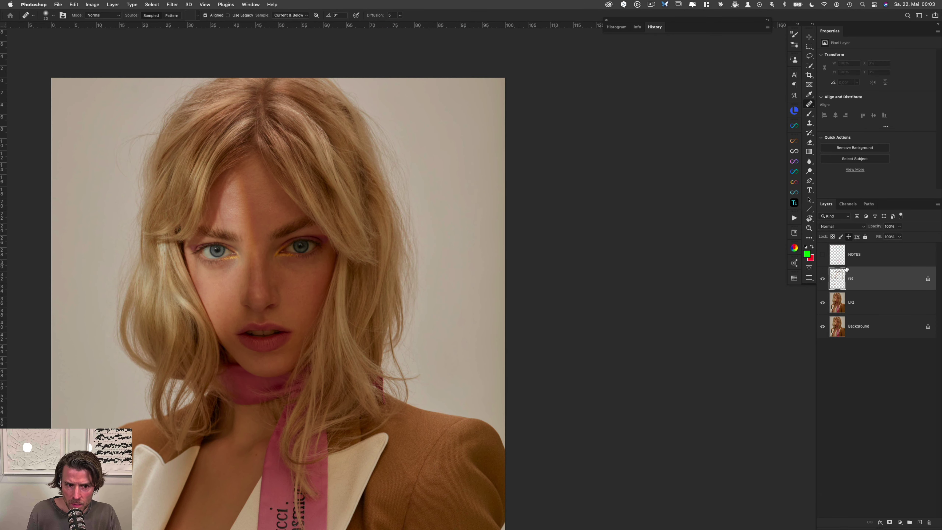
drag(403, 304, 536, 227)
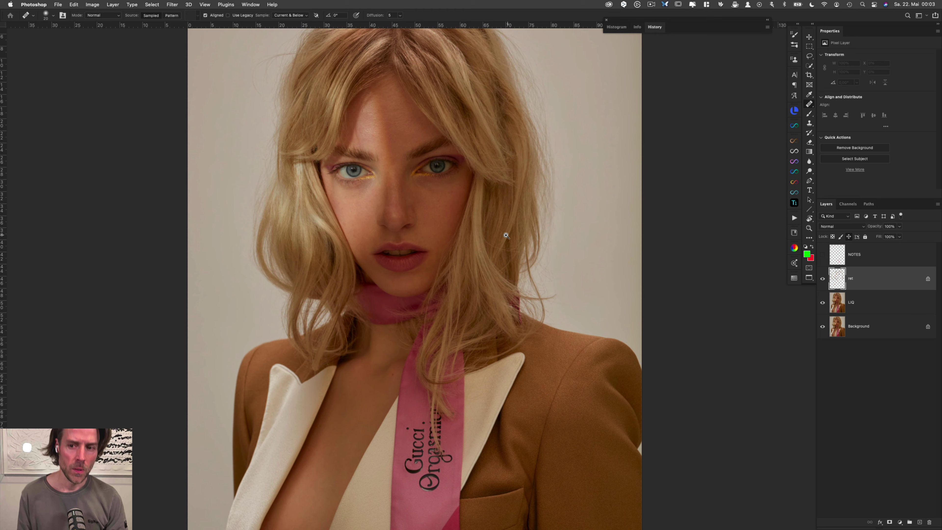
alt+click(446, 268)
key(ctrl+comma)
key(ctrl+comma)
key(ctrl+comma)
key(ctrl+comma)
key(ctrl+comma)
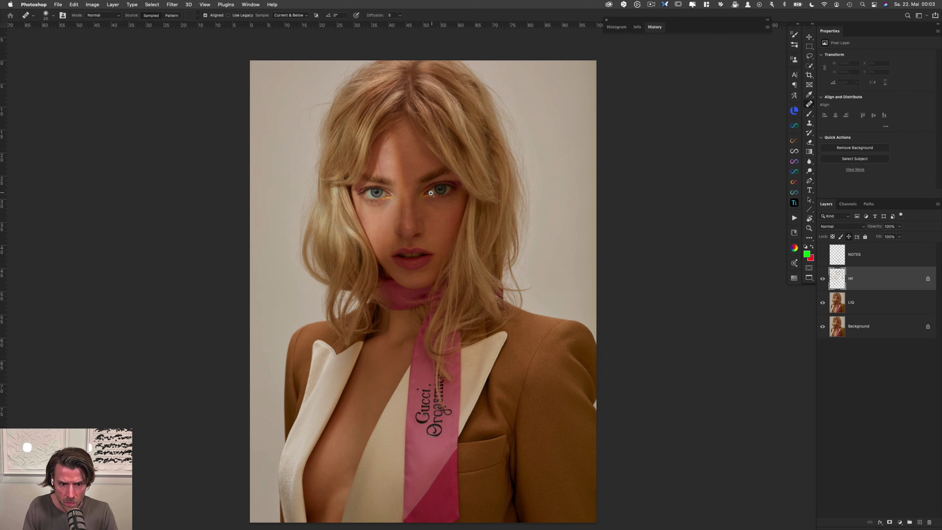
key(super+plus)
key(super+comma)
key(super+comma)
key(super+comma)
key(super+comma)
key(ctrl+comma)
key(ctrl+comma)
key(ctrl+comma)
key(ctrl+comma)
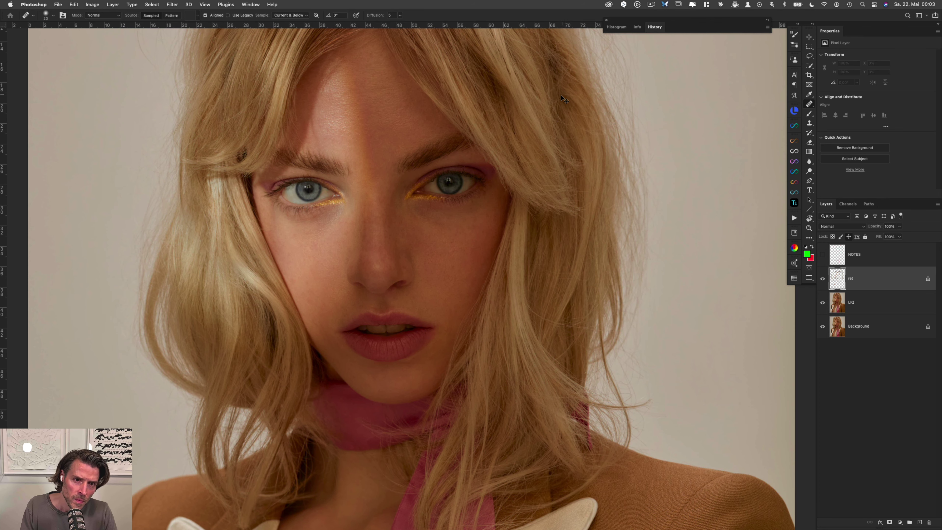
key(ctrl+comma)
key(ctrl+comma)
key(ctrl+comma)
key(ctrl+comma)
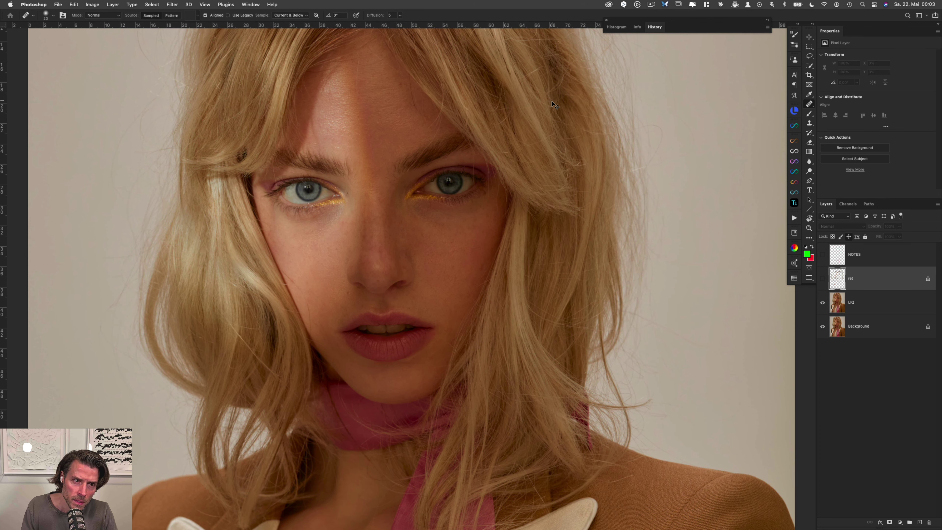
key(ctrl+comma)
scroll(541, 127, up, 5)
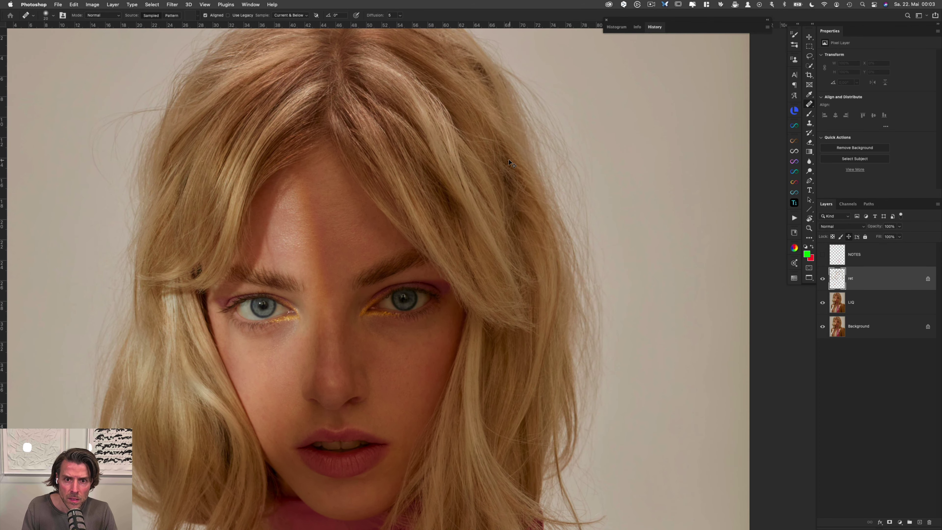
key(ctrl+comma)
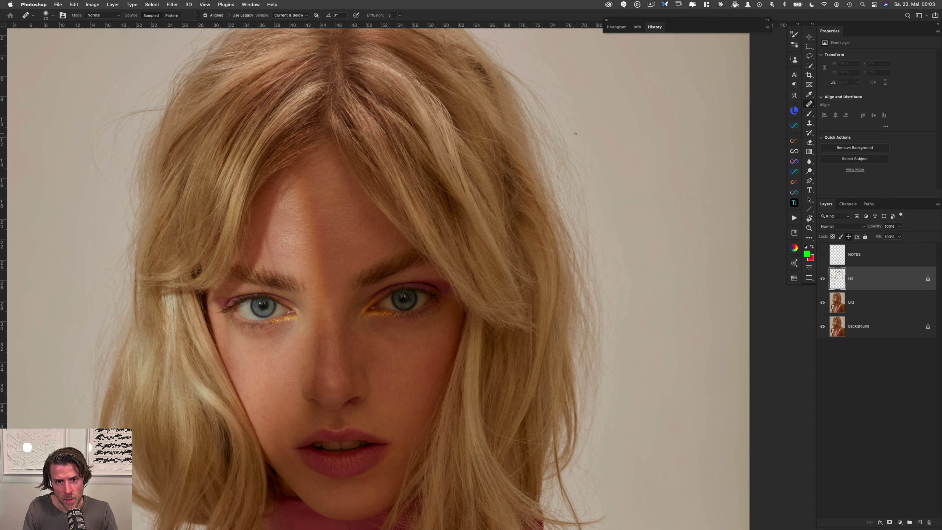
key(ctrl+comma)
key(ctrl+comma)
key(ctrl+comma)
key(ctrl+comma)
key(ctrl+comma)
key(ctrl+comma)
Step: Reduce the Healing Brush size and heal the small spots on the upper forehead near the hairline, sampling adjacent skin
scroll(314, 173, up, 3)
key(bracketleft)
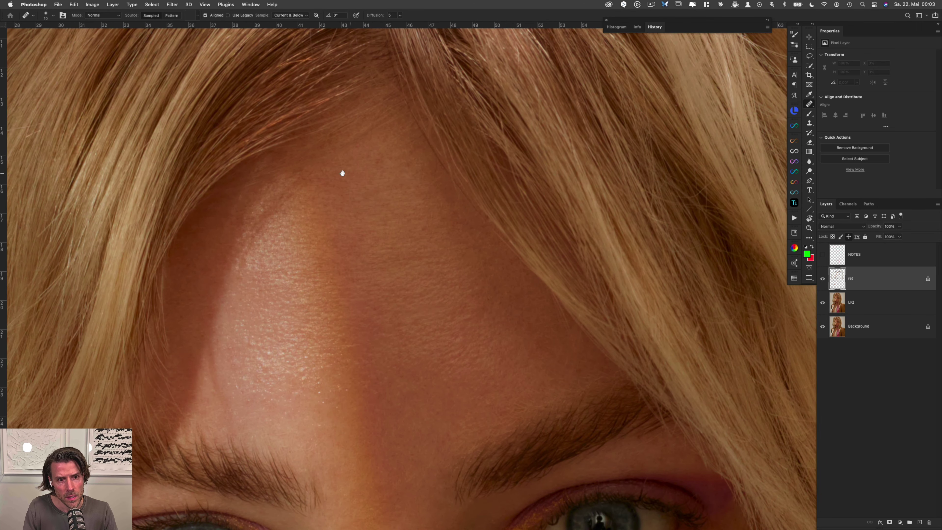
alt+click(306, 174)
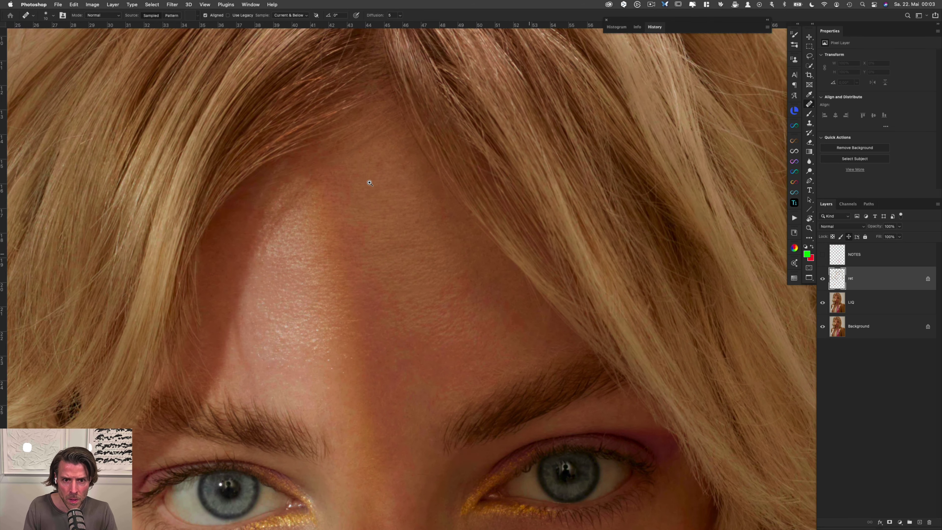
scroll(382, 184, down, 2)
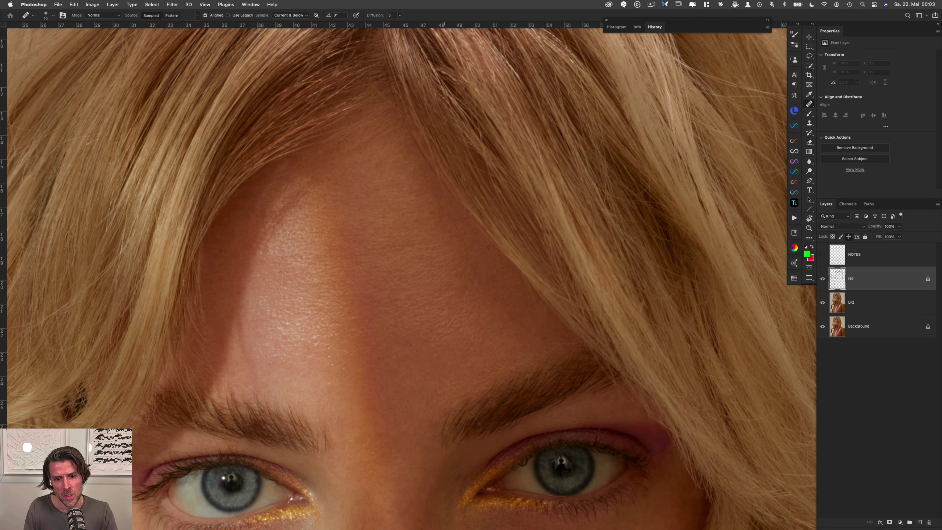
Step: Run the custom hair brush action to add two hair outline layers above the retouch layer
scroll(429, 165, down, 5)
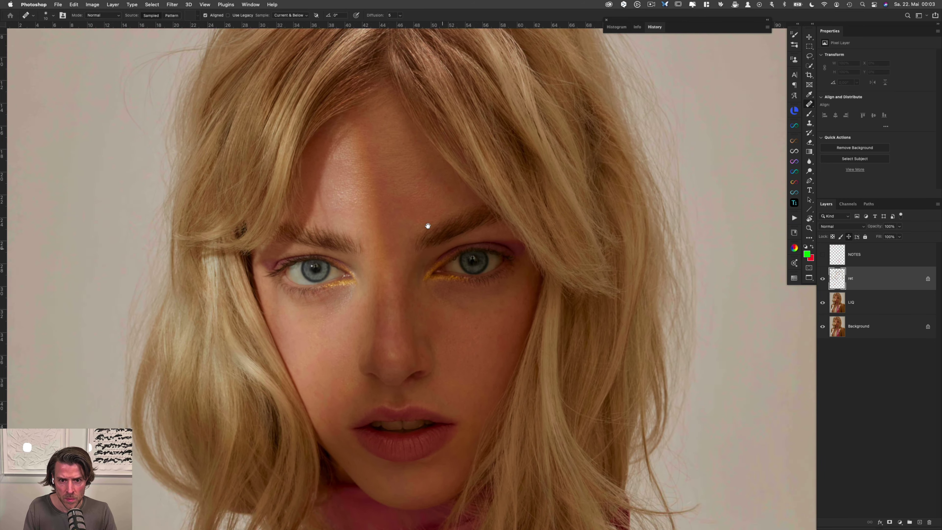
drag(428, 226, 402, 185)
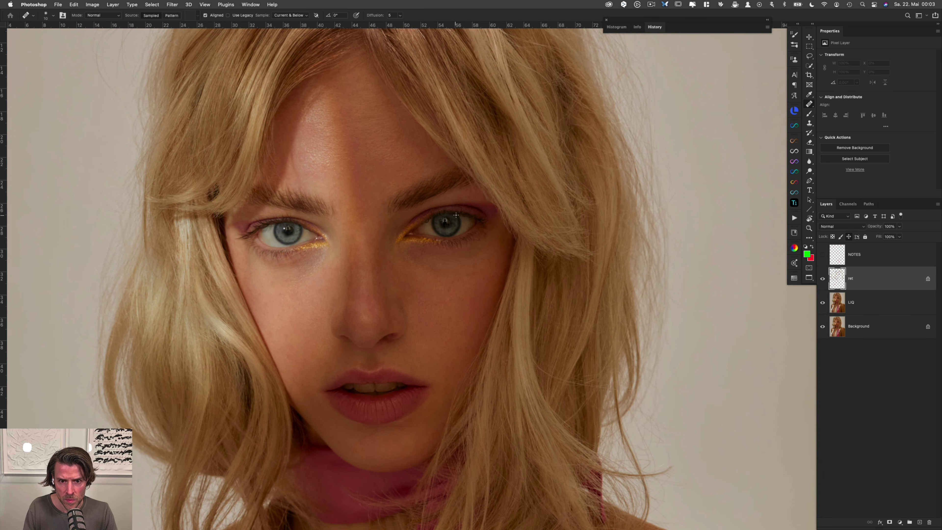
scroll(478, 170, up, 3)
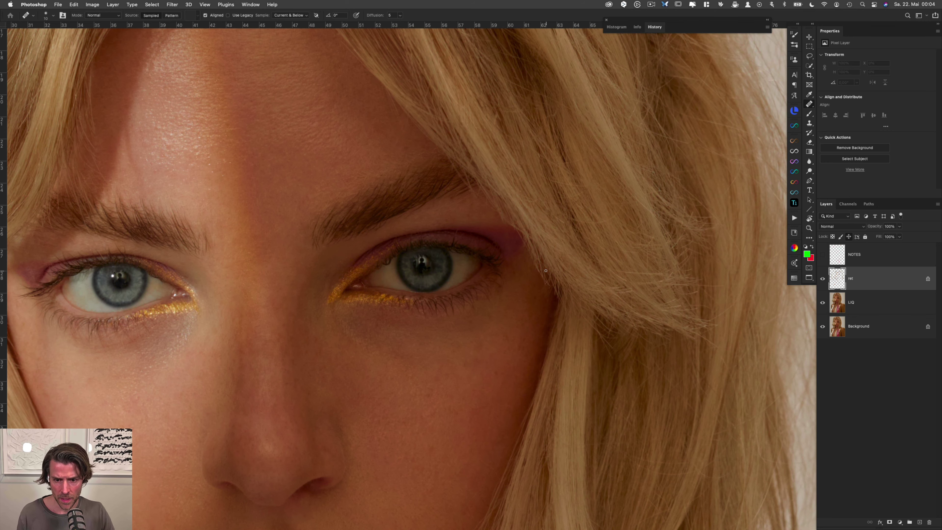
scroll(500, 338, down, 8)
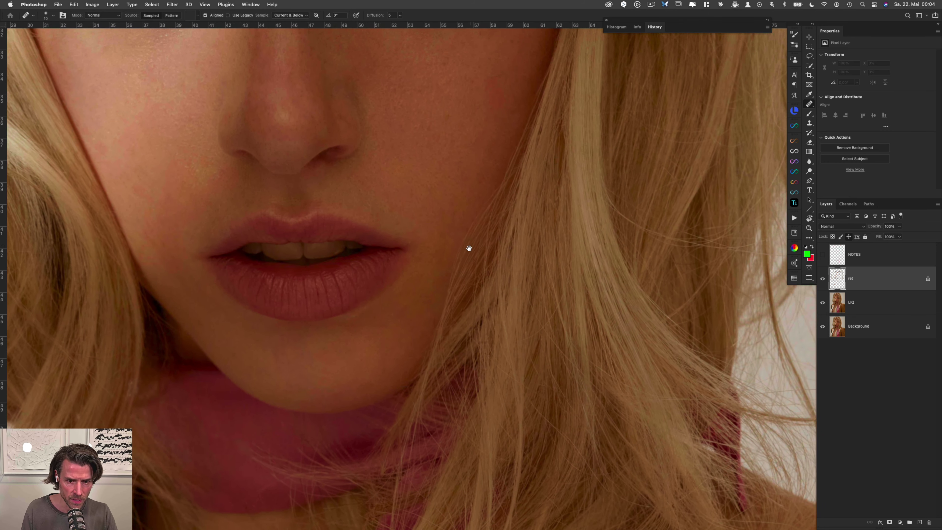
scroll(512, 245, down, 3)
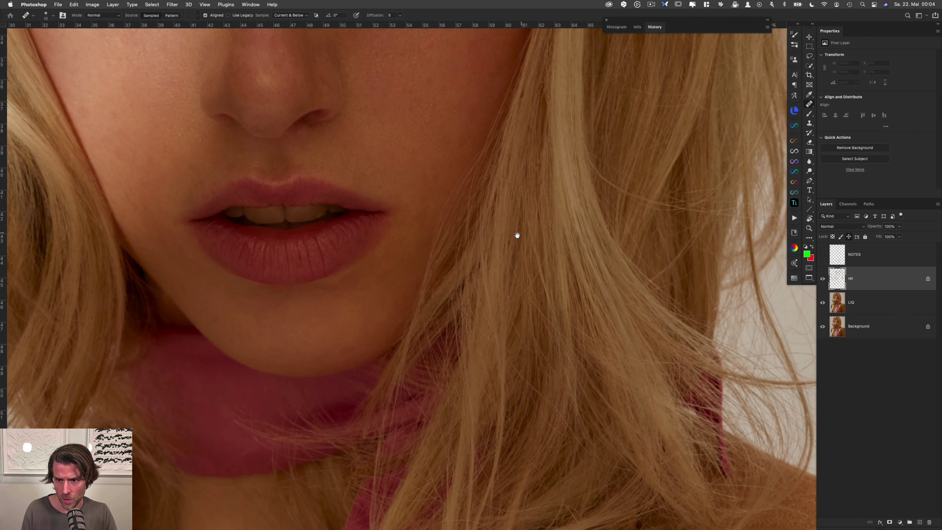
scroll(508, 248, up, 10)
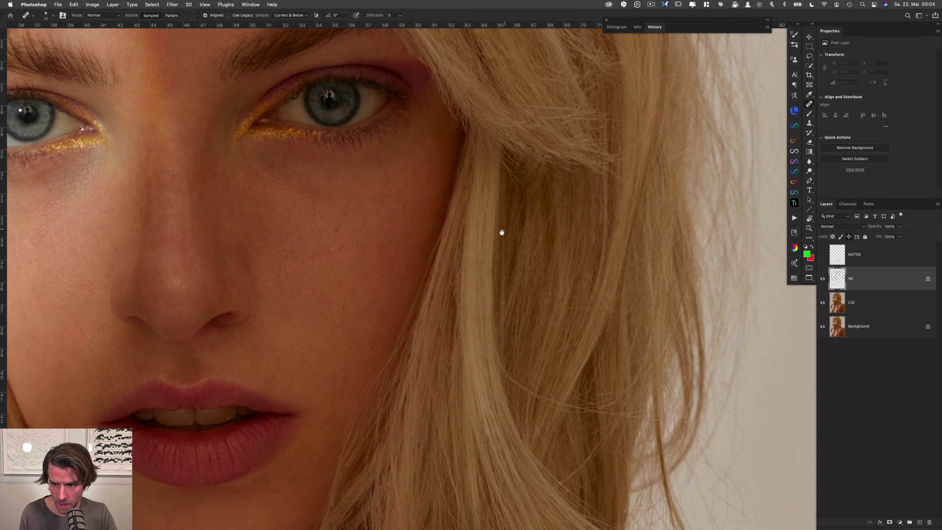
right_click(484, 276)
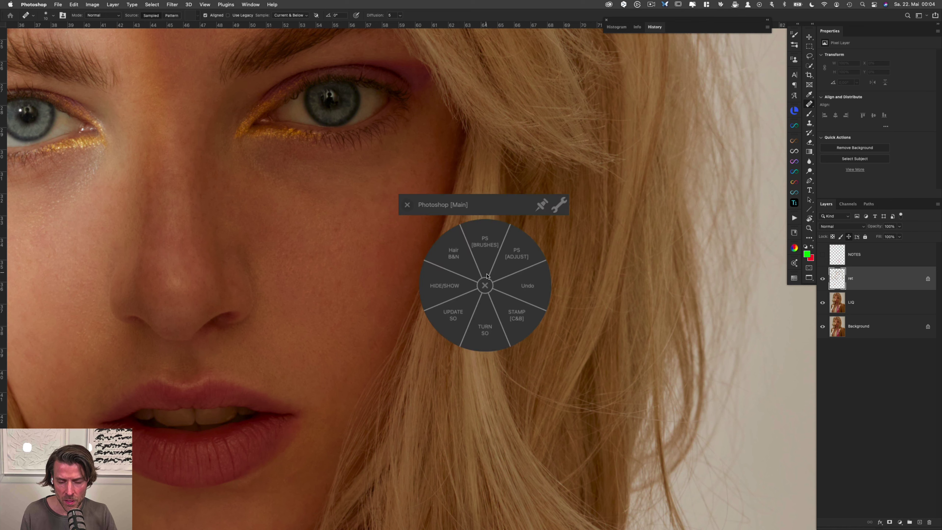
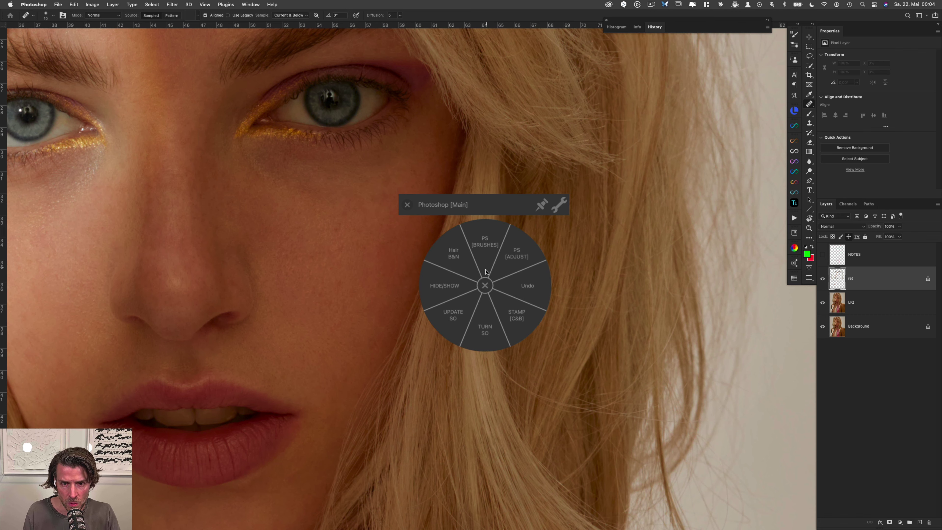
click(489, 246)
click(453, 262)
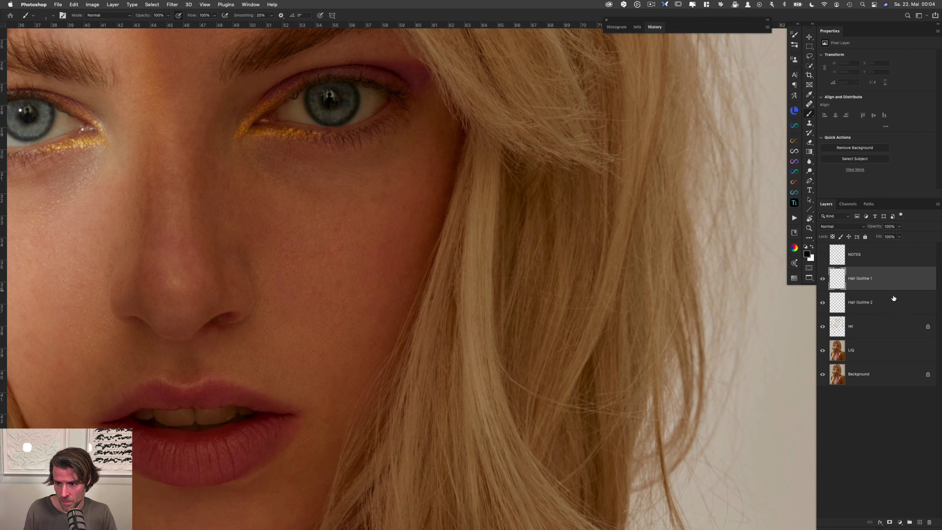
Step: Delete the lower hair outline layer and rename the remaining one as Inner Hair
drag(893, 305, 929, 523)
double_click(867, 279)
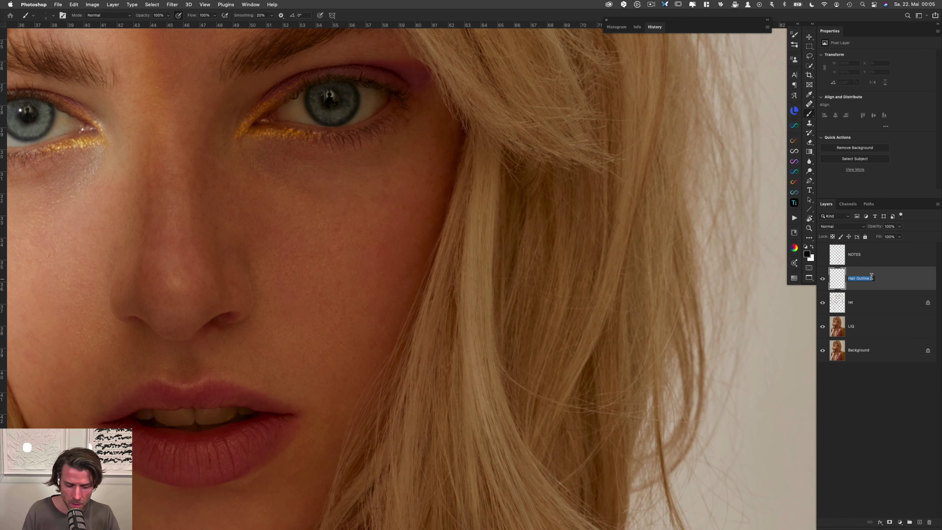
text(Hnner Hair)
key(Return)
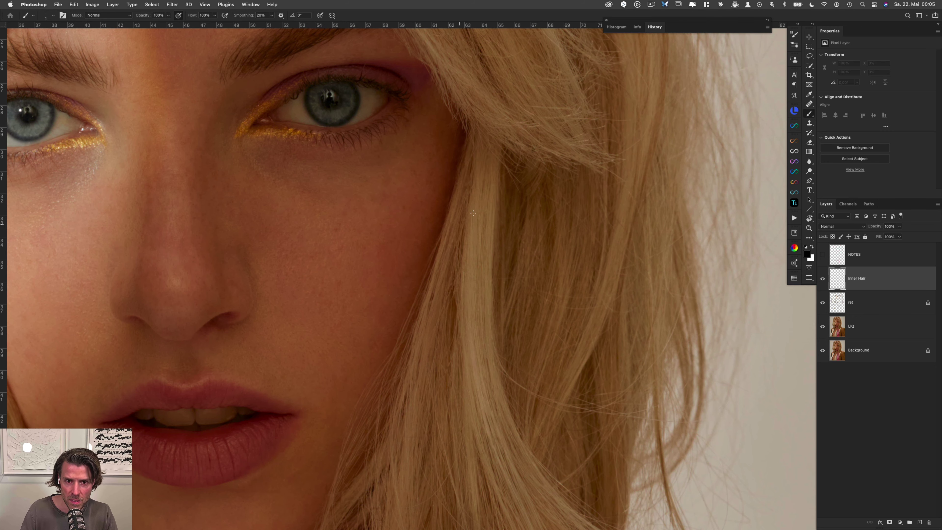
Step: Sample the blonde hair colour and paint fine strands with the Brush along the fringe edge beside the eyebrow, using a rotated view
key(r)
mouse_move(471, 188)
mouse_down()
mouse_move(408, 301)
mouse_move(351, 311)
mouse_move(374, 117)
mouse_move(454, 137)
mouse_up()
drag(511, 173, 370, 244)
key(b)
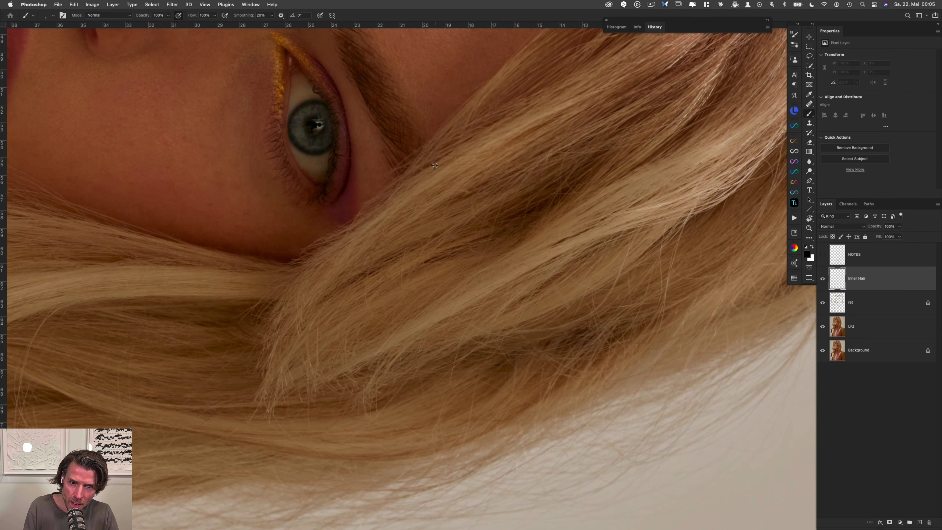
alt+click(437, 171)
drag(430, 154, 412, 168)
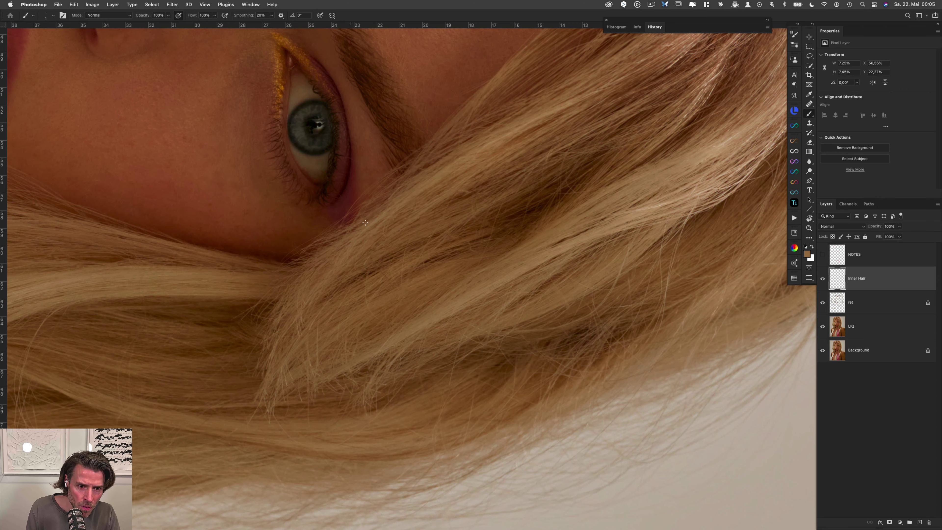
key(Escape)
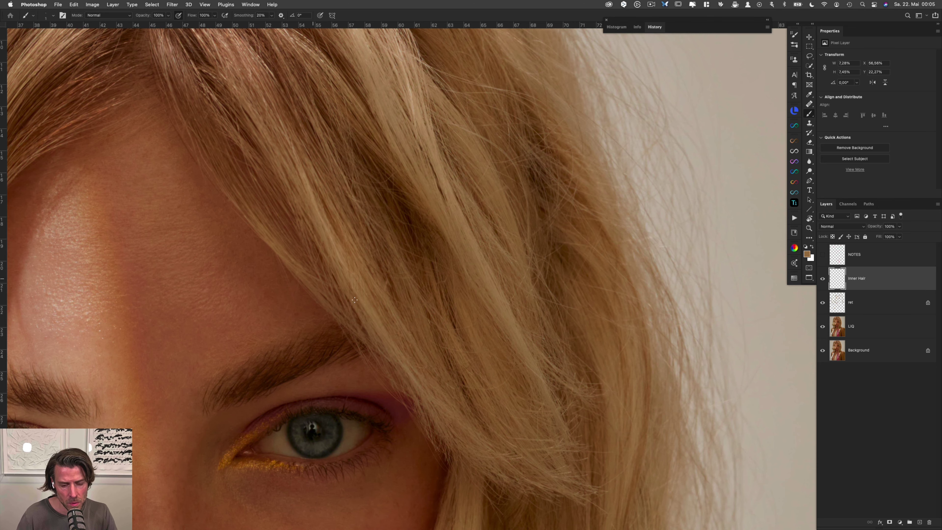
drag(444, 408, 369, 211)
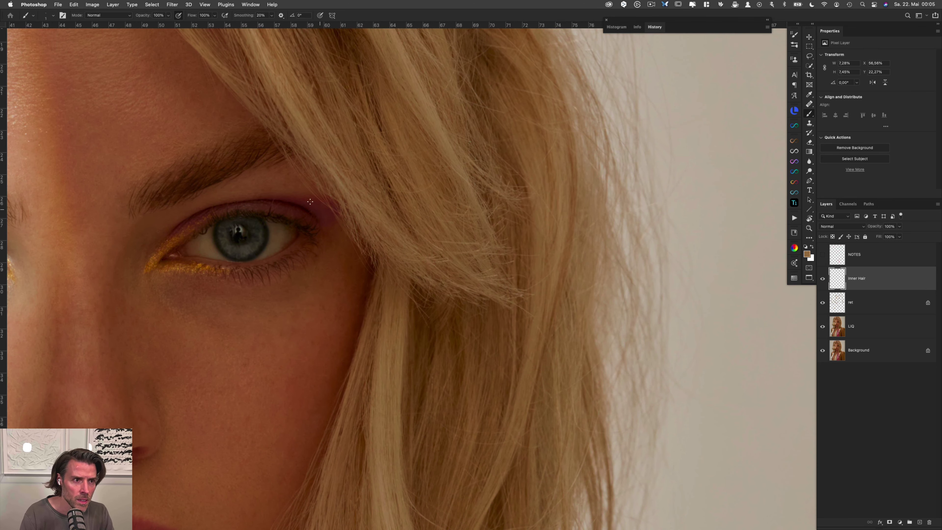
Step: Set the brush size to 2 and paint fine strands on Inner Hair where the fringe meets the cheek beside the eye
click(48, 15)
text(2)
key(Return)
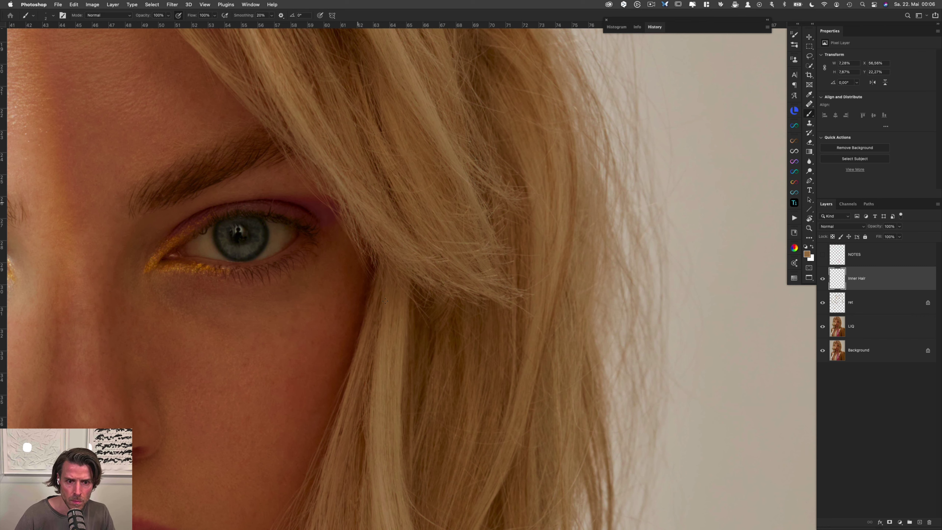
drag(382, 296, 368, 273)
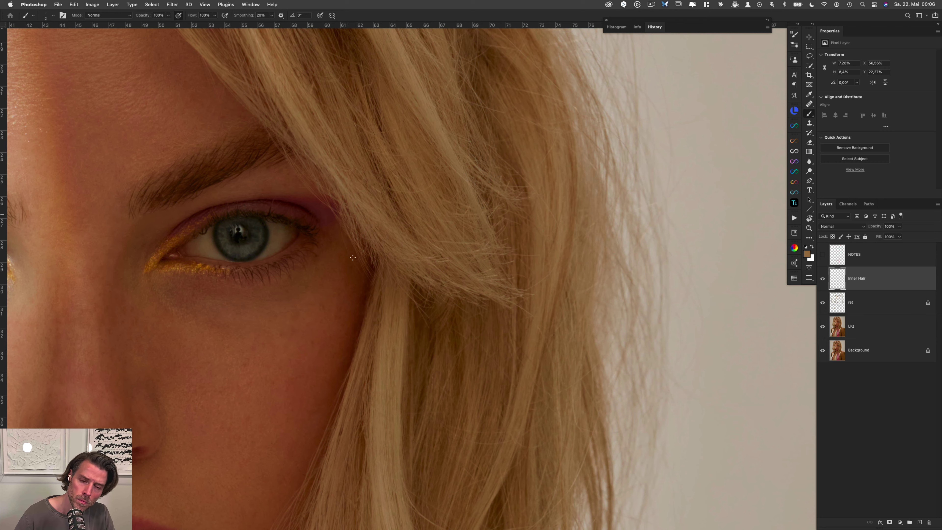
drag(364, 301, 376, 288)
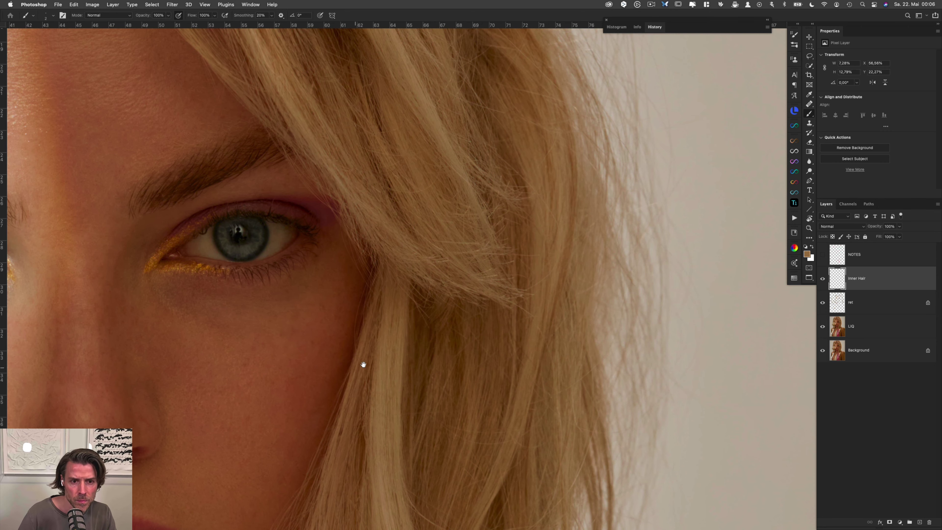
Step: Paint fine strands along the hair edge beside the cheek and the corner of the mouth
scroll(362, 362, down, 5)
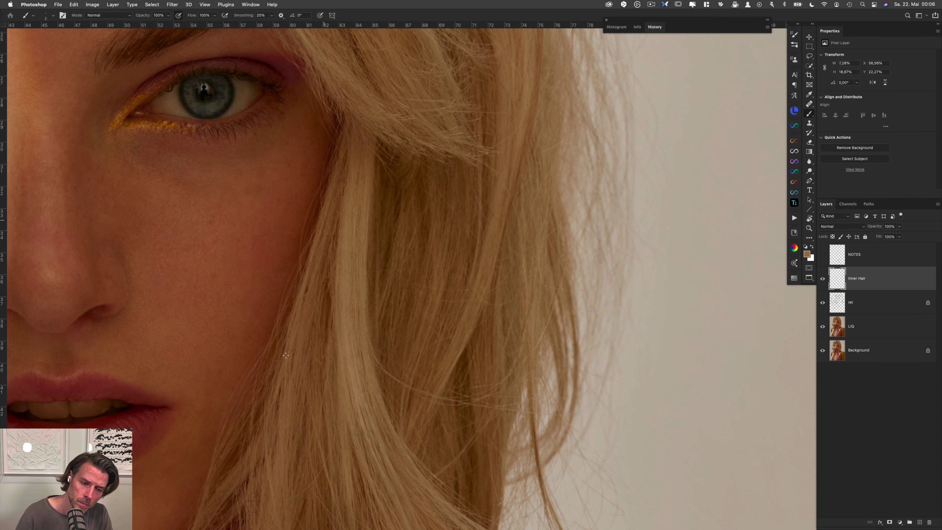
scroll(364, 211, down, 5)
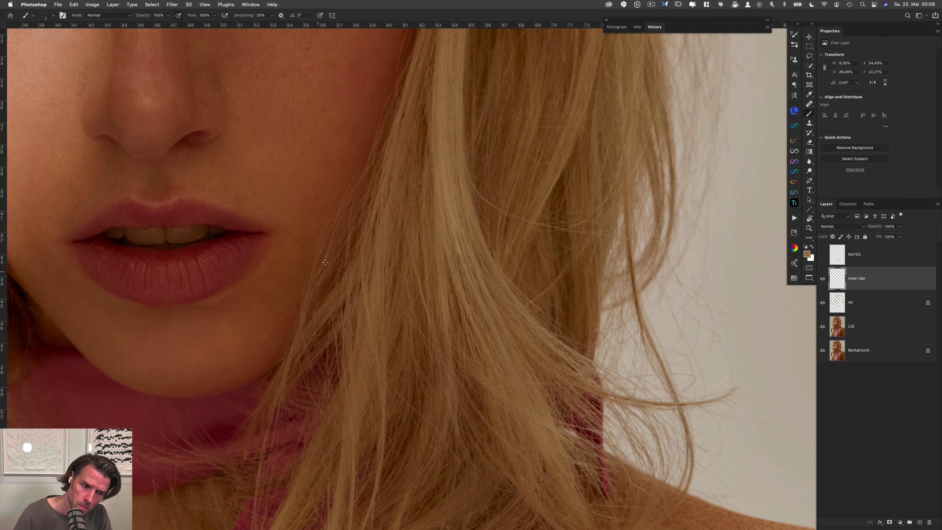
drag(332, 249, 331, 274)
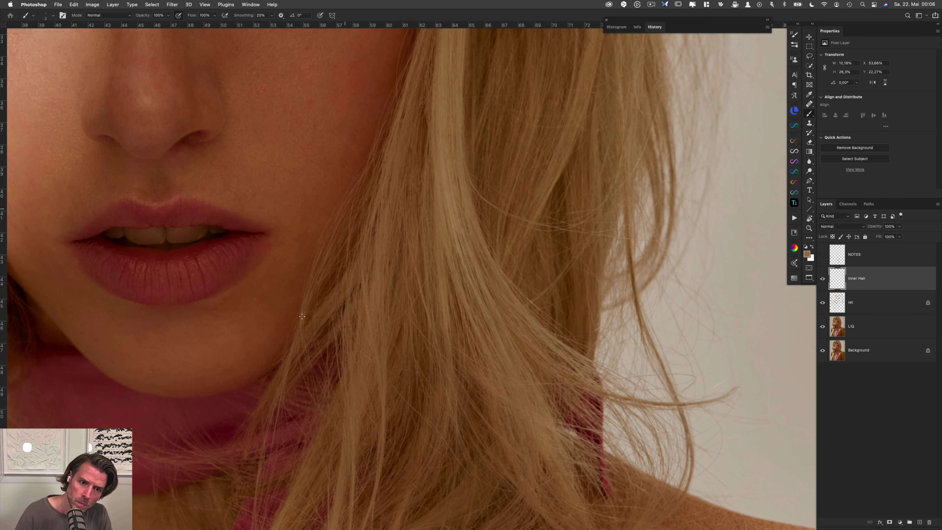
scroll(387, 137, up, 8)
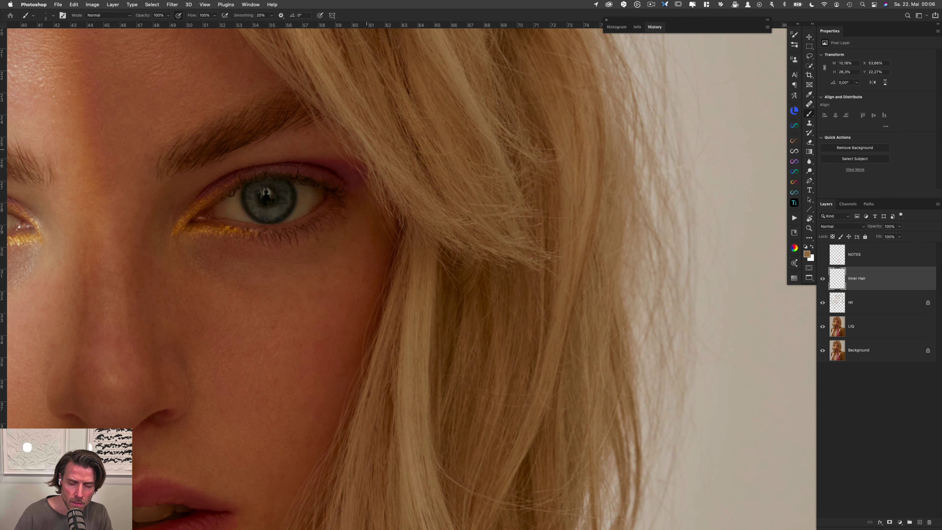
drag(334, 91, 413, 276)
drag(358, 219, 416, 52)
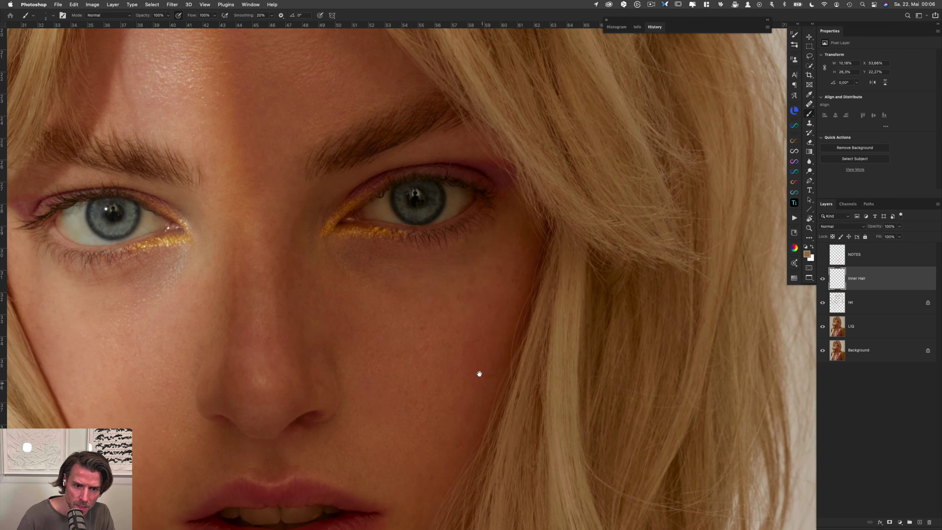
mouse_move(433, 397)
mouse_down()
mouse_move(374, 159)
mouse_move(326, 292)
mouse_up()
Step: Paint fine strands from the hair edge across the jawline and over the pink scarf
scroll(436, 346, down, 4)
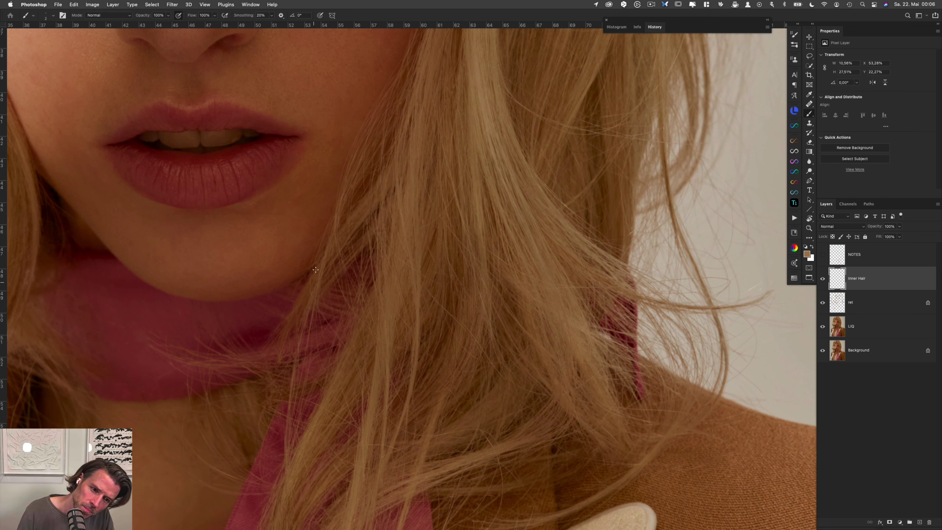
drag(314, 309, 316, 313)
drag(333, 241, 279, 345)
drag(301, 312, 363, 279)
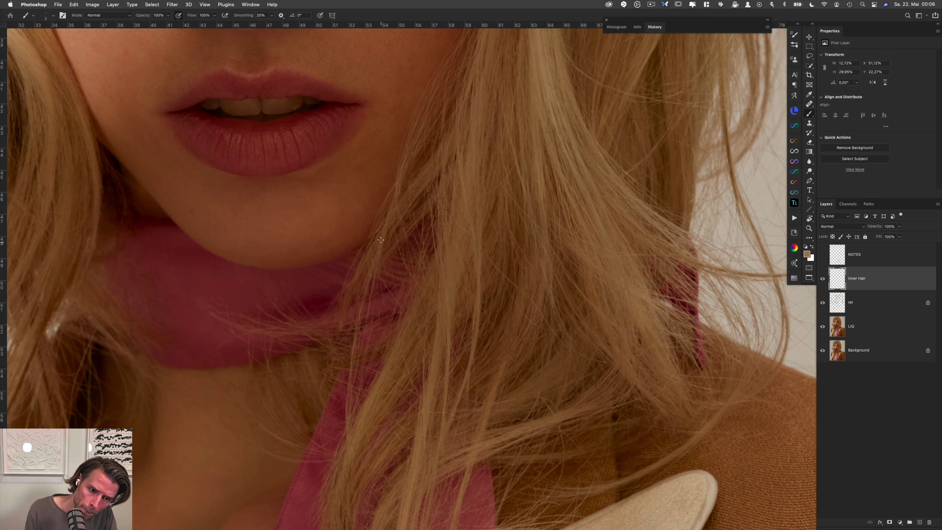
mouse_move(352, 265)
mouse_down()
mouse_move(359, 305)
mouse_move(297, 289)
mouse_up()
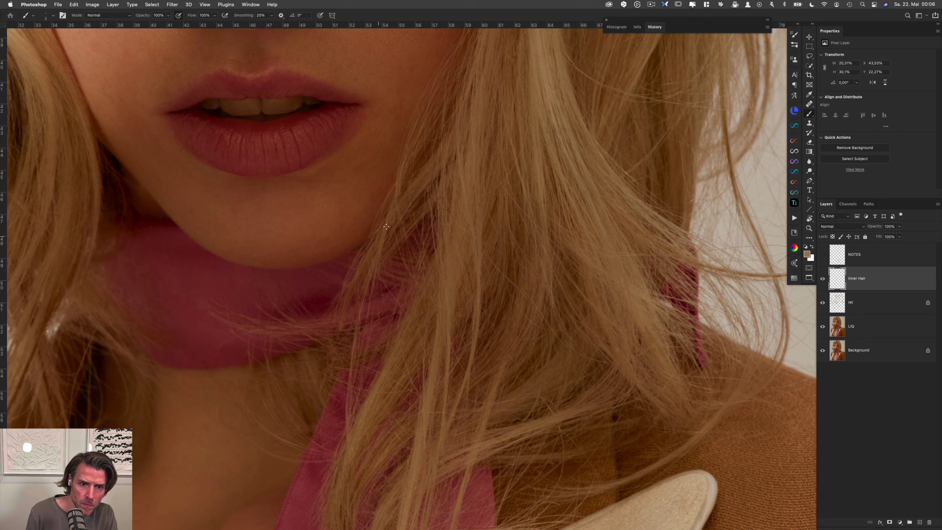
drag(373, 358, 446, 385)
drag(253, 245, 348, 393)
Step: Sample a lighter hair colour near the parting and paint fine strands into the dark hair beside it above the forehead
scroll(348, 394, up, 12)
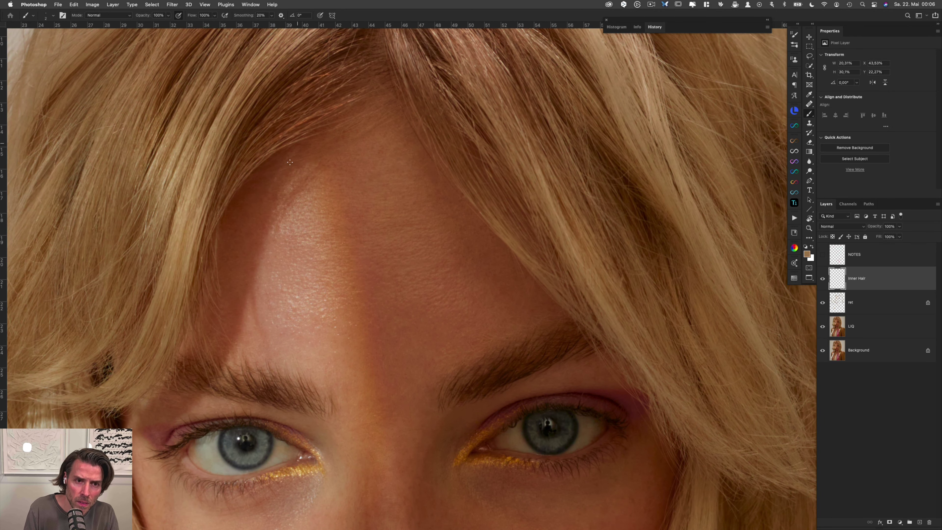
scroll(353, 102, up, 5)
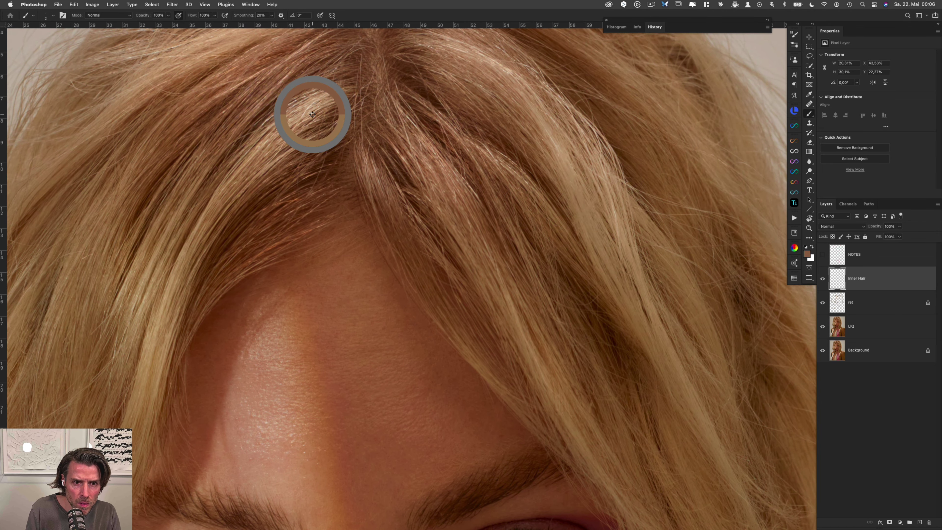
alt+click(316, 107)
drag(326, 116, 272, 148)
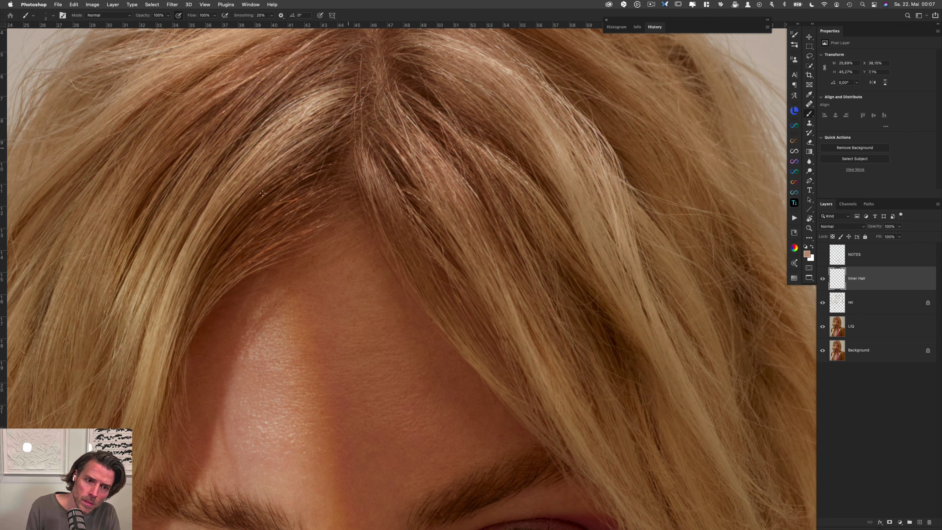
drag(346, 155, 348, 154)
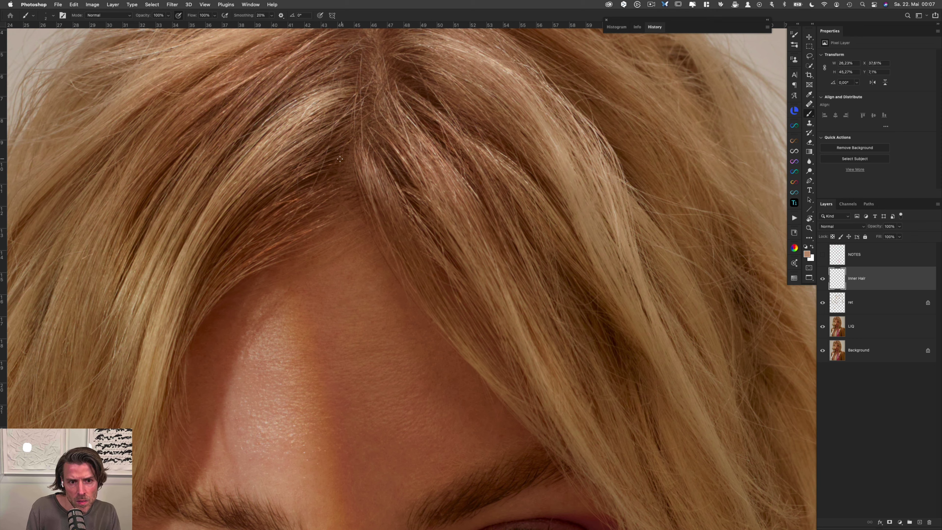
drag(268, 202, 272, 198)
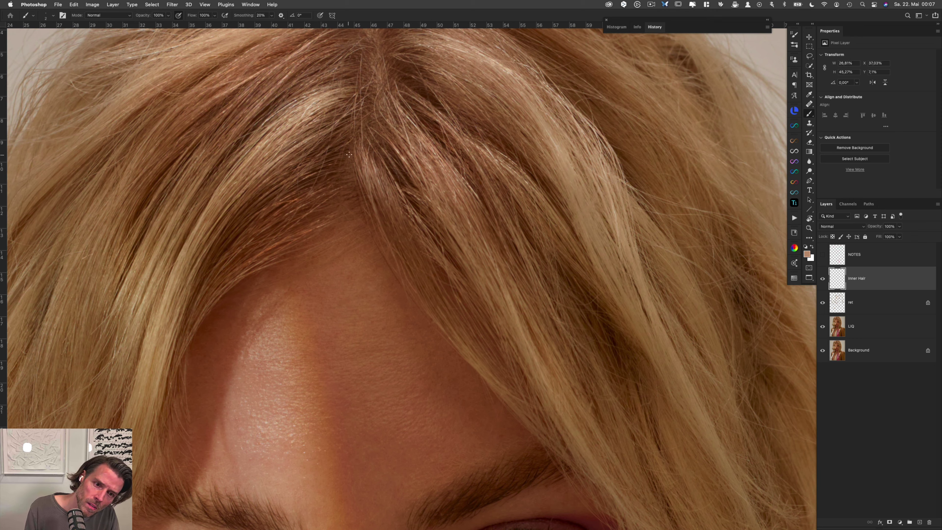
drag(345, 170, 311, 189)
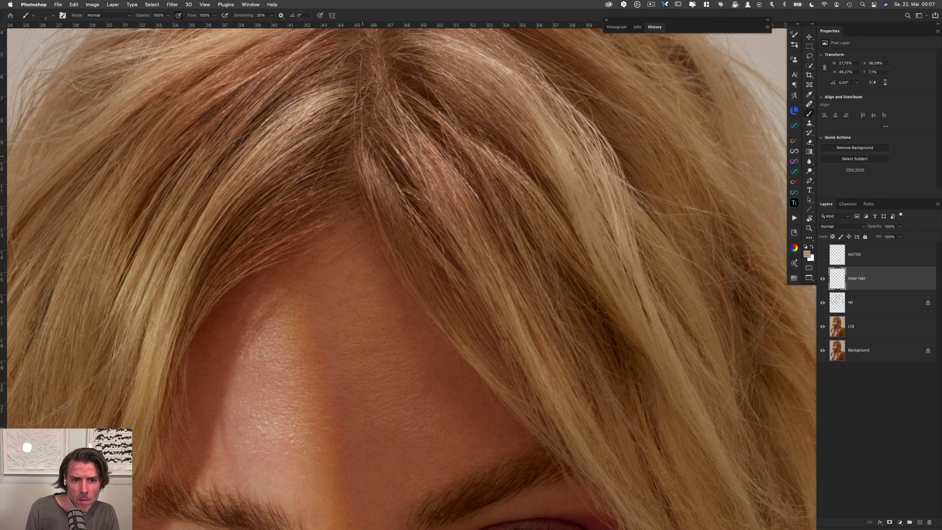
Step: Toggle the Inner Hair layer to compare, and paint fine strands along the forehead hairline towards the temple
key(super+comma)
key(super+comma)
drag(313, 283, 315, 206)
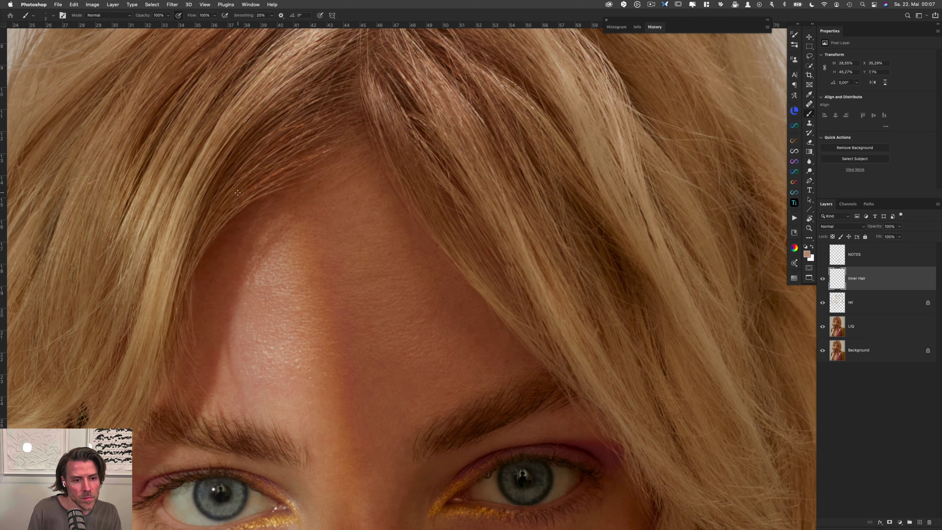
drag(232, 233, 257, 165)
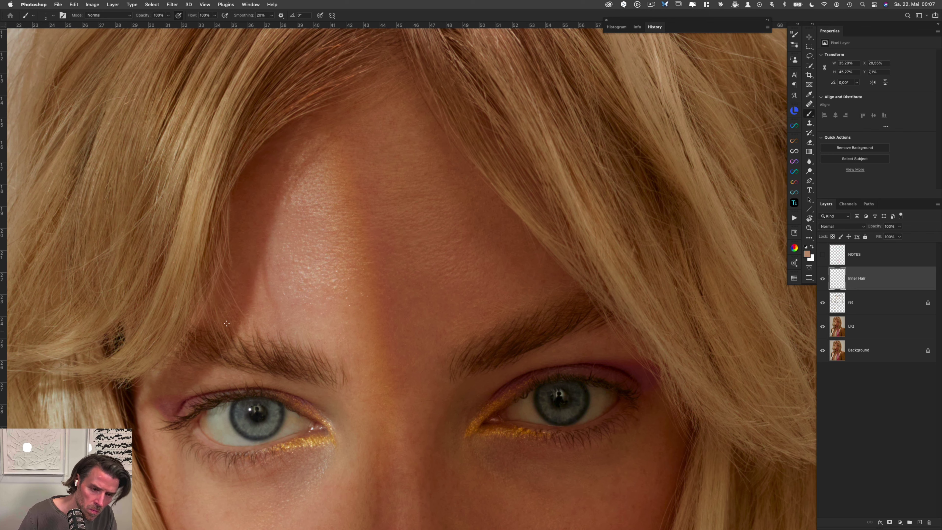
Step: Rotate the view and paint fine strands where the hair meets the outer eyebrow and cheek on the brighter side of the face
key(r)
drag(227, 323, 345, 271)
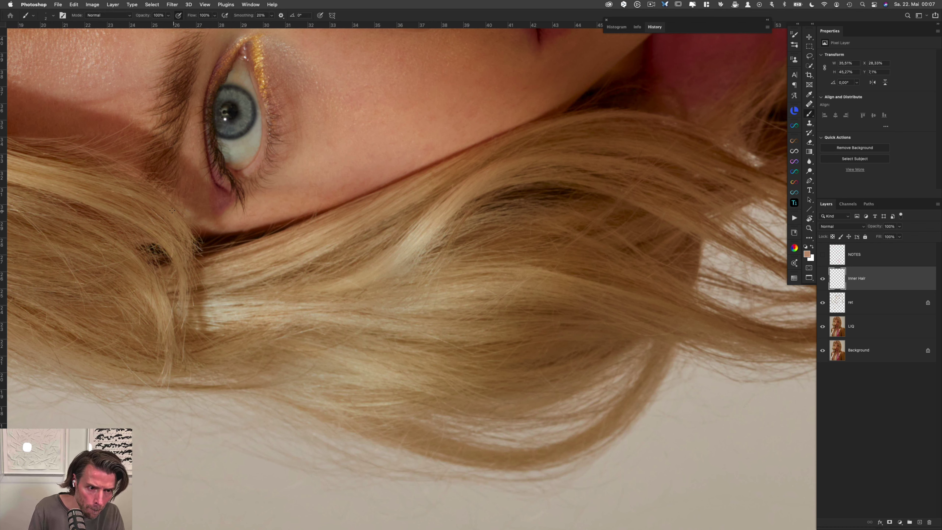
drag(168, 210, 173, 229)
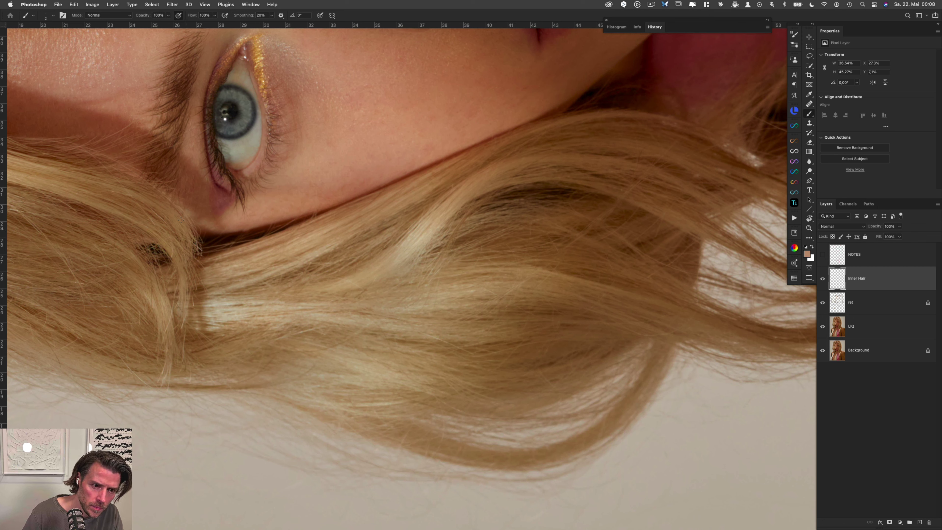
drag(194, 270, 187, 258)
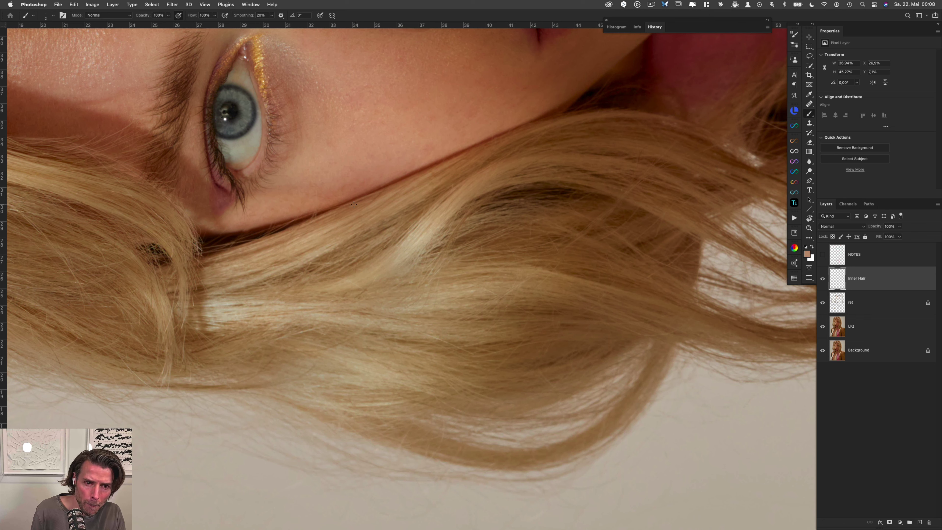
drag(325, 209, 353, 198)
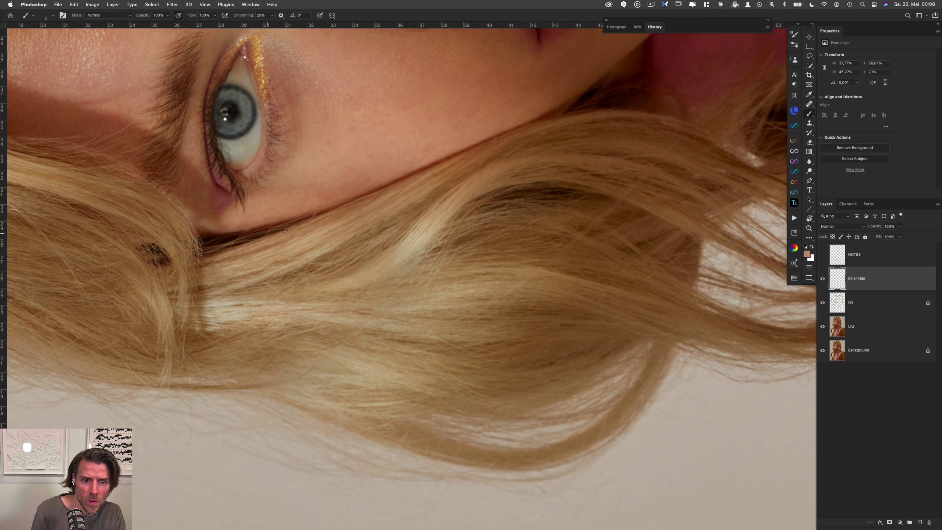
Step: Restore the upright view and toggle the Inner Hair layer to compare the painted strands around the face, scarf and shoulders
drag(590, 149, 375, 233)
drag(506, 200, 375, 280)
key(Escape)
scroll(417, 248, down, 15)
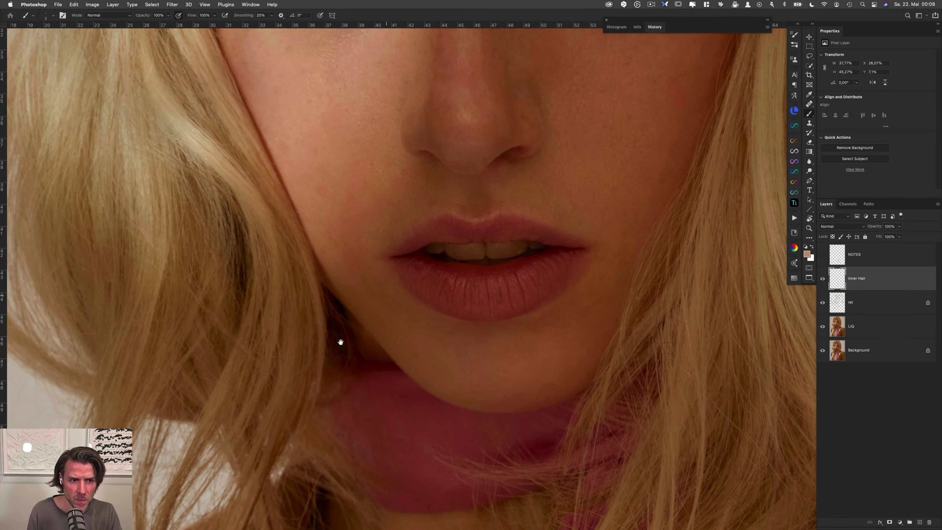
scroll(382, 292, up, 15)
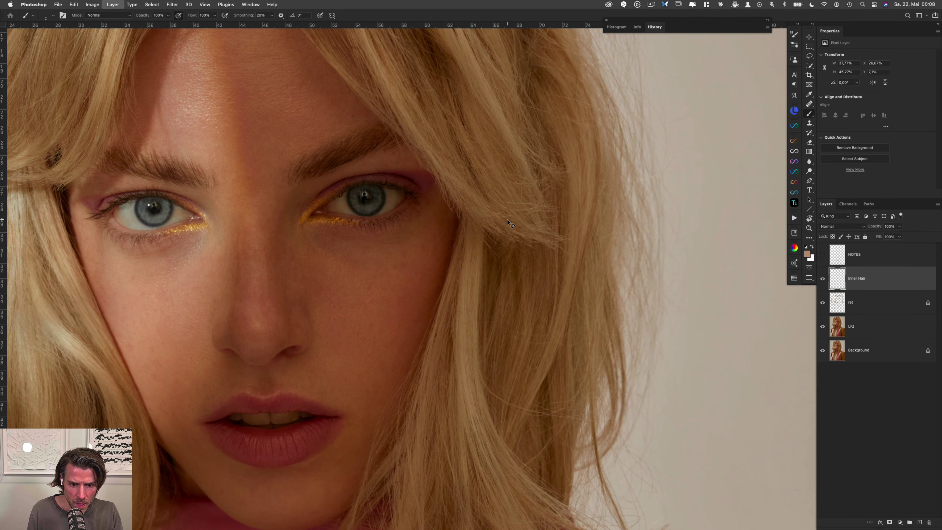
key(super+comma)
key(super+comma)
drag(450, 390, 484, 250)
key(super+comma)
key(super+comma)
key(super+comma)
key(super+comma)
scroll(382, 258, down, 5)
key(super+comma)
key(super+comma)
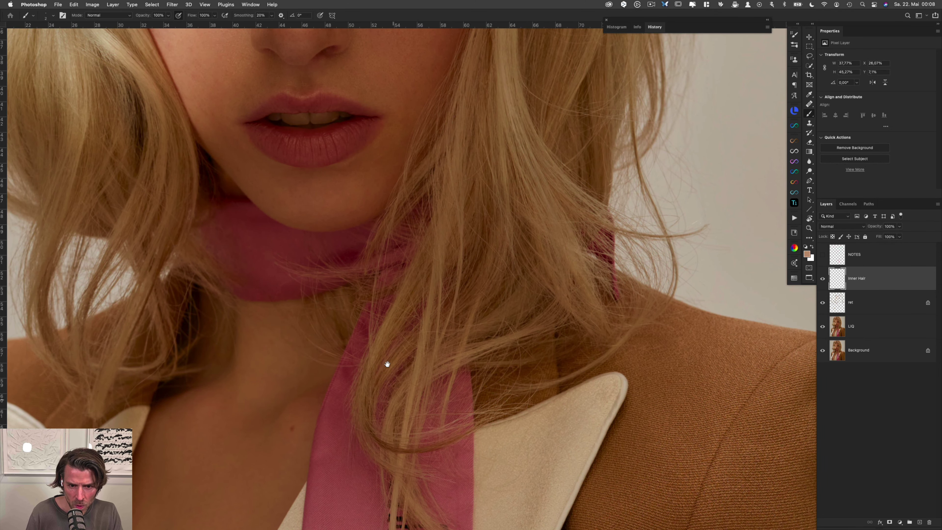
drag(398, 419, 447, 221)
scroll(447, 220, up, 15)
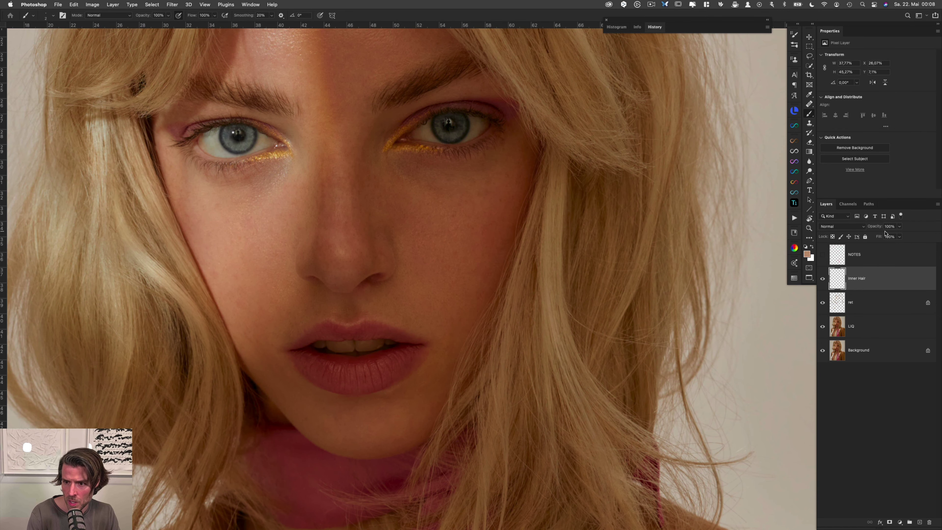
Step: Duplicate the Inner Hair layer twice, hide the top copy and merge the two lower Inner Hair layers
key(super+j)
key(super+j)
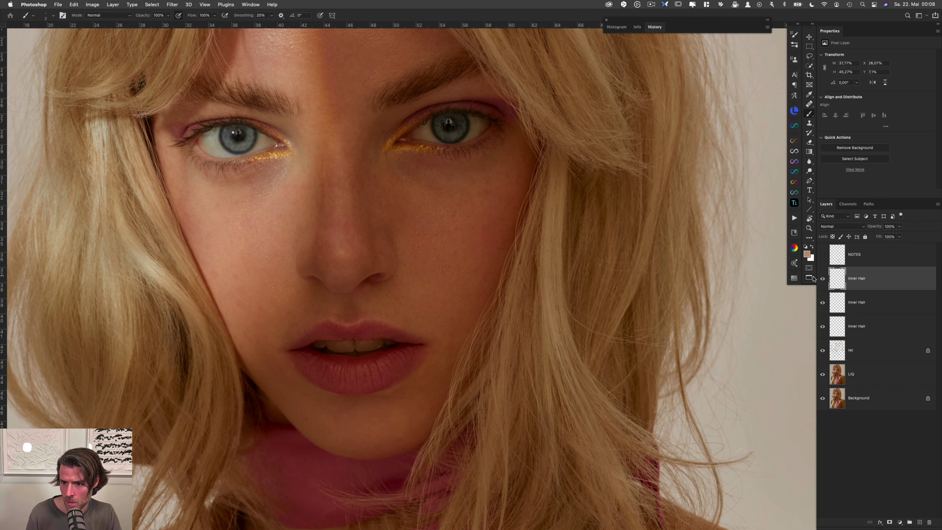
click(822, 279)
click(882, 307)
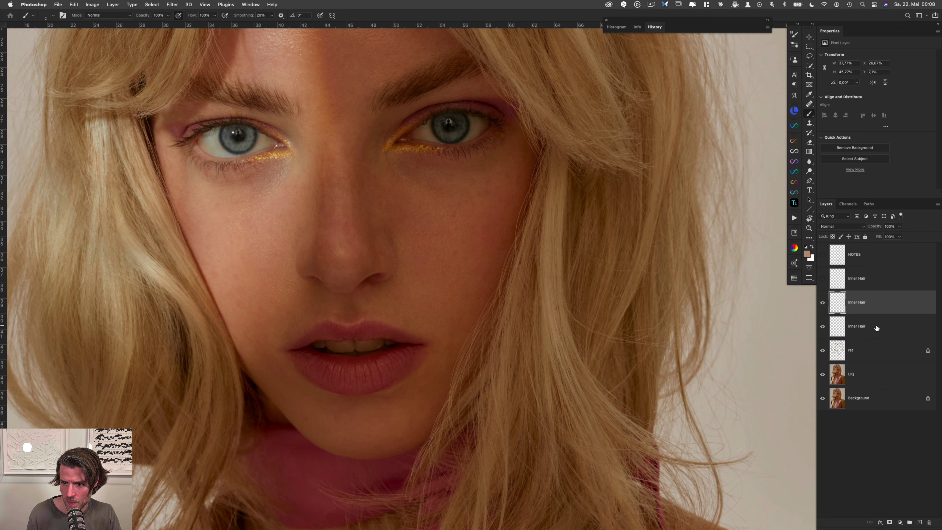
shift+click(879, 328)
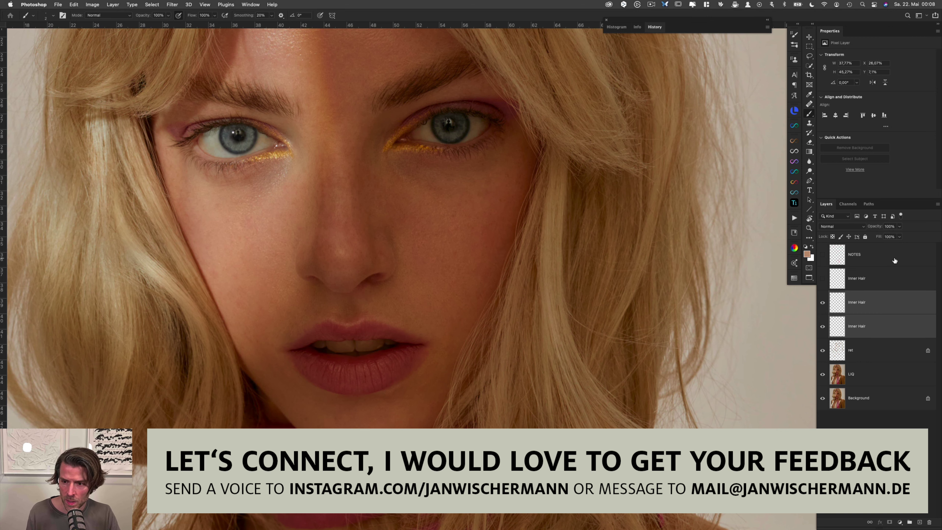
key(super+e)
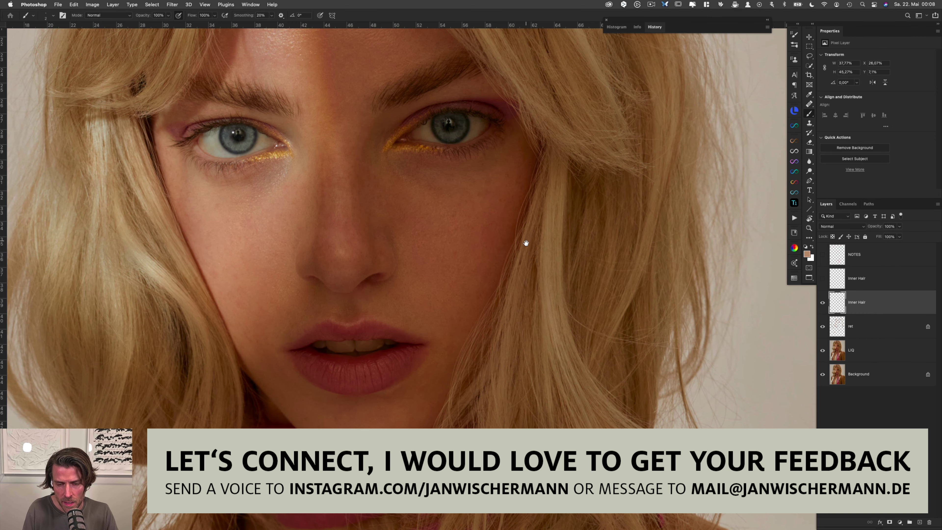
Step: Start a Gaussian Blur on the merged Inner Hair layer and set its radius to 0.4 pixels
drag(524, 246, 517, 215)
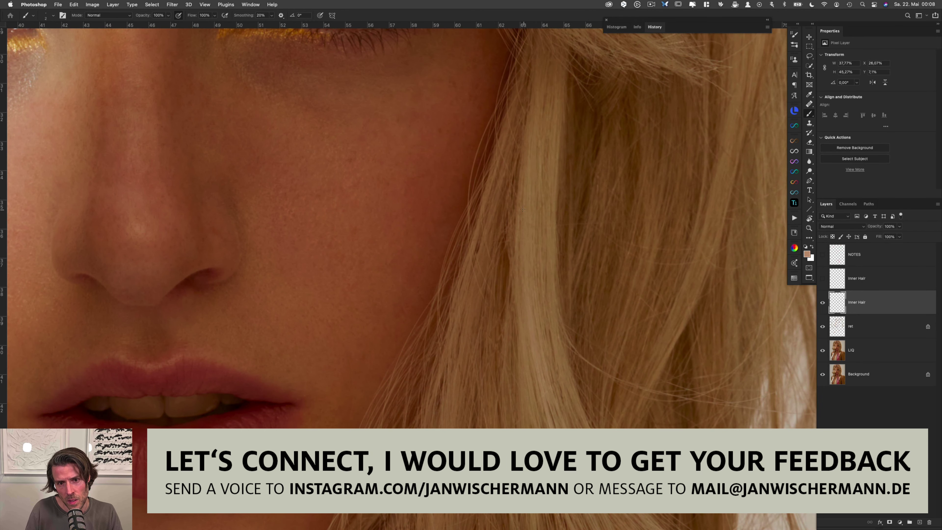
scroll(519, 206, up, 10)
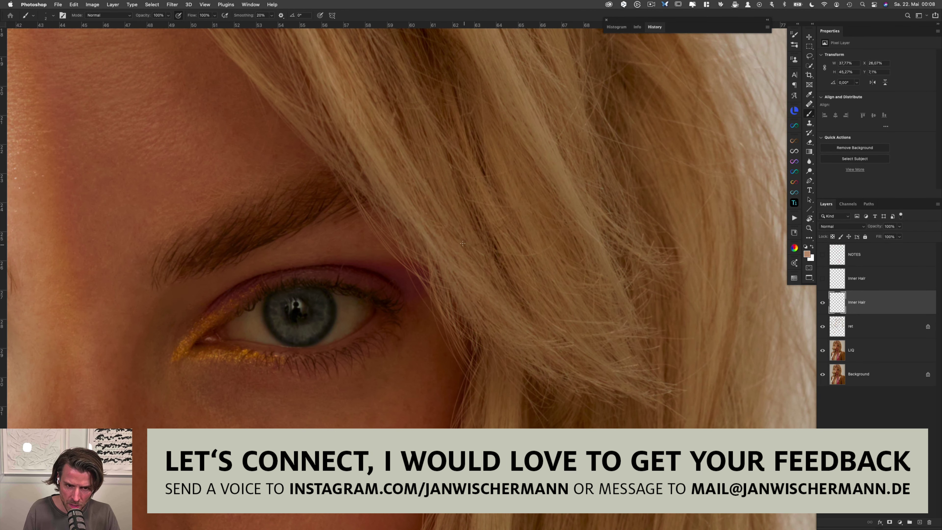
key(super+comma)
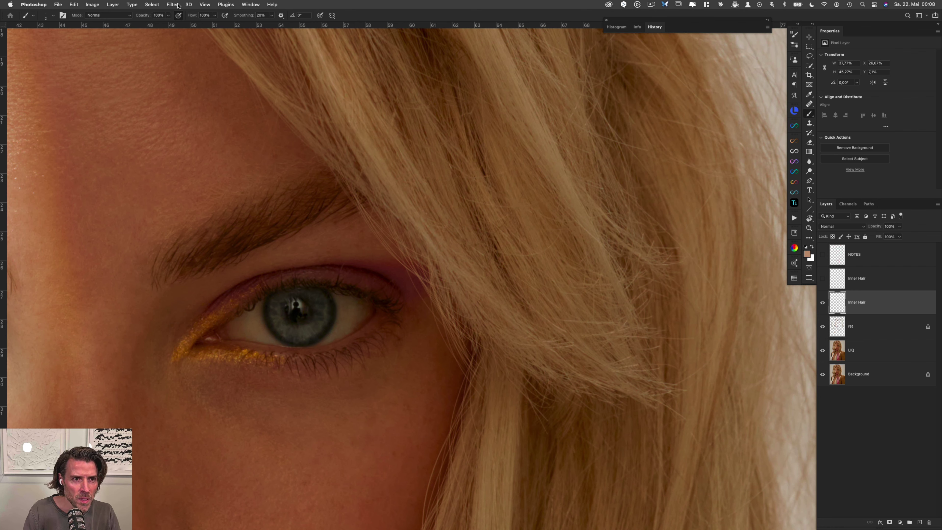
click(178, 5)
mouse_move(177, 5)
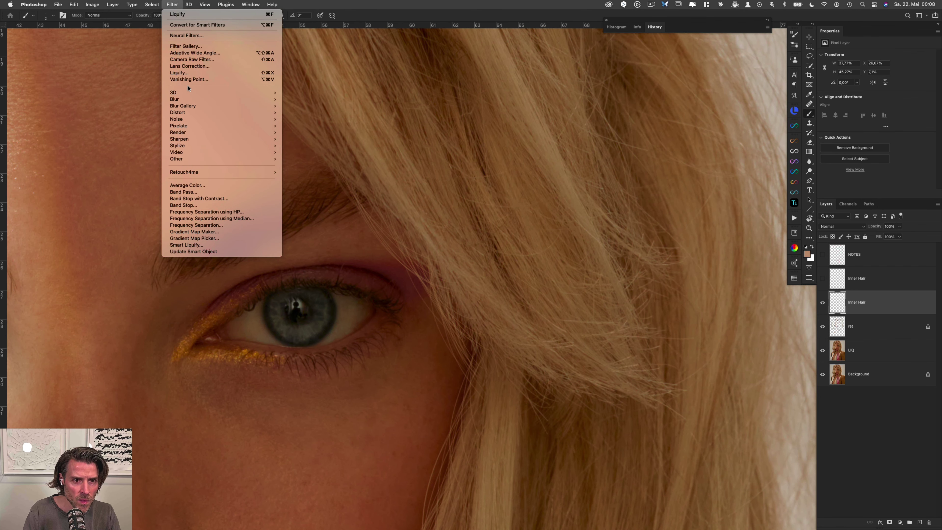
mouse_move(193, 100)
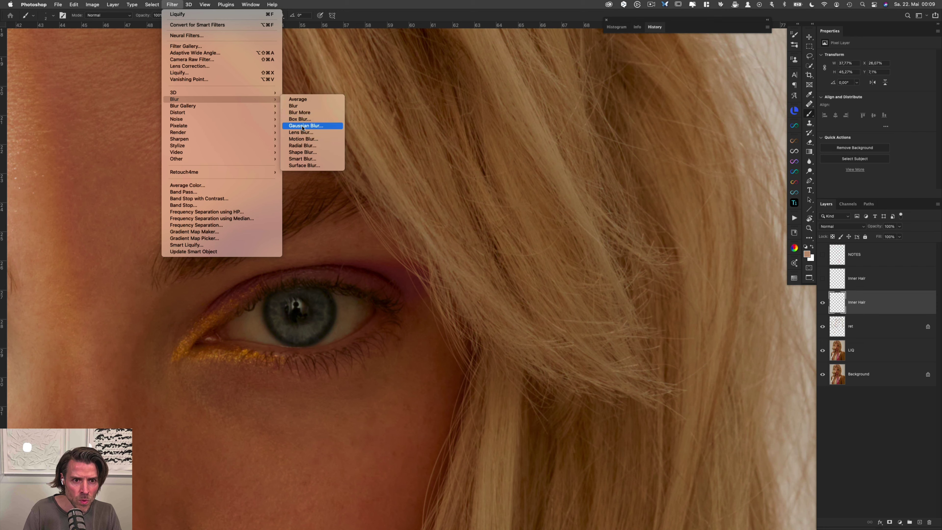
click(303, 126)
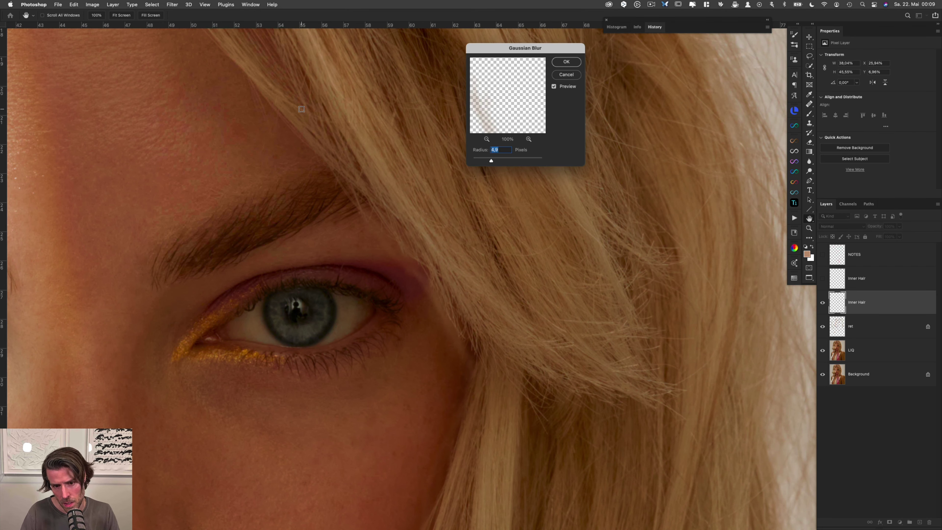
text(0,2)
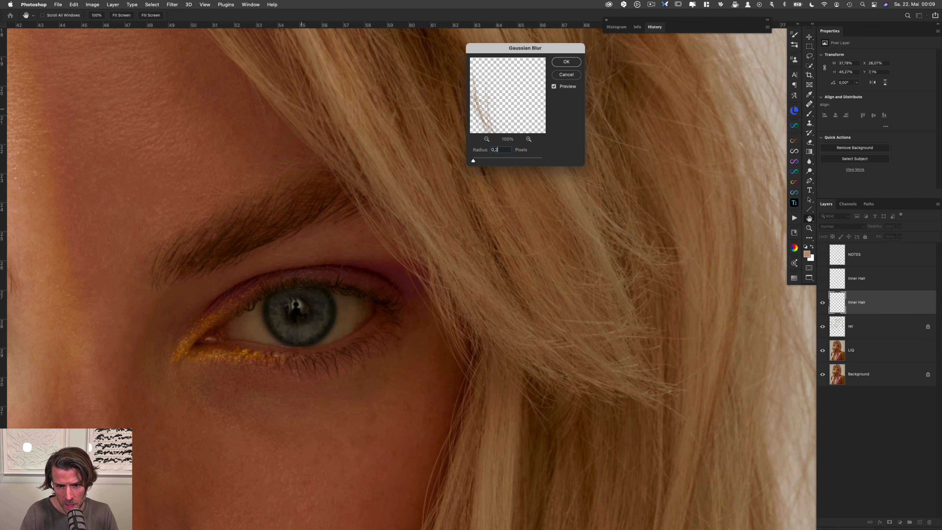
key(Up)
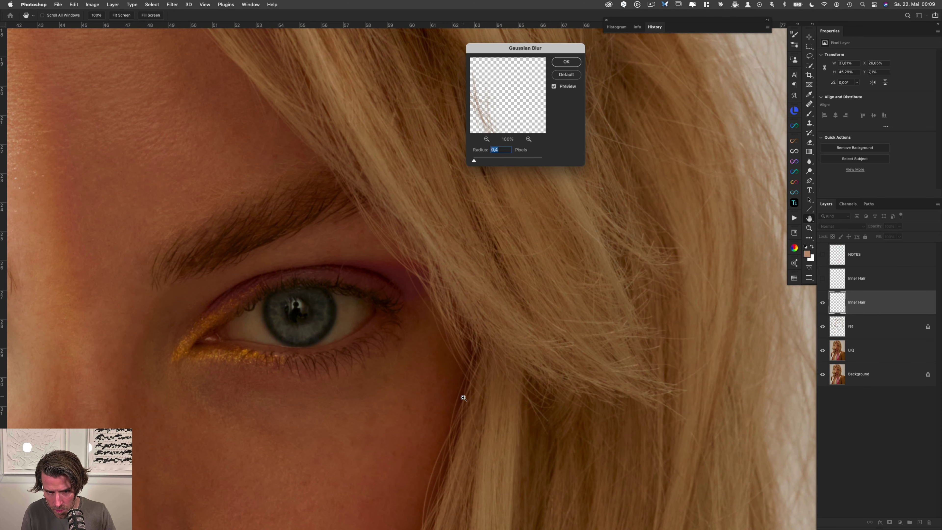
Step: Check the blur preview along the fringe, face and neck hair, compare it with the preview off, and apply the blur
scroll(466, 409, down, 3)
scroll(455, 312, up, 2)
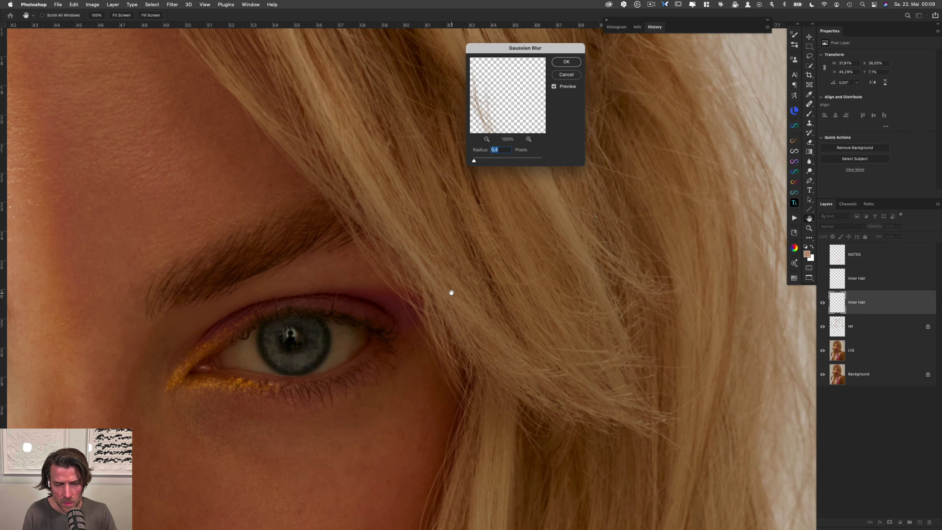
scroll(448, 293, up, 4)
scroll(448, 294, left, 6)
scroll(505, 305, down, 5)
scroll(505, 305, left, 2)
scroll(445, 334, up, 2)
scroll(396, 344, down, 5)
scroll(396, 345, down, 10)
scroll(395, 345, right, 8)
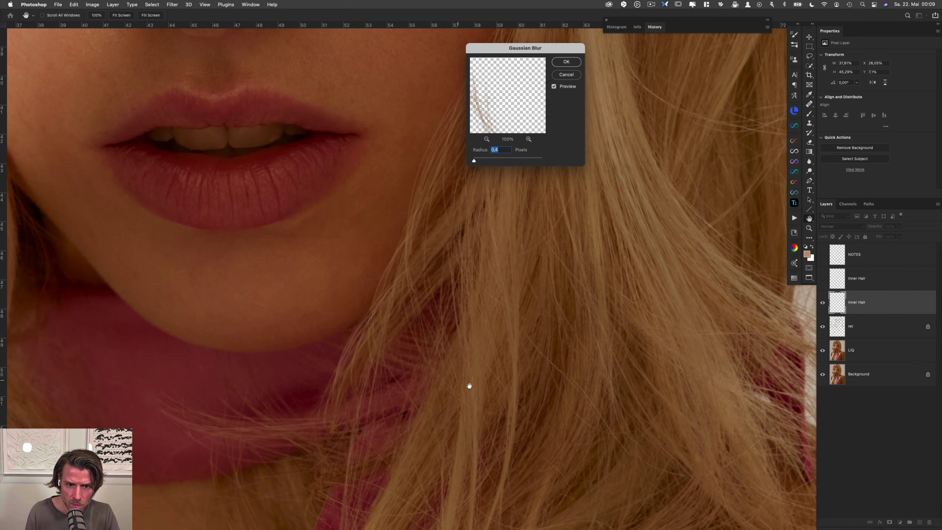
scroll(475, 385, up, 1)
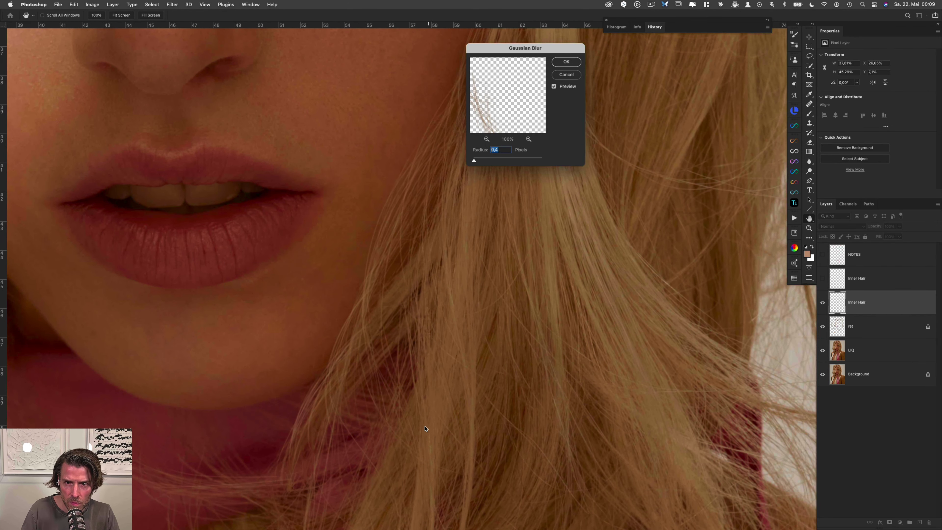
click(556, 86)
click(567, 62)
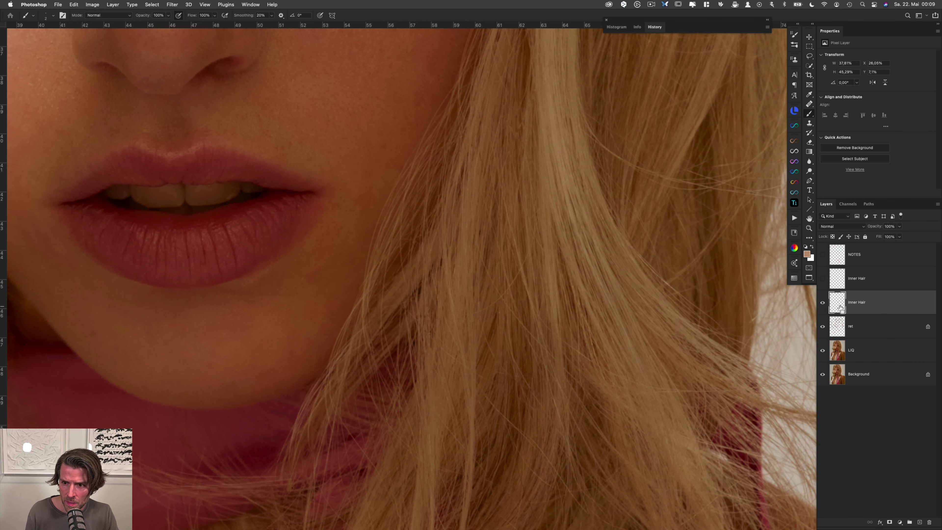
Step: Load the merged Inner Hair layer's transparency as a selection, add it as a layer mask, and set the mask density to 60%
ctrl+click(838, 305)
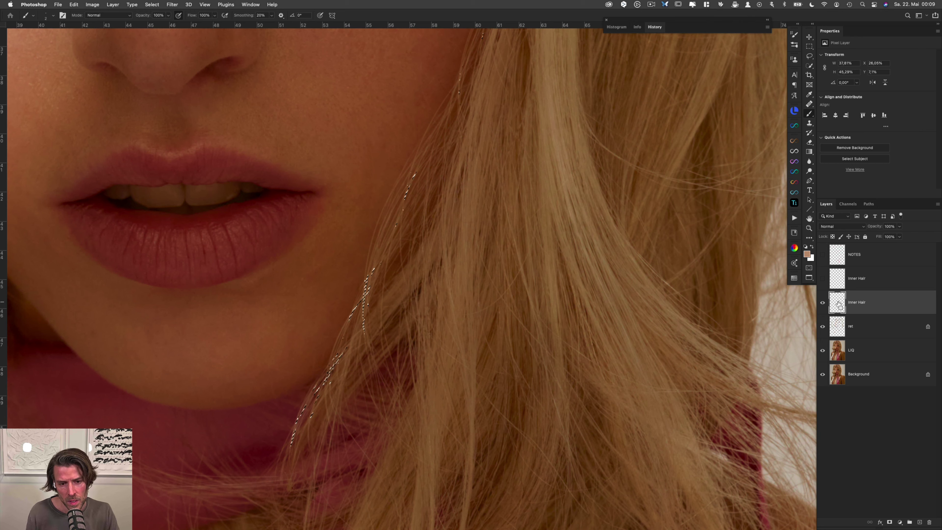
click(890, 522)
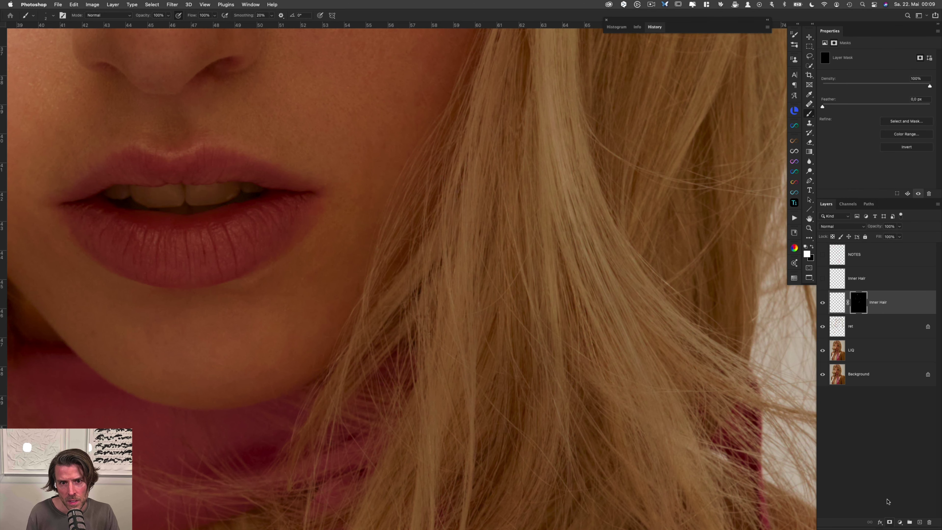
drag(570, 239, 508, 362)
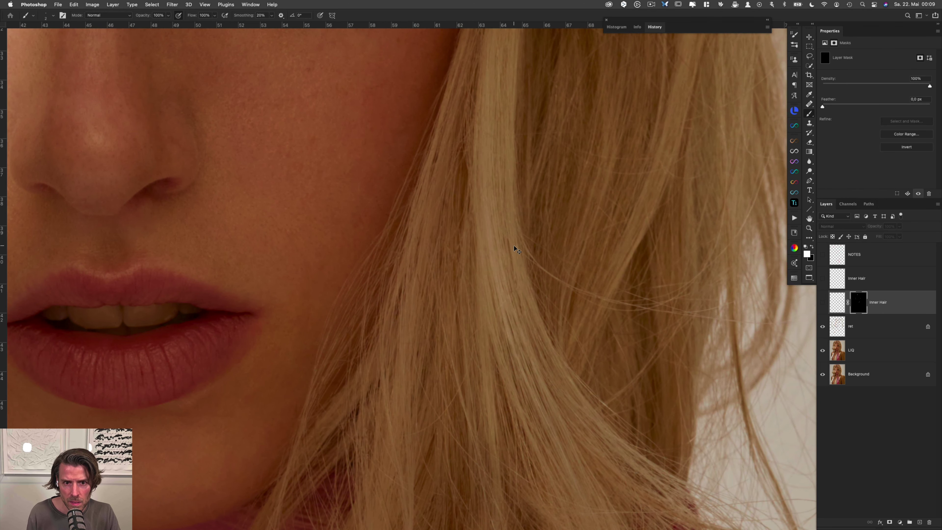
scroll(495, 392, up, 5)
scroll(404, 193, up, 8)
scroll(404, 193, right, 2)
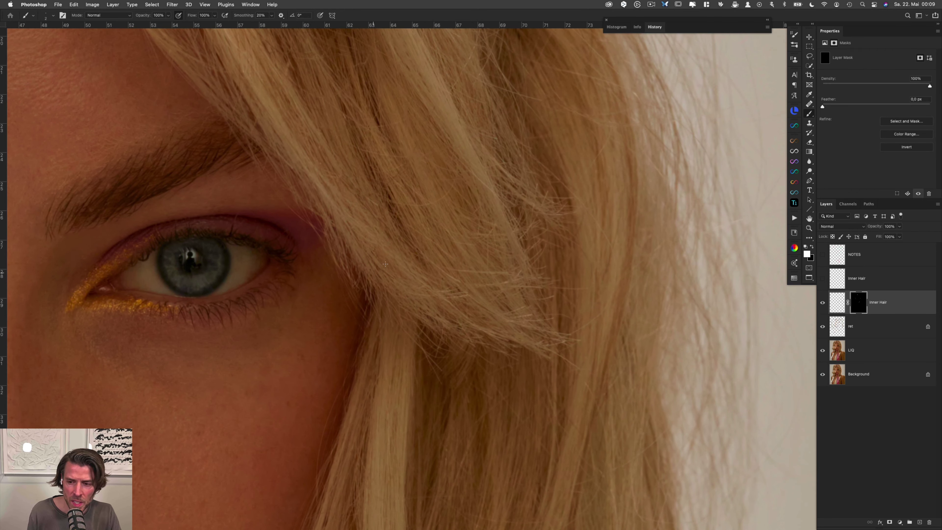
click(321, 238)
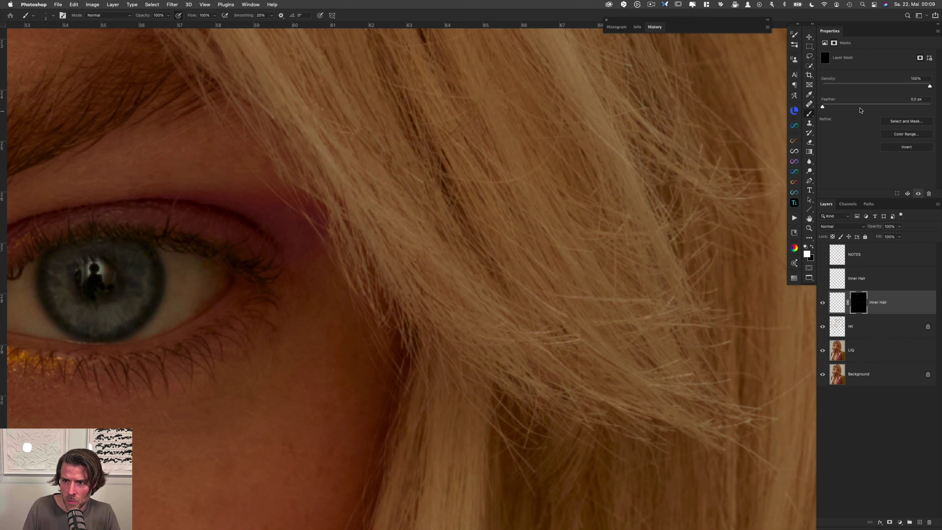
drag(892, 85, 893, 85)
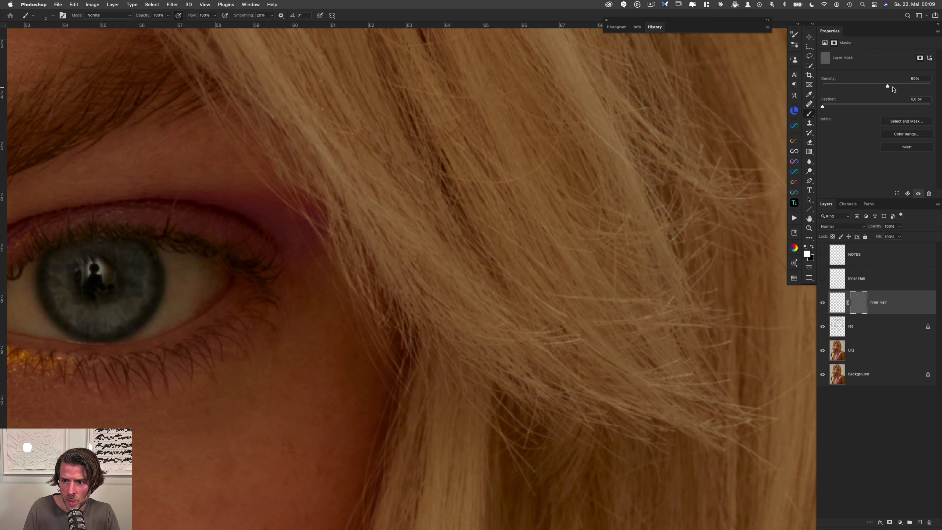
Step: Display the Inner Hair layer mask on its own to examine the masked strands around the face, and return to the image
alt+click(859, 304)
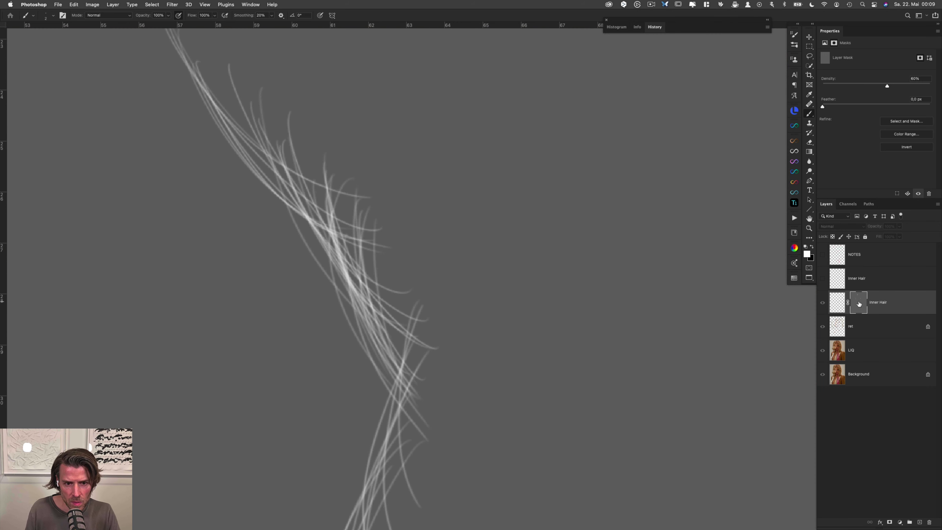
alt+click(557, 281)
drag(535, 360, 547, 248)
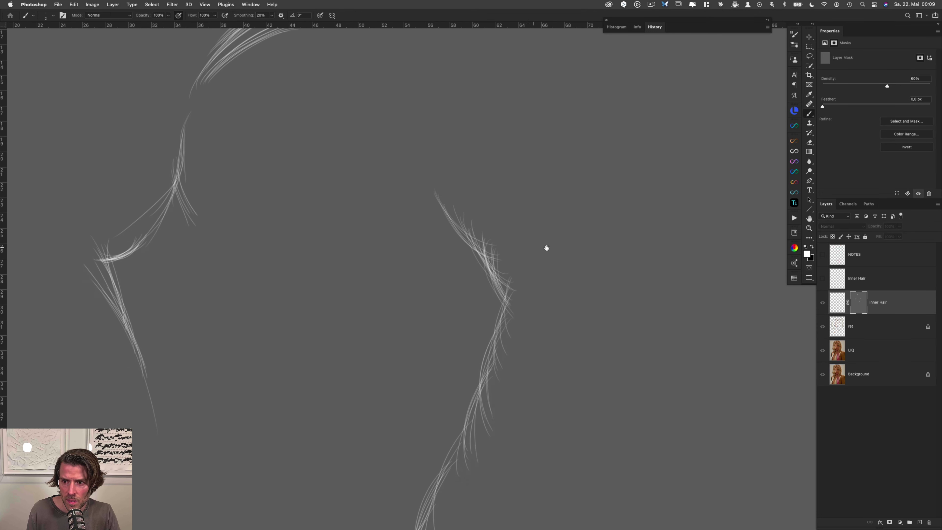
alt+click(860, 304)
Step: Toggle the Inner Hair layer to compare the hairline, and delete its layer mask without applying it
scroll(543, 297, up, 5)
key(super+comma)
key(super+comma)
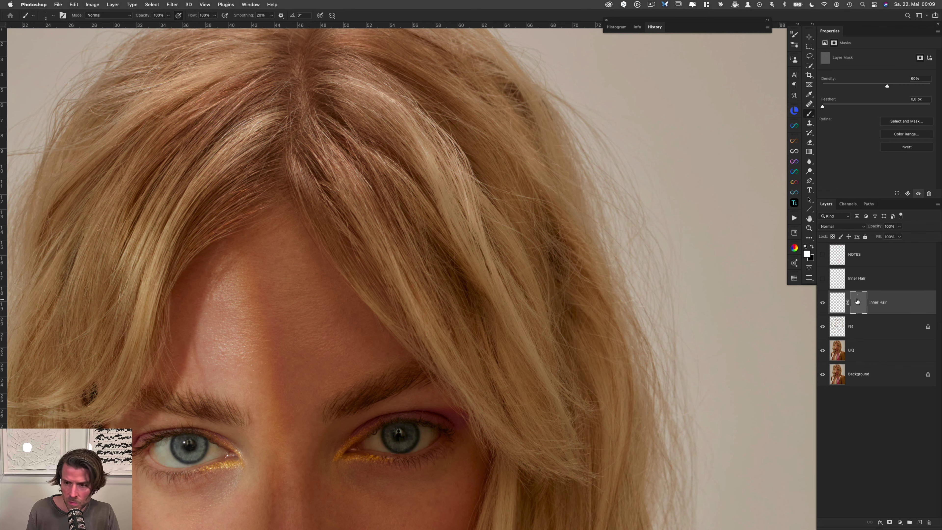
right_click(861, 305)
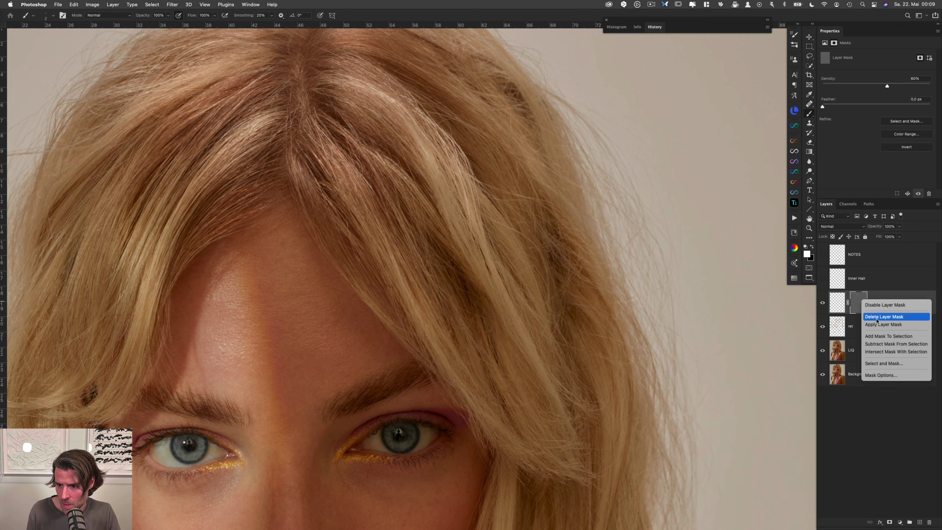
click(890, 317)
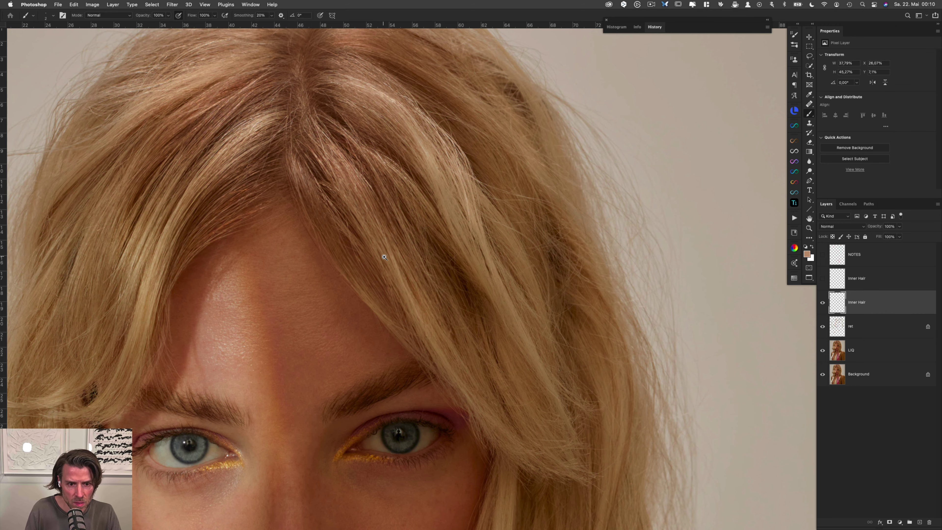
Step: Toggle the Inner Hair layer off and on to compare the blurred strands along the forehead hairline
drag(385, 257, 442, 229)
key(super+comma)
key(super+comma)
drag(259, 206, 429, 308)
key(super+comma)
key(super+comma)
Step: Examine the strands on the shaded side of the face, from the fringe beside the eye down past the cheek to the scarf
scroll(482, 259, right, 10)
scroll(481, 259, down, 5)
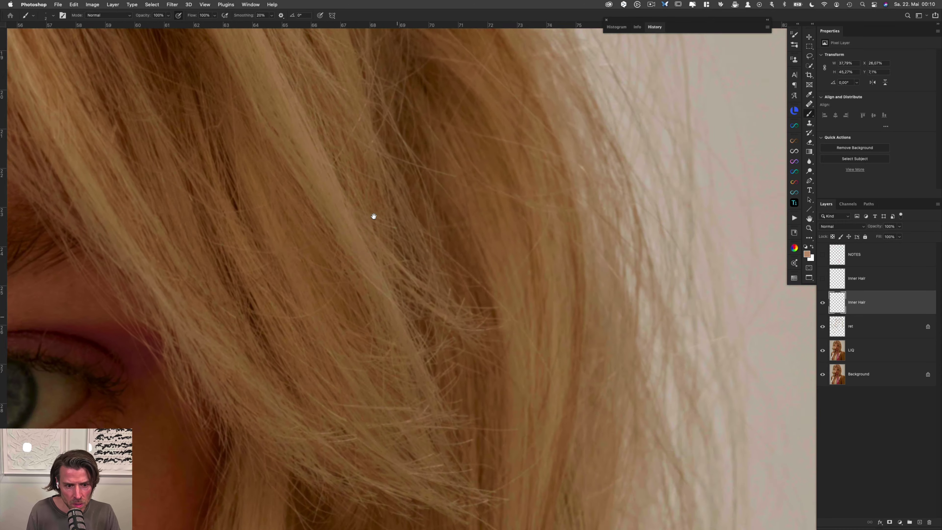
drag(374, 217, 333, 126)
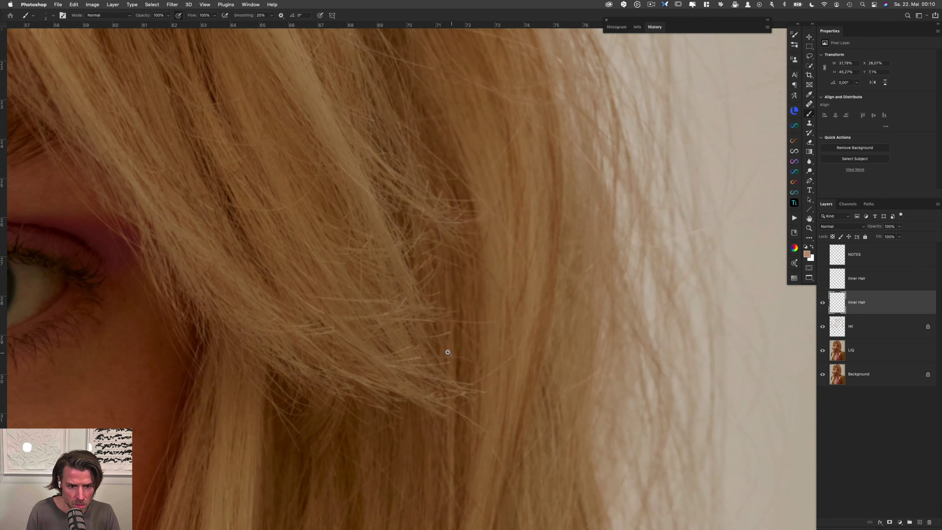
drag(444, 351, 408, 348)
drag(388, 348, 473, 82)
drag(338, 230, 396, 240)
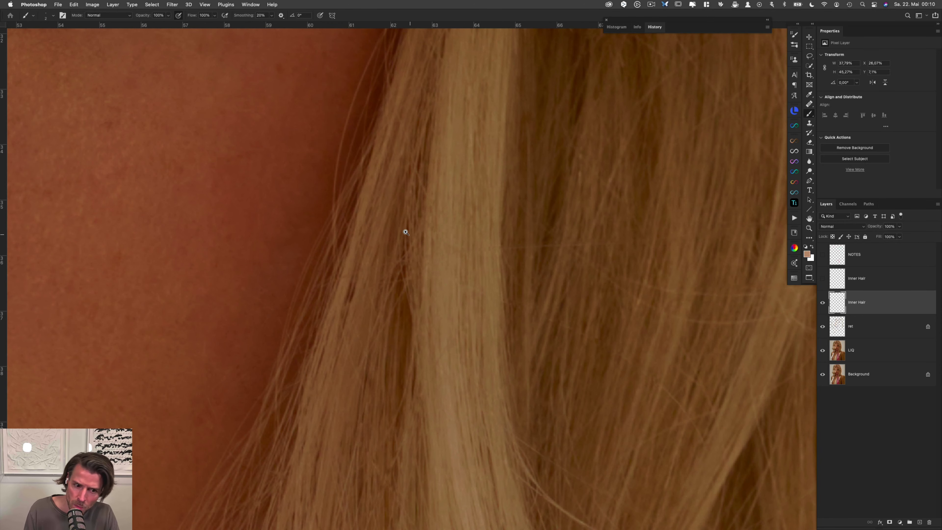
scroll(417, 224, down, 3)
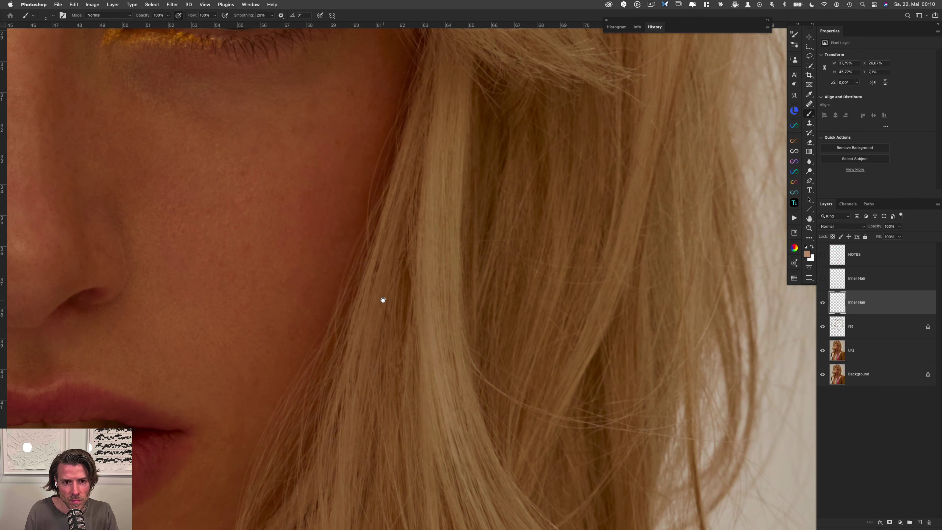
scroll(364, 418, up, 5)
scroll(355, 403, down, 7)
scroll(355, 403, down, 7)
scroll(356, 394, left, 3)
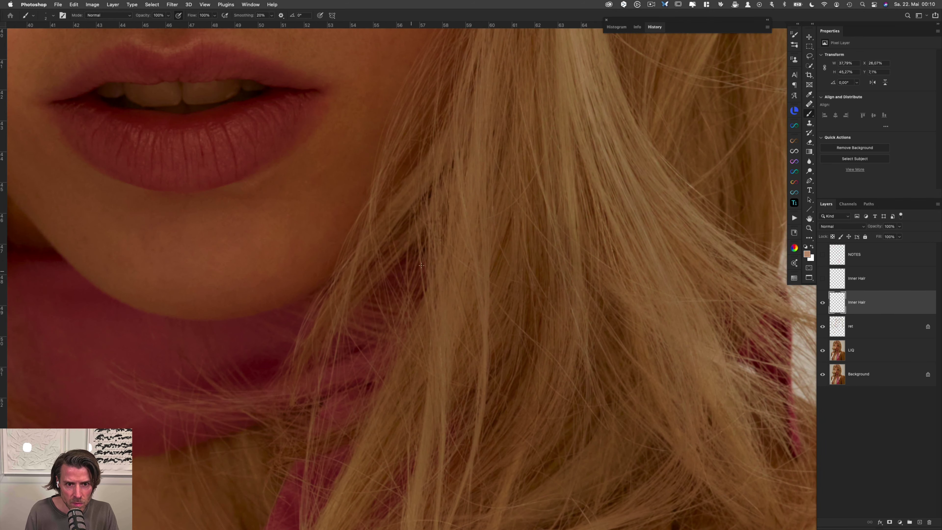
scroll(402, 238, up, 8)
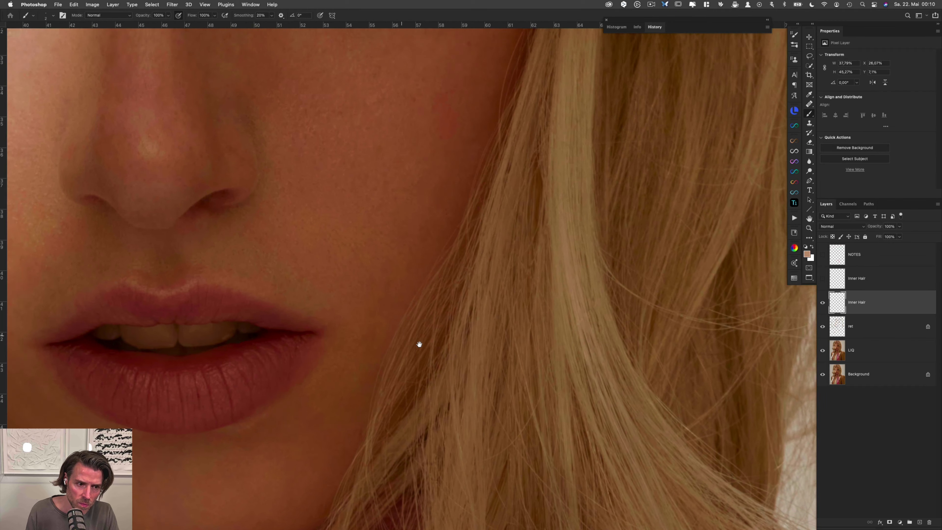
scroll(419, 344, left, 5)
scroll(563, 267, up, 10)
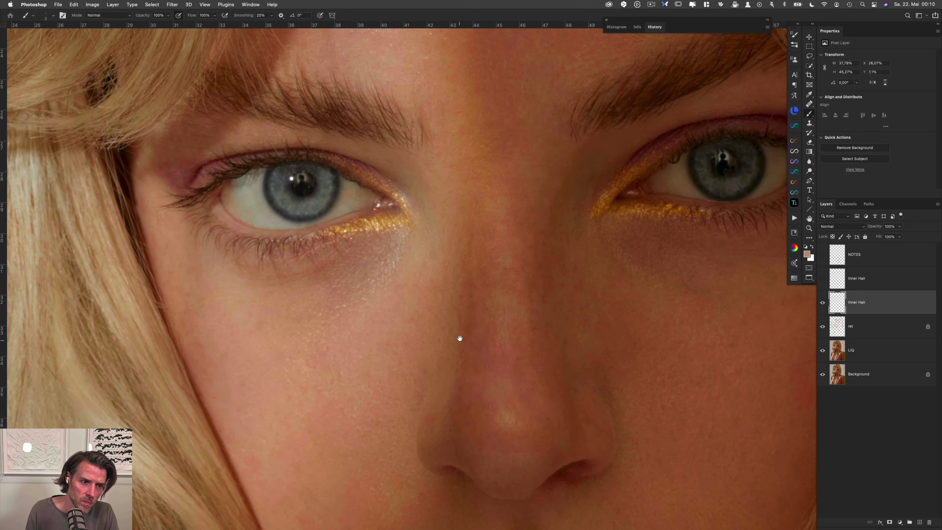
Step: Toggle the Inner Hair layer to compare the brighter side of the face and the forehead, and review the whole portrait
key(super+comma)
key(super+comma)
drag(481, 249, 477, 398)
key(super+comma)
key(super+comma)
scroll(448, 252, up, 8)
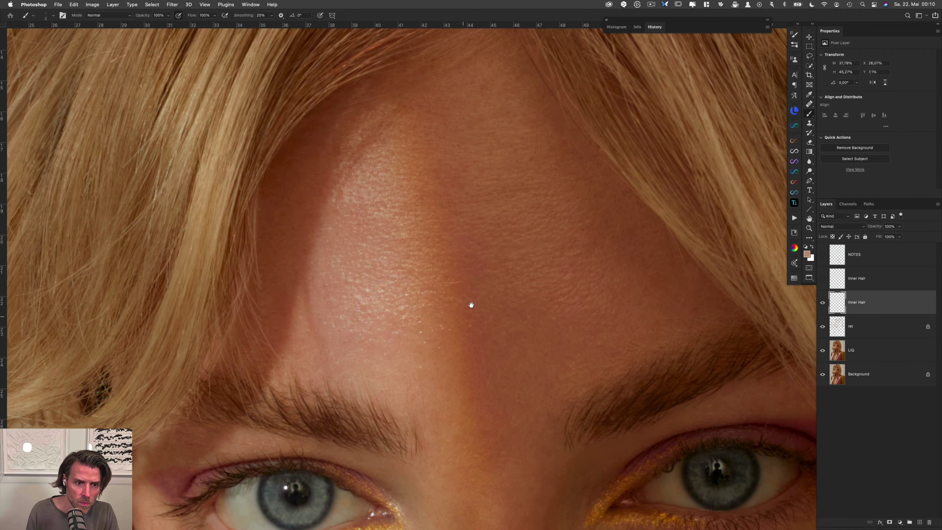
key(super+comma)
key(super+comma)
scroll(493, 253, down, 10)
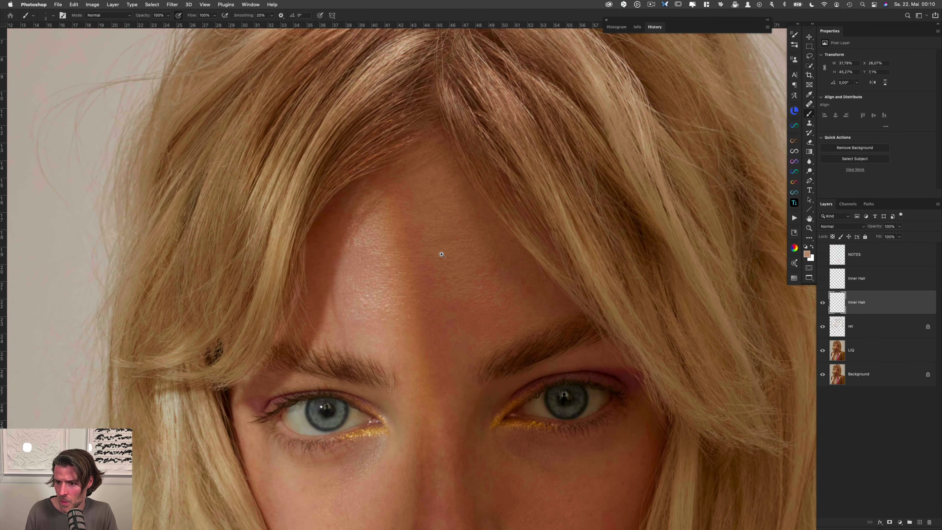
scroll(506, 313, down, 8)
scroll(506, 313, right, 5)
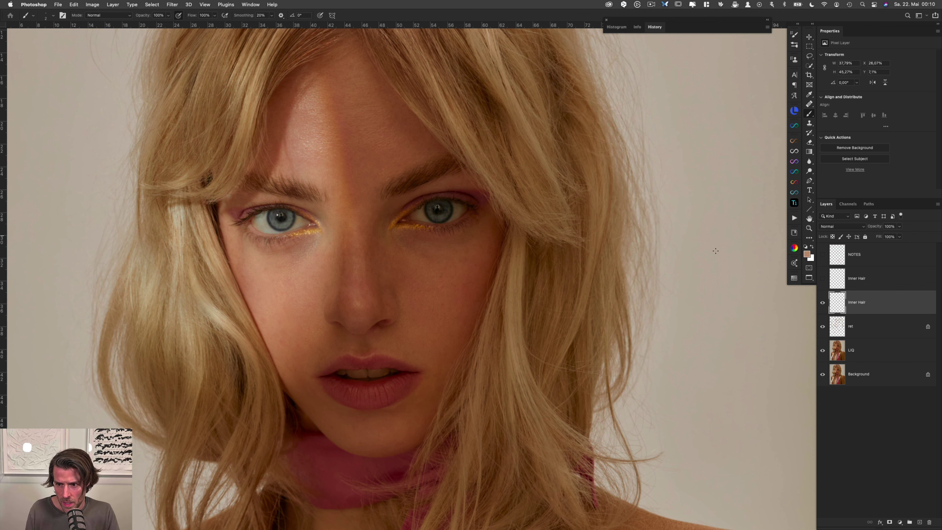
scroll(651, 344, down, 5)
scroll(650, 344, right, 1)
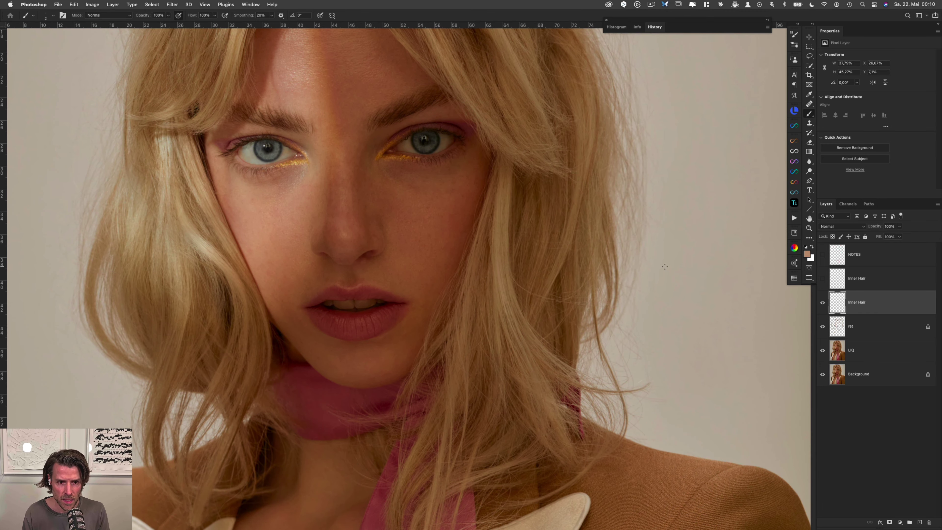